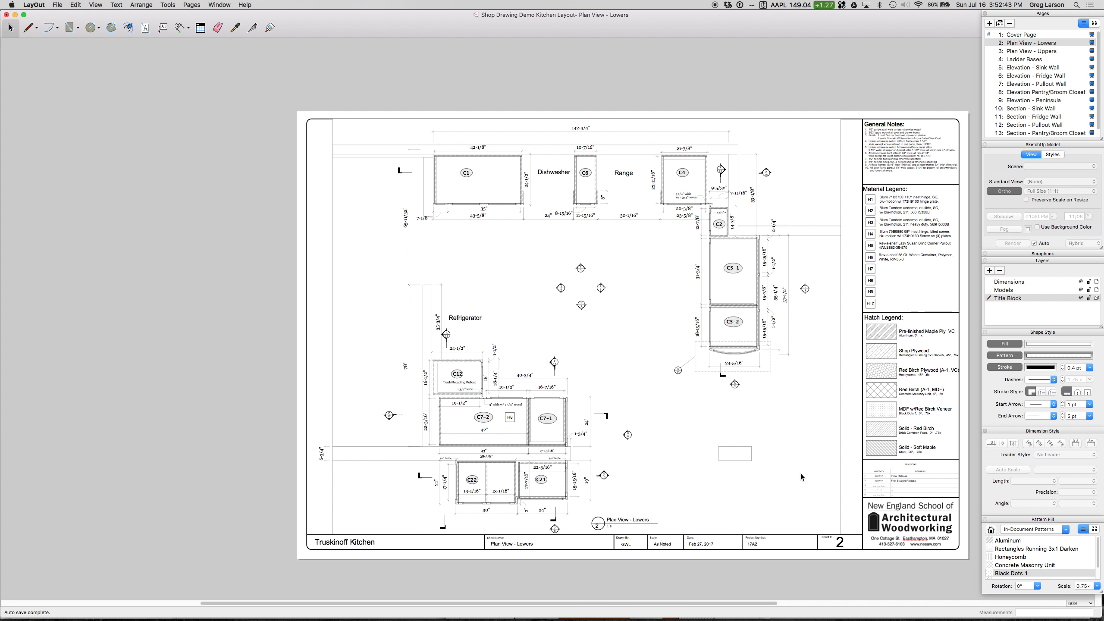
Step: Look through the shop drawing's page list and switch to the kitchen model in SketchUp
scroll(1035, 113, "down", 1)
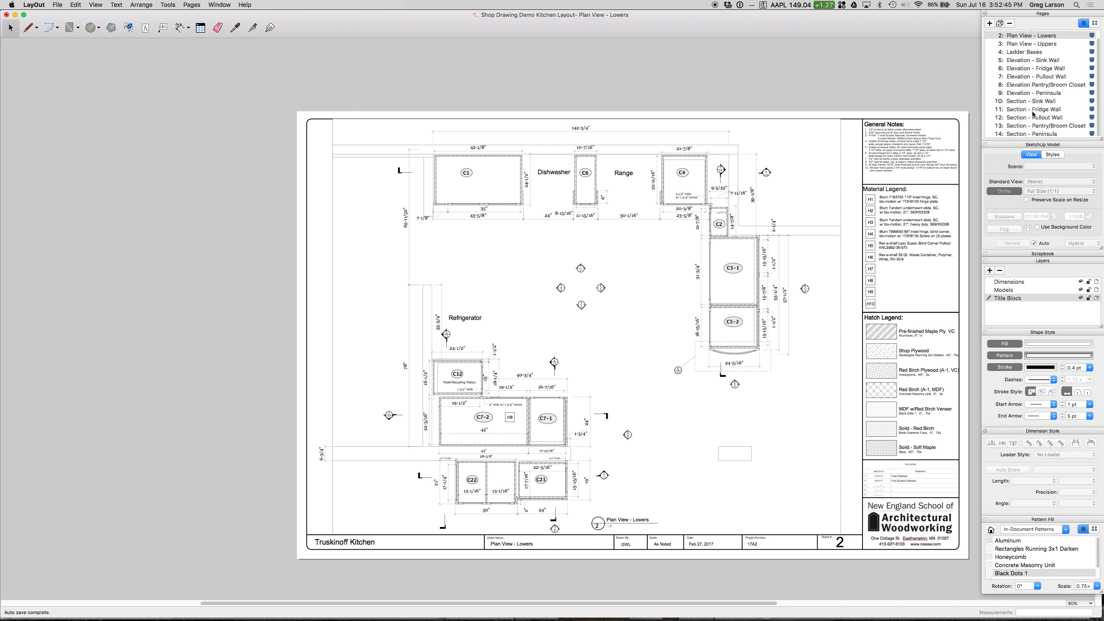
scroll(1028, 108, "up", 1)
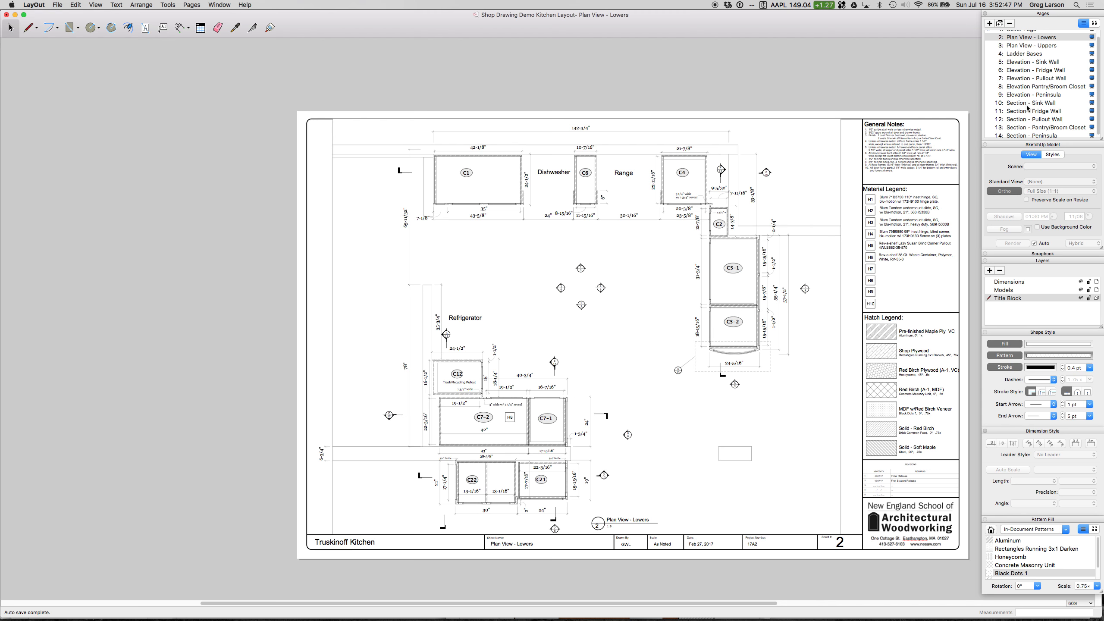
mouse_move(913, 615)
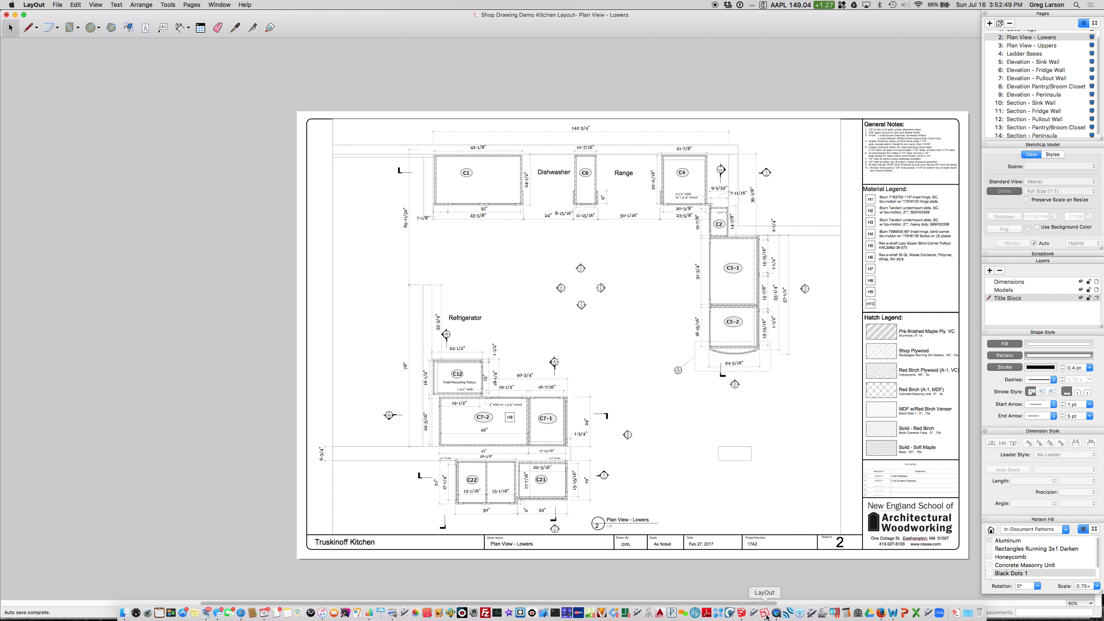
left_click(741, 614)
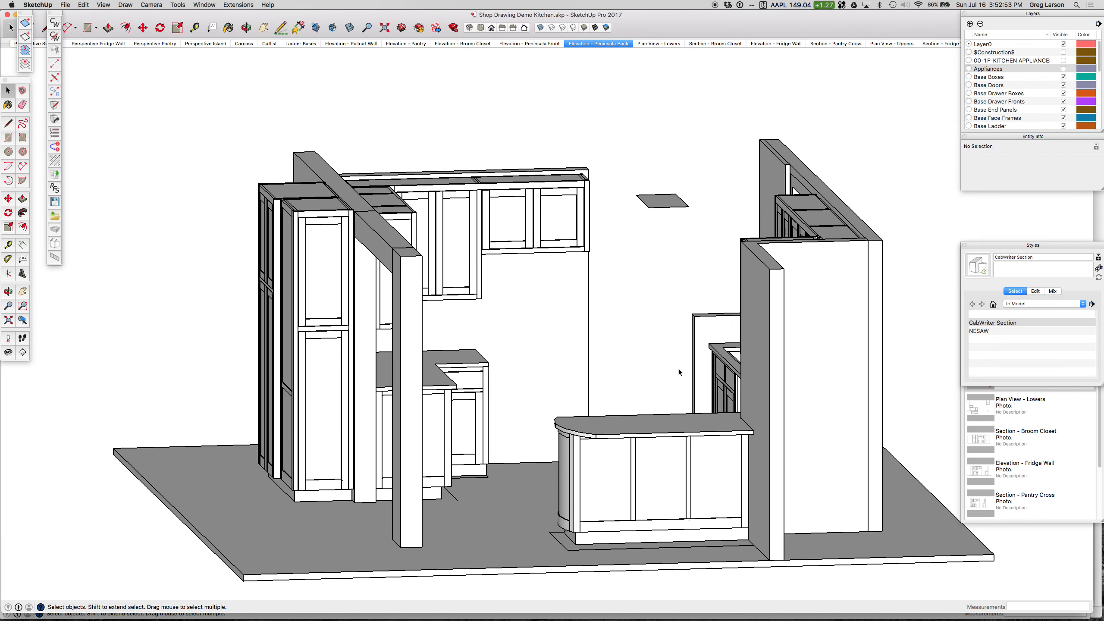
Step: Examine the whole kitchen model from several angles, covering the tall pantry cabinets, sink wall, upper cabinets and curved peninsula
key("o")
mouse_move(549, 298)
left_mouse_down()
mouse_move(614, 313)
mouse_move(581, 326)
mouse_move(537, 306)
mouse_move(557, 308)
mouse_move(548, 286)
left_mouse_up()
key("space")
left_click_drag(636, 110, 724, 182)
key("Delete")
key("o")
left_click_drag(639, 178, 808, 220)
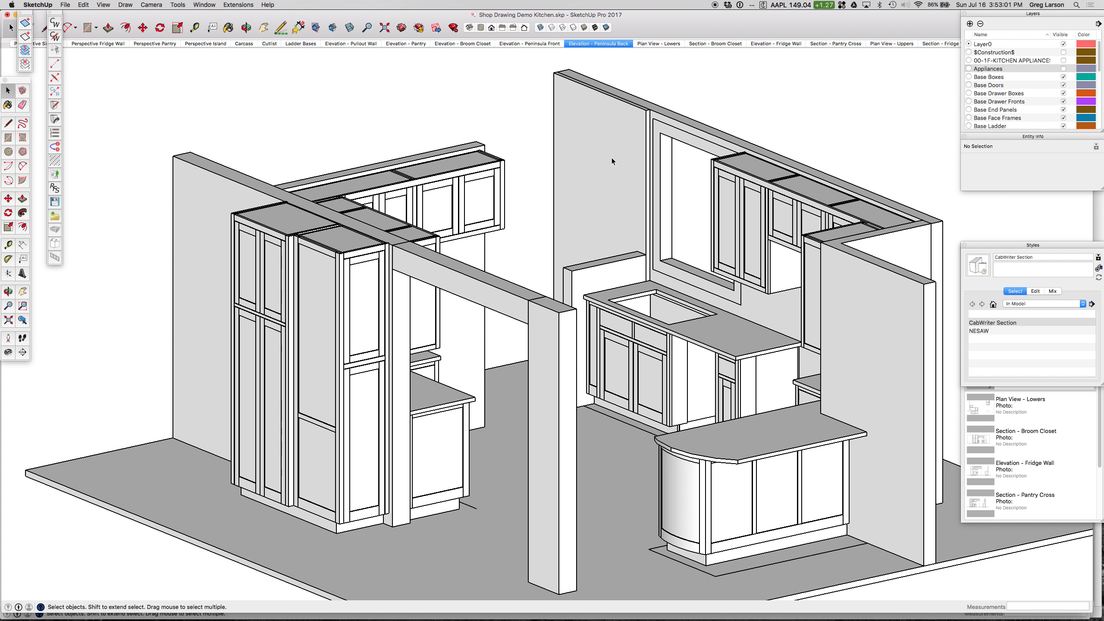
left_click_drag(611, 157, 801, 181)
key("space")
scroll(870, 92, "up", 5)
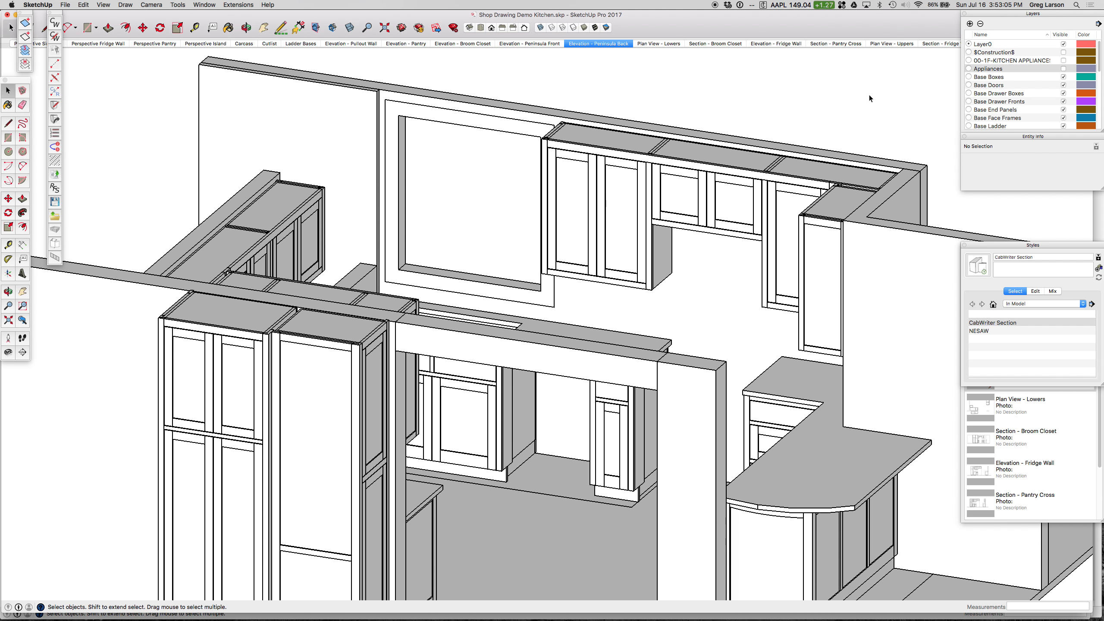
scroll(762, 114, "up", 1)
scroll(762, 114, "down", 1)
middle_click_drag(751, 112, 735, 189)
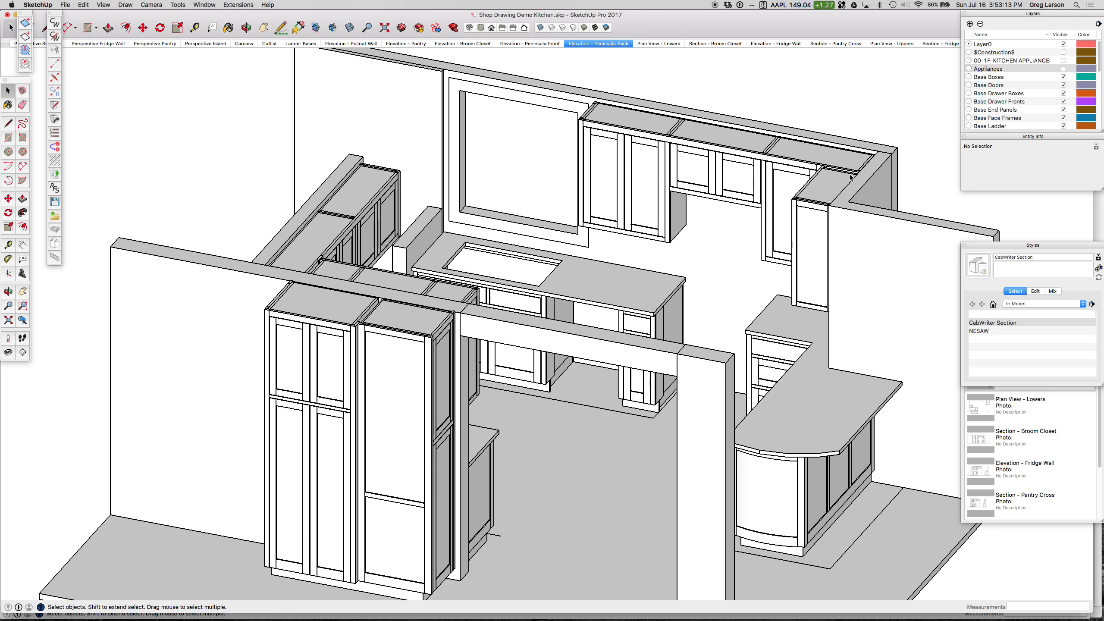
scroll(690, 183, "down", 5)
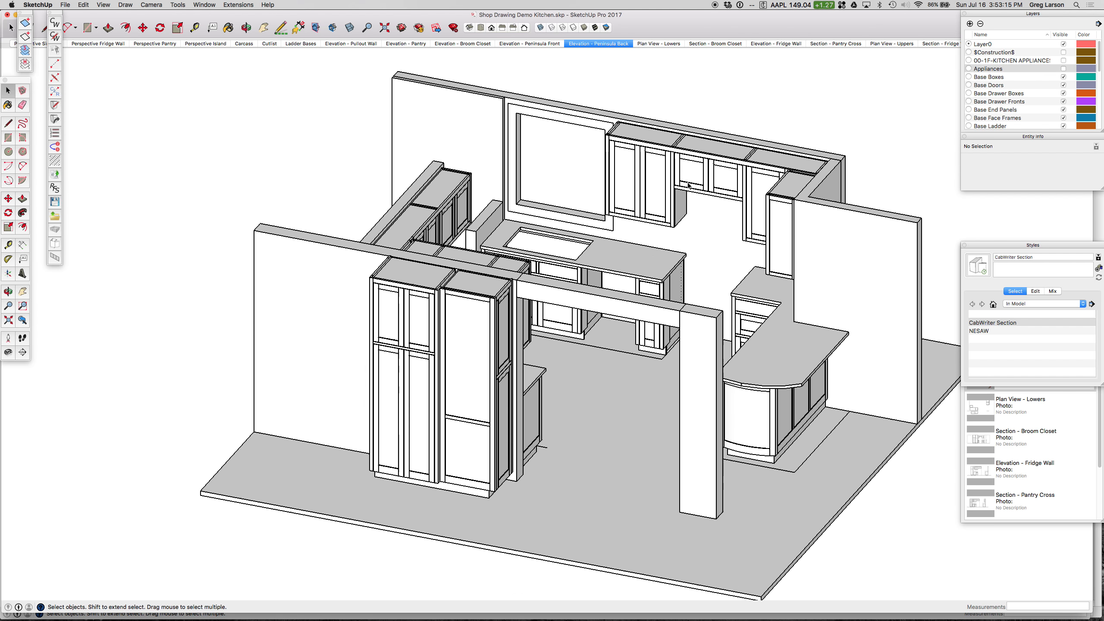
middle_click_drag(690, 142, 638, 169)
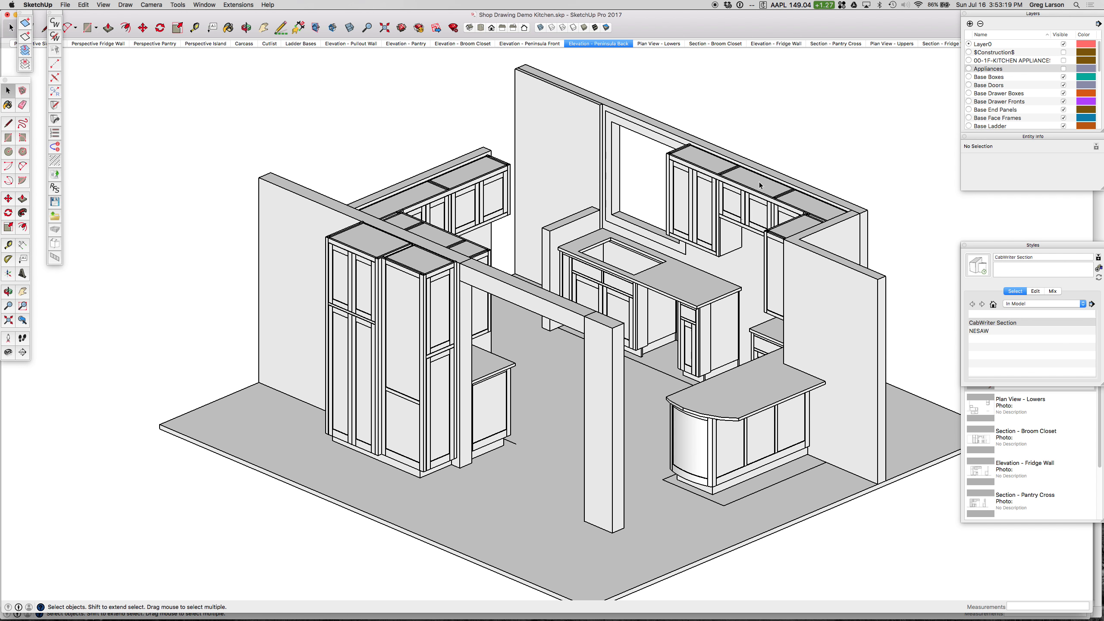
middle_click_drag(820, 183, 689, 190, "shift")
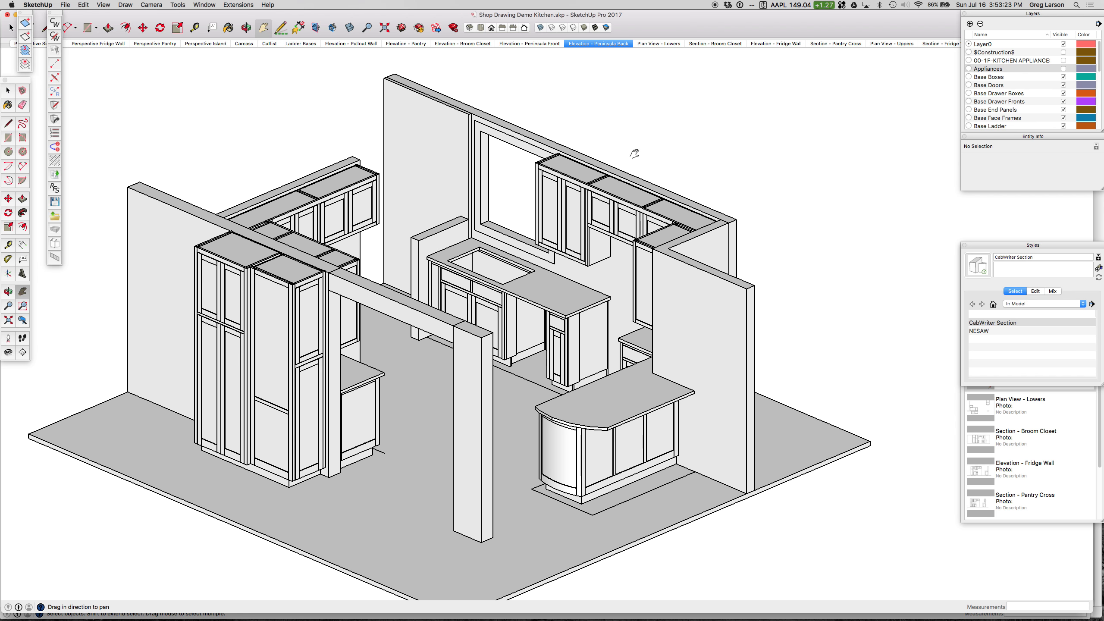
middle_click_drag(633, 153, 688, 161)
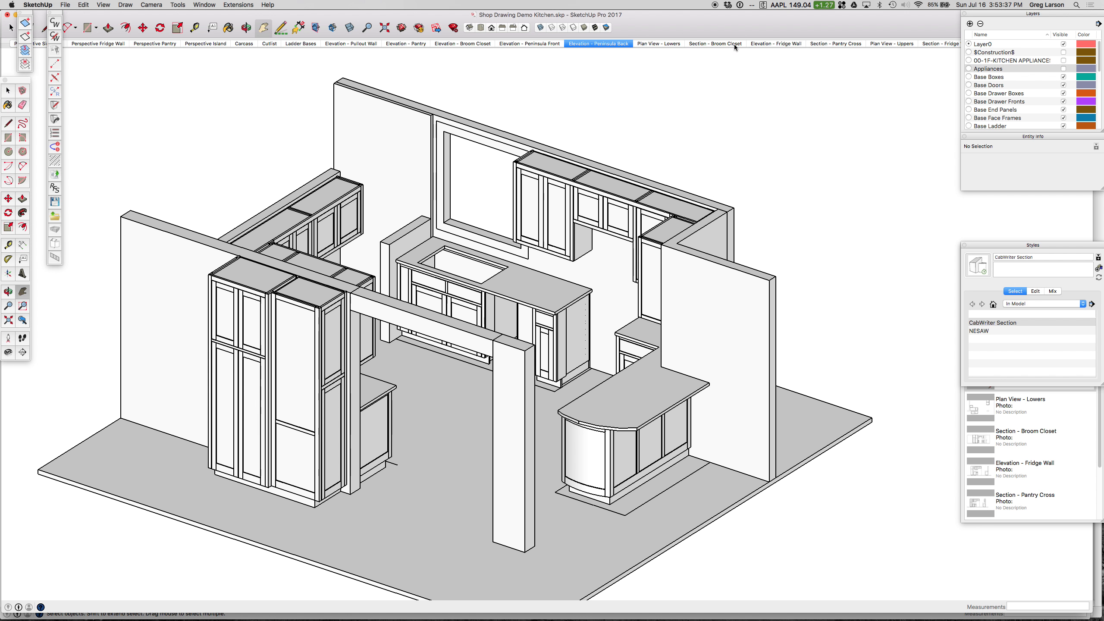
Step: View the Elevation - Pullout Wall scene and switch to the Perspective Pantry scene
left_click(348, 44)
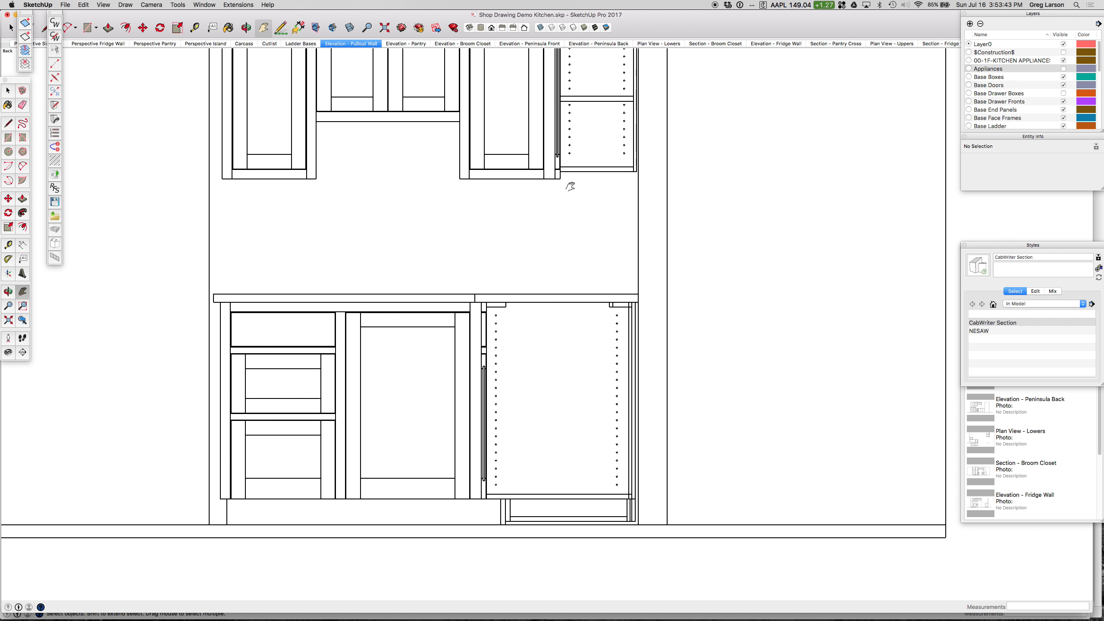
scroll(570, 188, "down", 3)
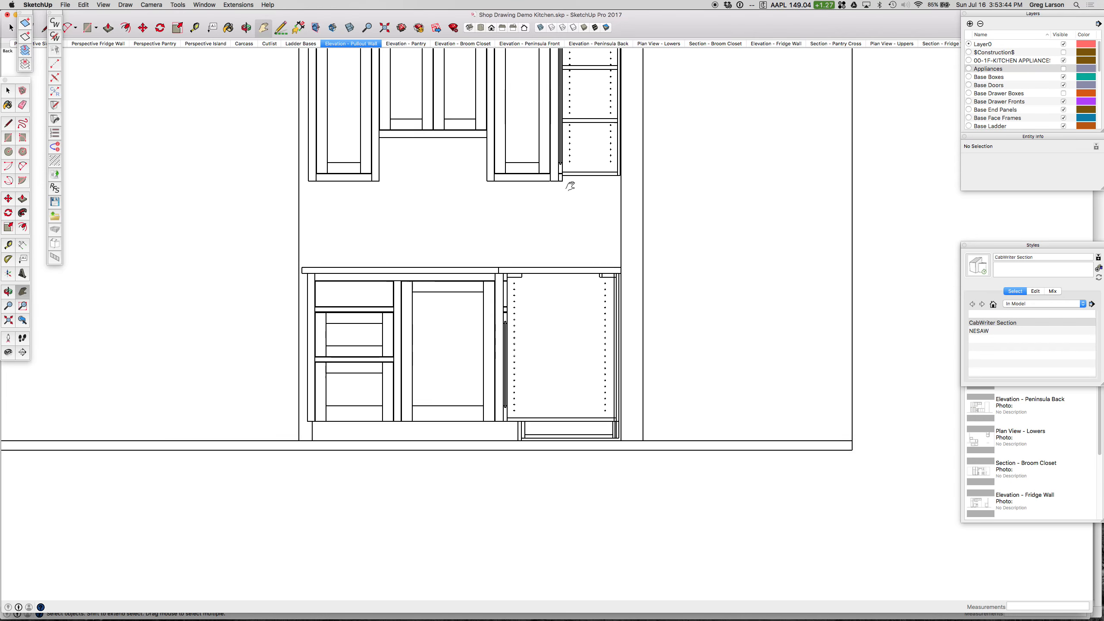
left_click(155, 44)
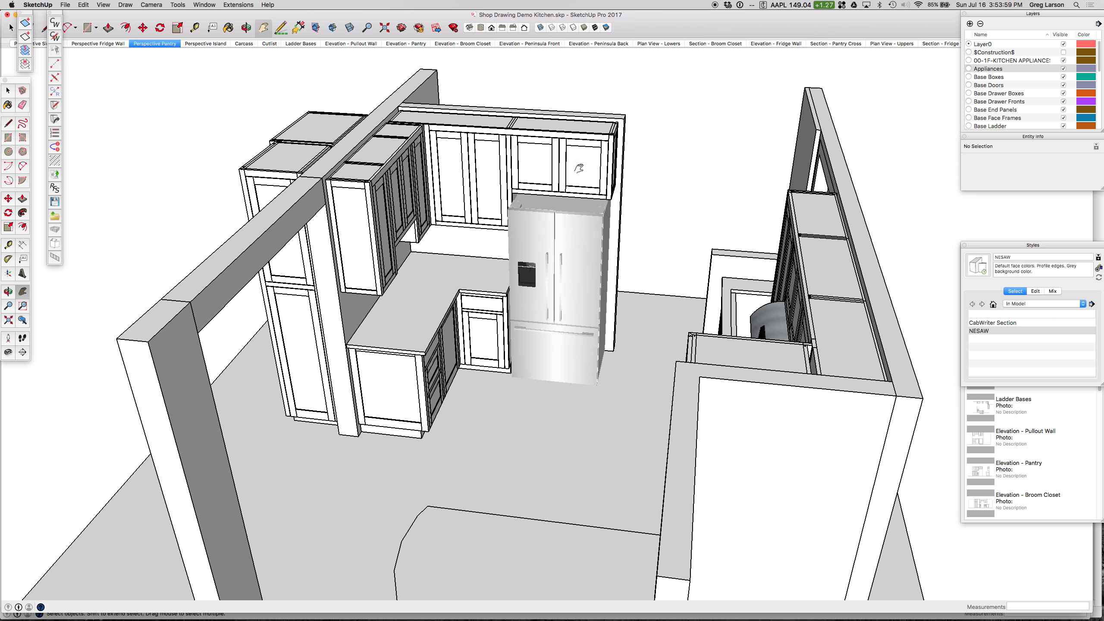
Step: Place a section plane parallel to the sink wall, cutting through the upper and base cabinets behind their fronts
middle_click_drag(440, 173, 873, 214)
scroll(873, 214, "down", 4)
scroll(929, 155, "up", 3)
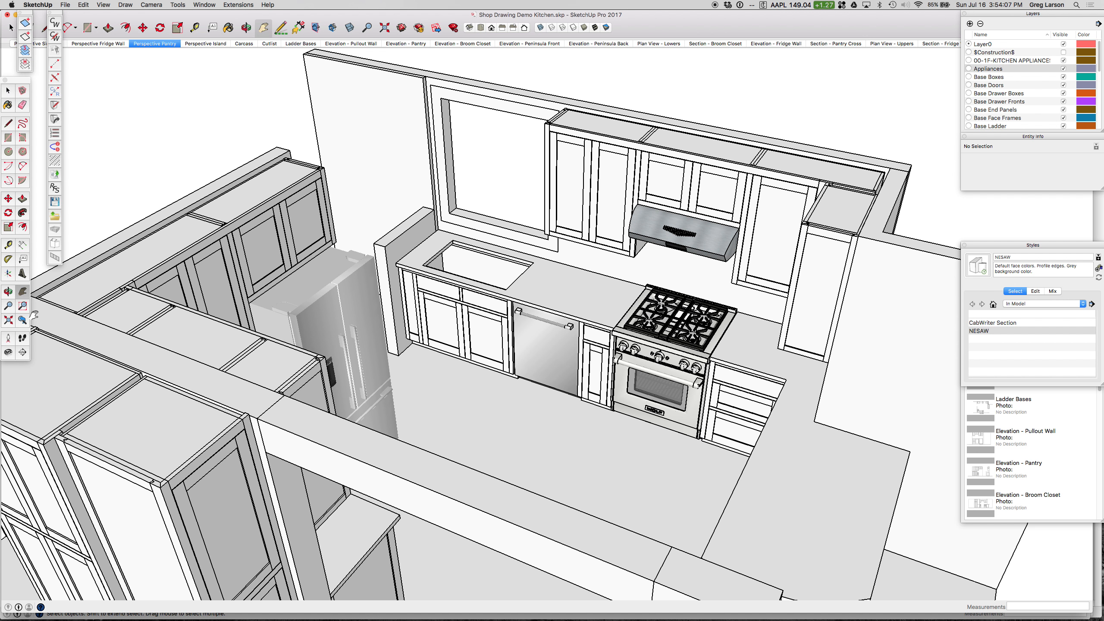
left_click(21, 355)
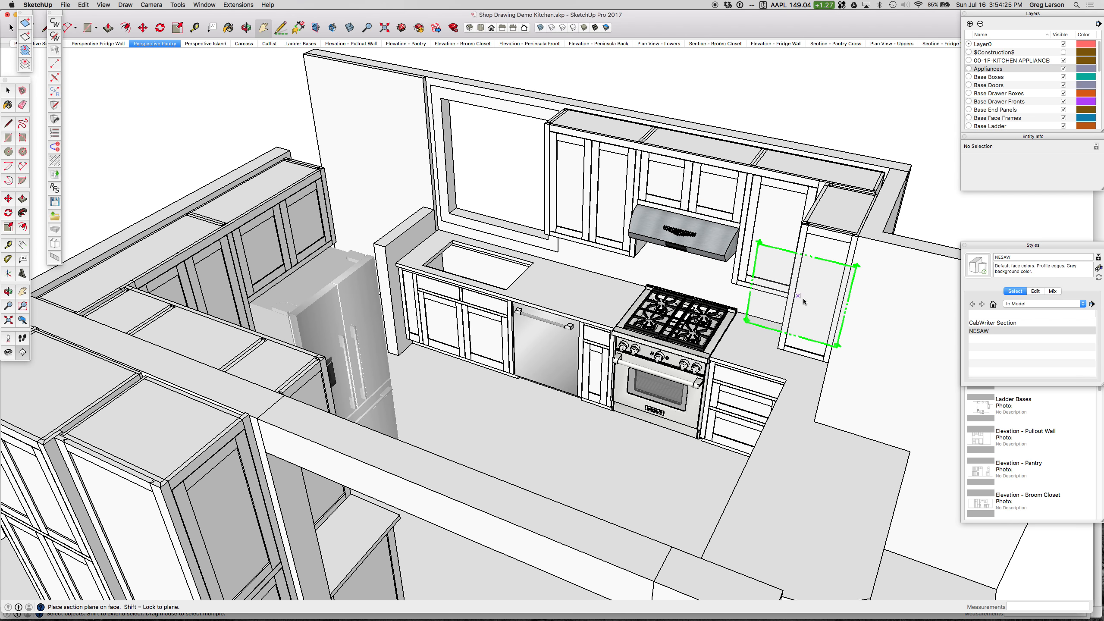
middle_click_drag(626, 278, 843, 292)
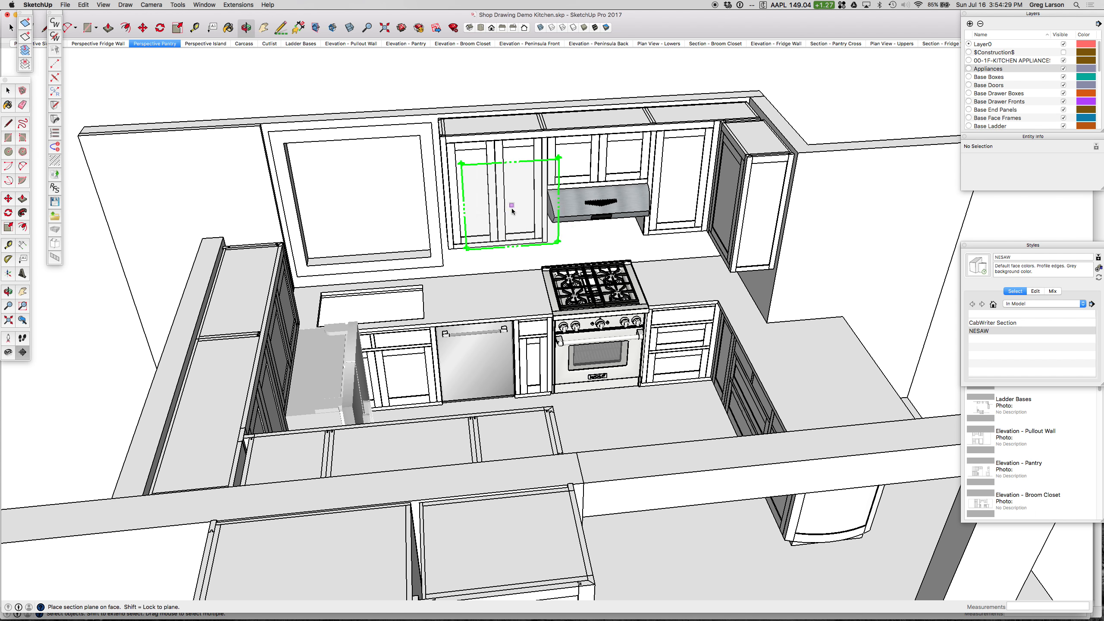
middle_click_drag(676, 221, 554, 219)
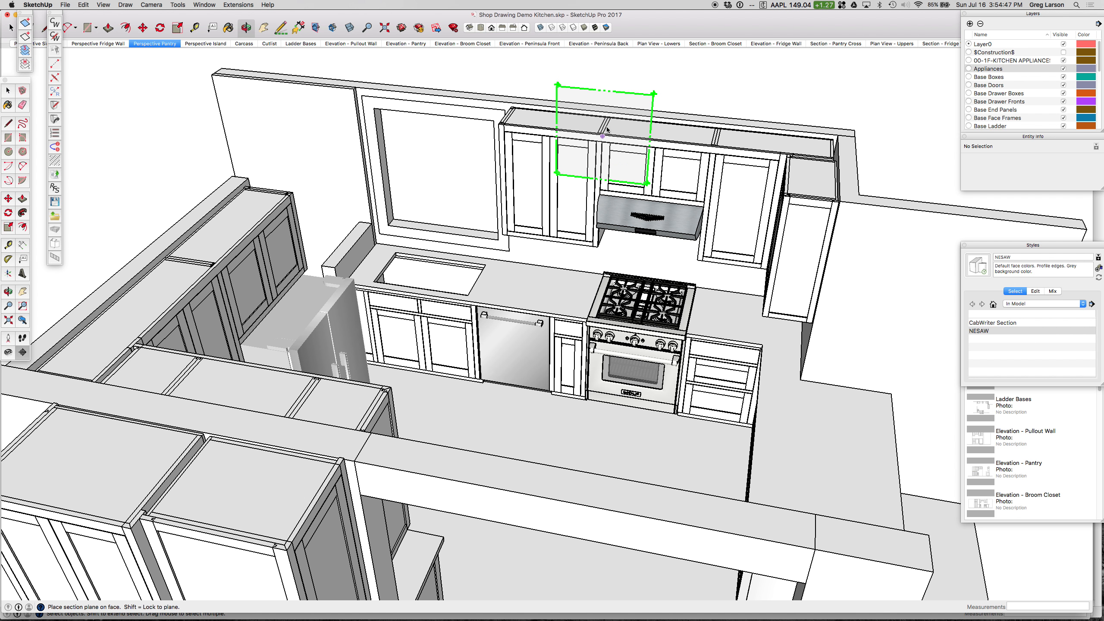
scroll(608, 127, "up", 3)
scroll(607, 128, "up", 3)
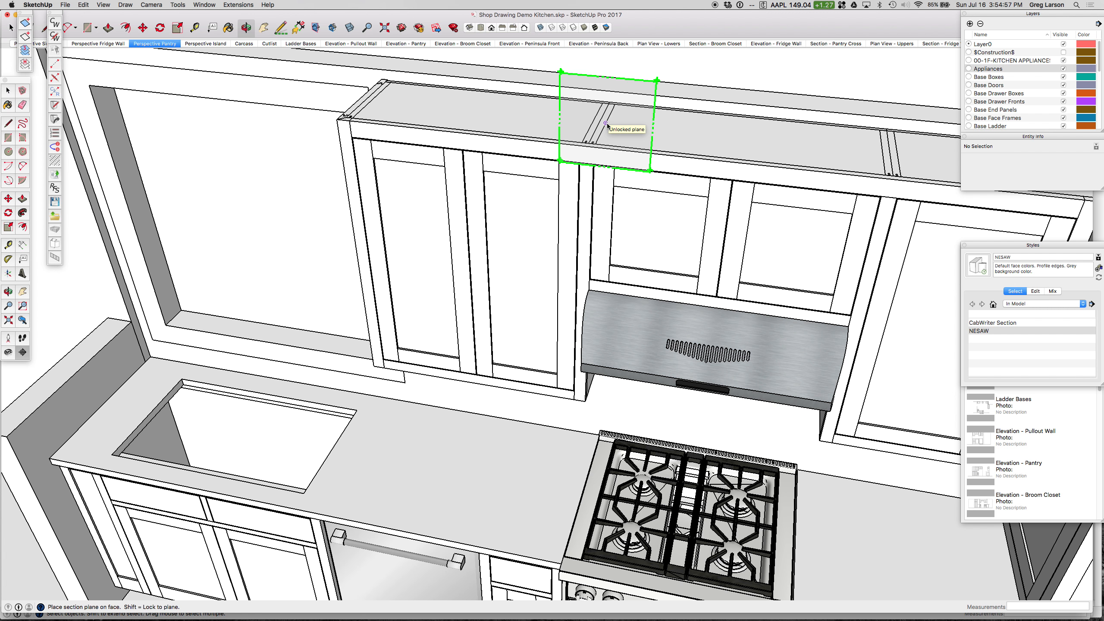
left_click(607, 123)
Step: Select the active section plane that cuts through the sink wall cabinets
scroll(575, 250, "down", 3)
scroll(574, 250, "down", 10)
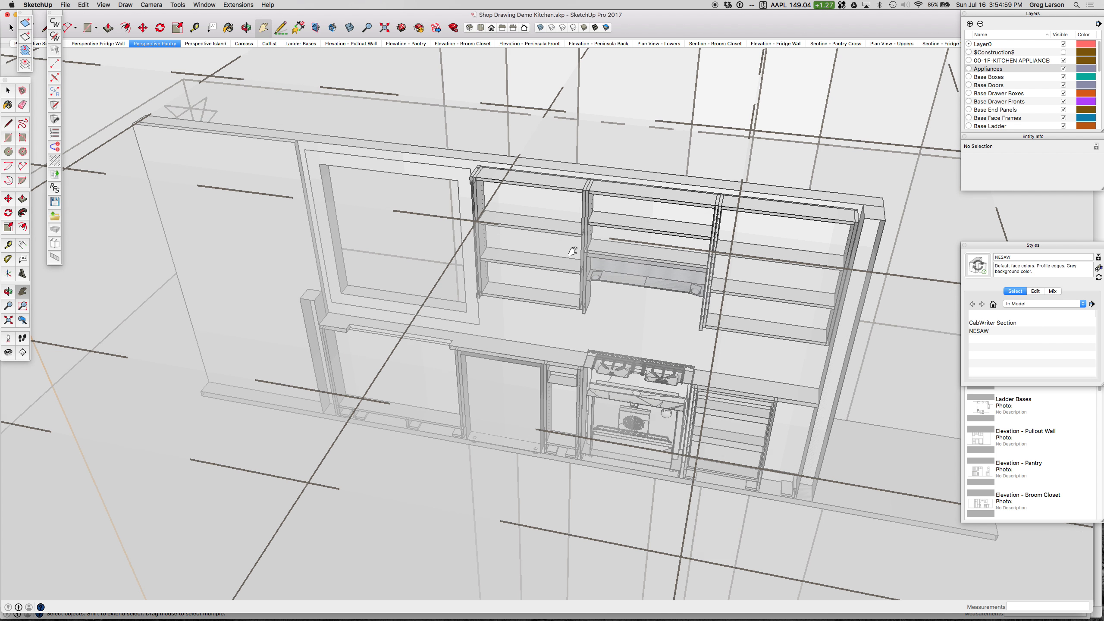
scroll(571, 250, "down", 2)
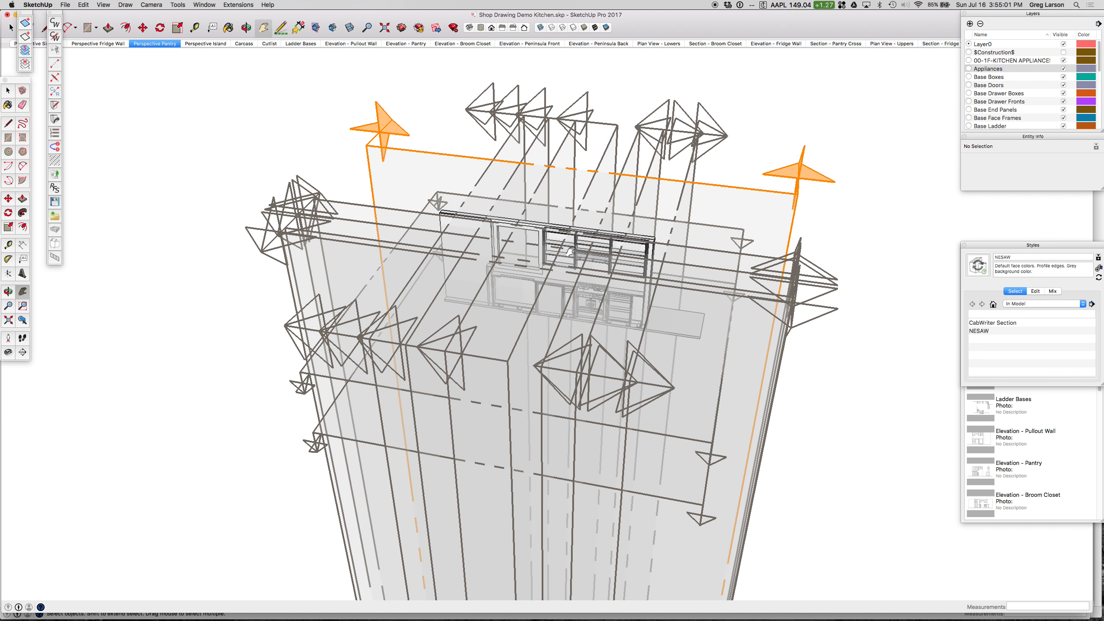
middle_click_drag(835, 231, 636, 229)
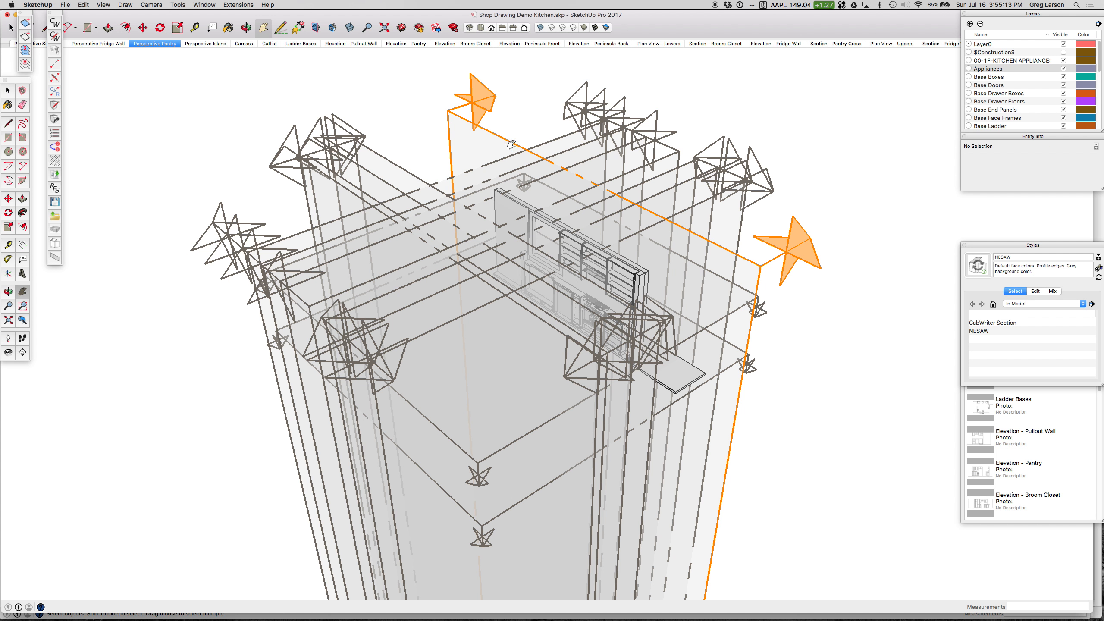
key("space")
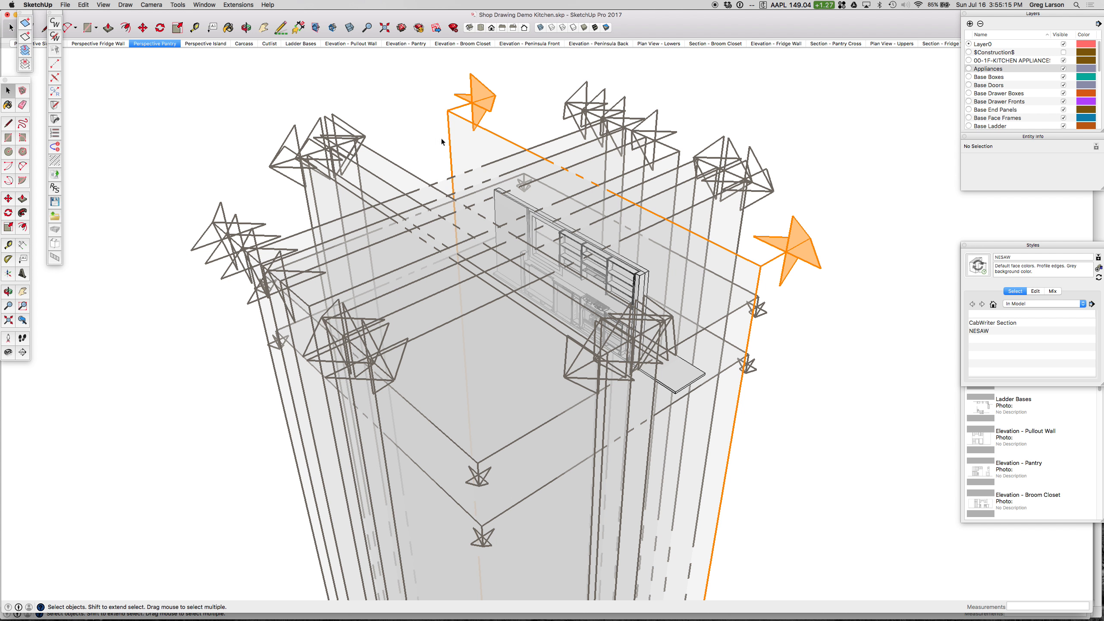
left_click(471, 126)
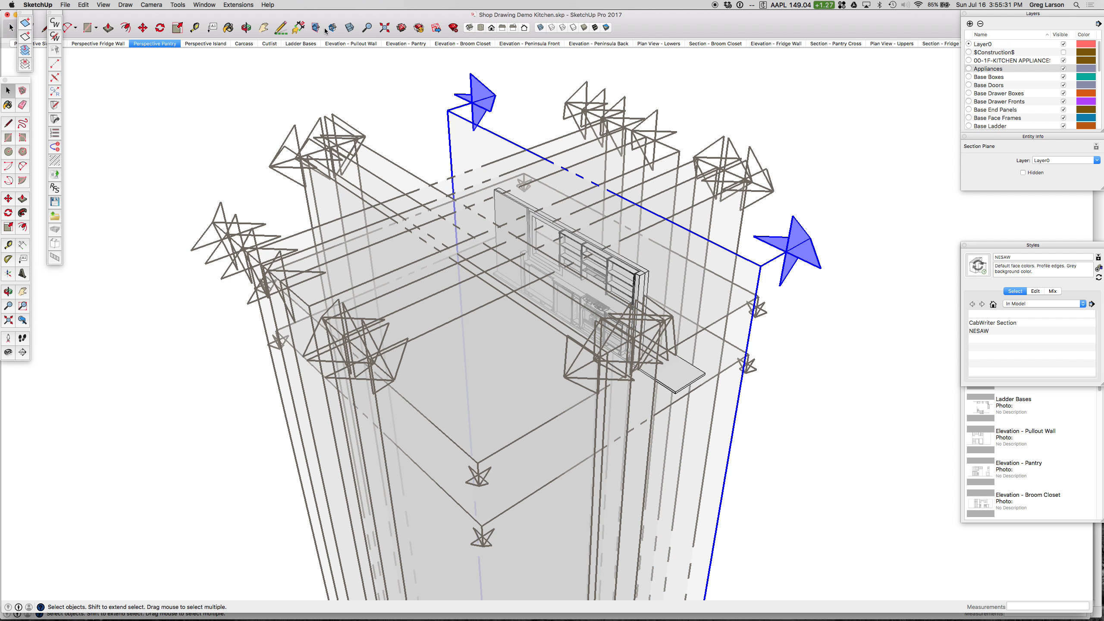
Step: Hide the section planes and turn off the section cuts in the kitchen model
left_click(110, 5)
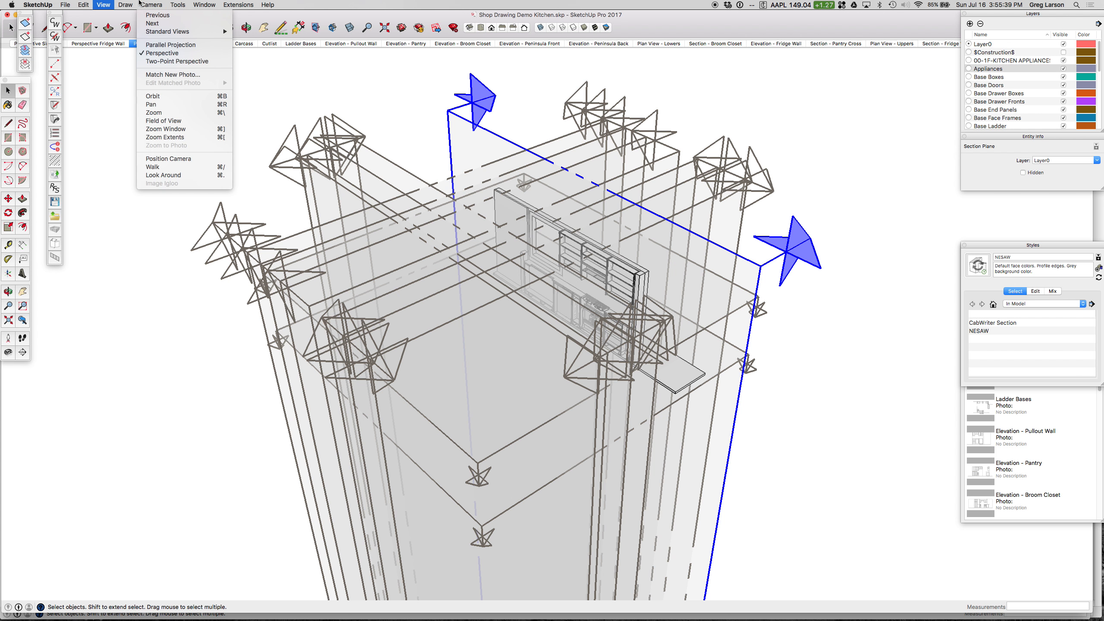
mouse_move(164, 5)
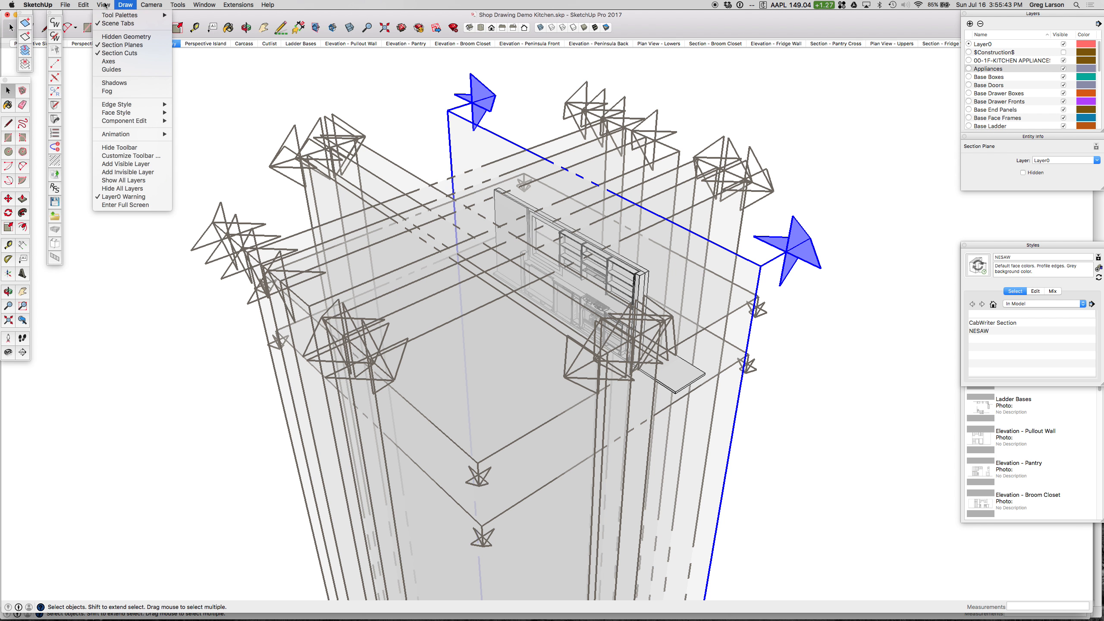
mouse_move(78, 5)
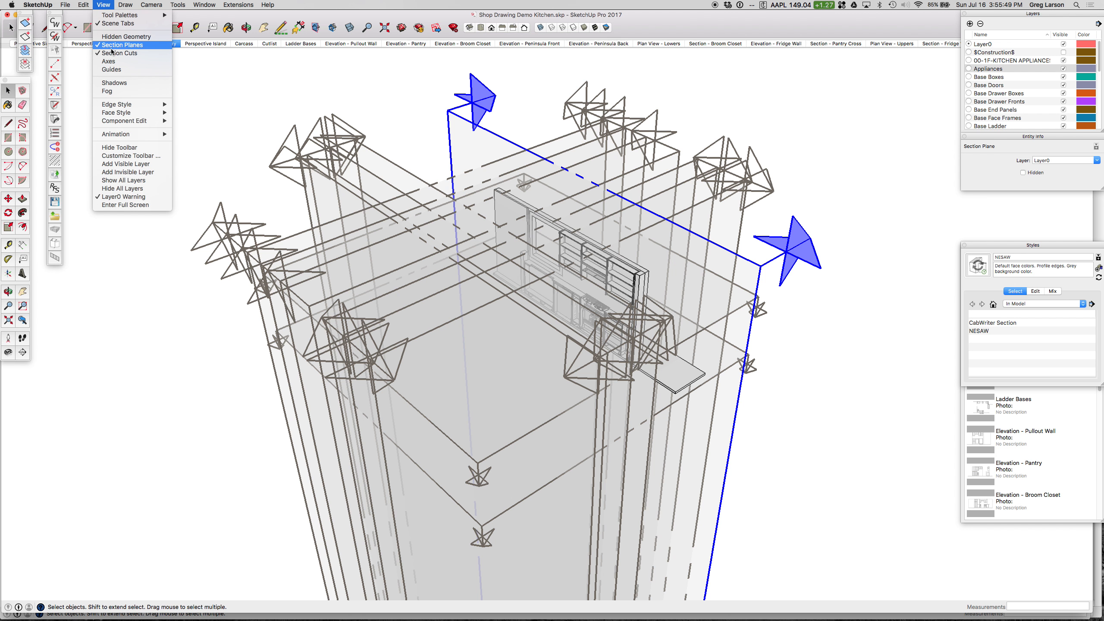
left_click(133, 46)
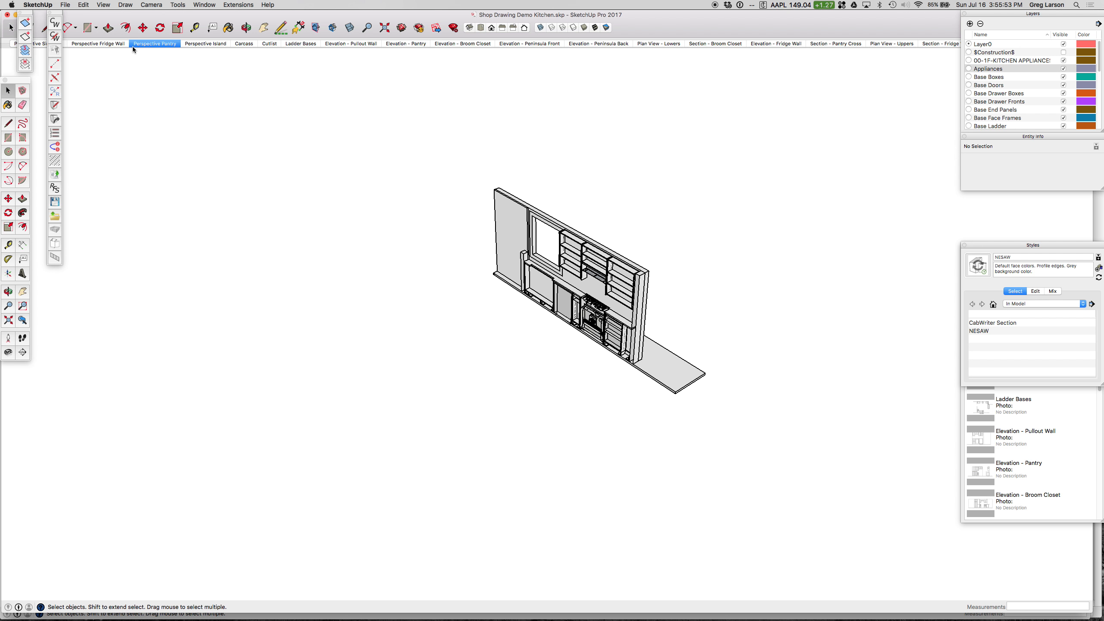
left_click(107, 5)
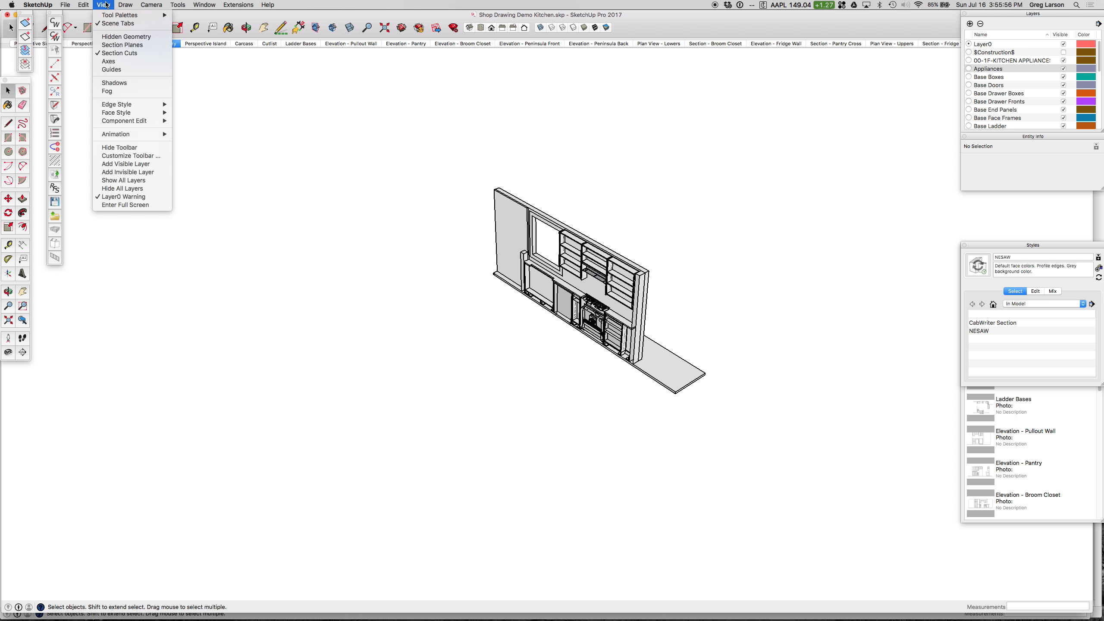
left_click(120, 54)
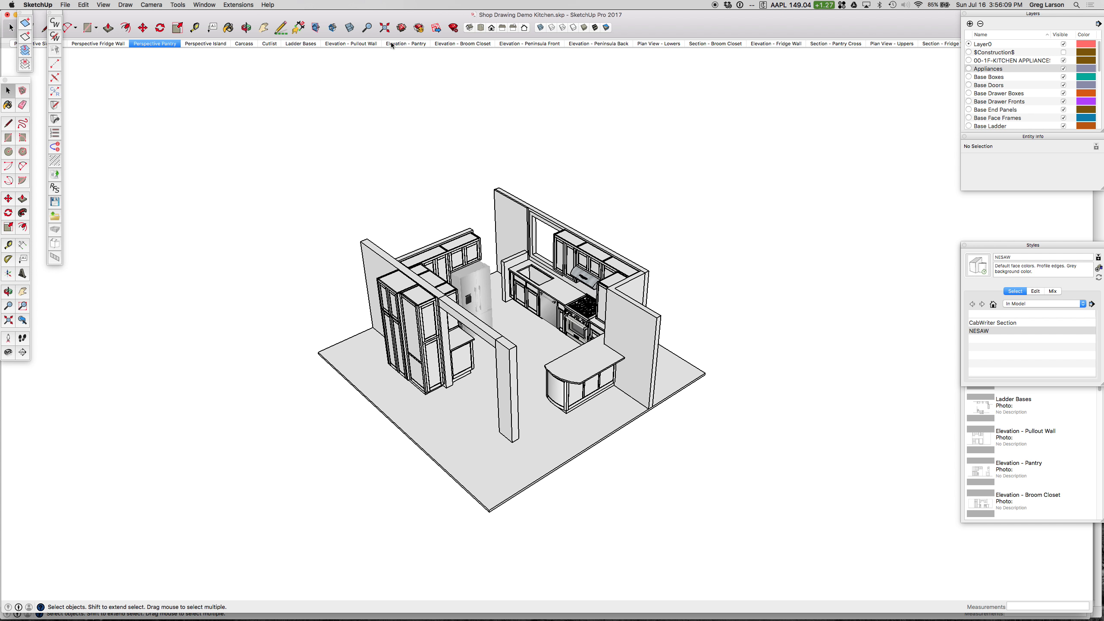
Step: Restore the section cuts and section planes, and toggle the section cuts off and on again
left_click(334, 32)
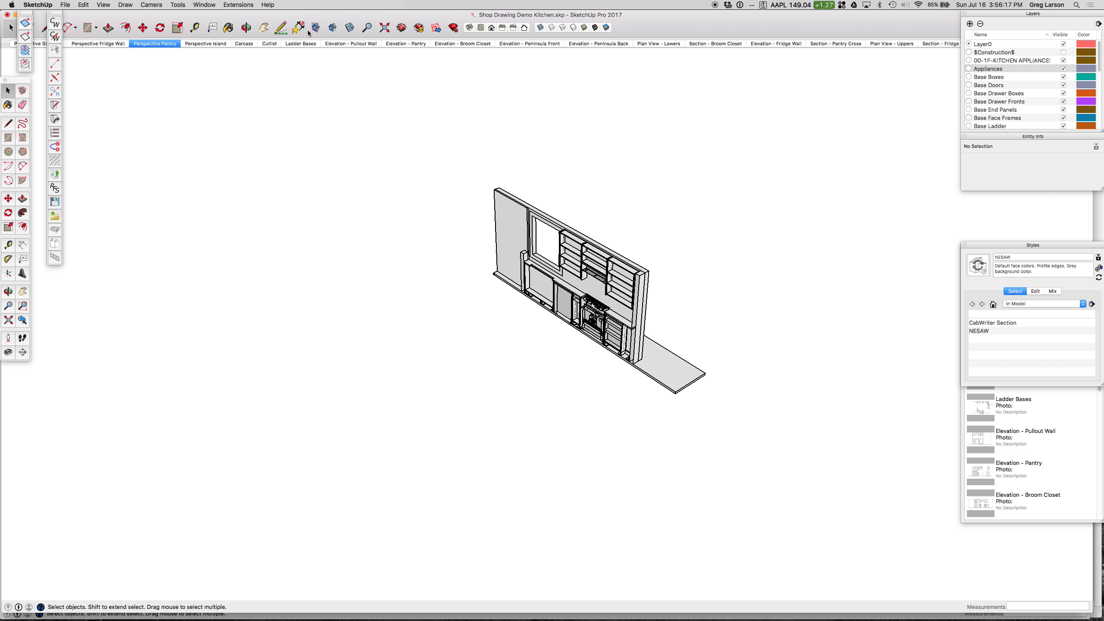
left_click(317, 32)
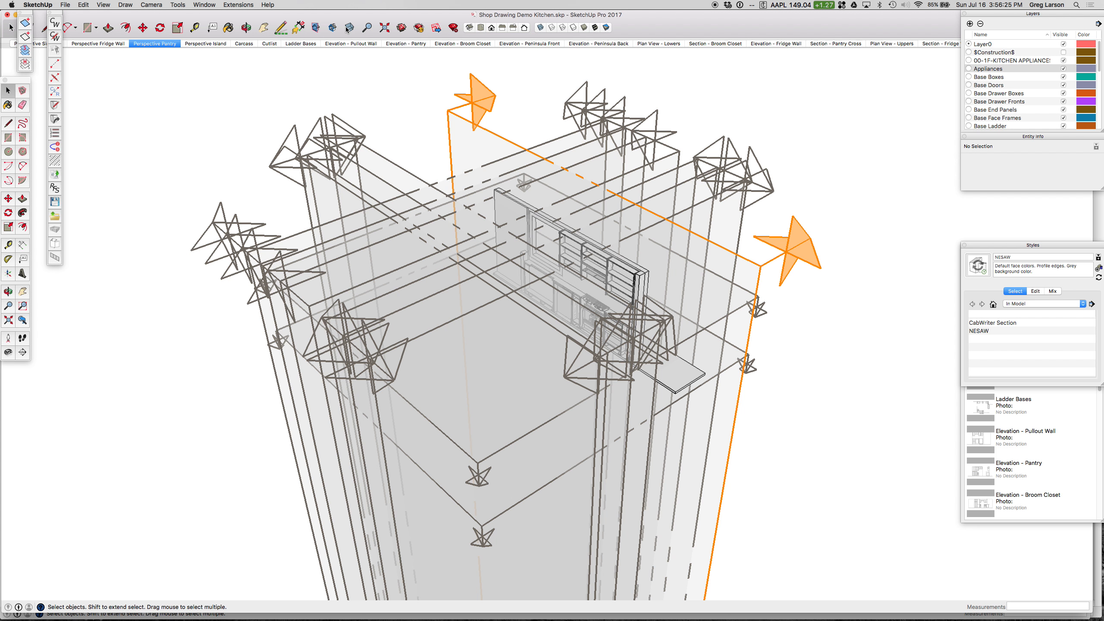
left_click(333, 29)
left_click(333, 29)
left_click(333, 29)
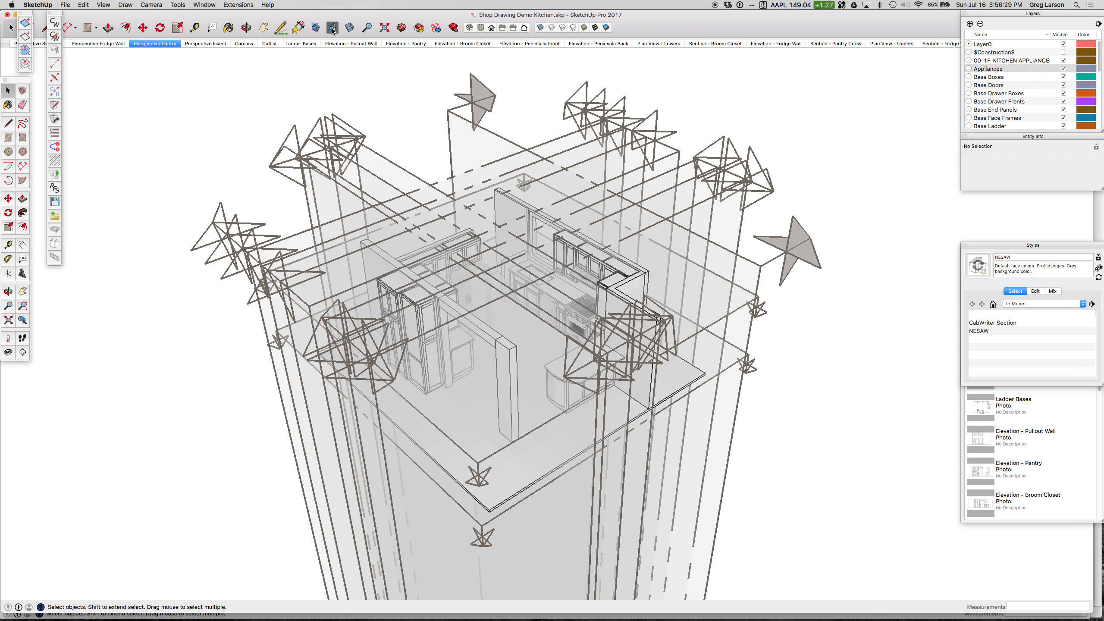
left_click(333, 28)
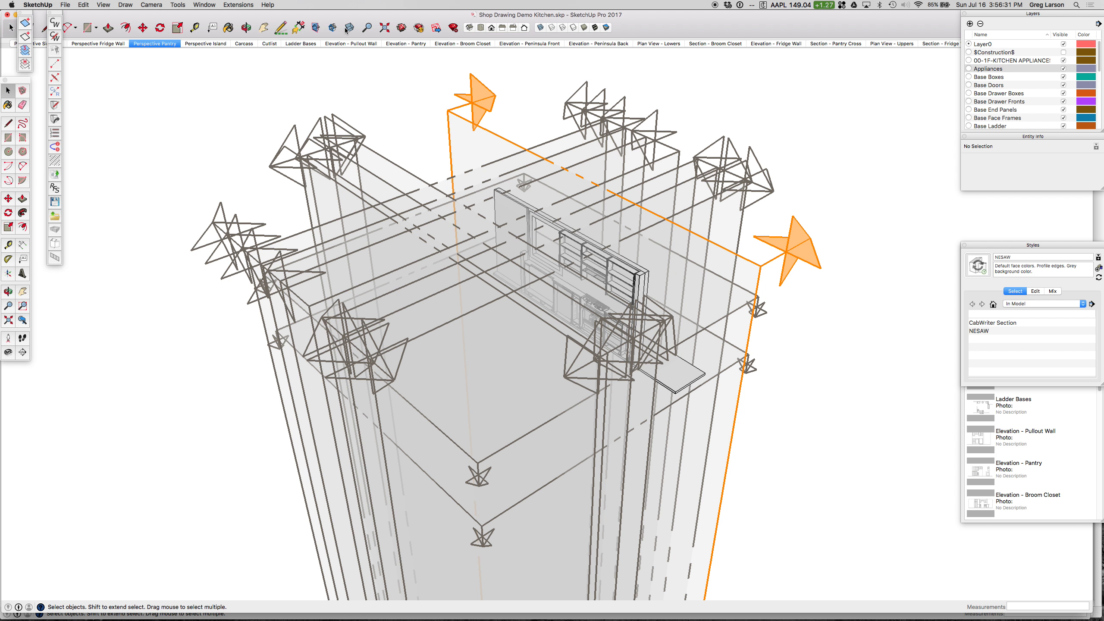
Step: Select the active section plane along the sink wall again
left_click(350, 29)
left_click(350, 29)
left_click(472, 126)
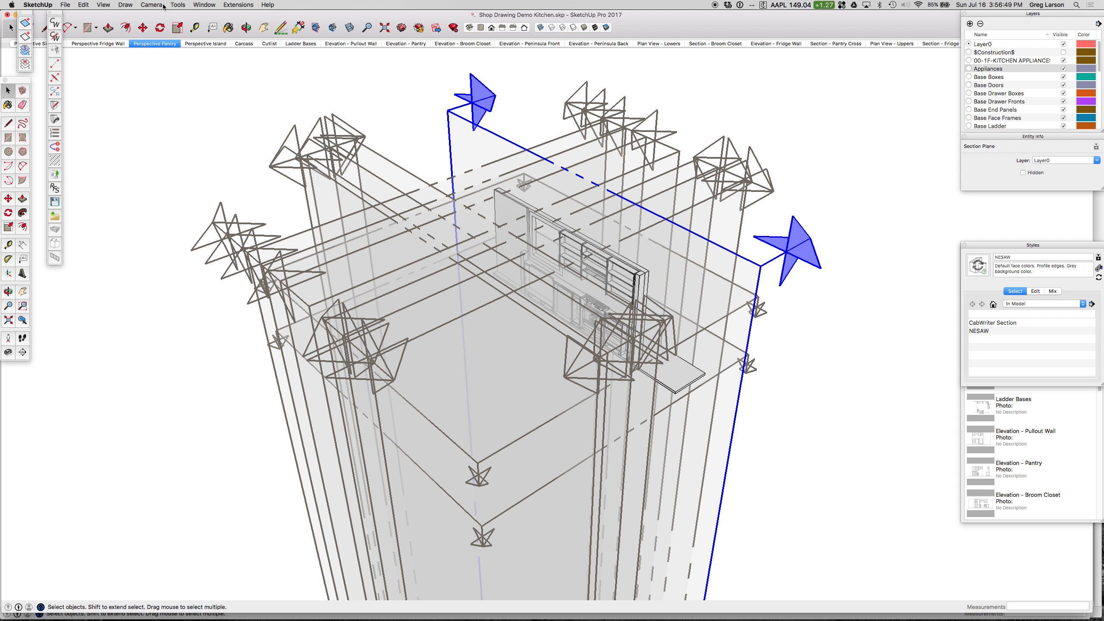
Step: Create a CabWriter section from the selected section plane, named "Section - Sink Wall" with the Front section color
left_click(126, 5)
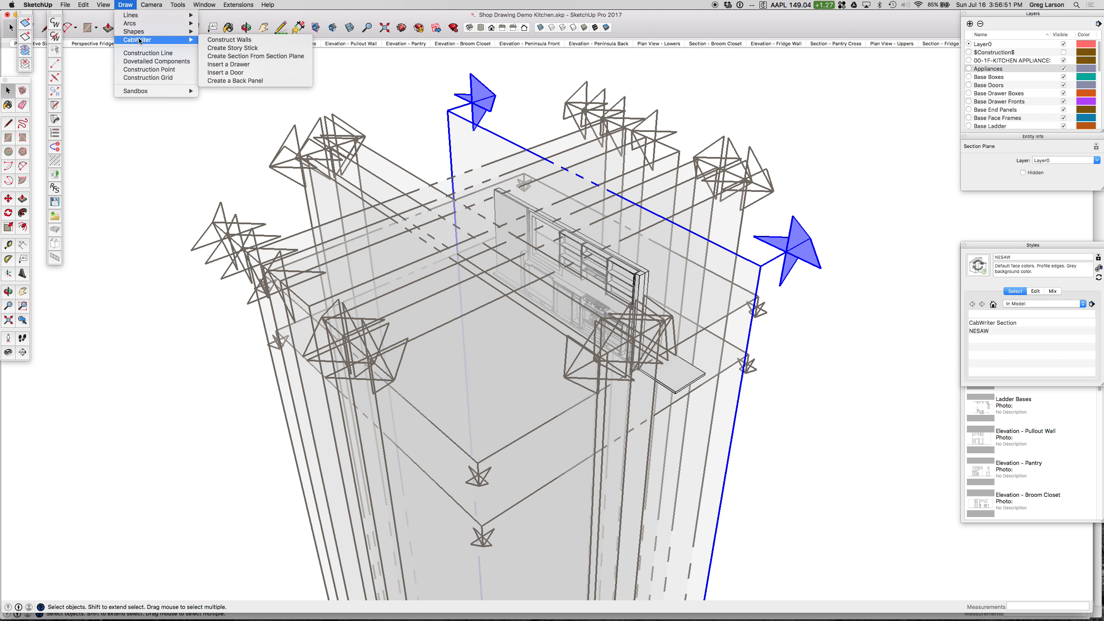
mouse_move(179, 40)
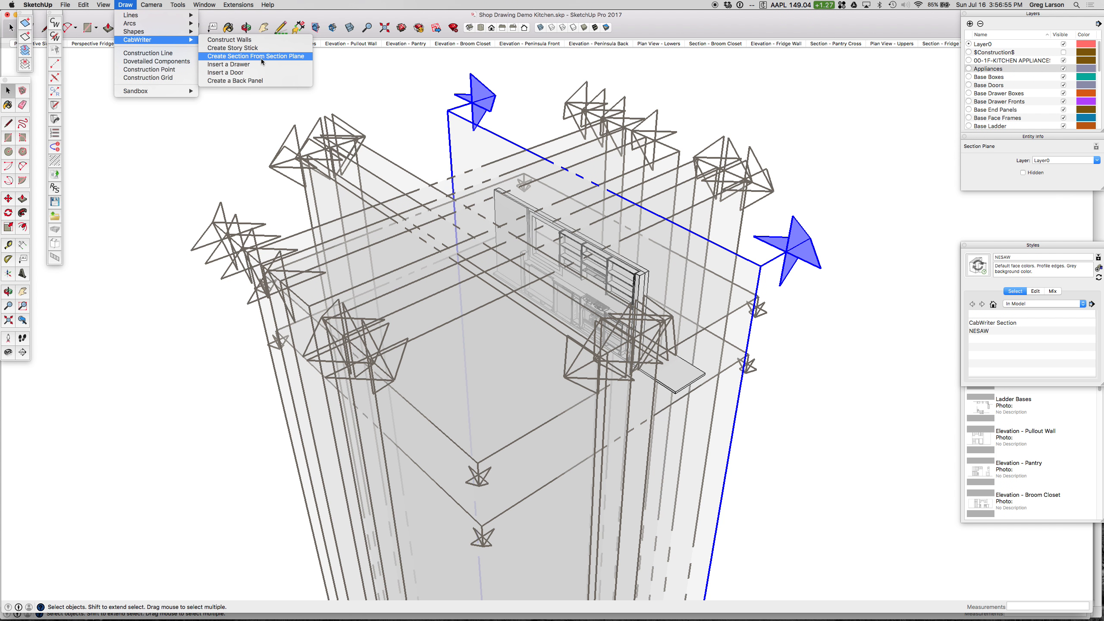
left_click(256, 56)
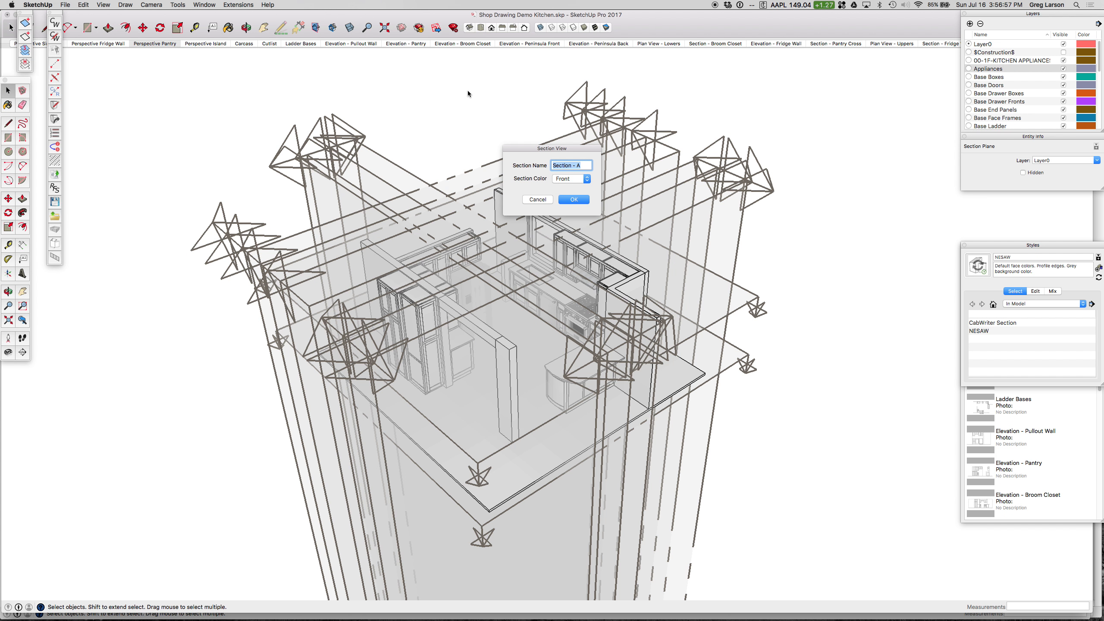
type("Section =- Sink Wal")
left_click(575, 199)
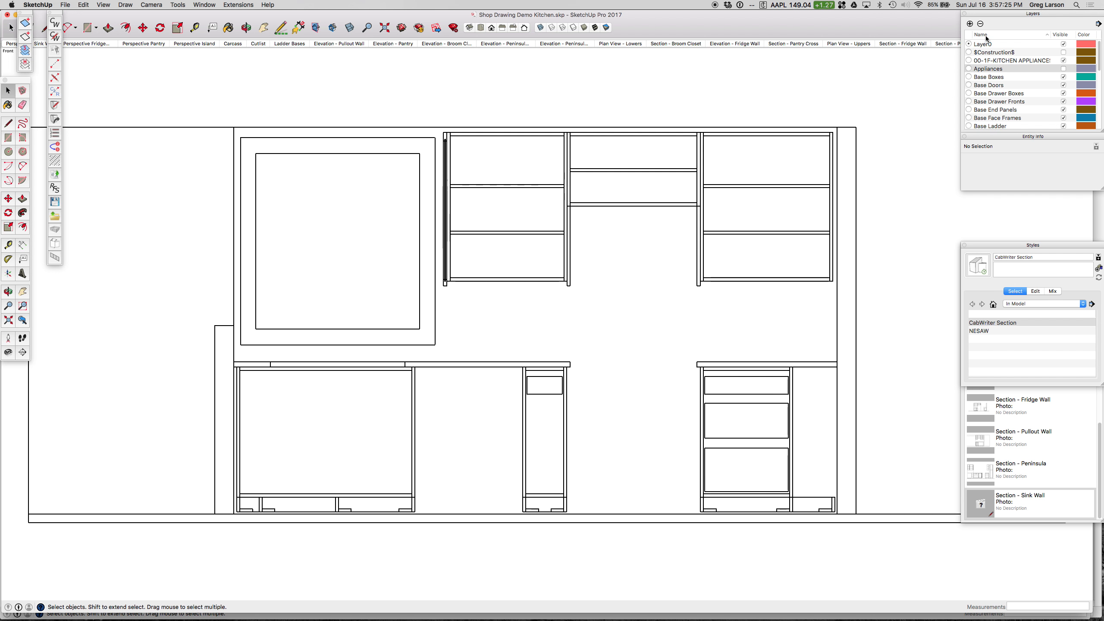
Step: Move the stacked panels lower on the screen and hide the "Z - Section - Sink Wall" layer
left_click_drag(992, 19, 992, 83)
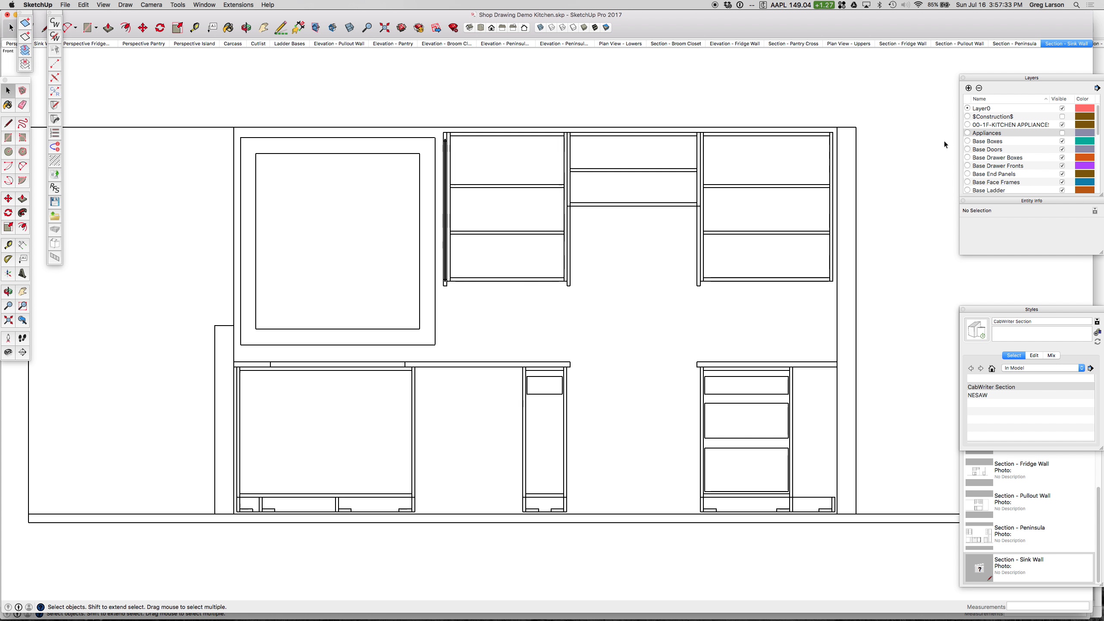
scroll(992, 137, "down", 10)
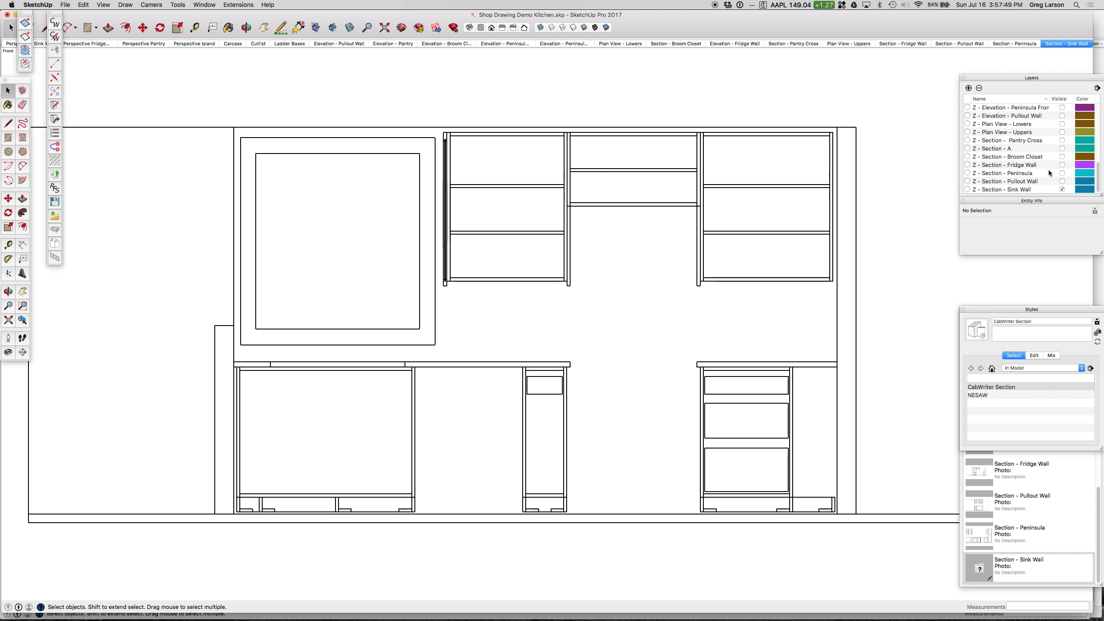
left_click(1061, 190)
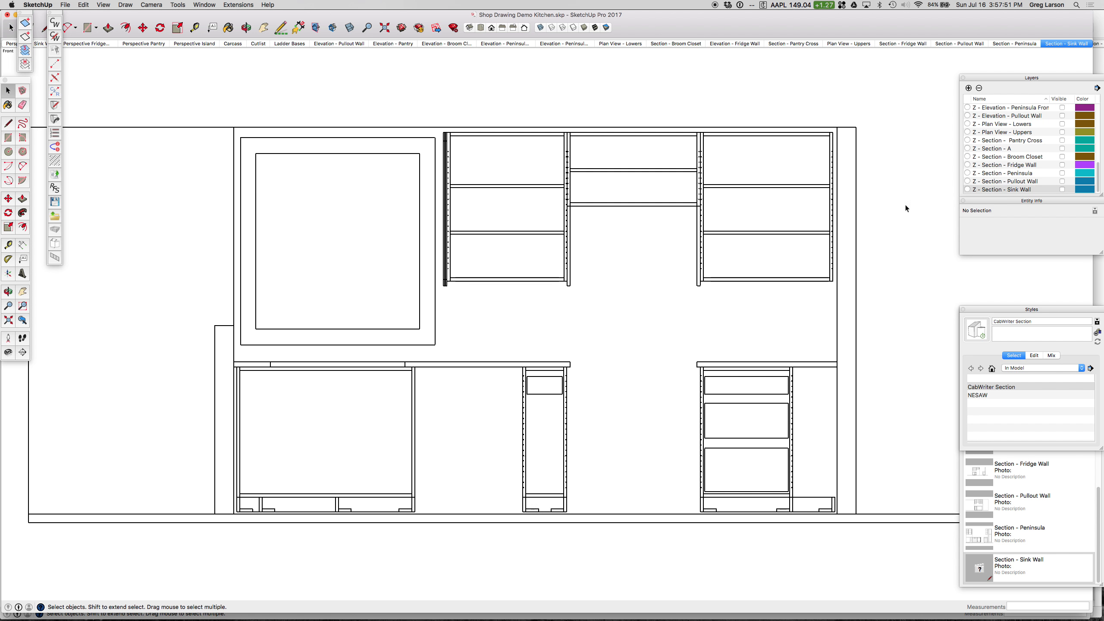
Step: Examine the shelf-pin holes along the sides of the sink wall's upper cabinets, head-on and at an angle
scroll(712, 178, "up", 3)
scroll(711, 178, "up", 3)
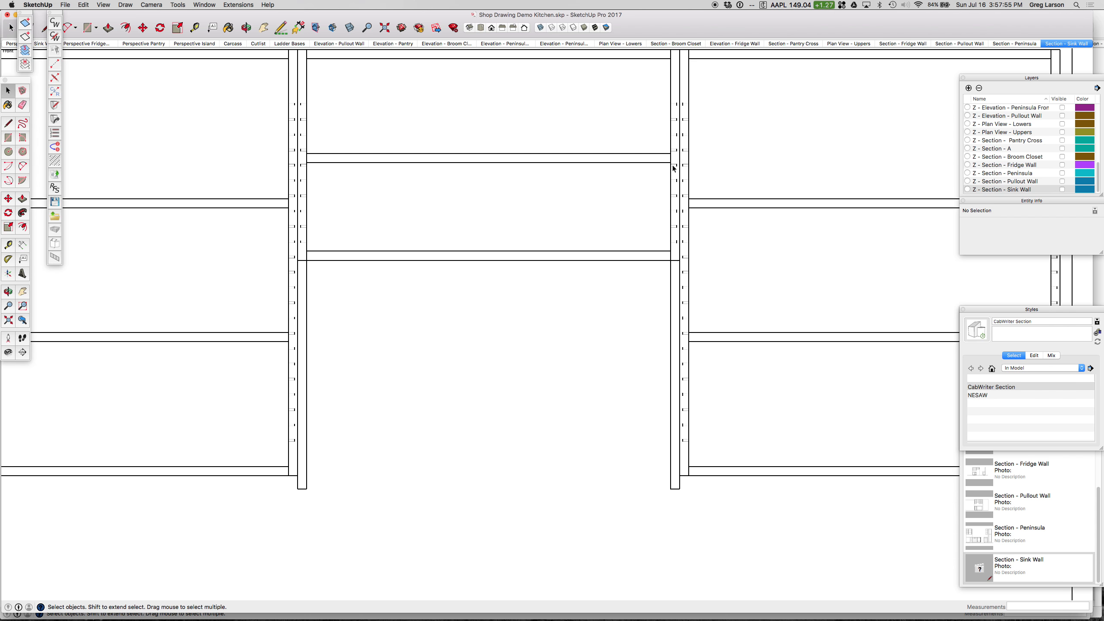
scroll(695, 173, "down", 3)
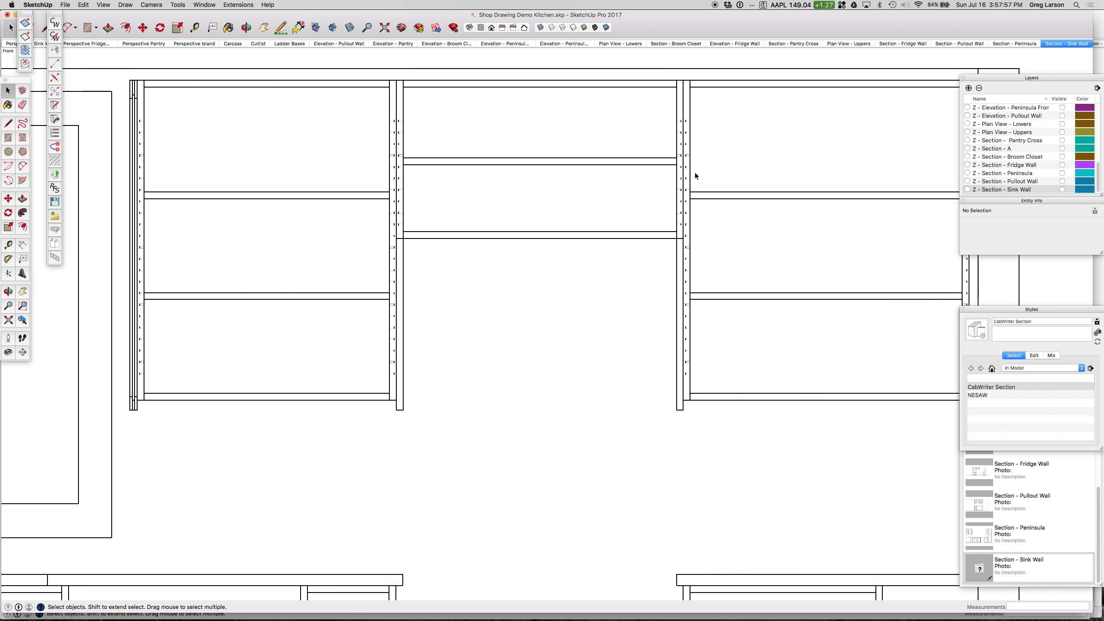
middle_click_drag(754, 150, 686, 180)
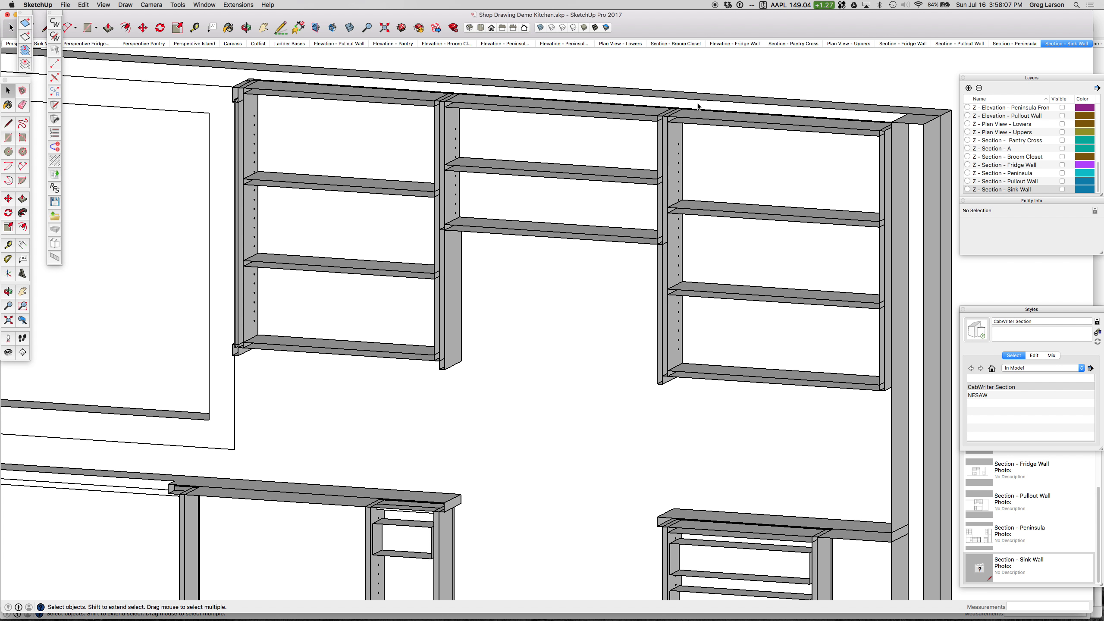
scroll(682, 115, "up", 2)
scroll(682, 115, "up", 2)
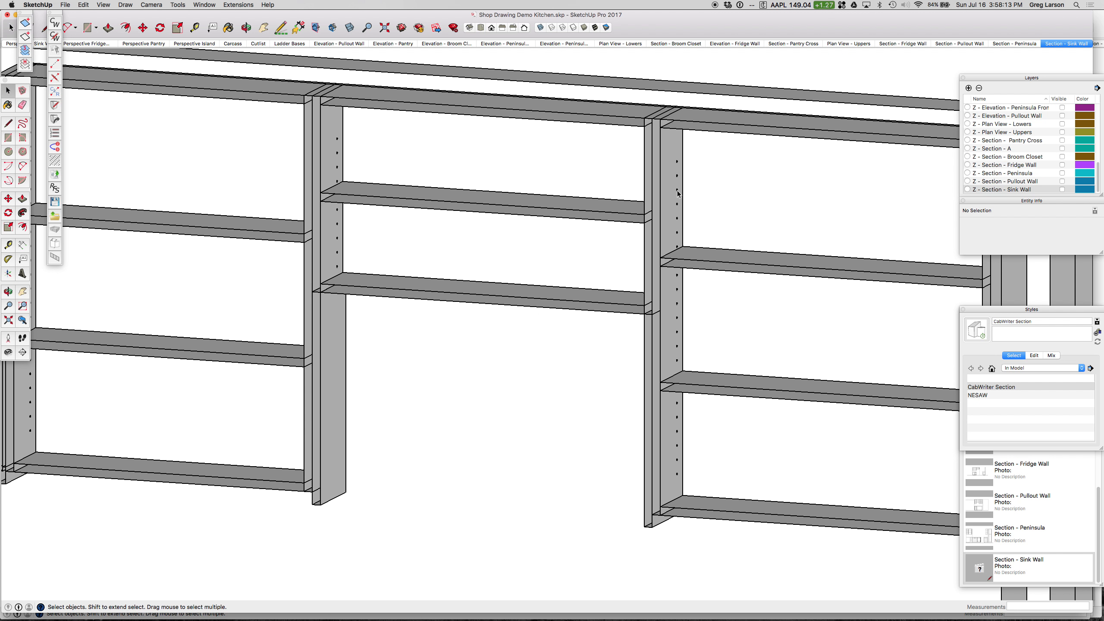
middle_click_drag(678, 193, 722, 215)
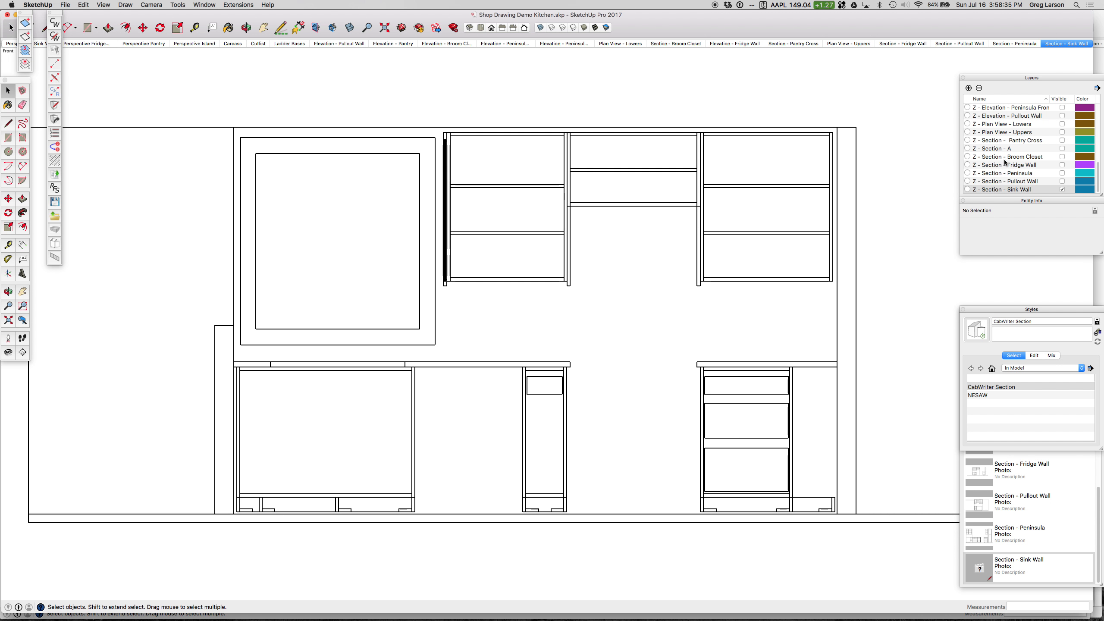
Step: Hide the "Z - Section - Sink Wall" layer again and inspect the cabinet sides' shelf-pin holes in perspective
left_click(1062, 190)
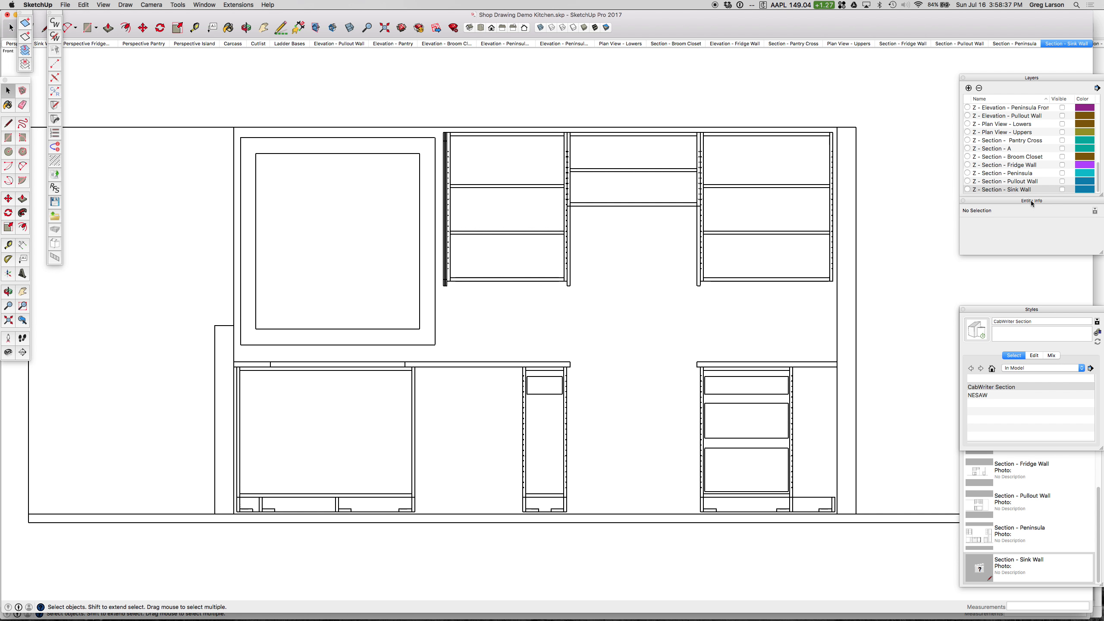
scroll(704, 170, "up", 5)
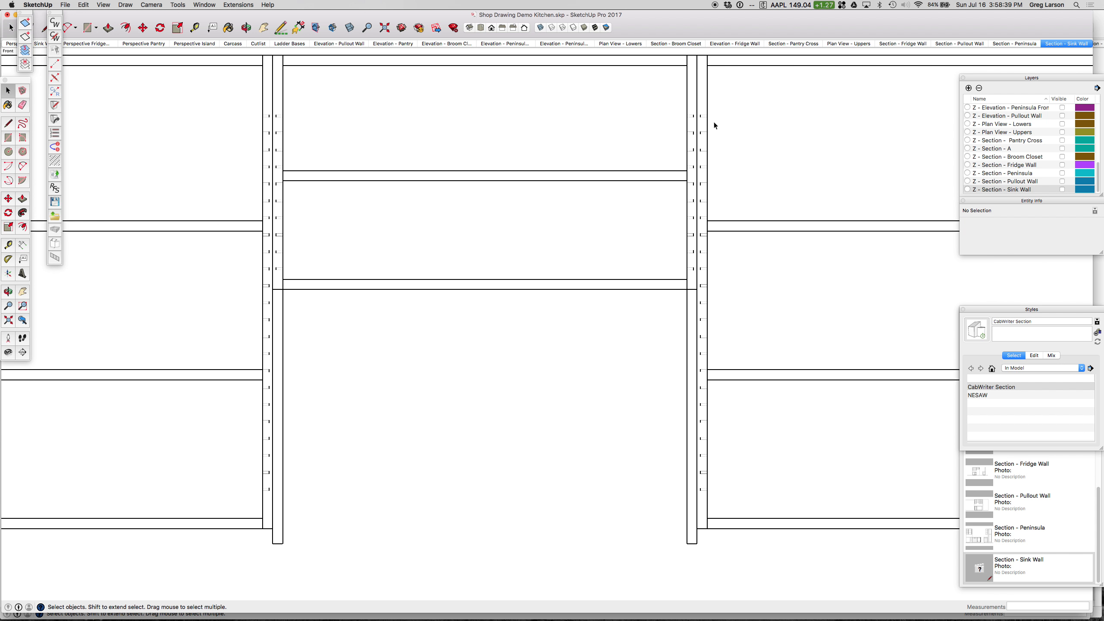
middle_click_drag(752, 118, 703, 156)
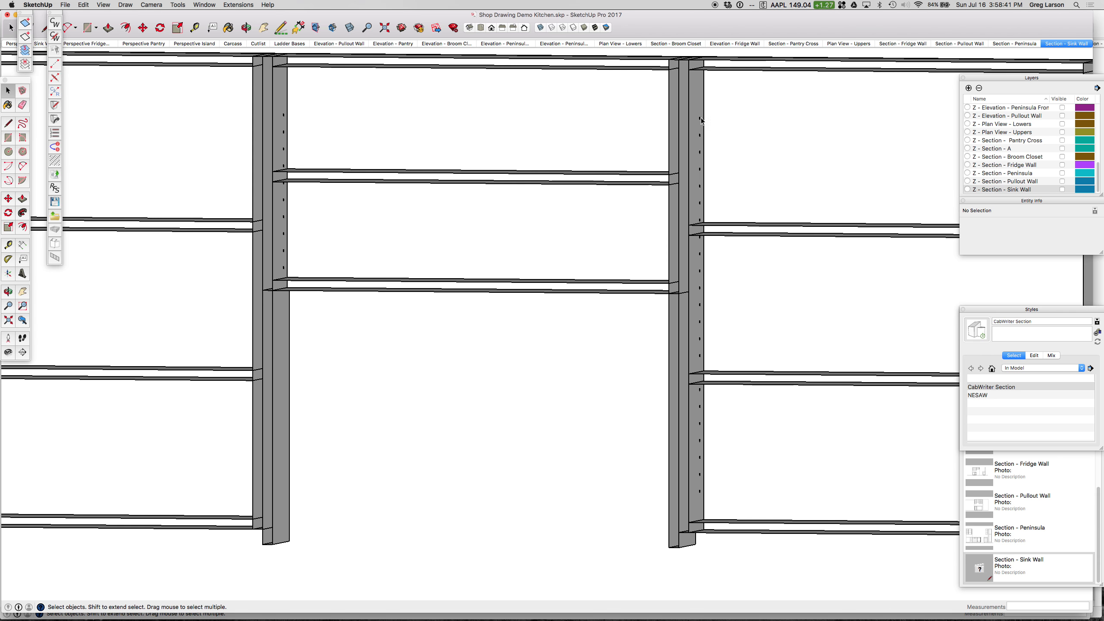
mouse_move(853, 107)
middle_mouse_down()
mouse_move(892, 101)
mouse_move(899, 123)
middle_mouse_up()
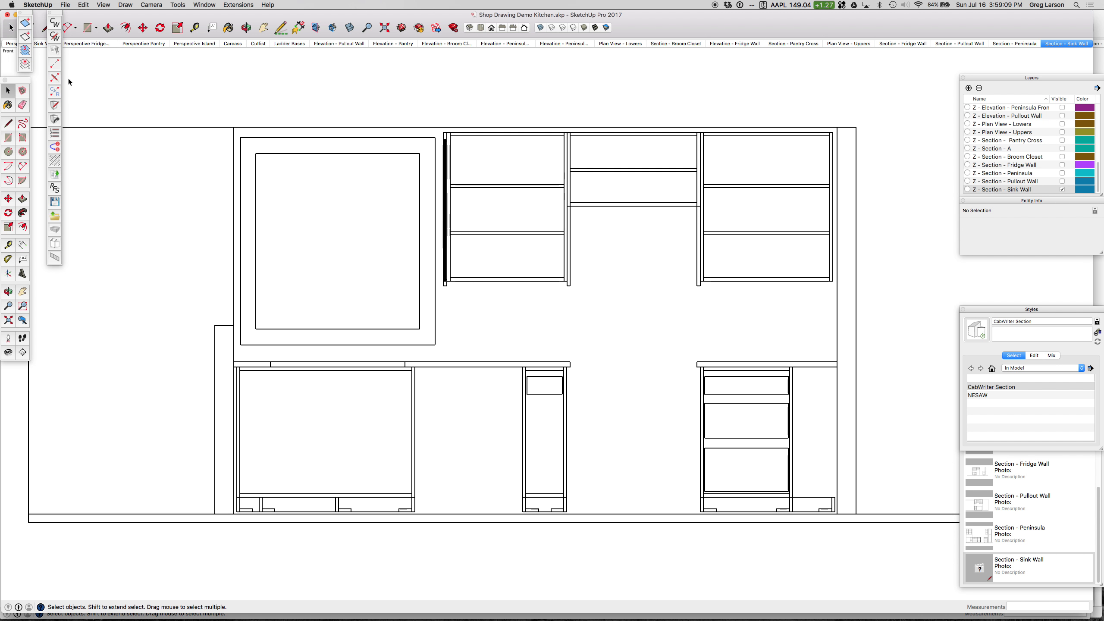
Step: Isolate the sink wall section linework by toggling its layer without the model, and restore the "Section - Sink Wall" scene
left_click(25, 64)
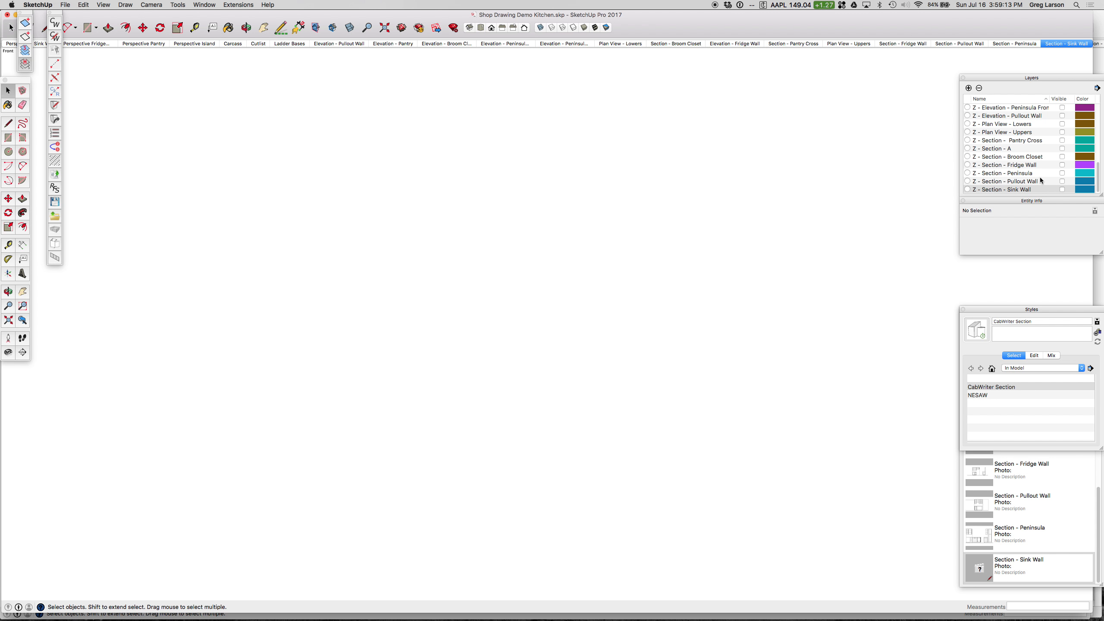
left_click(1062, 190)
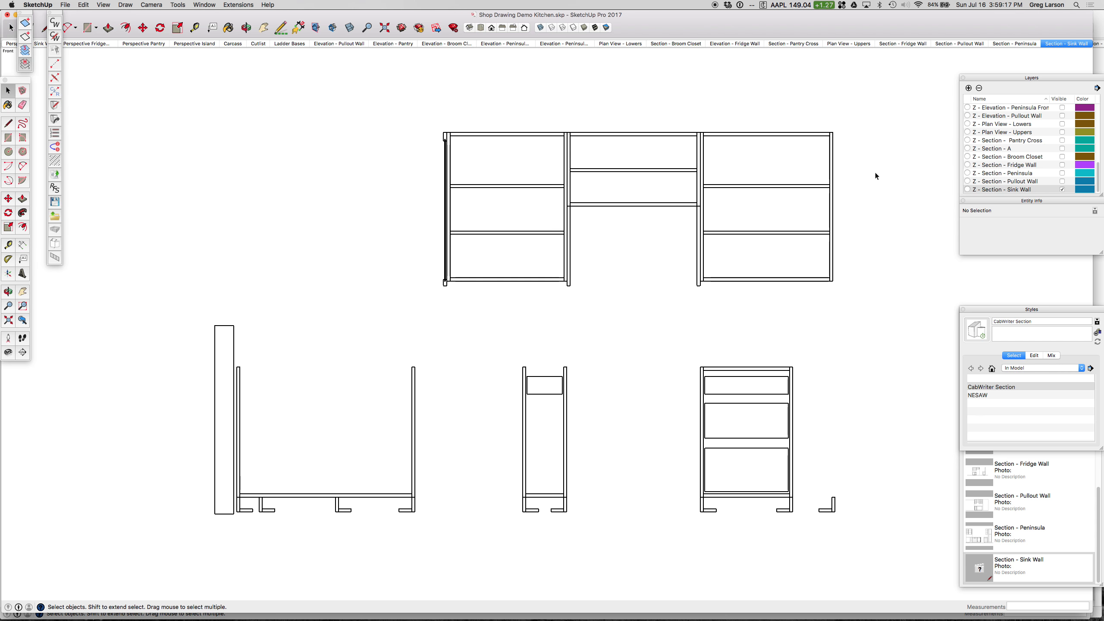
middle_click_drag(884, 166, 907, 184)
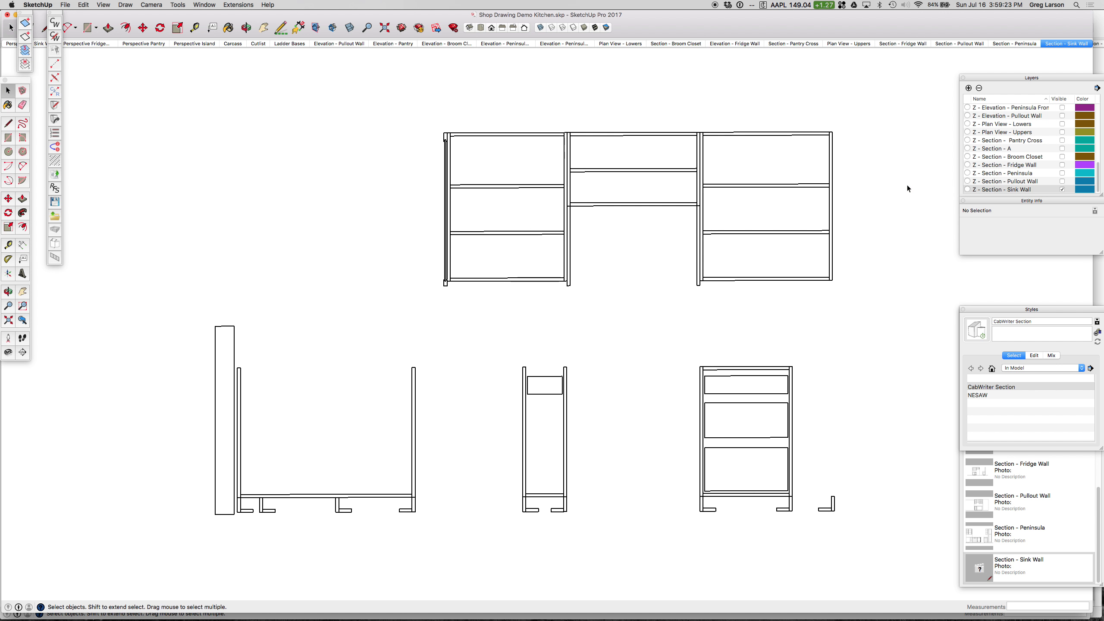
left_click(1063, 190)
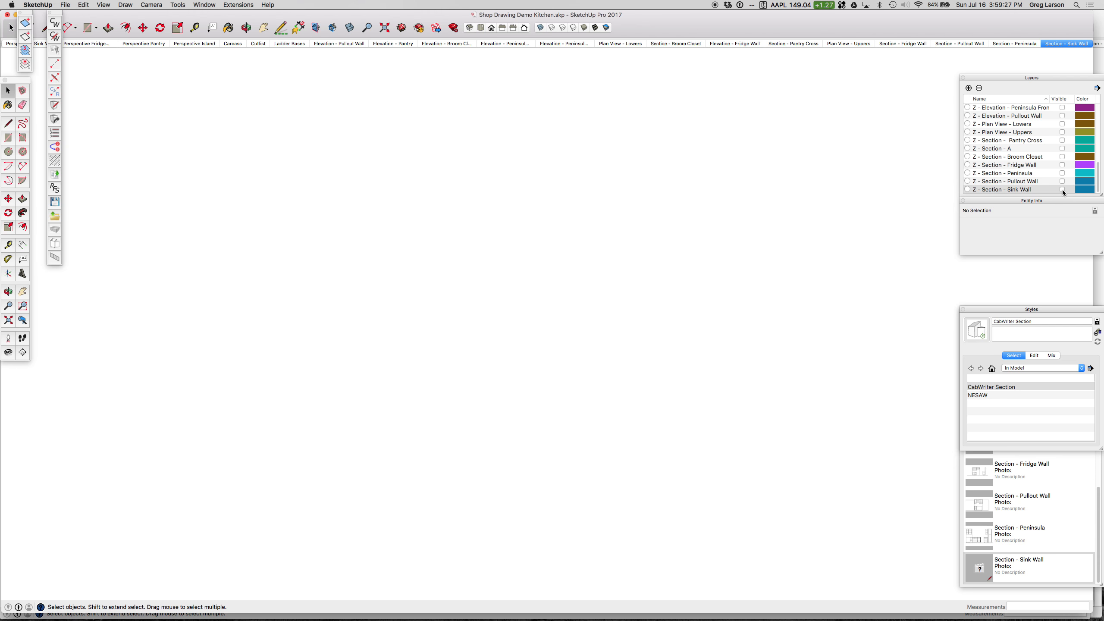
left_click(1058, 43)
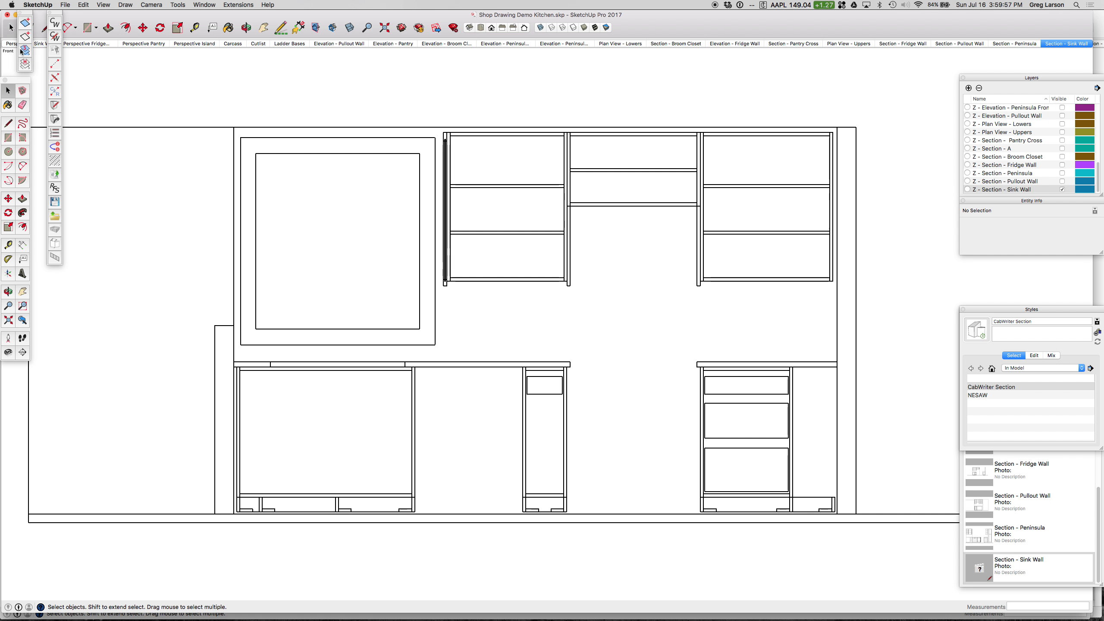
Step: Open the sink wall perspective scene and place a section plane parallel to the sink wall, in front of its cabinets
left_click(39, 44)
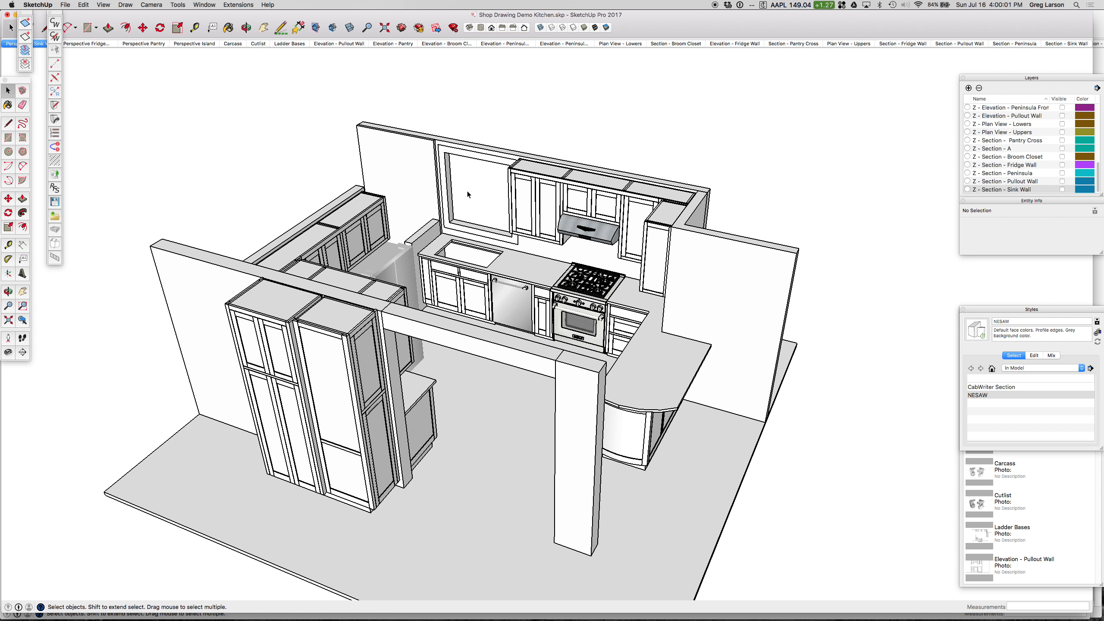
scroll(468, 189, "up", 3)
middle_click_drag(567, 194, 546, 195)
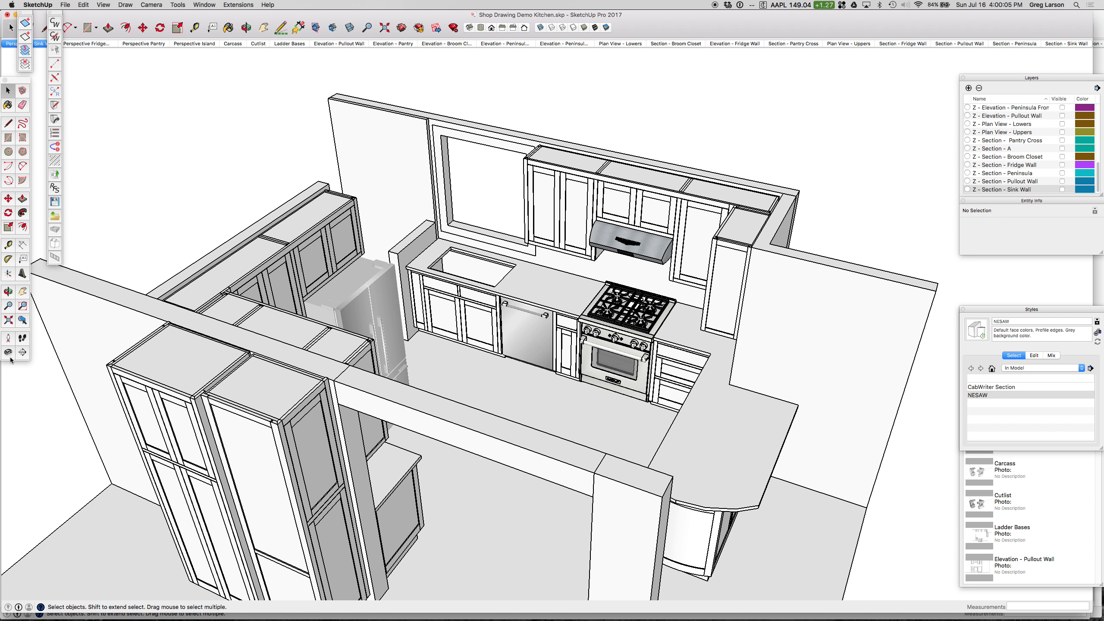
left_click(23, 354)
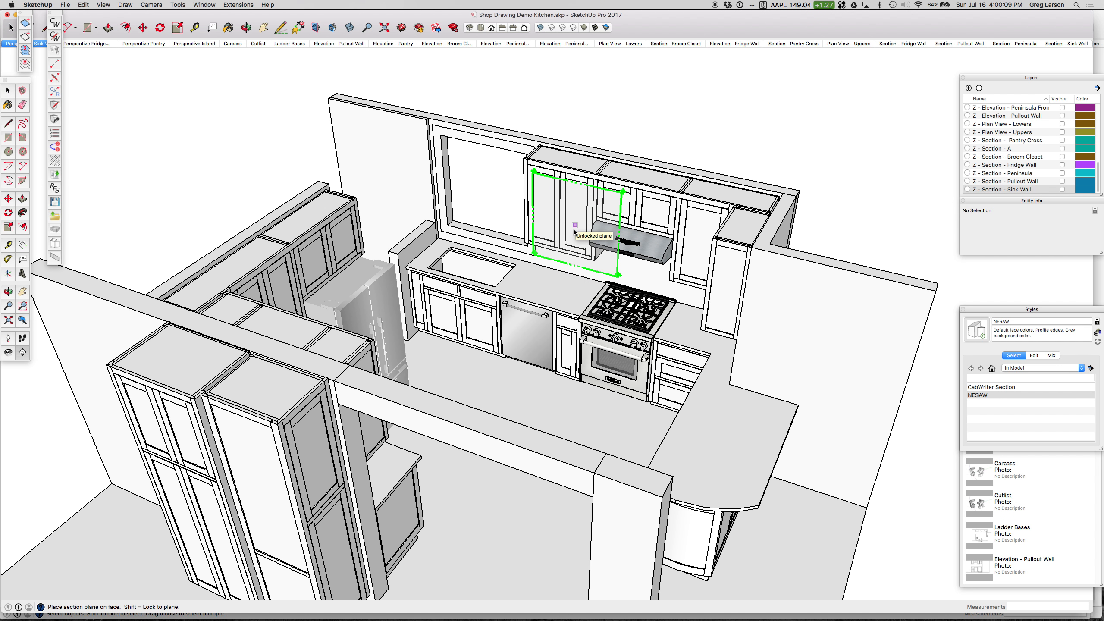
left_click(407, 303)
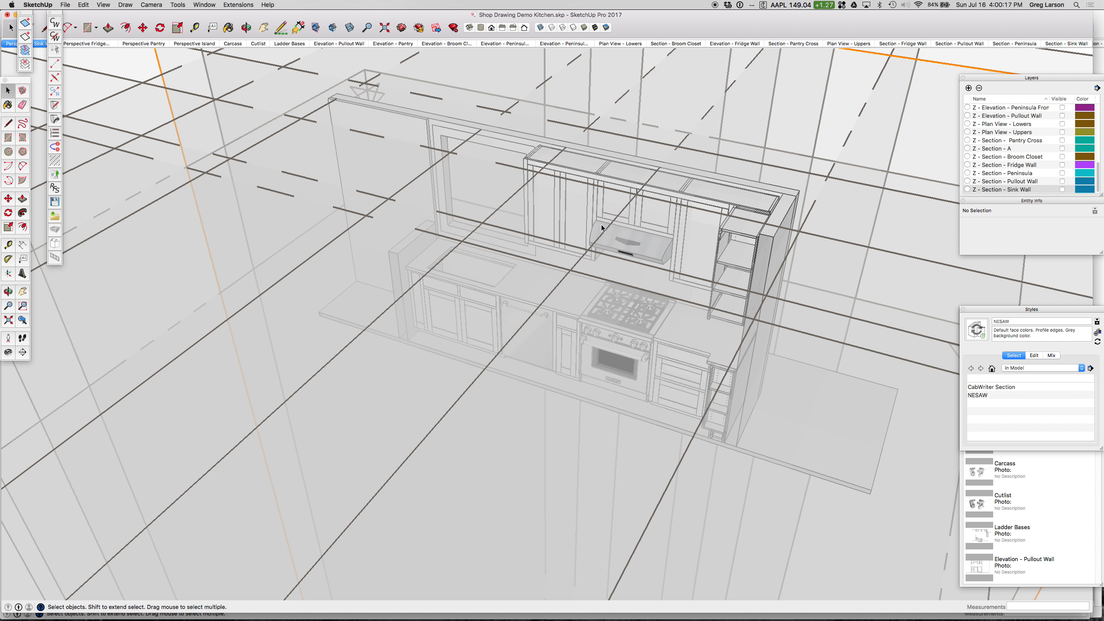
Step: Select the newly placed active section plane in front of the sink wall cabinets
scroll(606, 251, "down", 6)
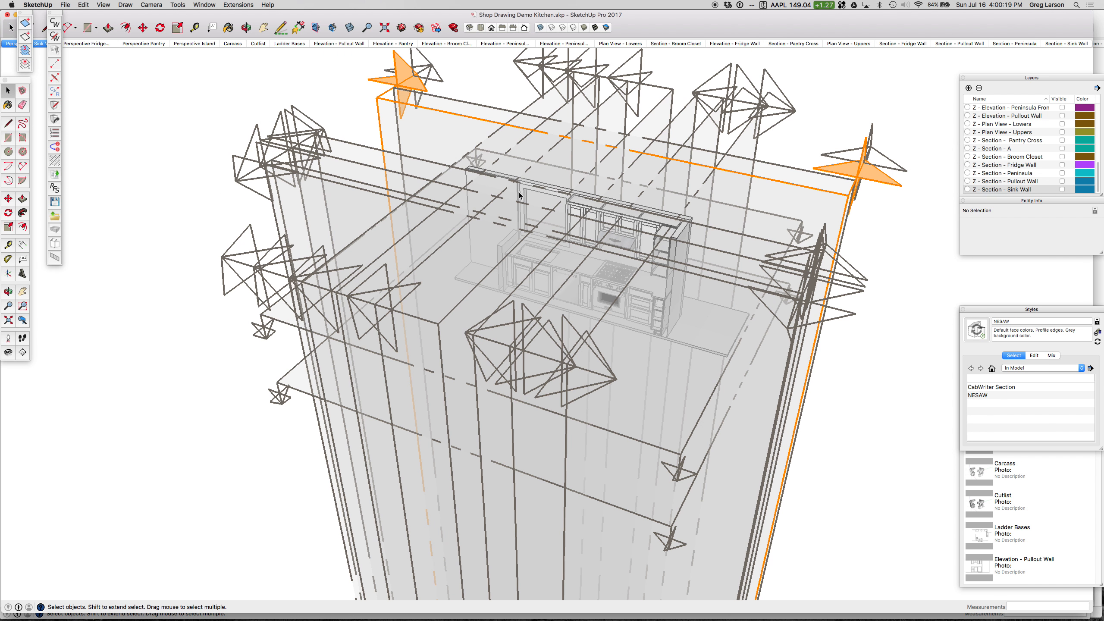
middle_click_drag(529, 184, 544, 214)
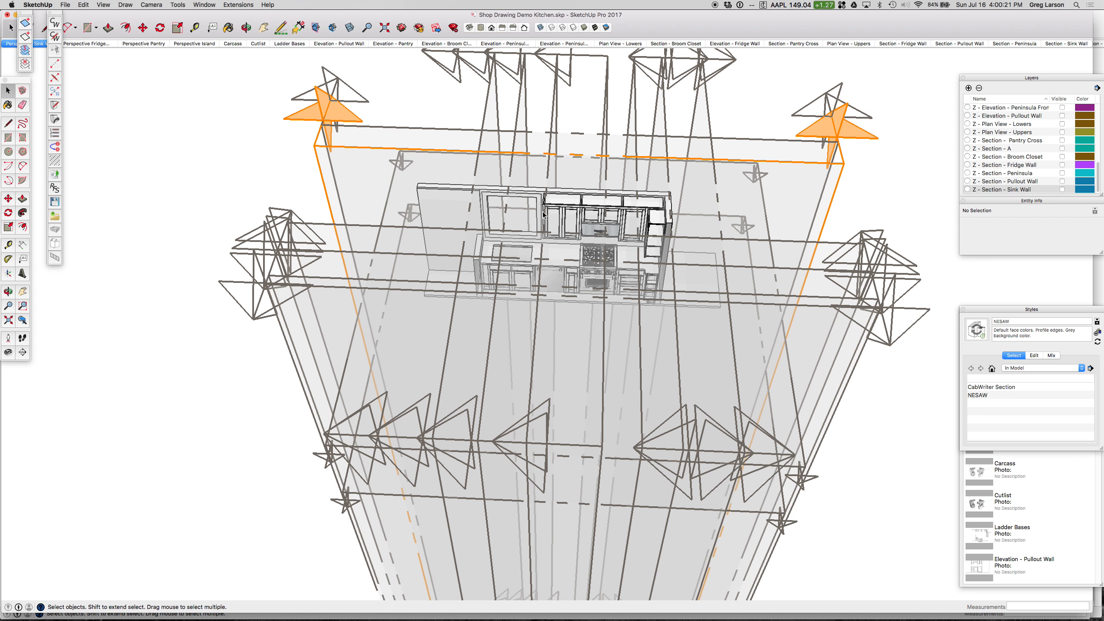
scroll(651, 226, "up", 4)
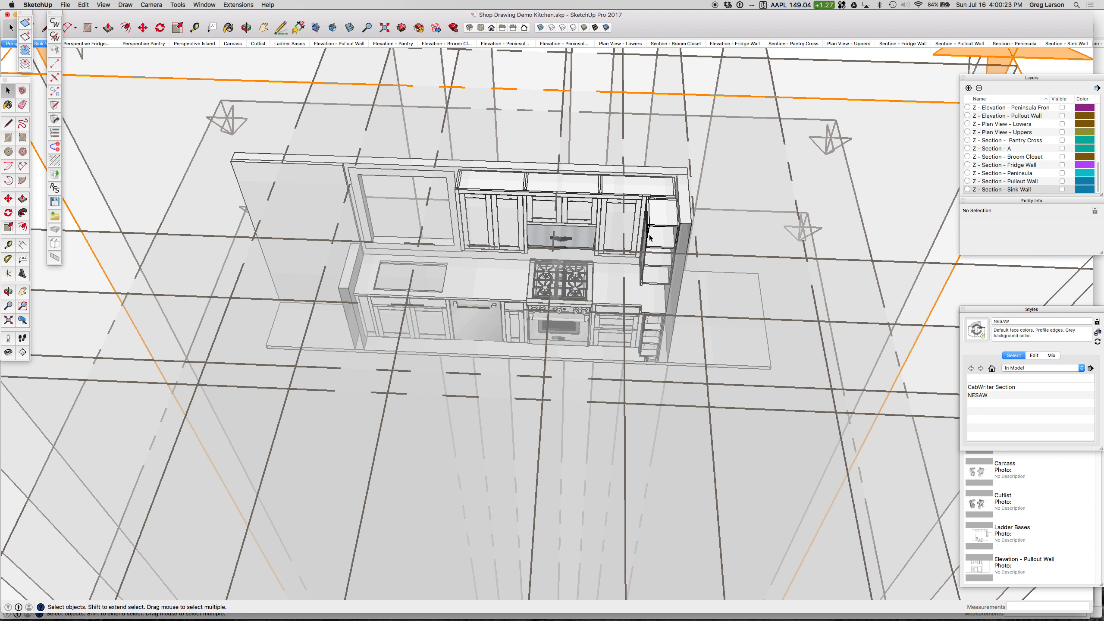
scroll(665, 251, "down", 4)
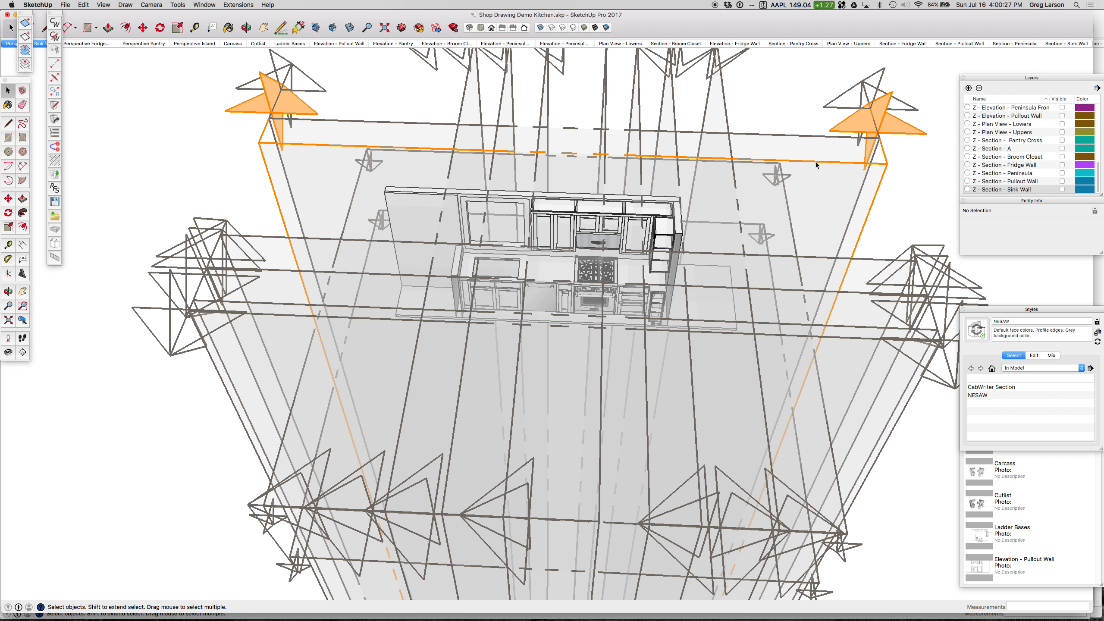
left_click(816, 162)
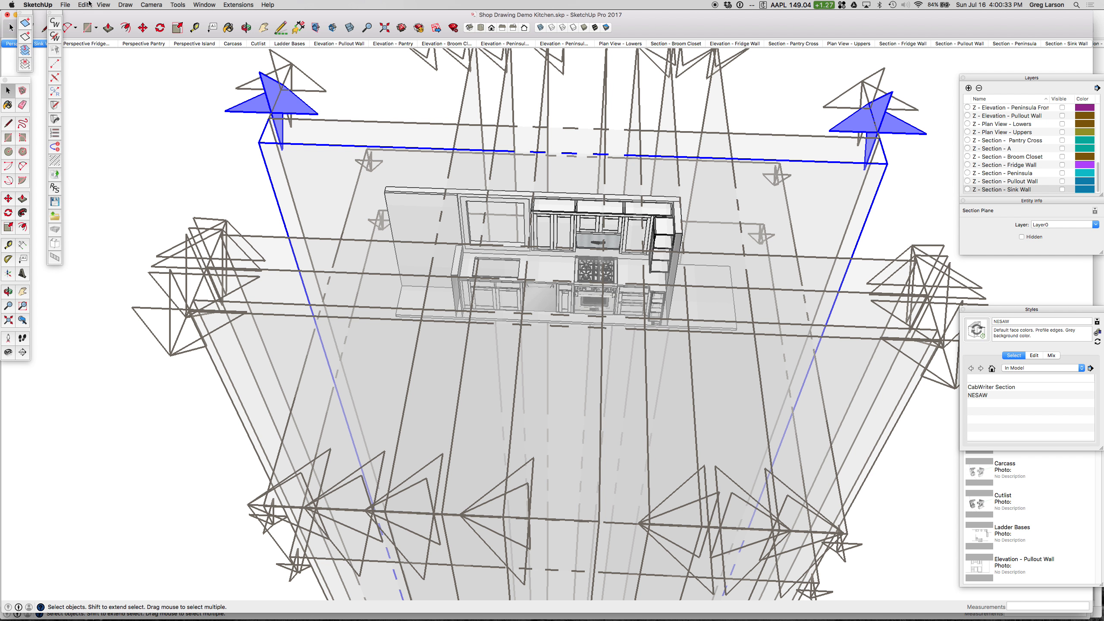
Step: Create a CabWriter section from the selected plane, named "Elevation - Sink Wall" with the Front section color
left_click(126, 6)
mouse_move(139, 41)
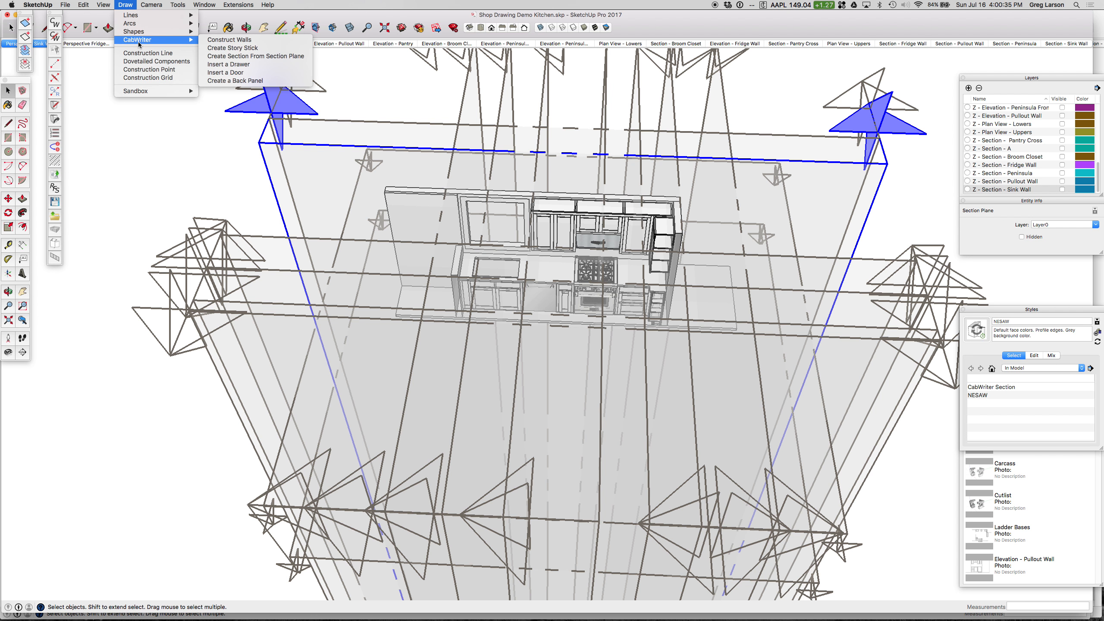
left_click(256, 56)
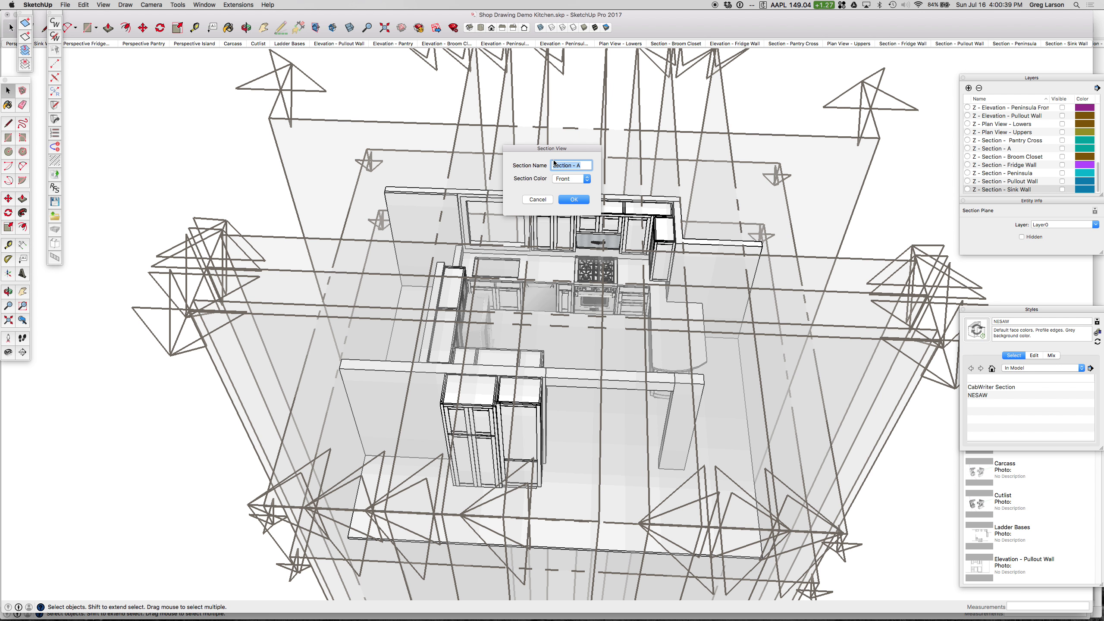
type("Elevation - Sink")
left_click(577, 200)
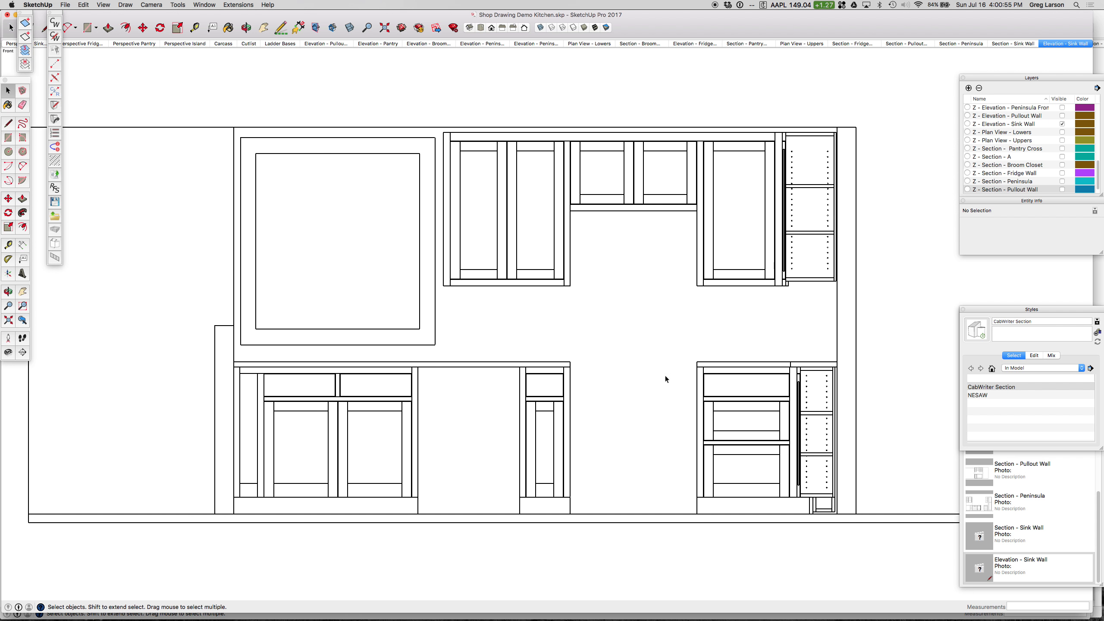
Step: Inspect the sink wall elevation's cabinets up close and from an angle
scroll(910, 334, "up", 2)
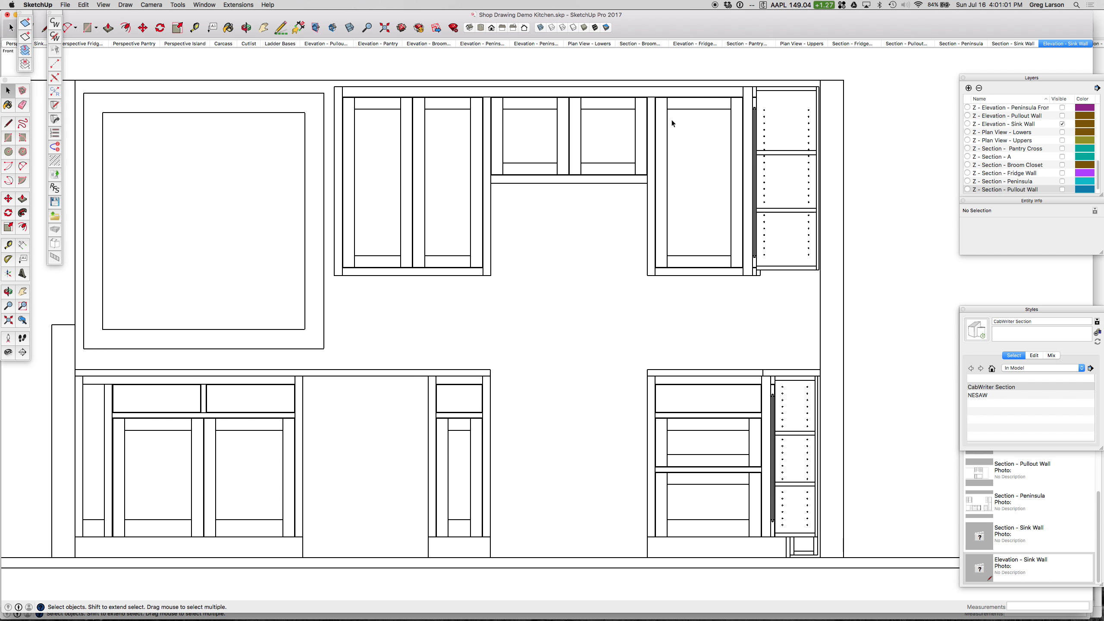
key("o")
left_click_drag(535, 140, 714, 184)
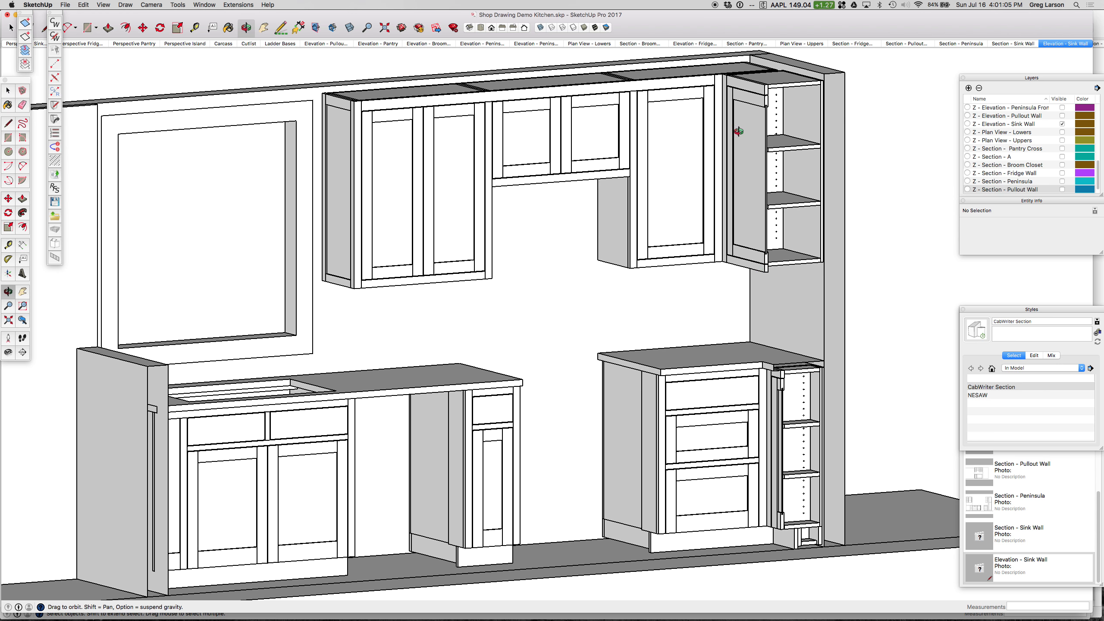
Step: Restore the Elevation - Sink Wall scene after orbiting and examine its cabinets straight on
left_click_drag(858, 179, 671, 140)
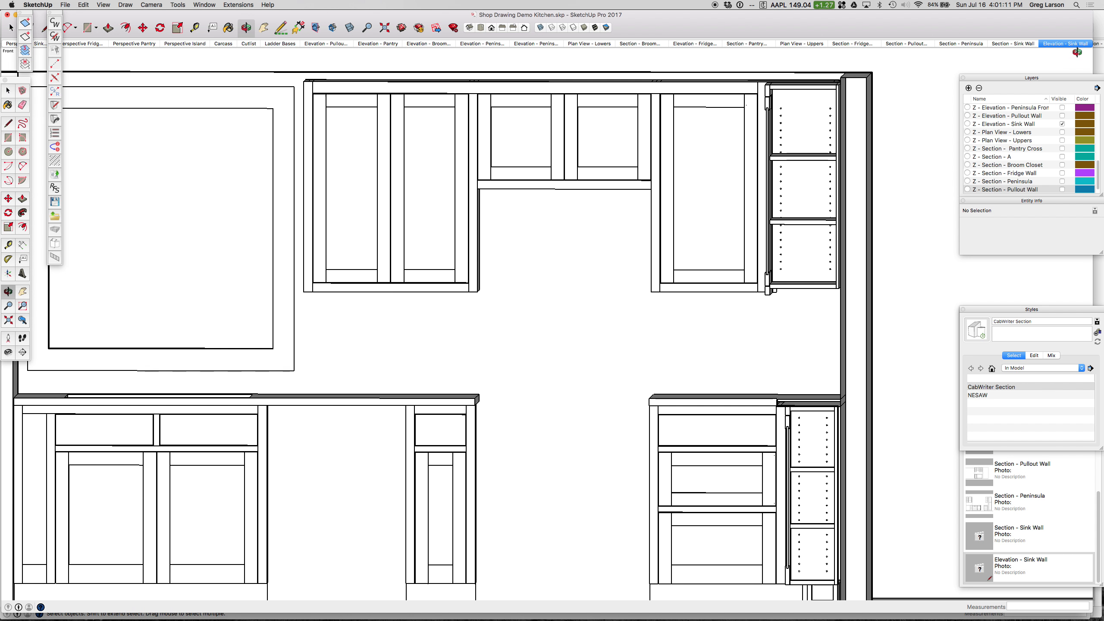
left_click(1065, 44)
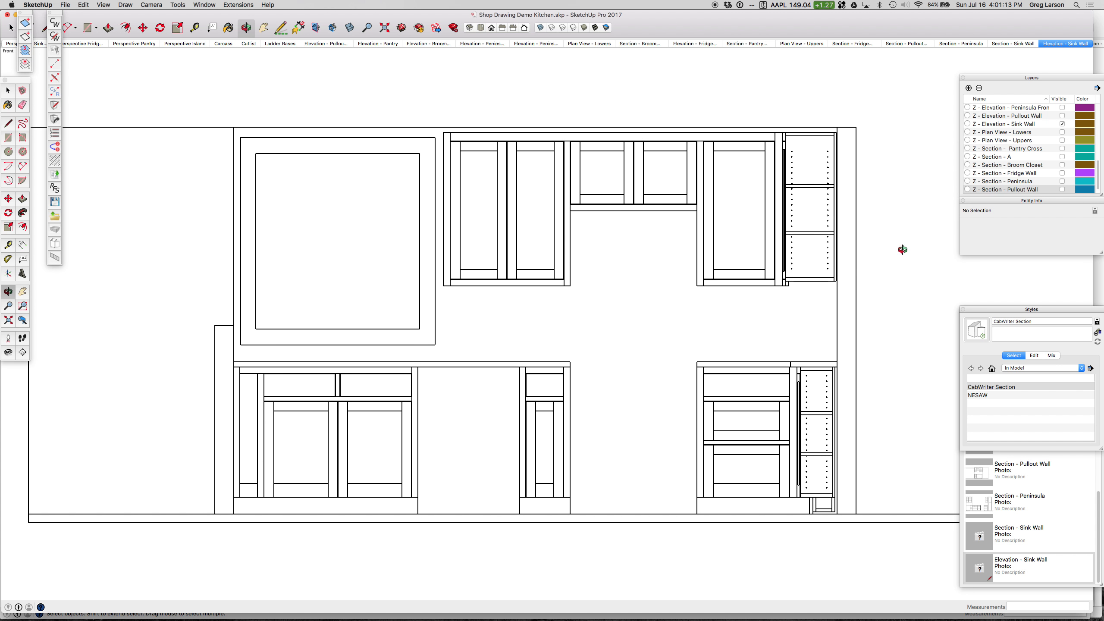
scroll(922, 275, "up", 2)
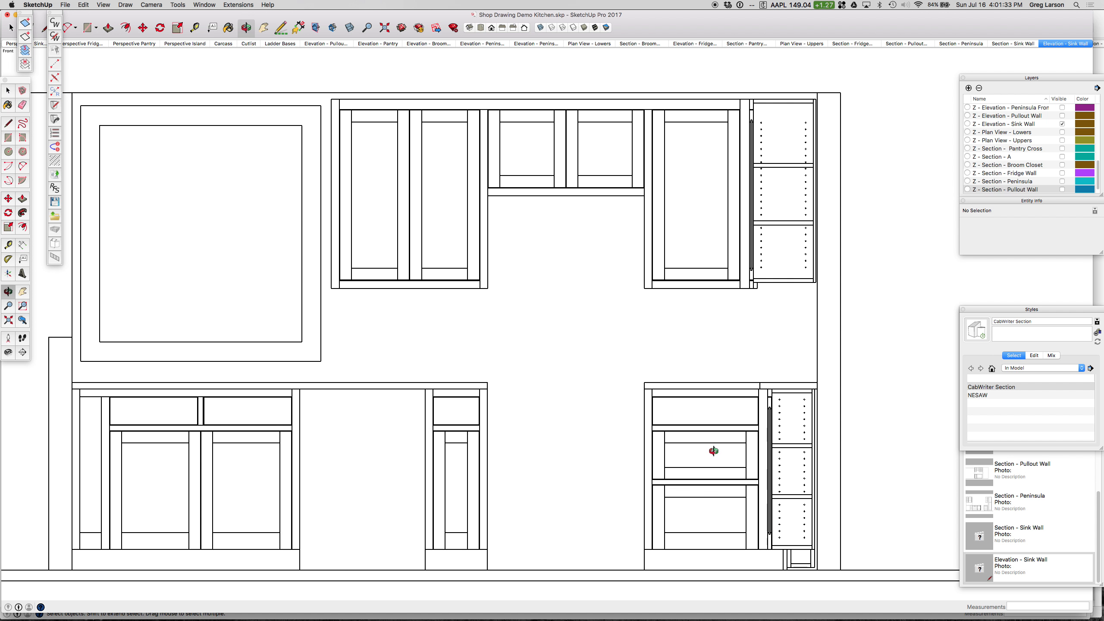
scroll(702, 448, "down", 2)
scroll(699, 443, "down", 2)
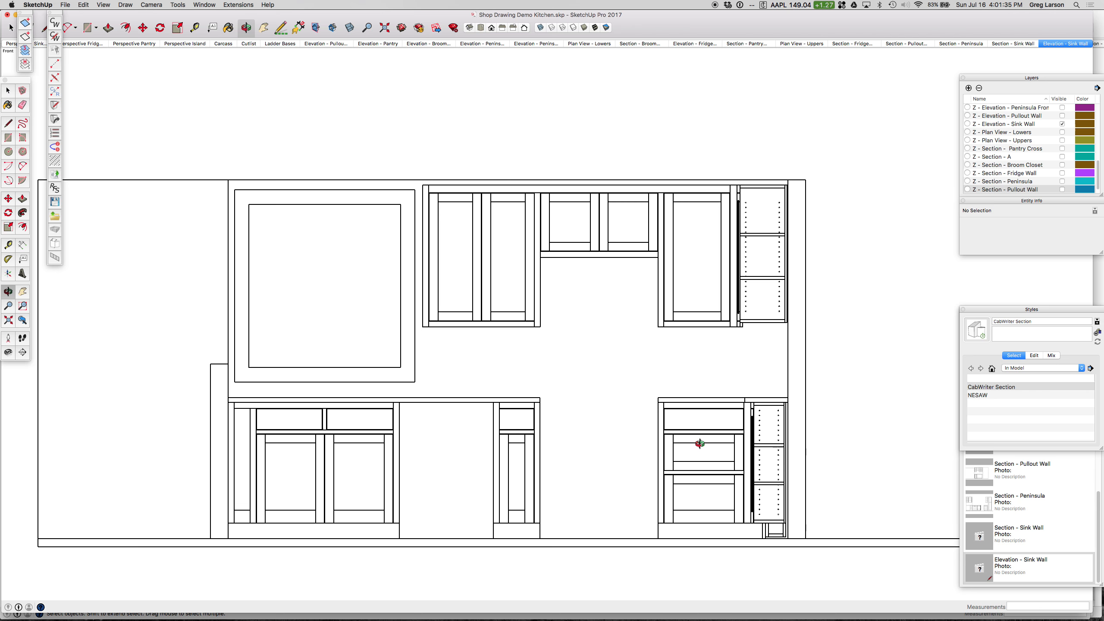
scroll(349, 538, "up", 2)
scroll(350, 538, "up", 1)
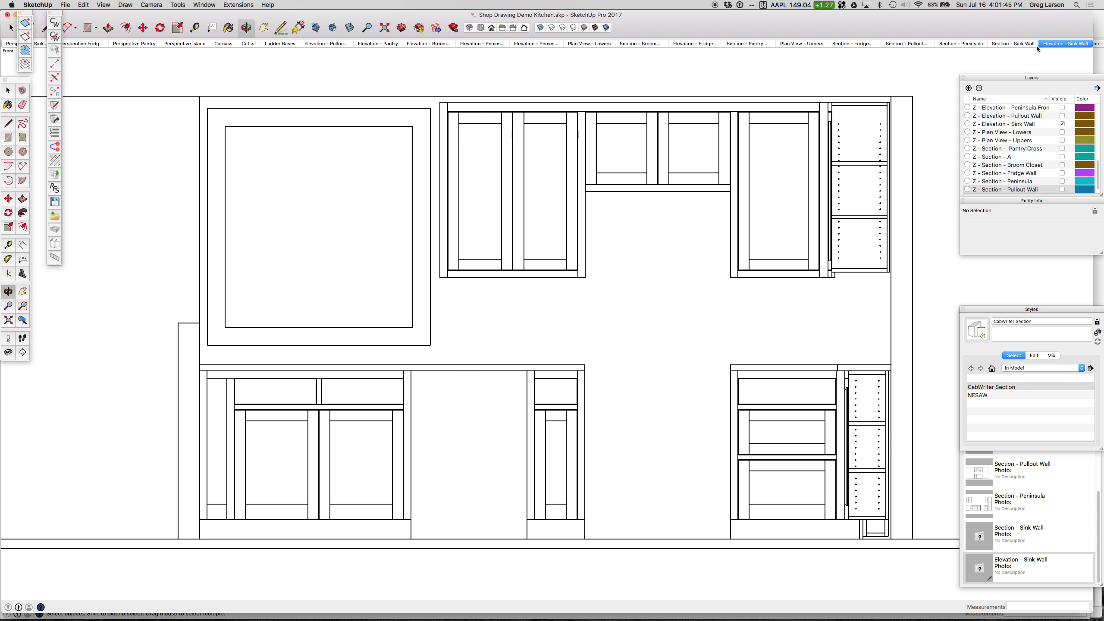
Step: Switch to LayOut and check the Shop Drawing Demo Kitchen.skp entry in the document's references
mouse_move(790, 615)
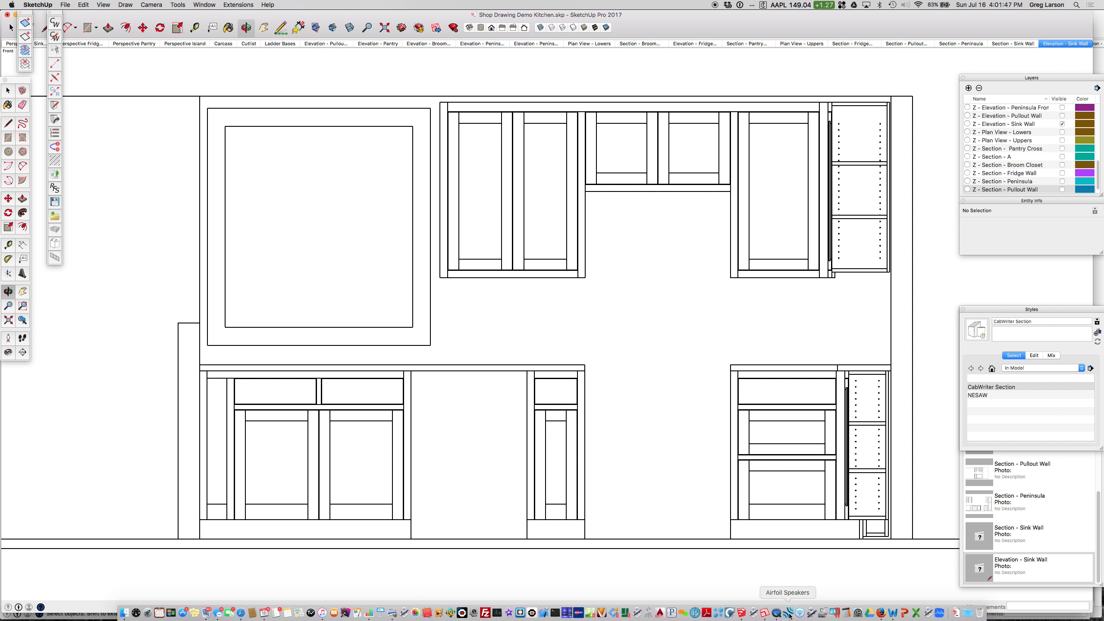
left_click(766, 615)
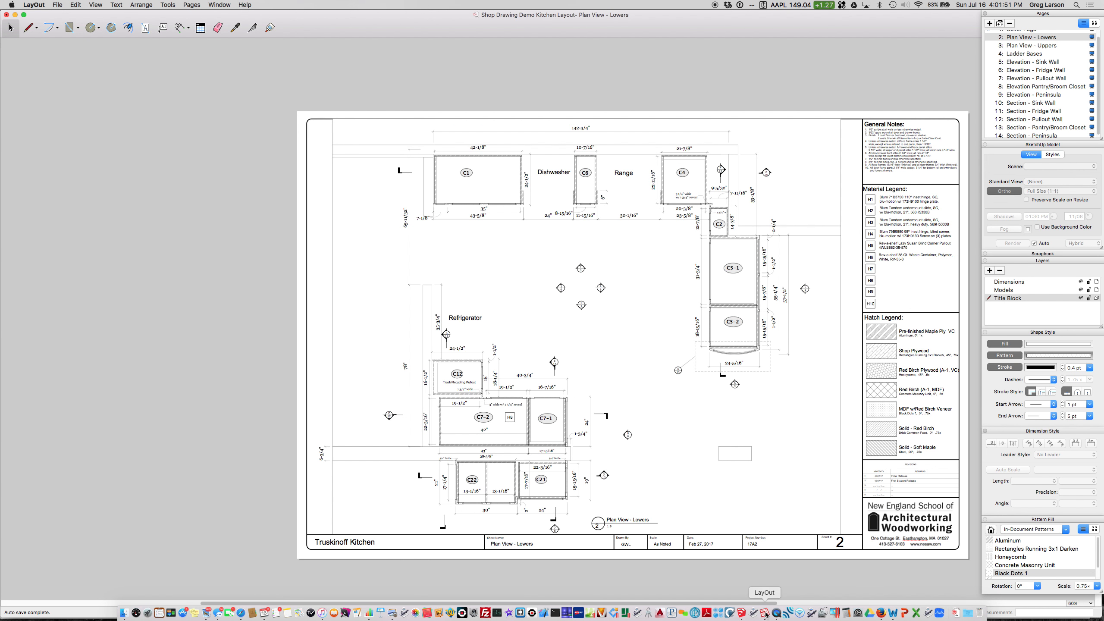
scroll(977, 338, "up", 3)
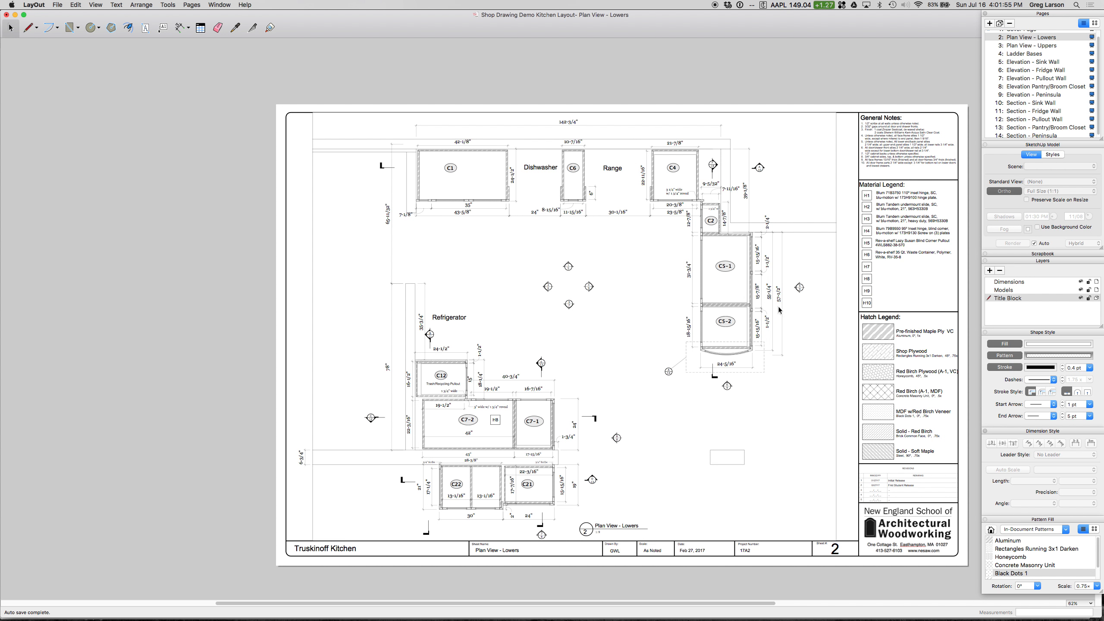
key("h")
left_click_drag(840, 304, 727, 293)
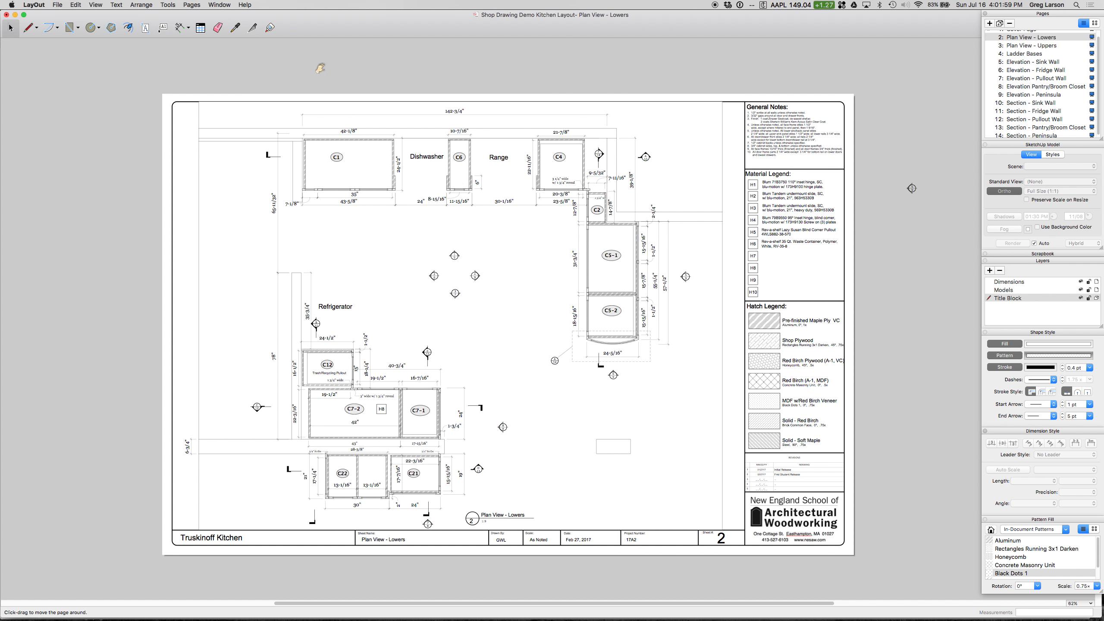
key("space")
left_click(56, 4)
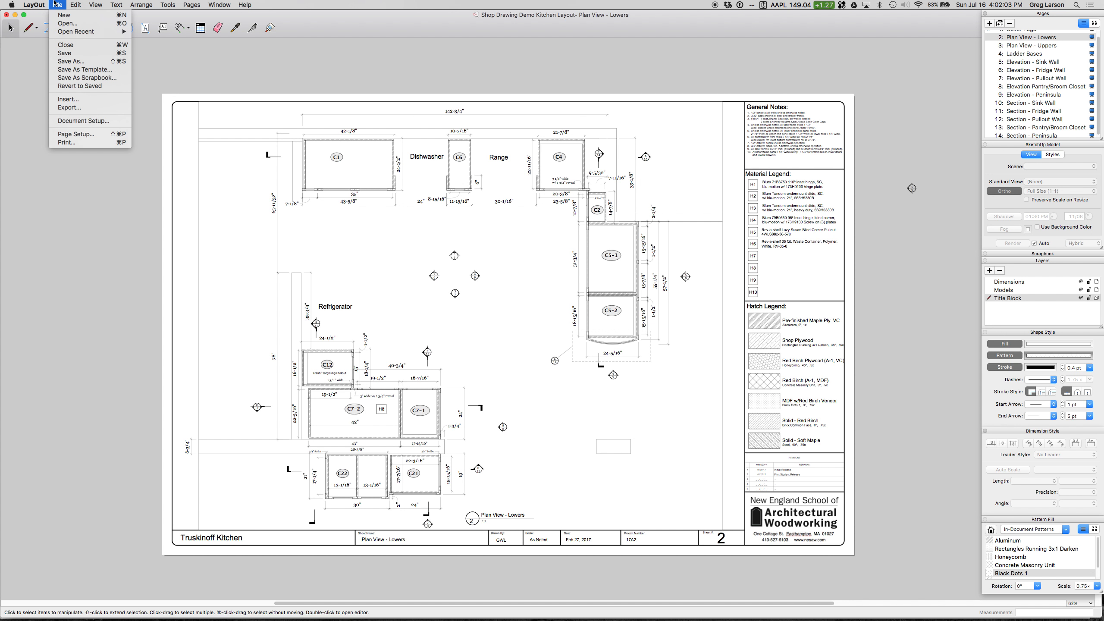
left_click(87, 121)
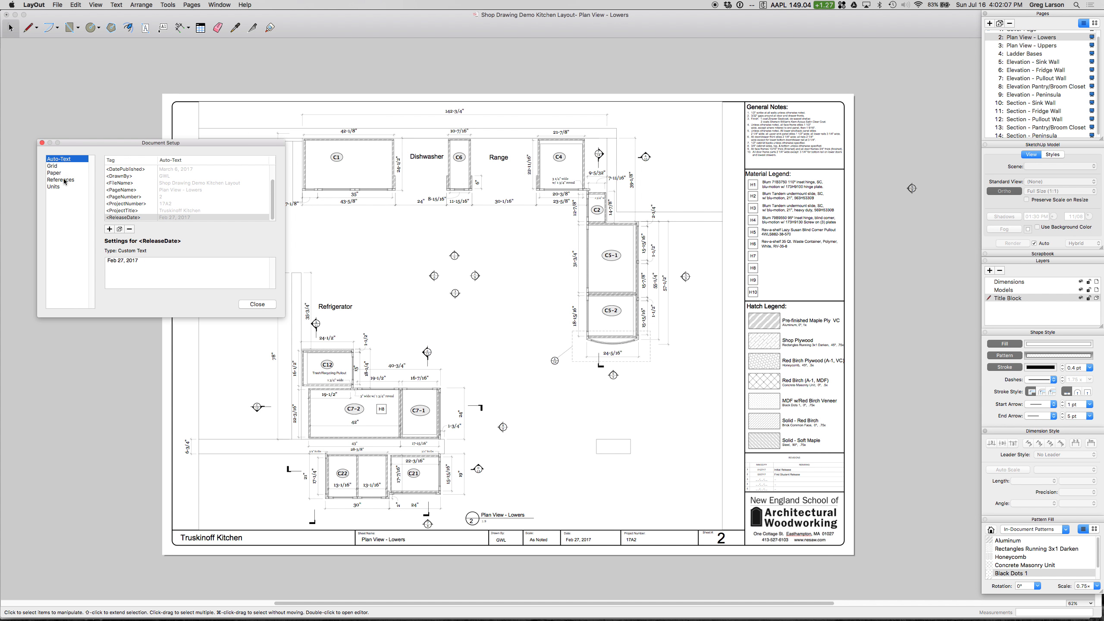
left_click(63, 180)
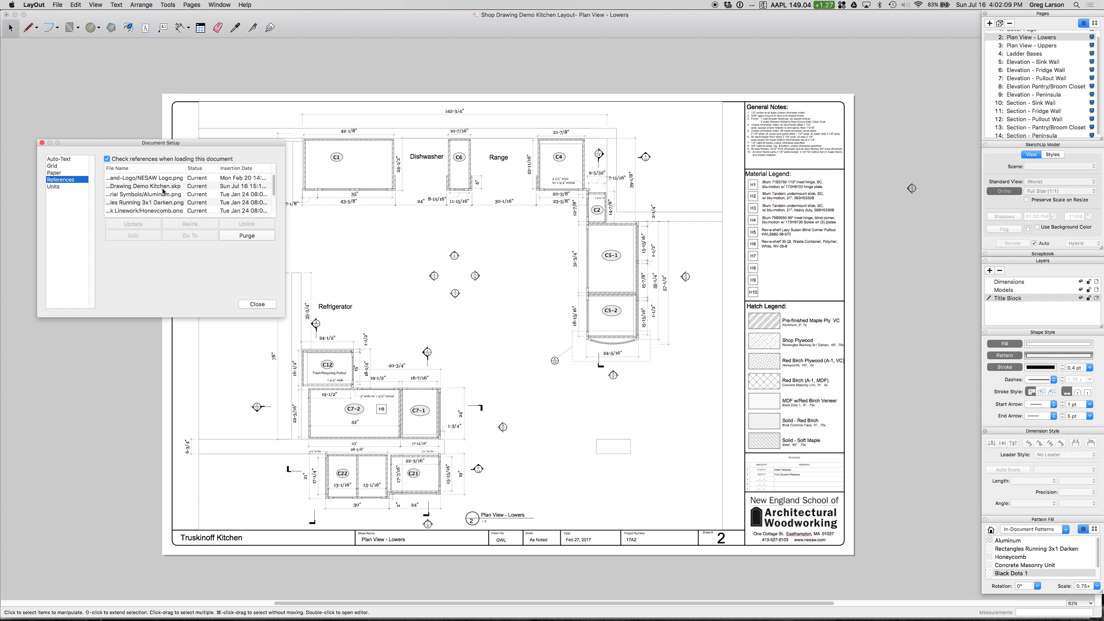
left_click(161, 188)
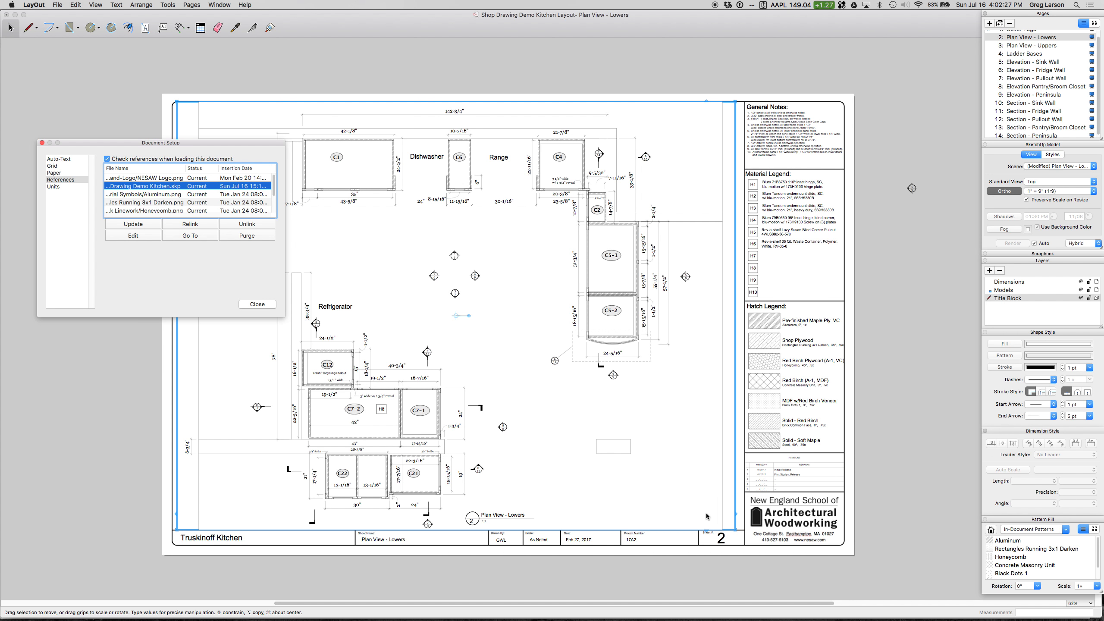
Step: Switch back to SketchUp and save the kitchen model
left_click(743, 614)
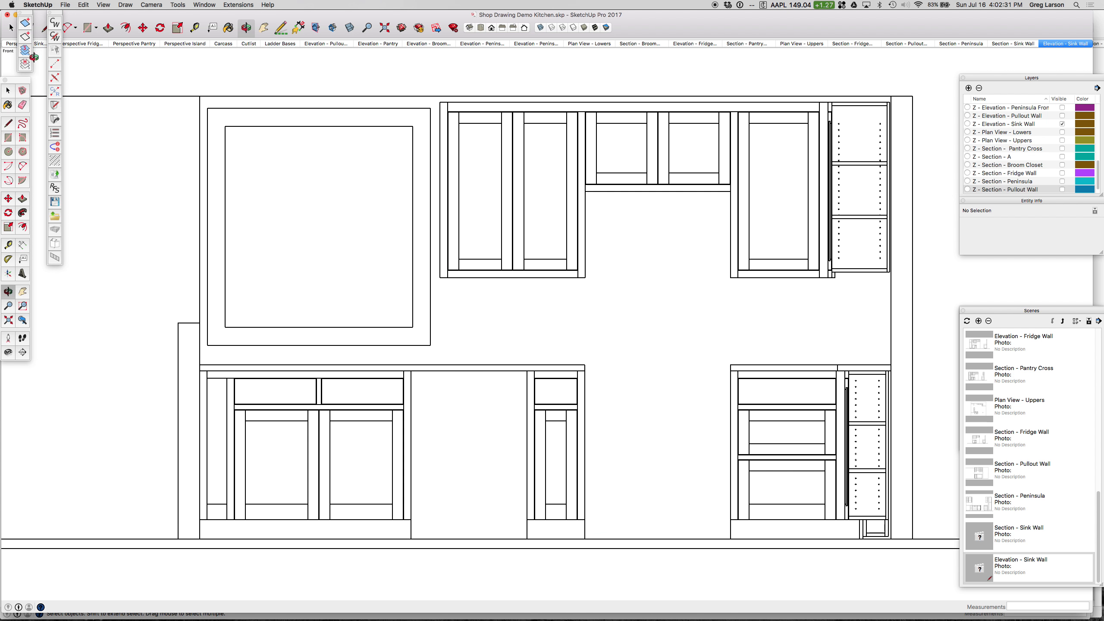
left_click(66, 5)
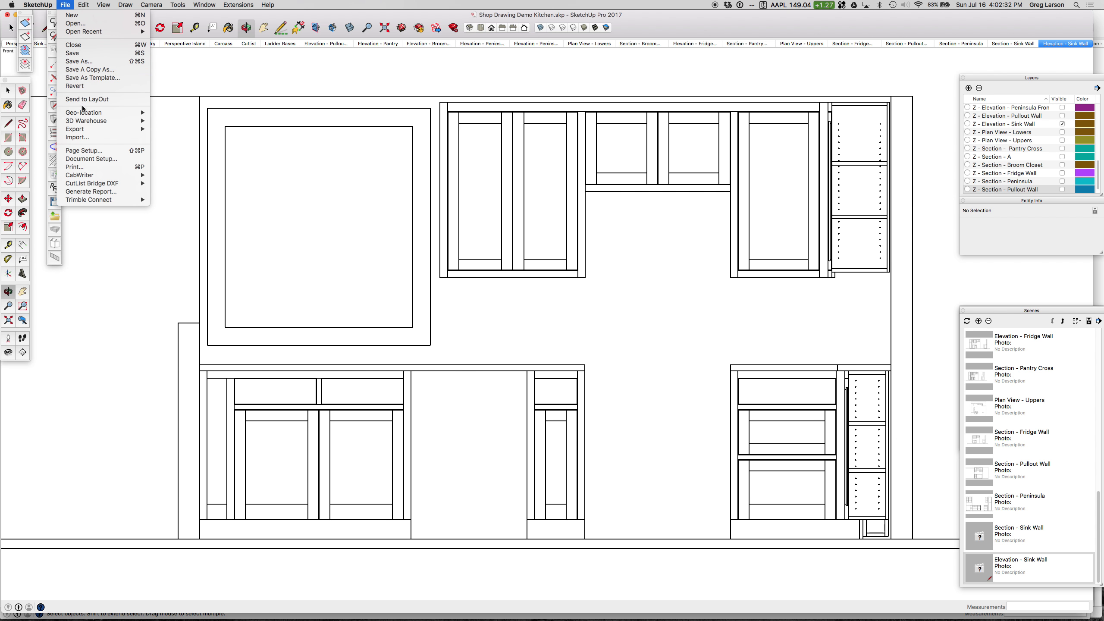
left_click(82, 53)
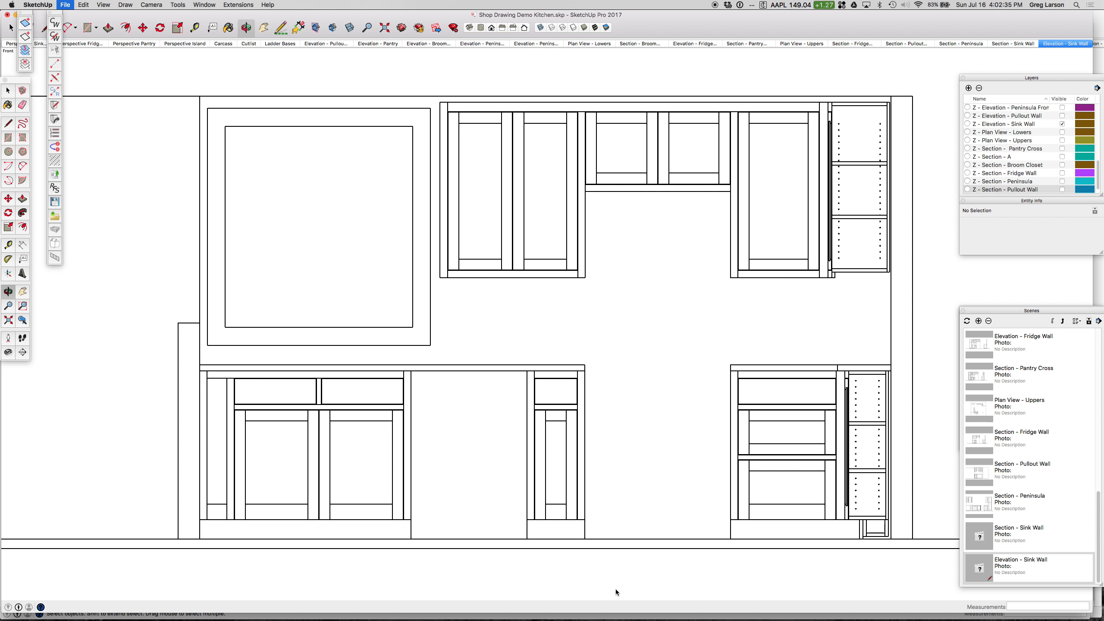
Step: Return to LayOut and update the Shop Drawing Demo Kitchen.skp reference in the document setup
mouse_move(648, 613)
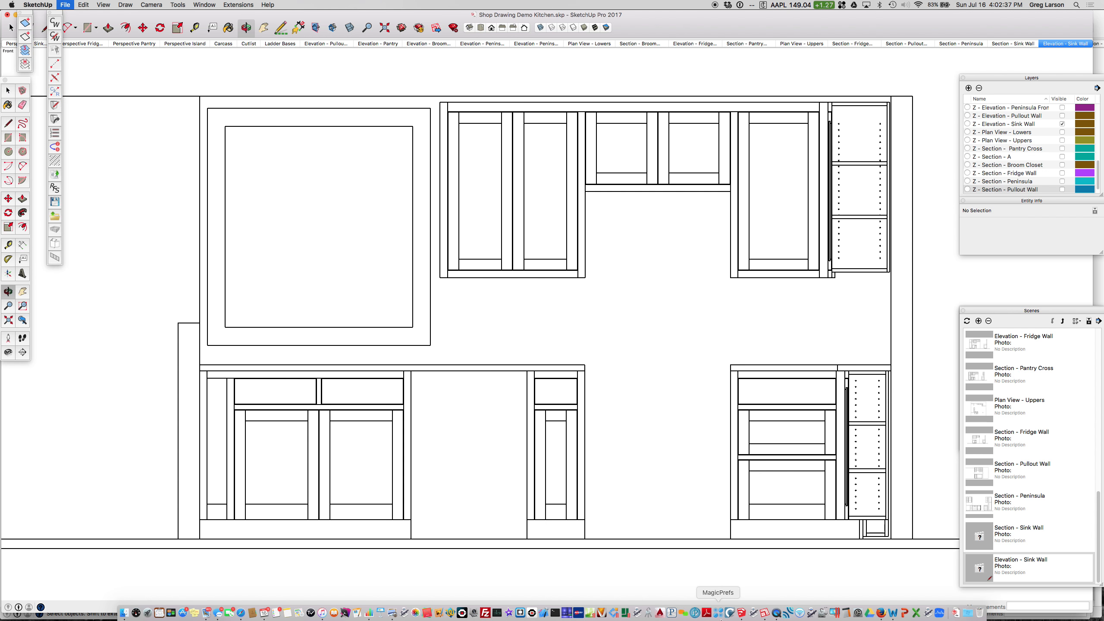
left_click(767, 613)
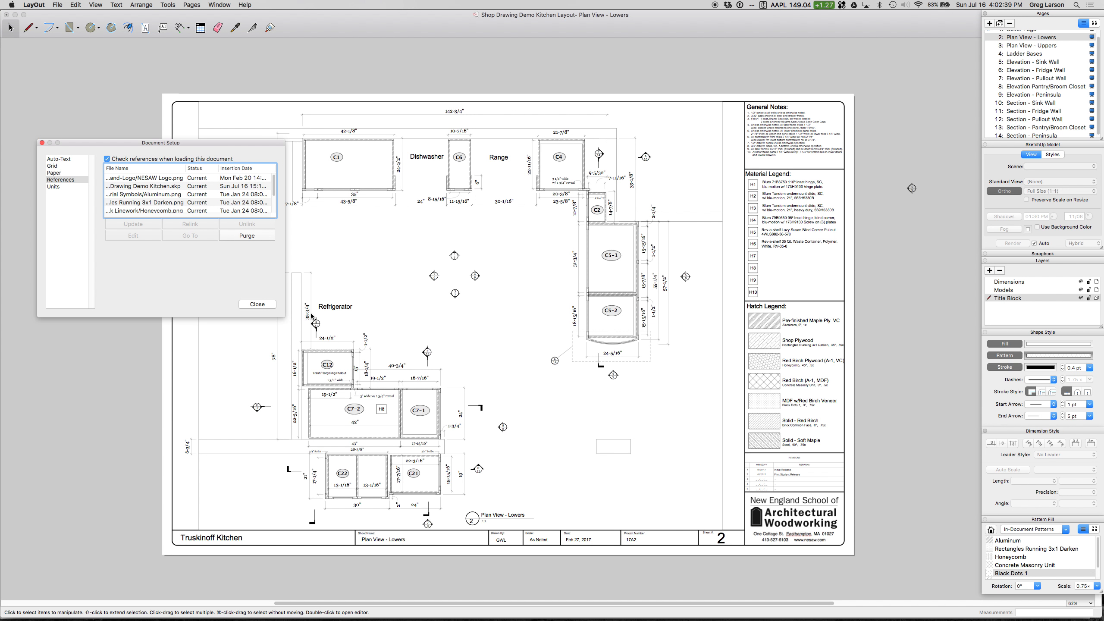
left_click(42, 142)
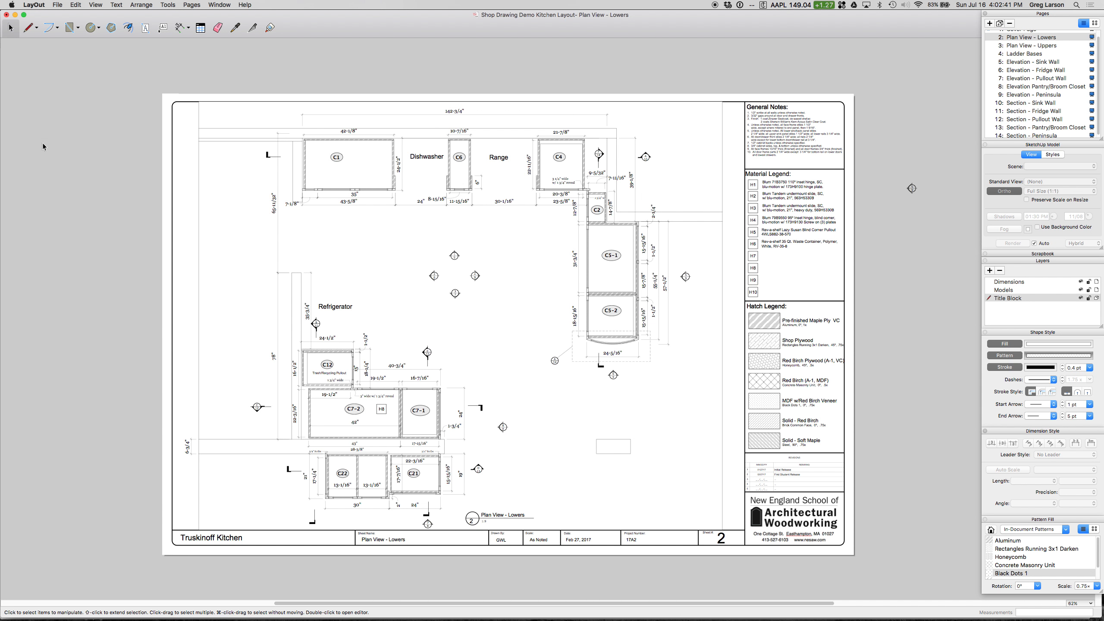
left_click(57, 4)
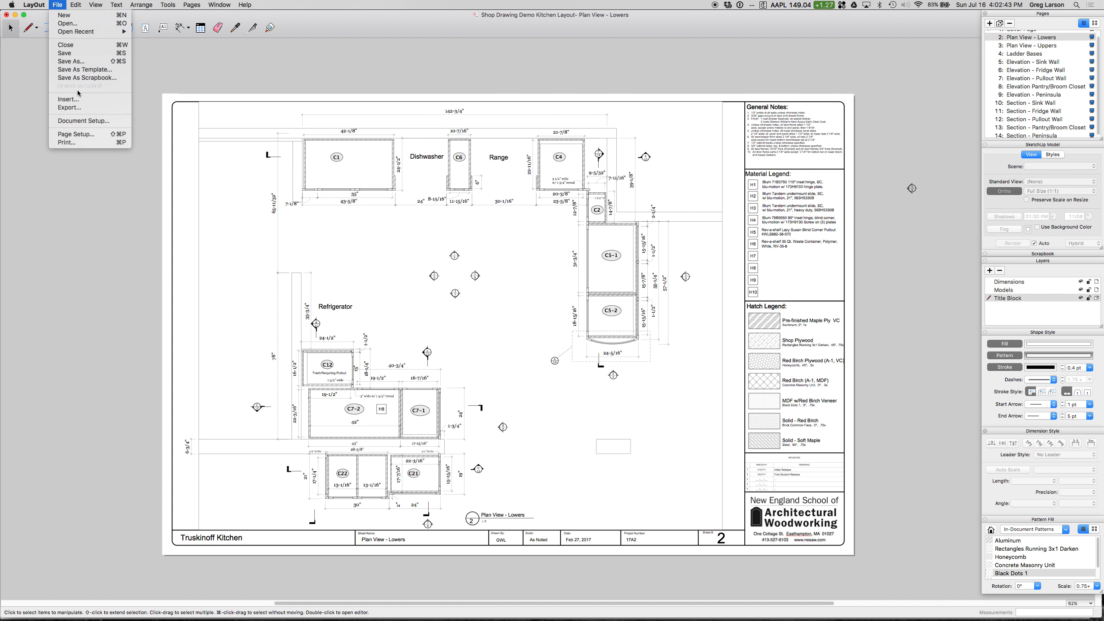
left_click(82, 122)
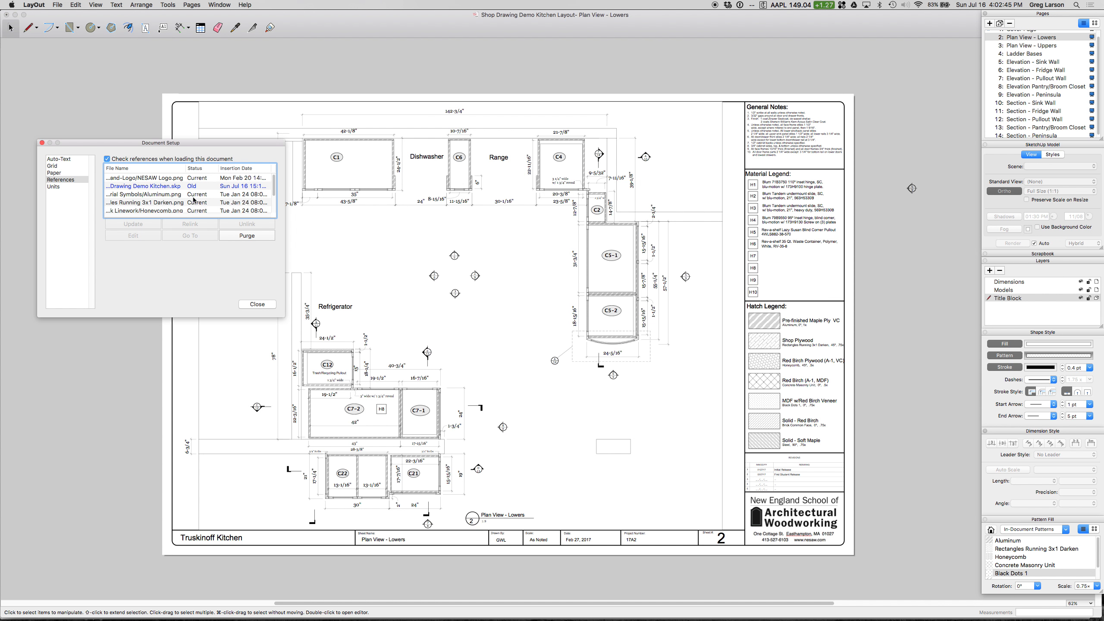
left_click(167, 187)
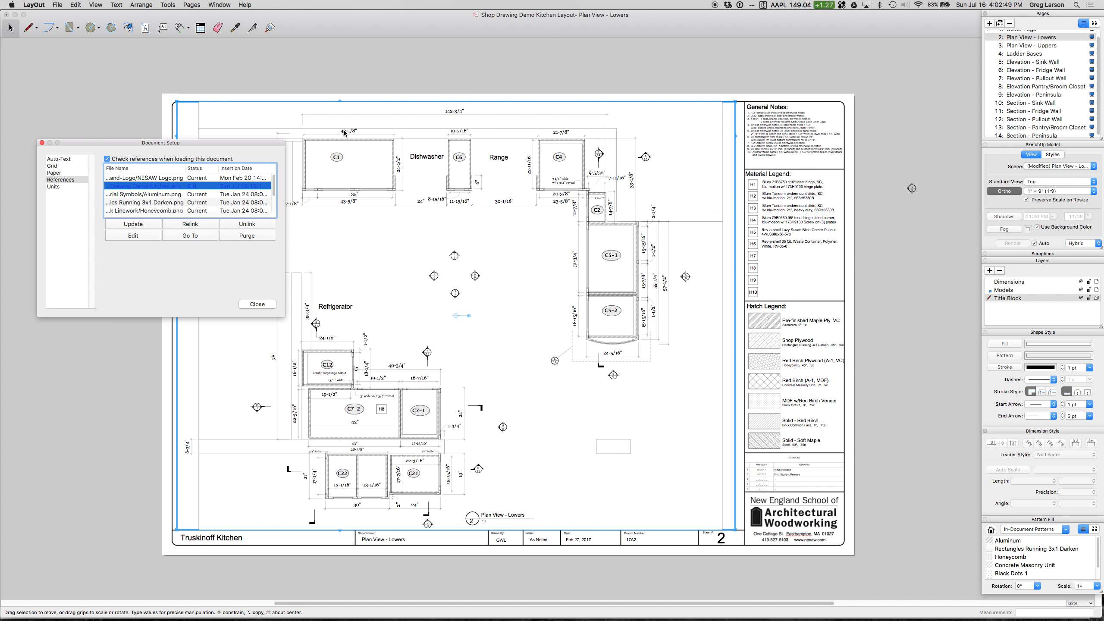
left_click(1077, 168)
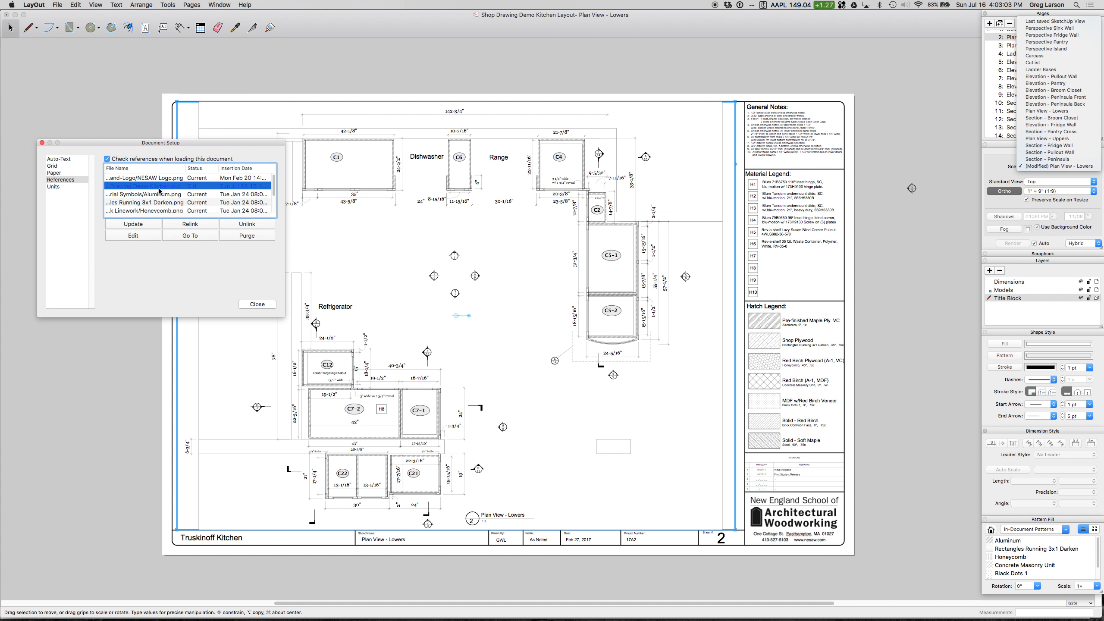
left_click(135, 228)
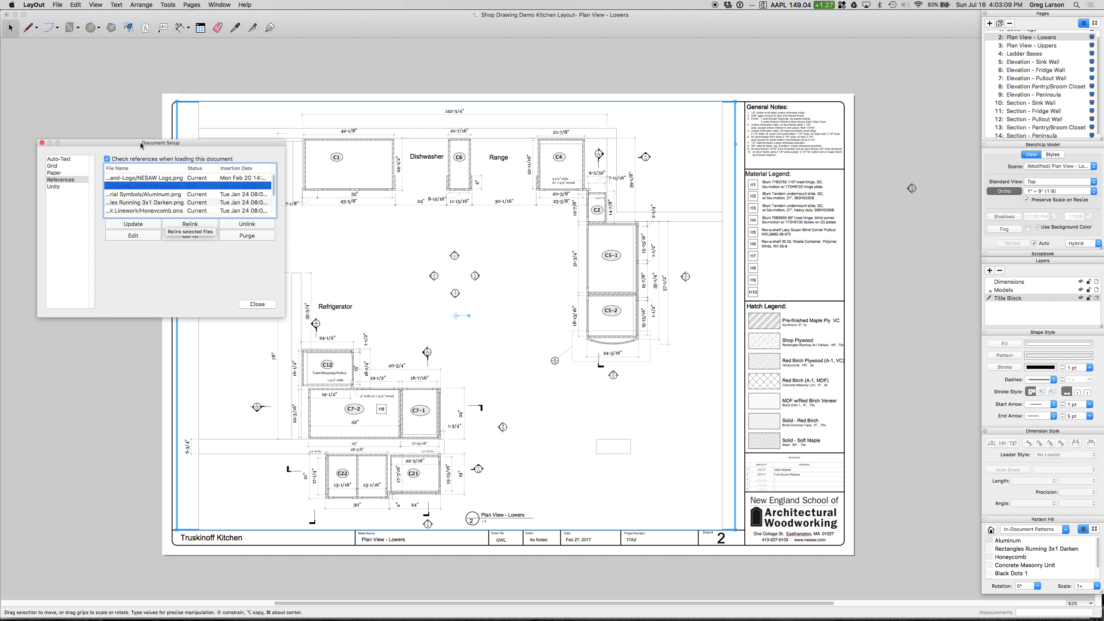
left_click_drag(141, 145, 195, 140)
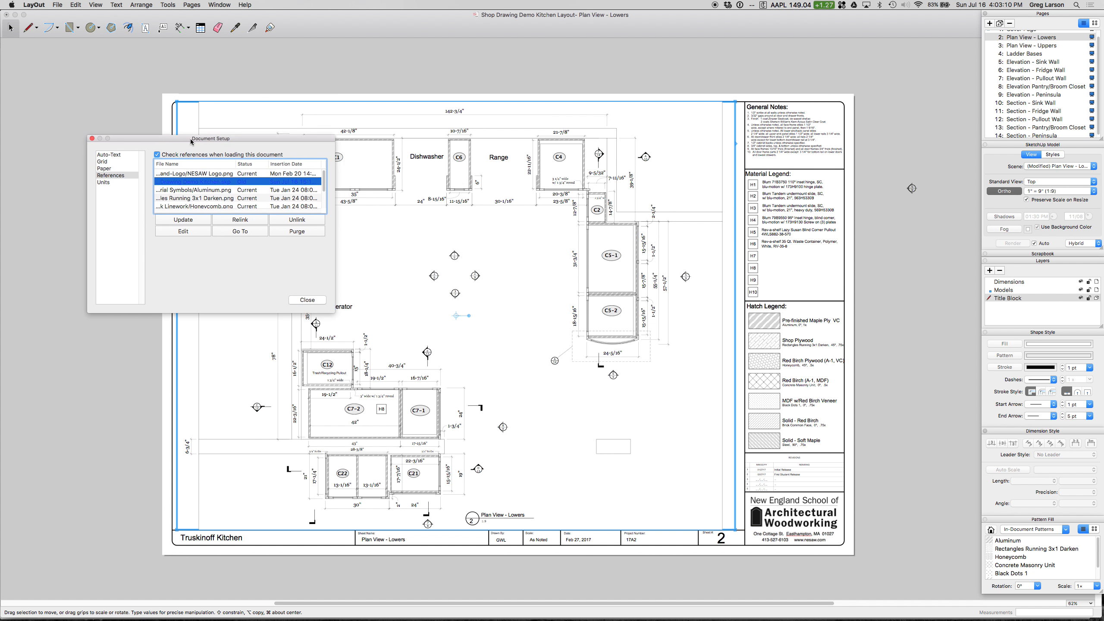
left_click(186, 219)
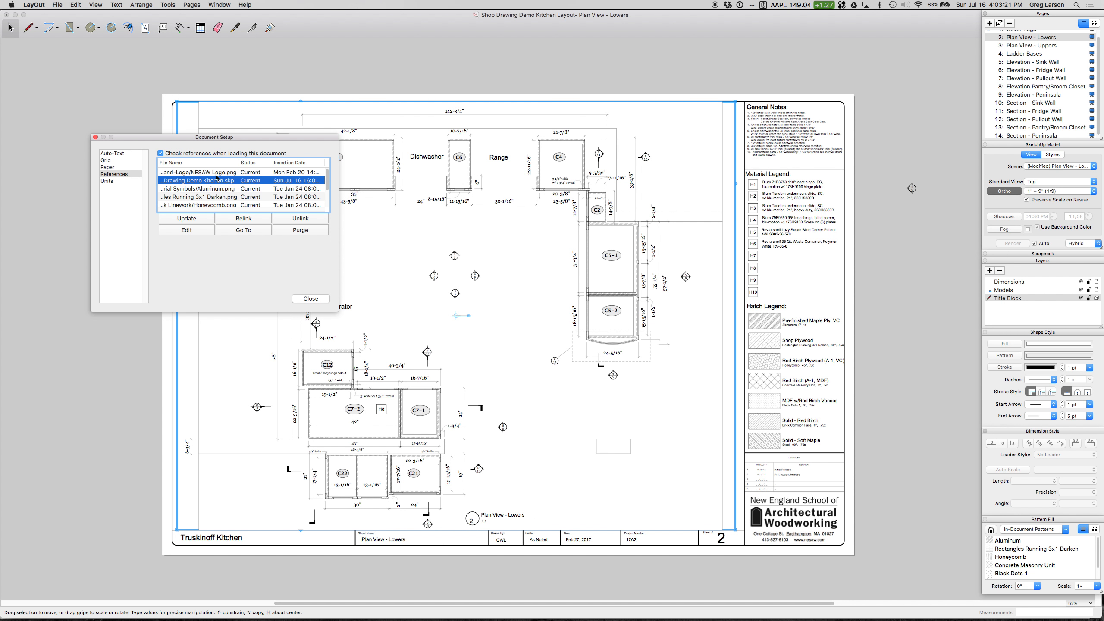
left_click(95, 137)
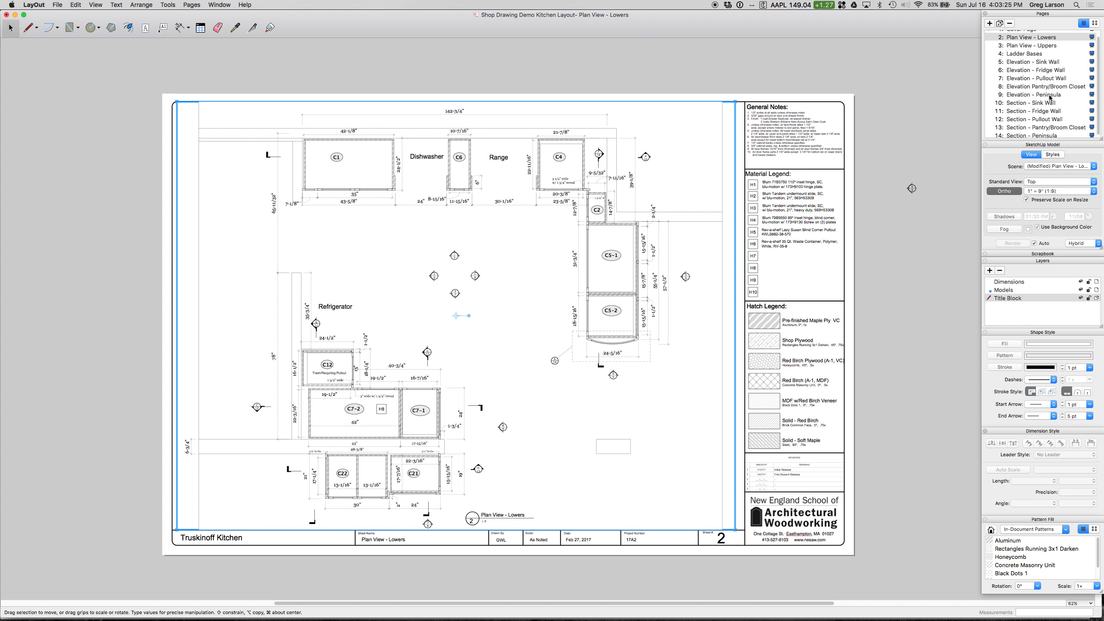
Step: Check the scene choices of the Plan View - Lowers viewport for the new sink wall scenes
scroll(1051, 100, "down", 1)
left_click(1069, 168)
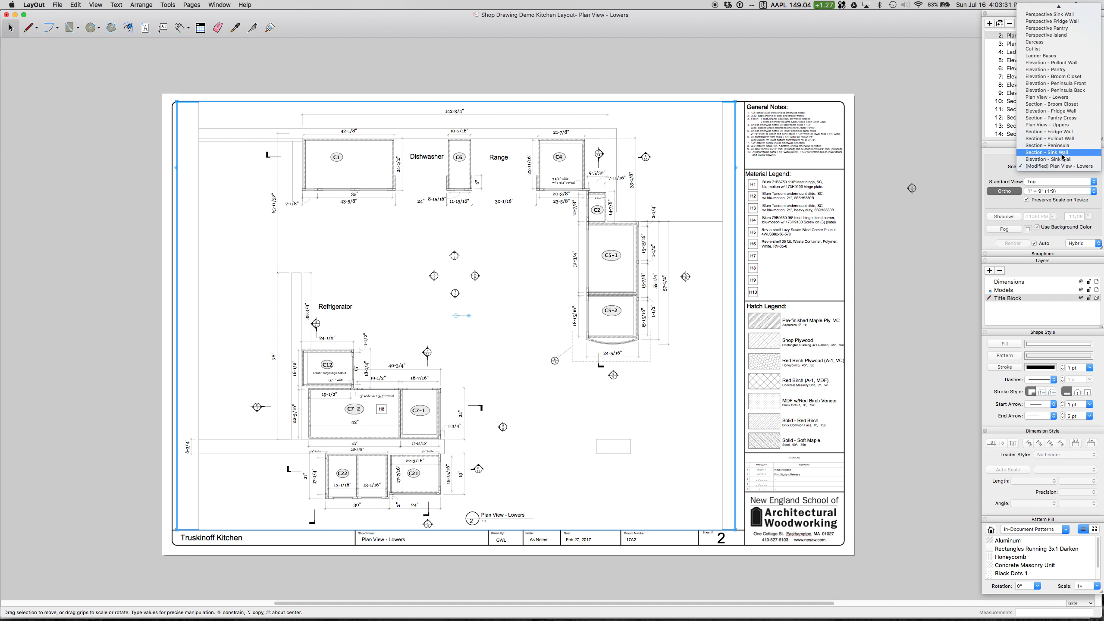
left_click(939, 153)
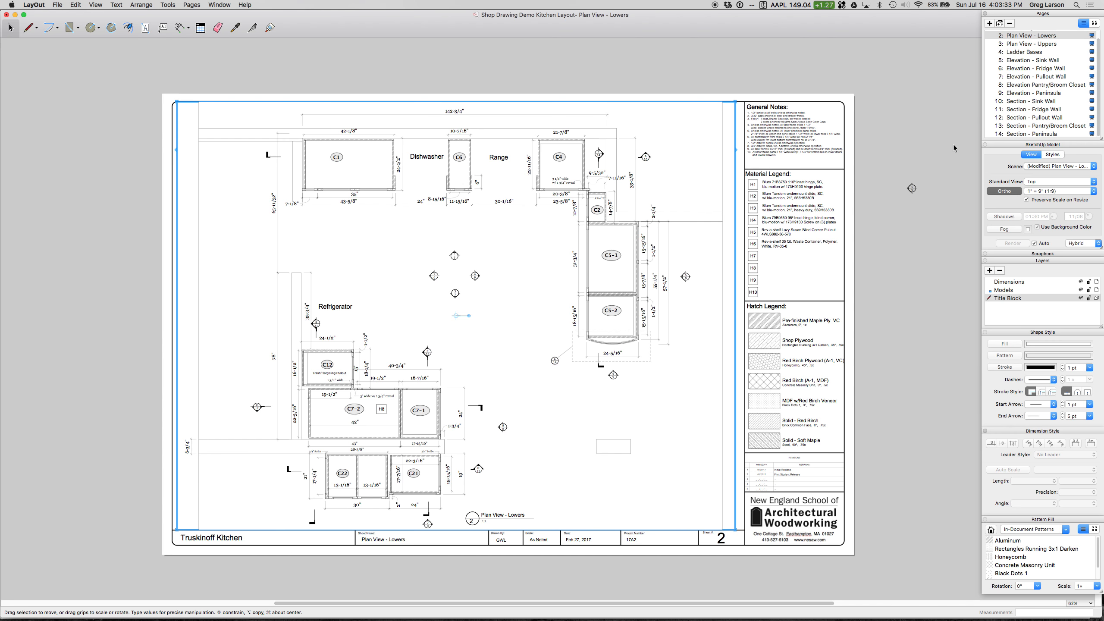
Step: Delete the existing Section - Sink Wall and Elevation - Sink Wall pages from the document
left_click(1032, 102)
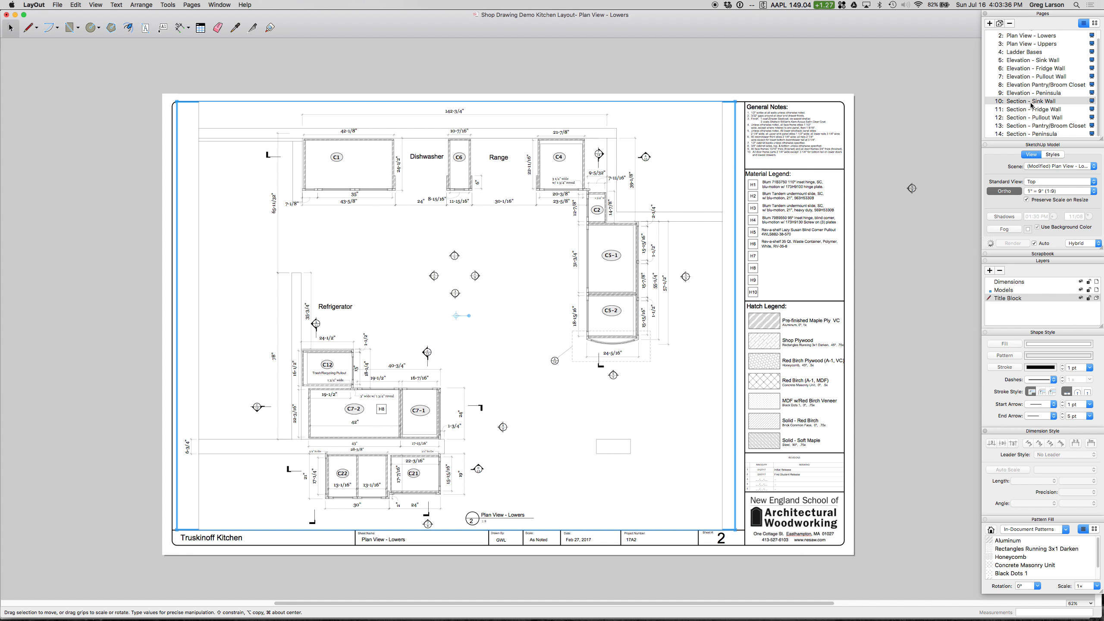
left_click(1010, 25)
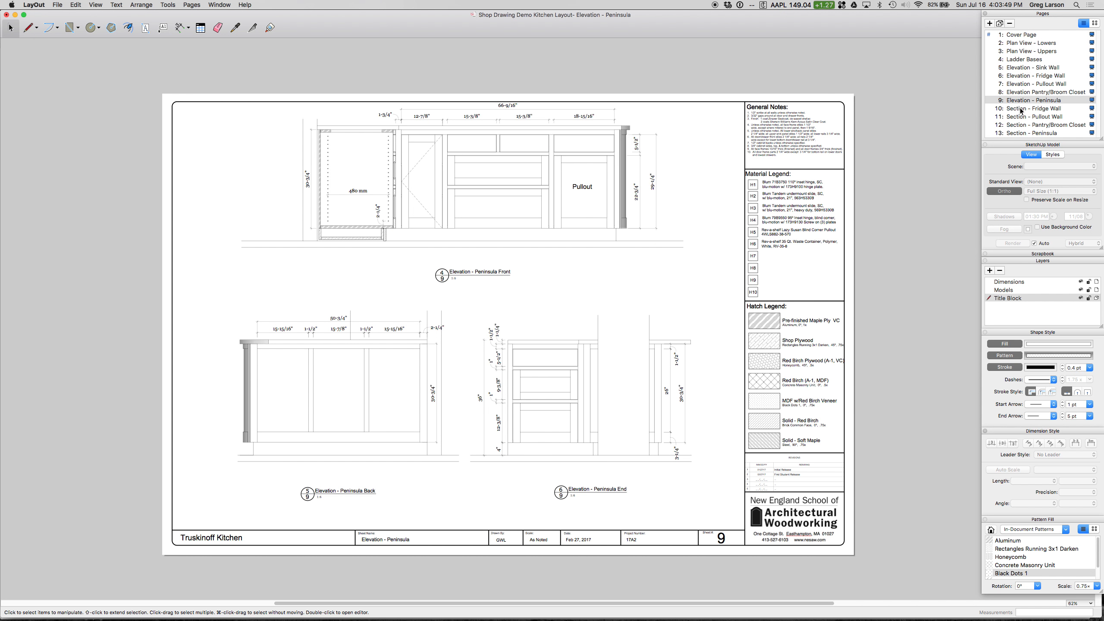
left_click(1026, 70)
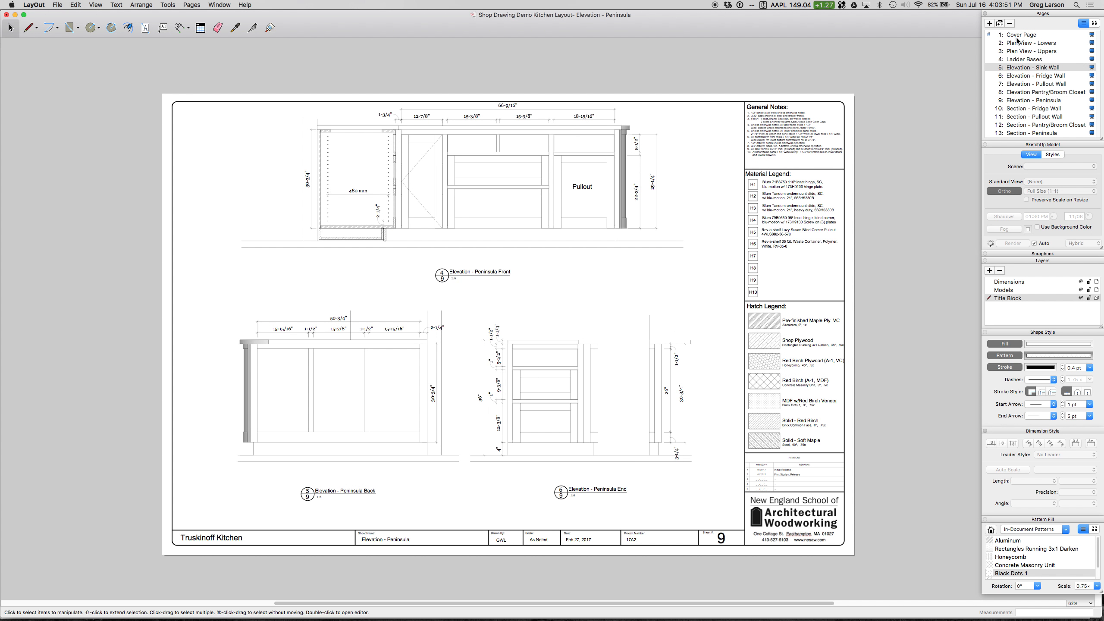
left_click(1011, 24)
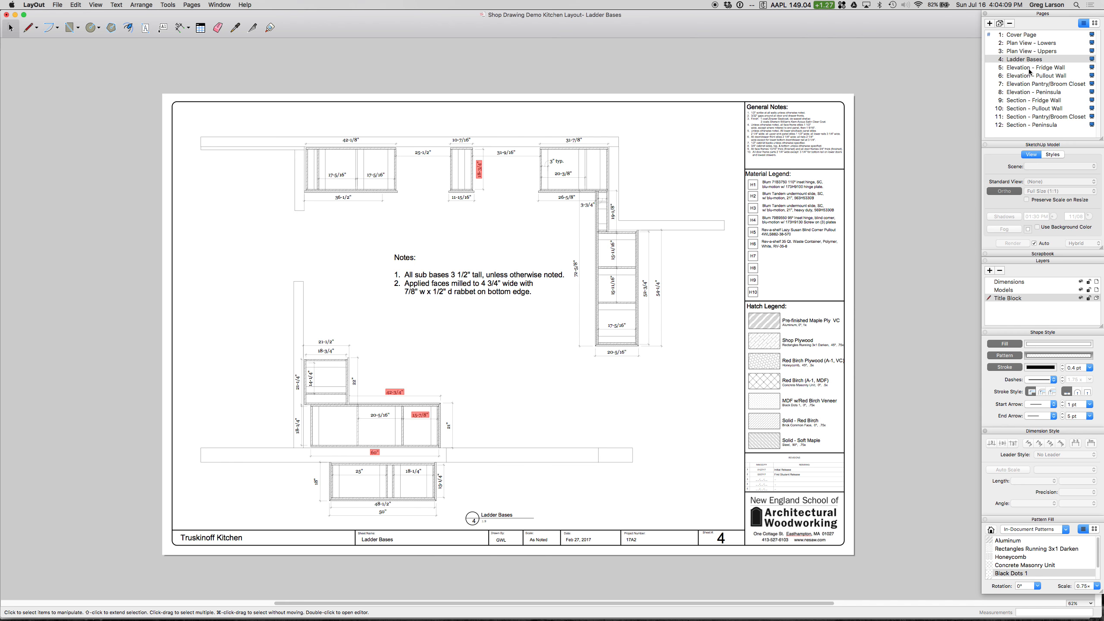
Step: Duplicate the Elevation - Fridge Wall page and rename the copy Elevation - Sink Wall
left_click(1025, 68)
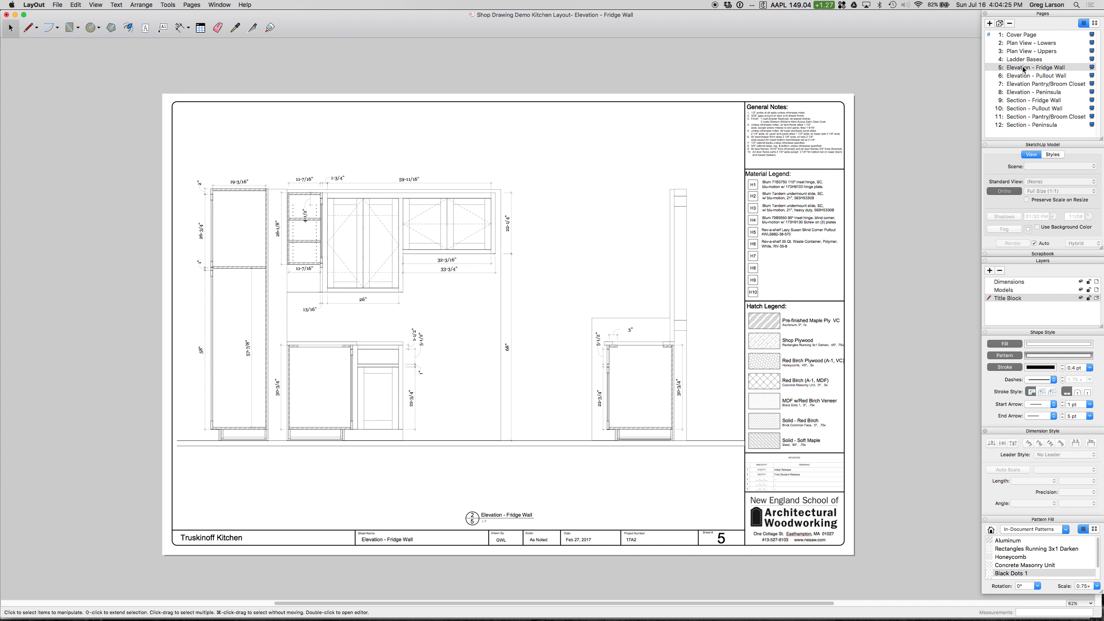
left_click(1000, 25)
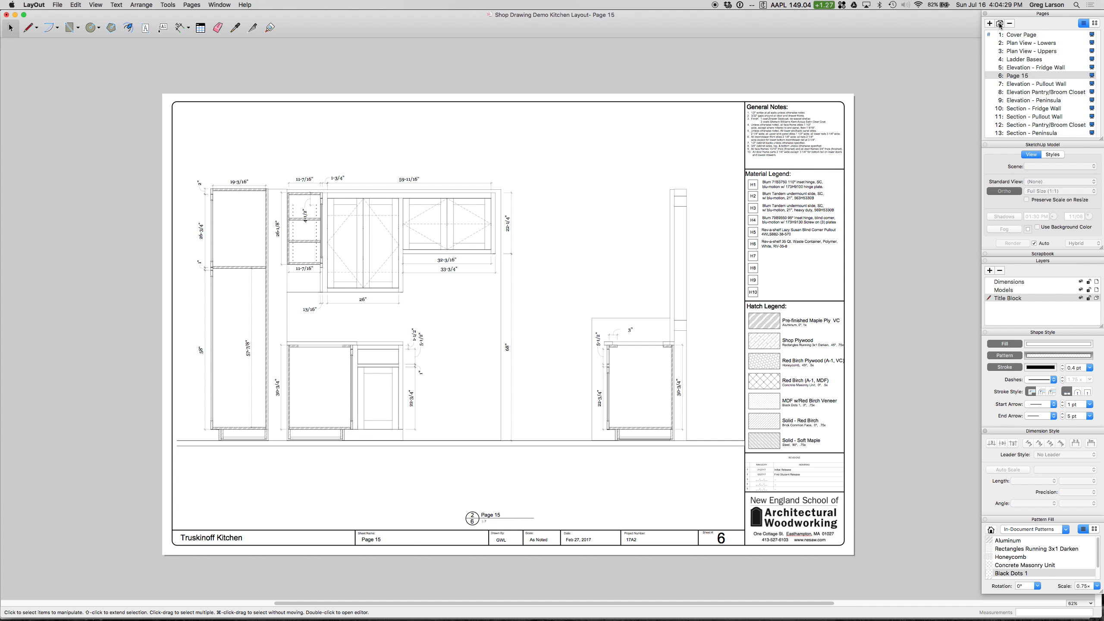
double_click(1021, 76)
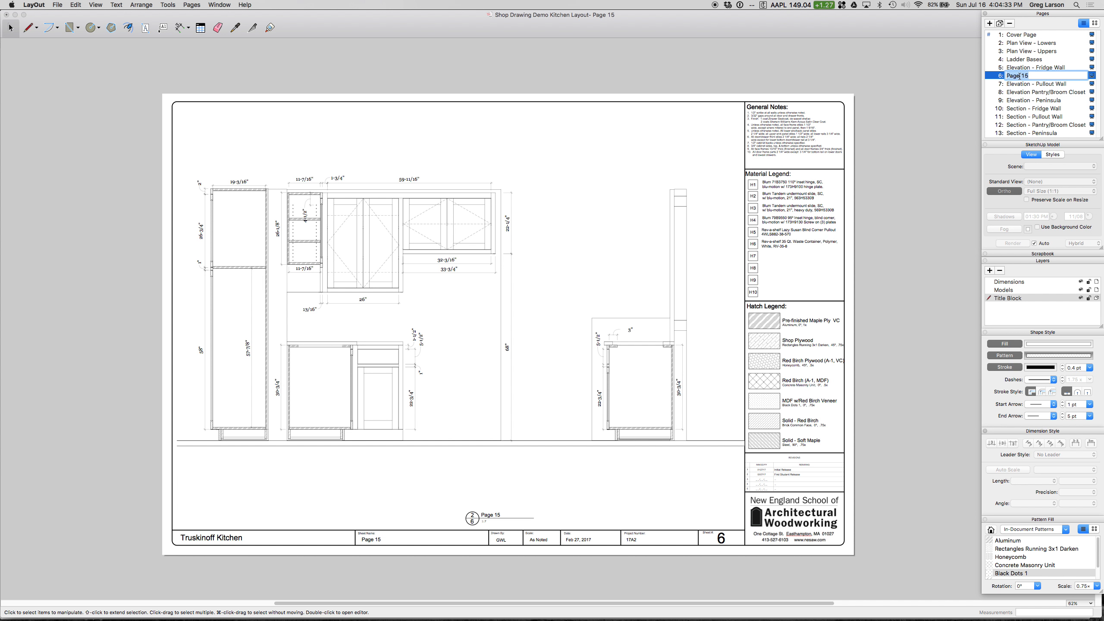
type("Elevation - Sink Wall")
key("Return")
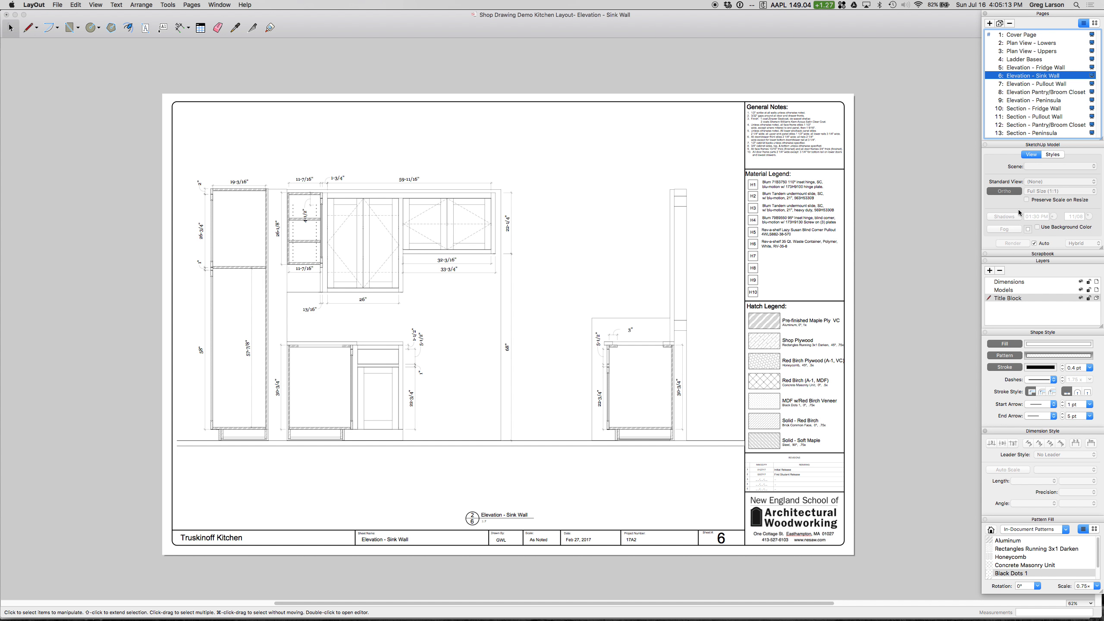
Step: Assign the Elevation - Sink Wall scene to the model viewport on the new page
left_click(692, 176)
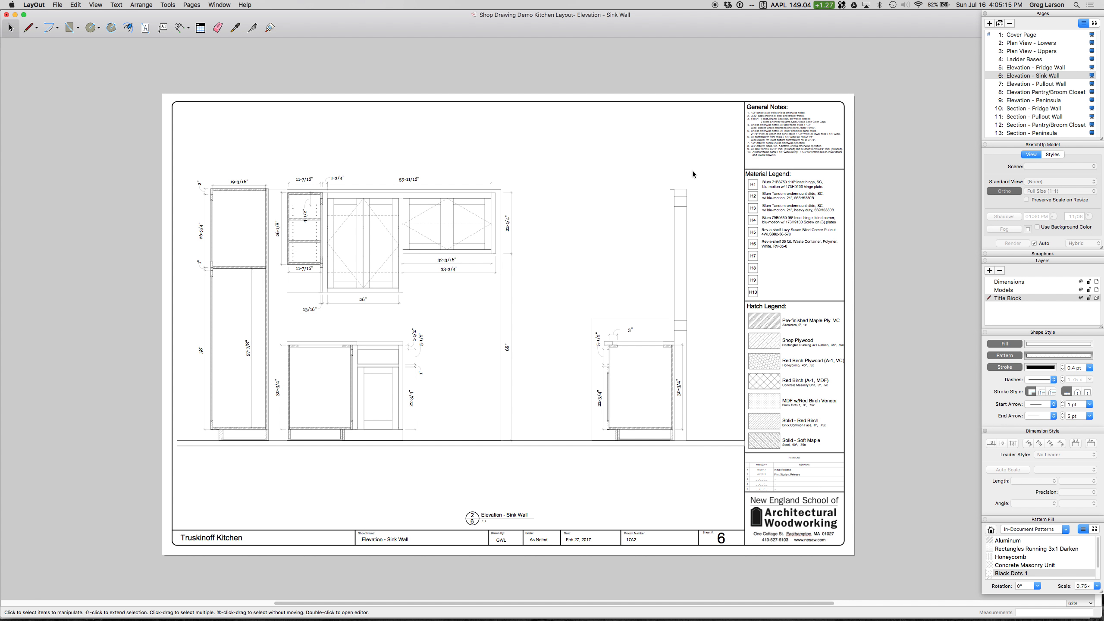
left_click(691, 111)
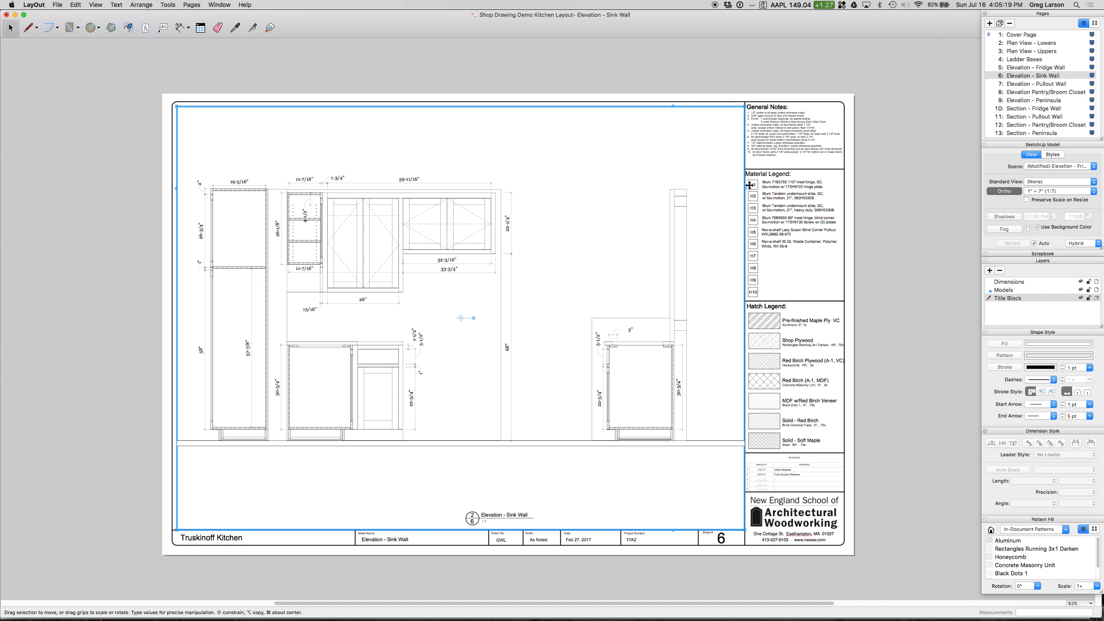
left_click(1057, 167)
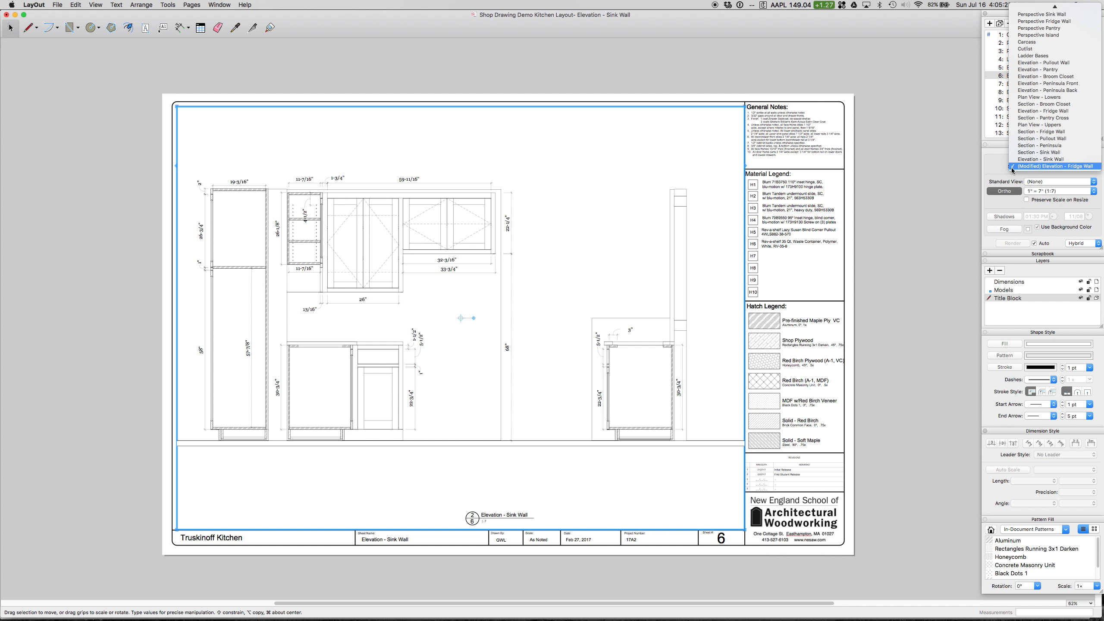
left_click(1040, 159)
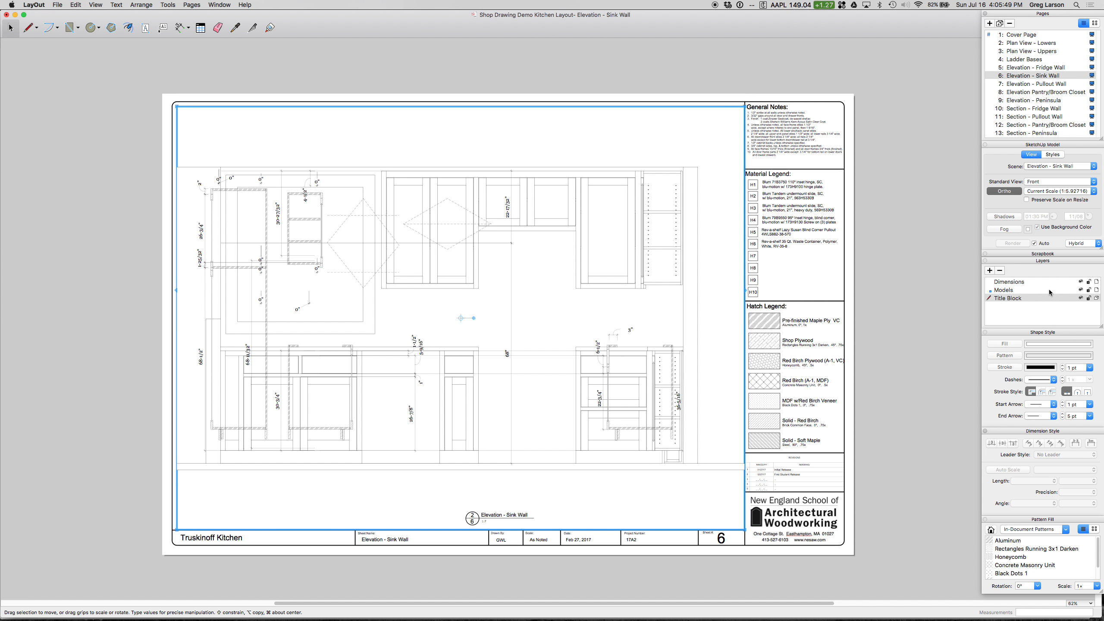
Step: Hide the Models layer, delete all the old fridge wall dimensions and hatching from the page, and show the layer again
left_click(1082, 290)
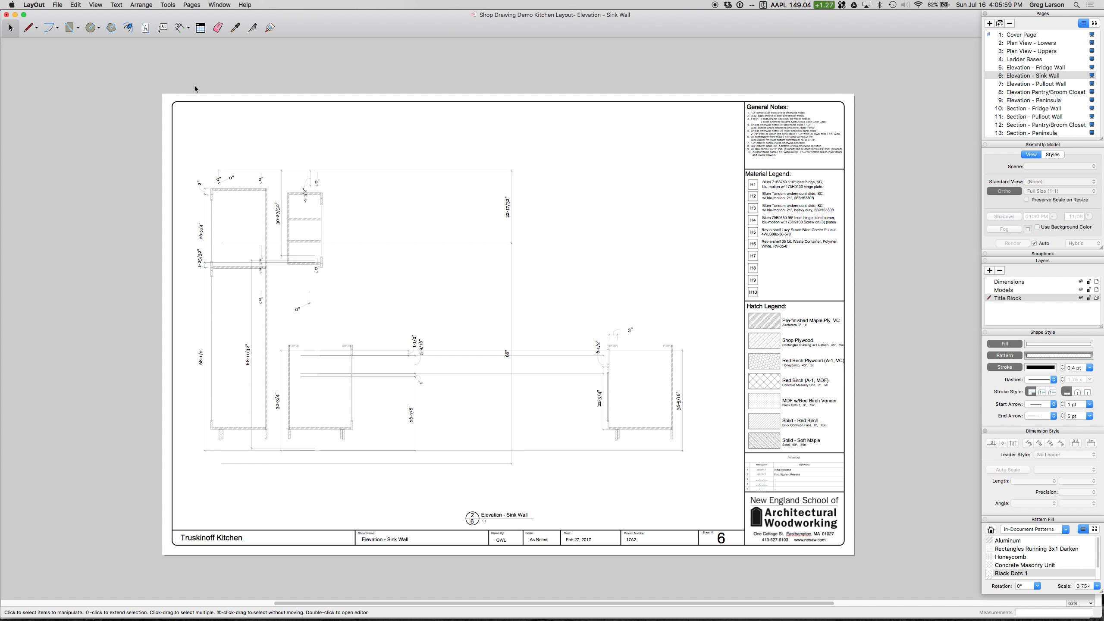
mouse_move(187, 133)
left_mouse_down()
mouse_move(208, 169)
mouse_move(306, 241)
mouse_move(421, 376)
mouse_move(642, 495)
mouse_move(712, 497)
left_mouse_up()
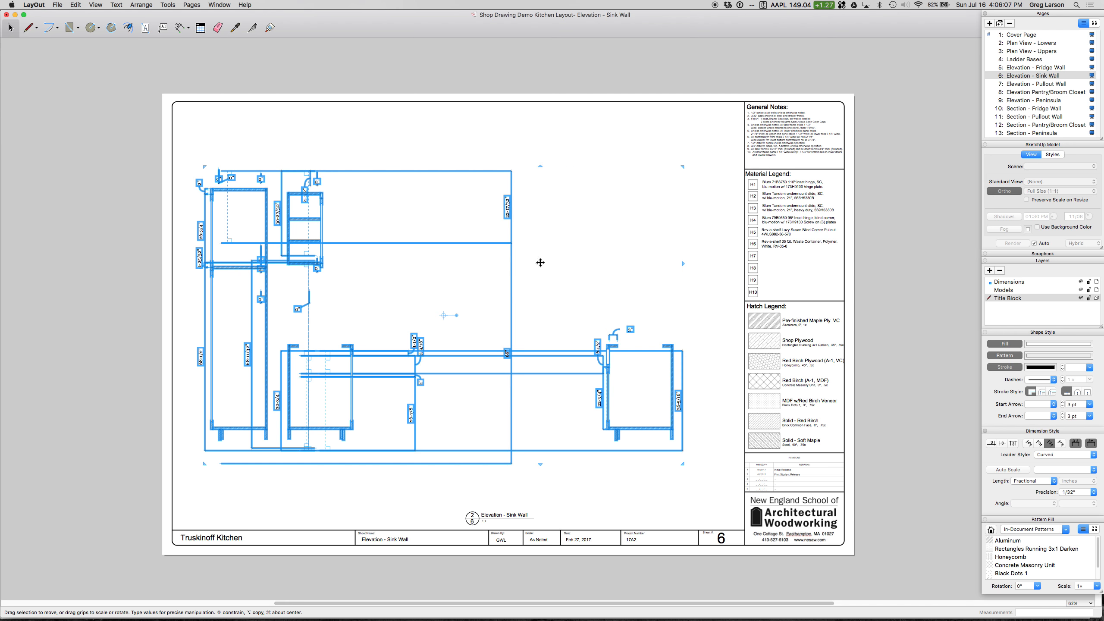
key("Delete")
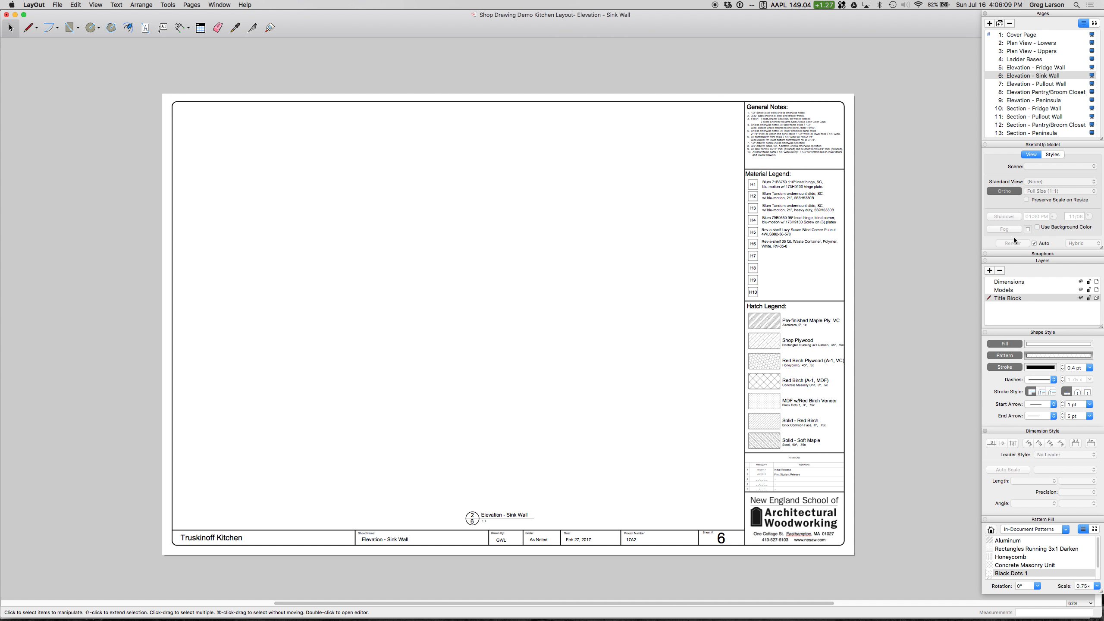
left_click(1081, 291)
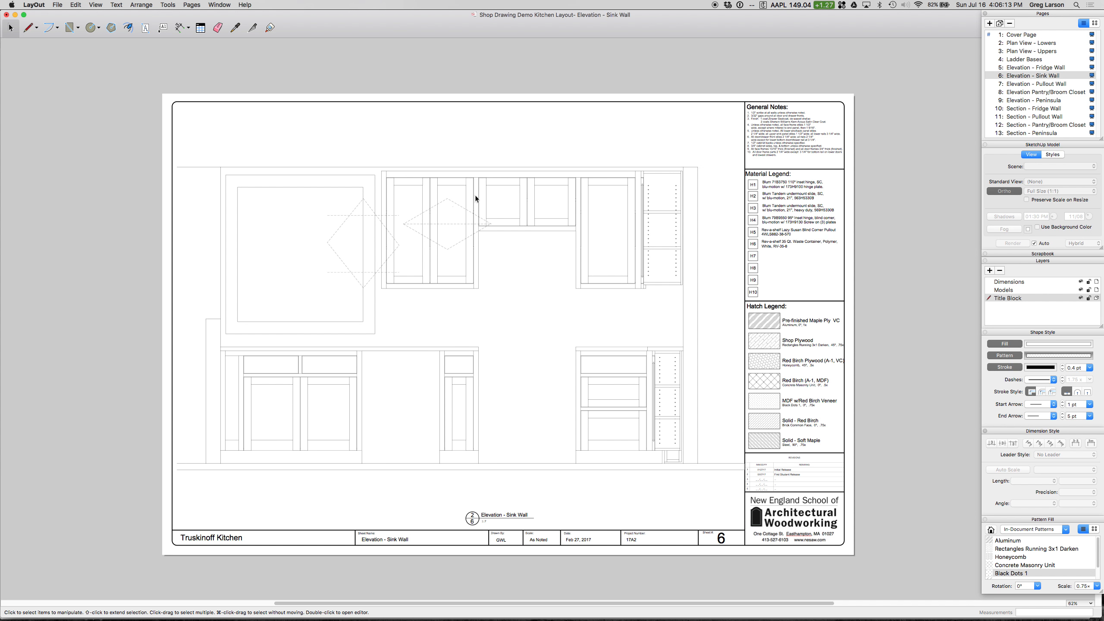
Step: Delete the leftover dashed door-swing lines around the upper cabinets and the window on the sink wall elevation
left_click(455, 203)
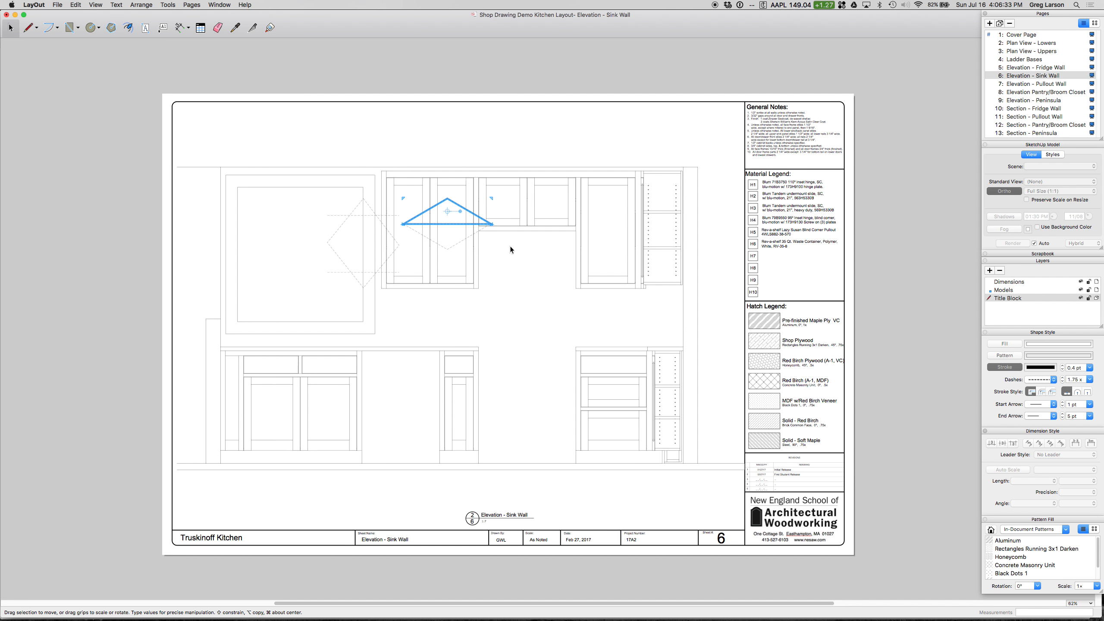
key("Delete")
left_click(459, 244)
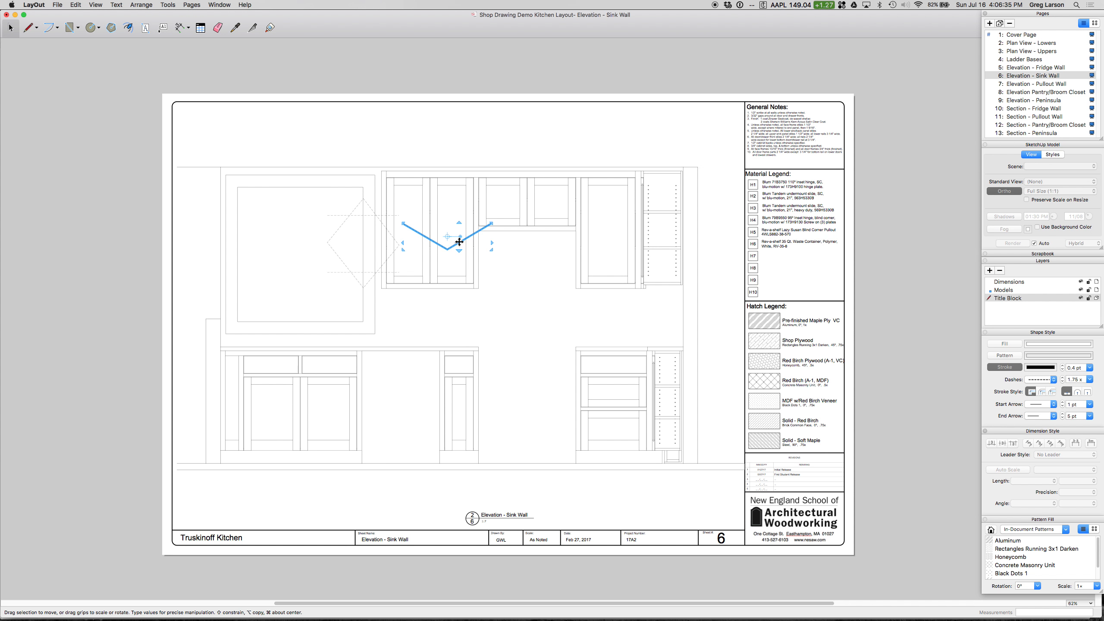
key("Delete")
left_click(366, 216)
key("Delete")
left_click(371, 272)
key("Delete")
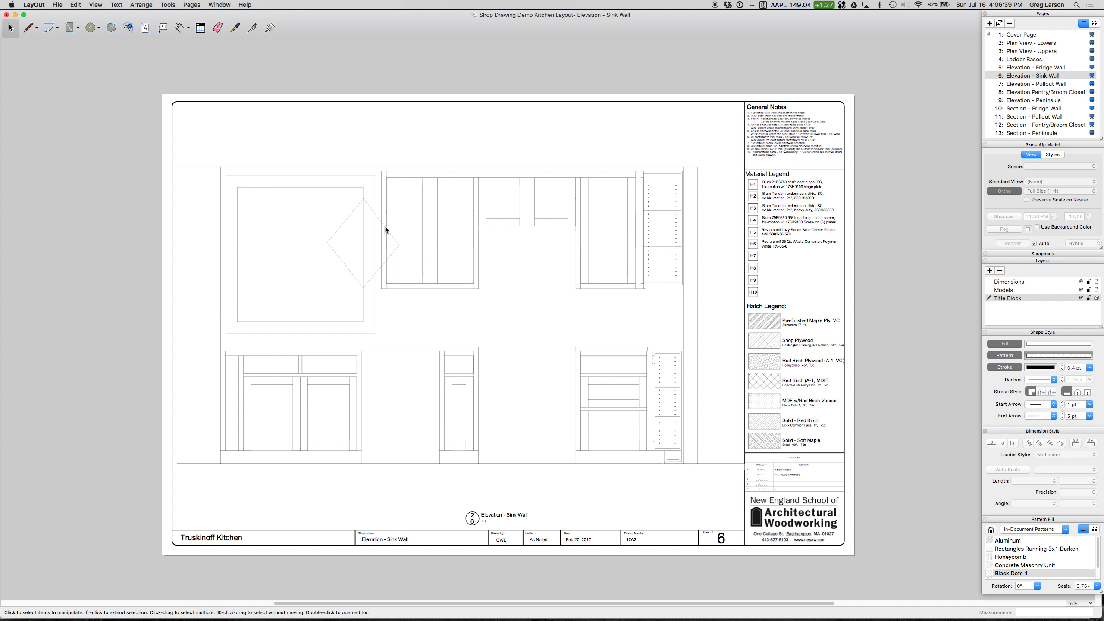
left_click(383, 224)
key("Delete")
Step: Try the 1mm:5mm (1:5) scale on the sink wall viewport, and set its scale to 1" = 6" (1:6)
left_click(693, 169)
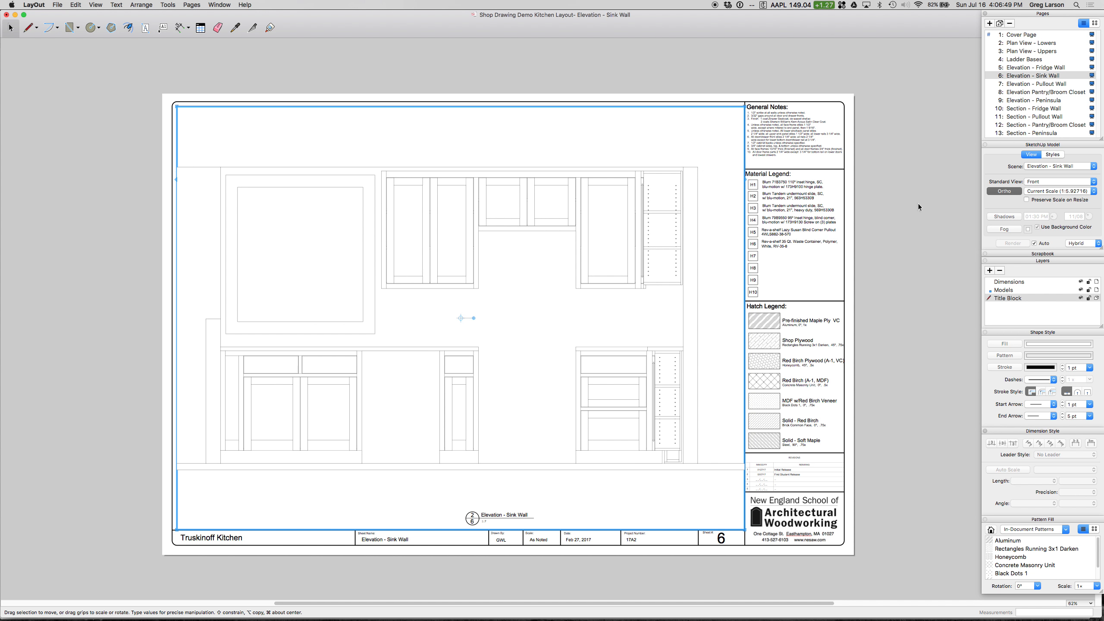
left_click(1068, 193)
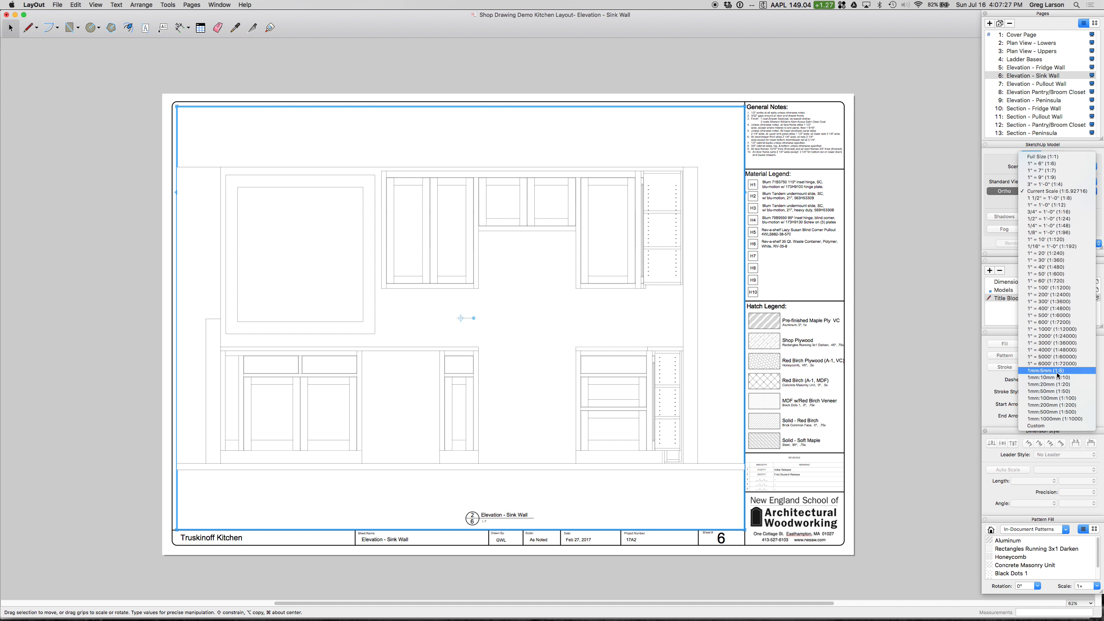
left_click(1057, 373)
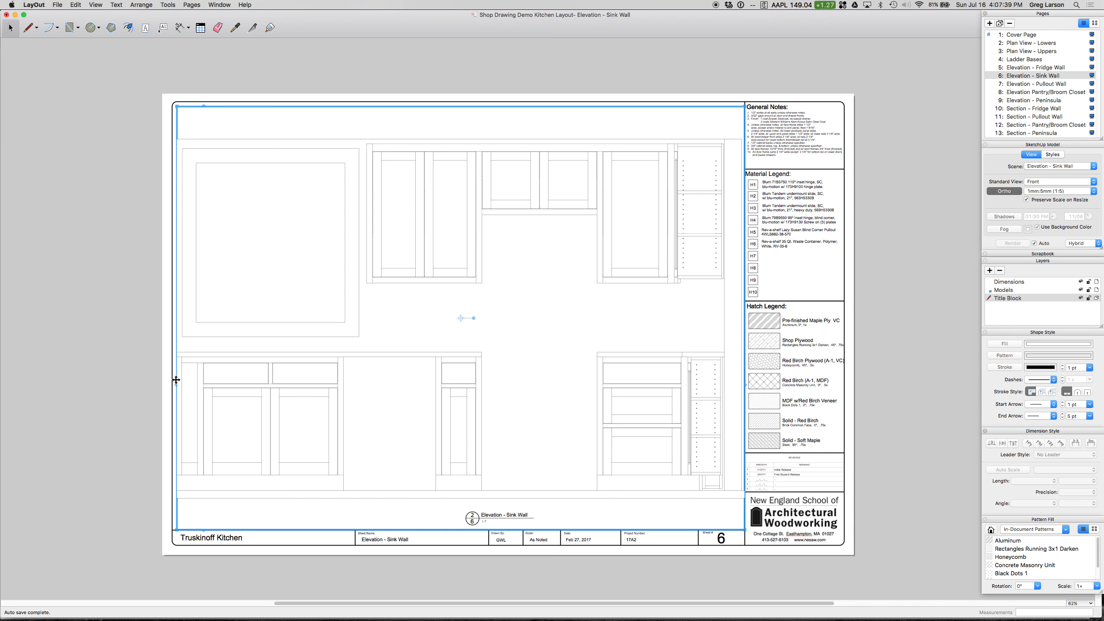
left_click(1057, 191)
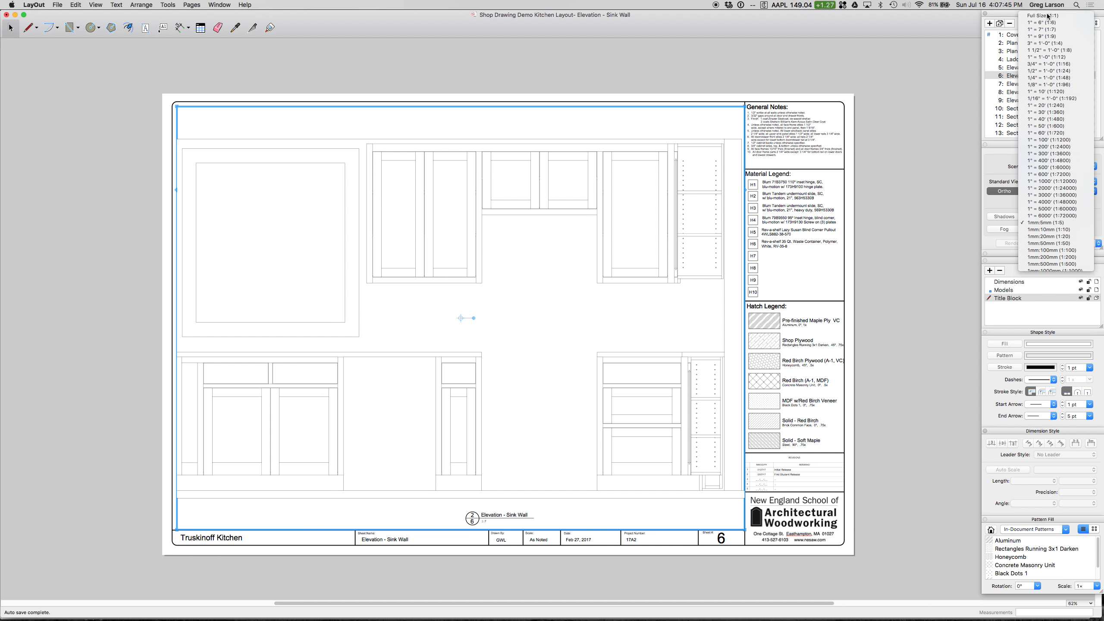
left_click(1048, 16)
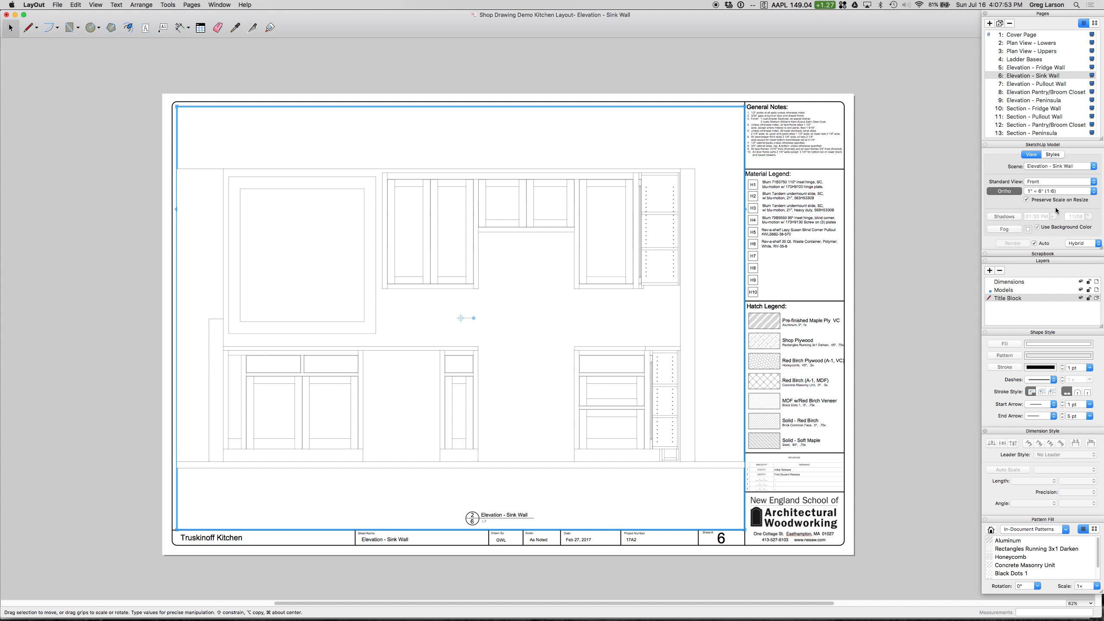
Step: Compare Vector and Raster rendering on the sink wall viewport, return it to Hybrid, and look over its available styles
left_click(1081, 245)
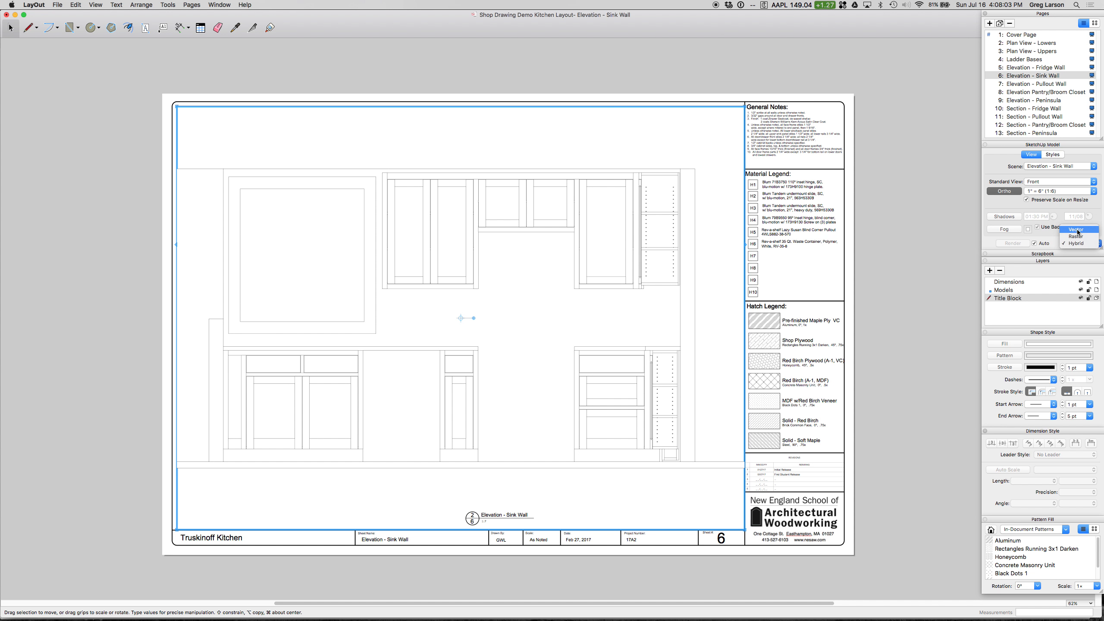
left_click(1077, 231)
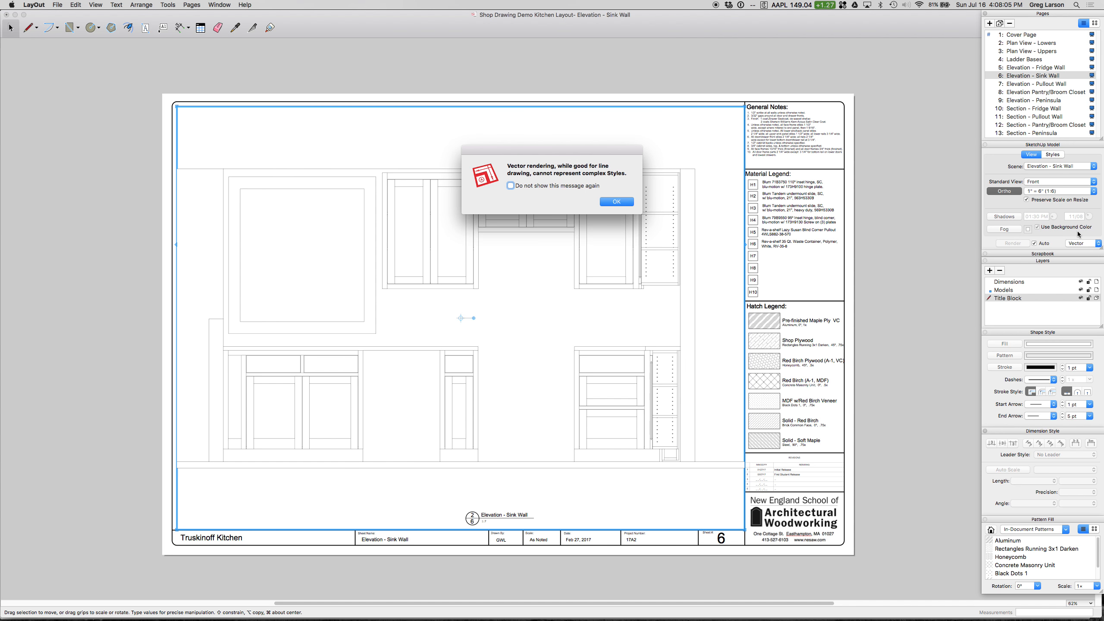
left_click(616, 204)
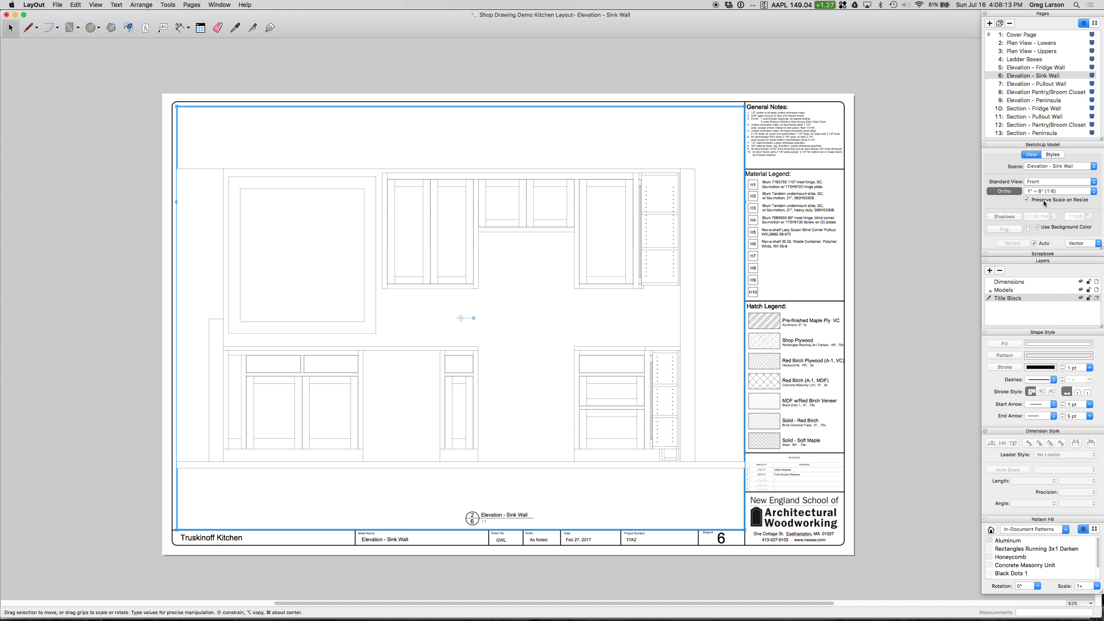
left_click(1070, 244)
left_click(1081, 252)
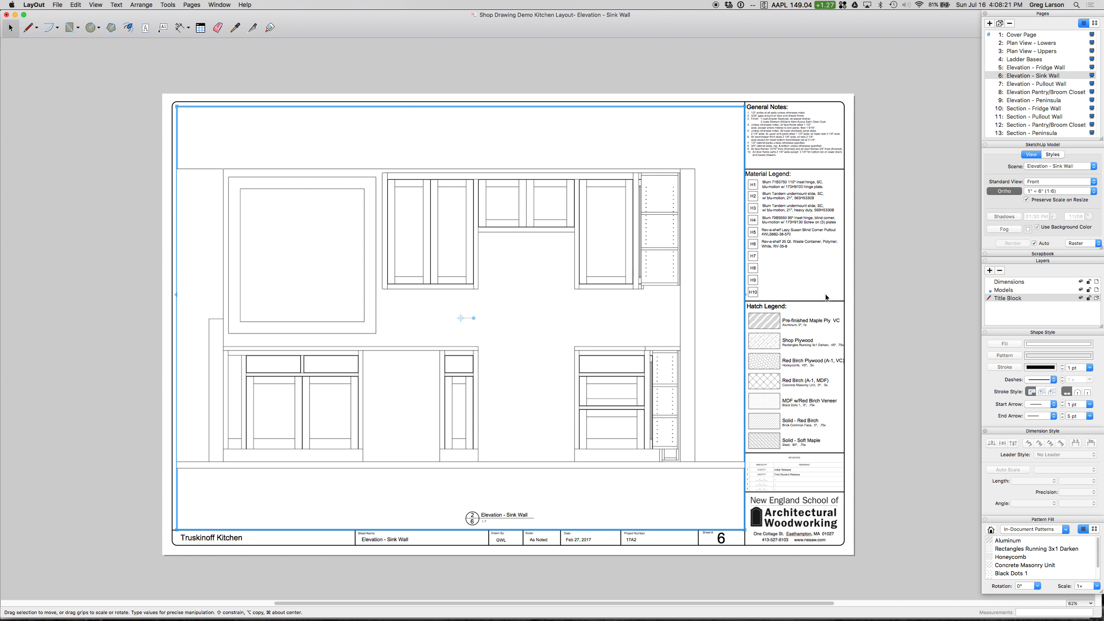
left_click(1080, 244)
left_click(1083, 251)
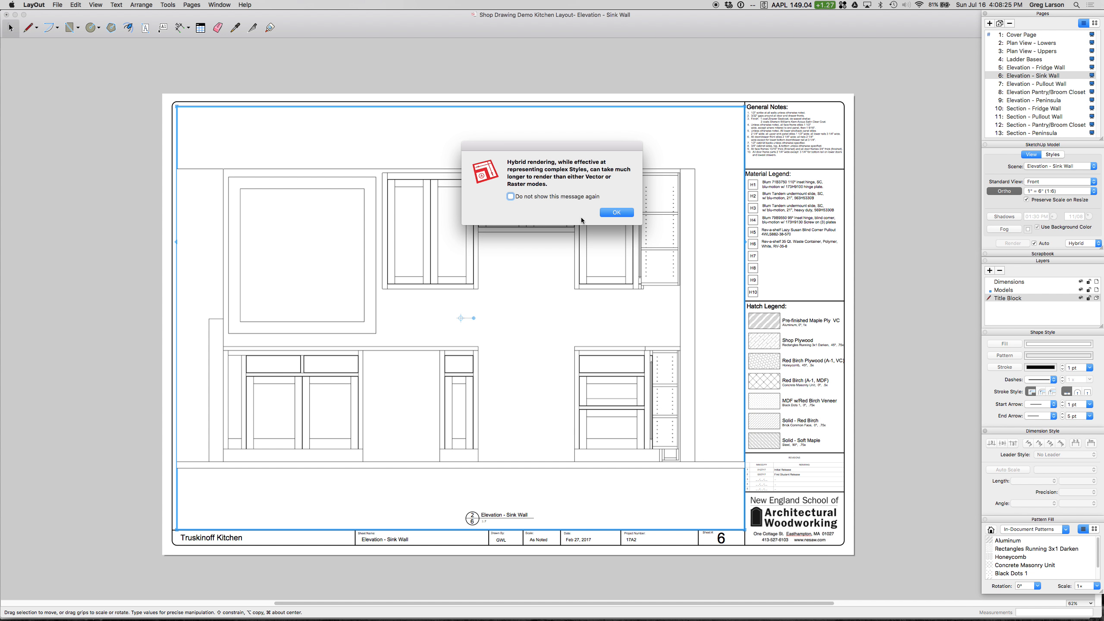
left_click(621, 216)
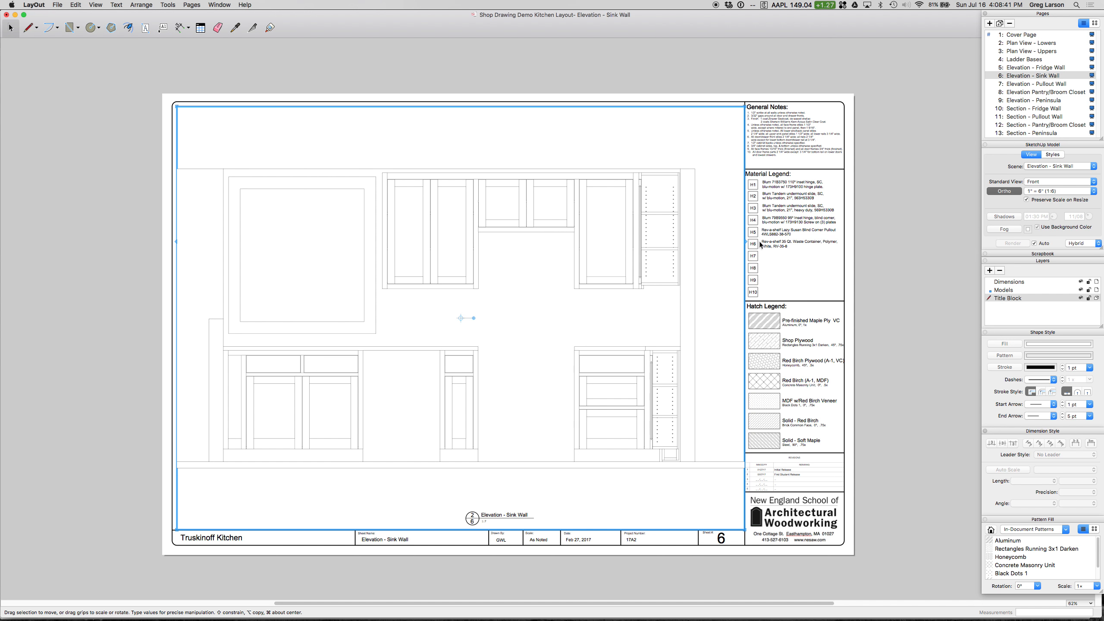
left_click(1054, 155)
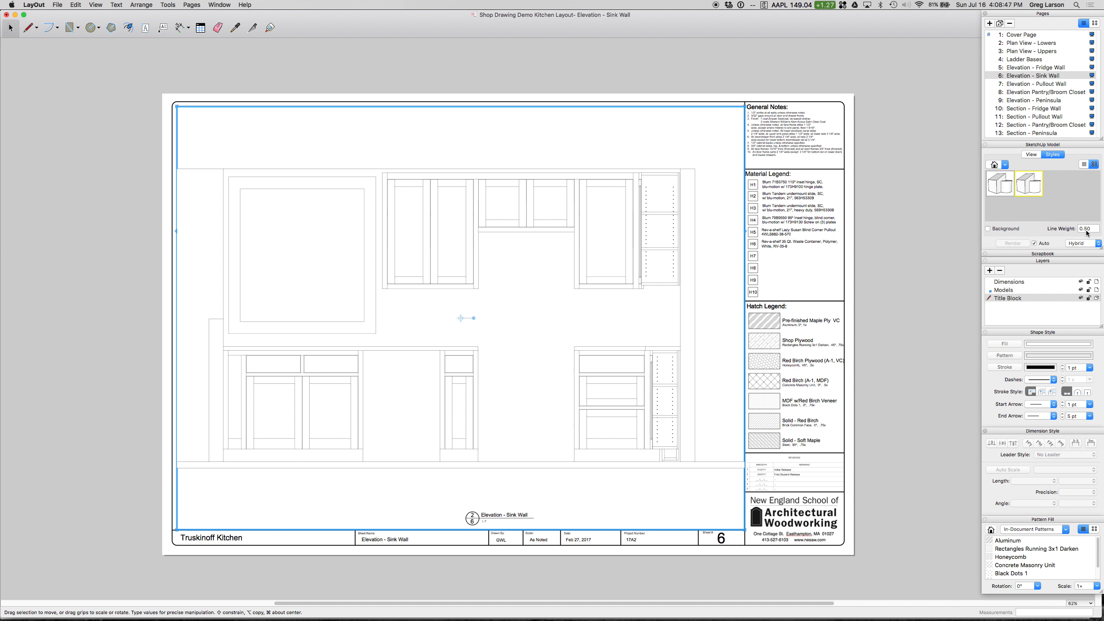
left_click(1032, 154)
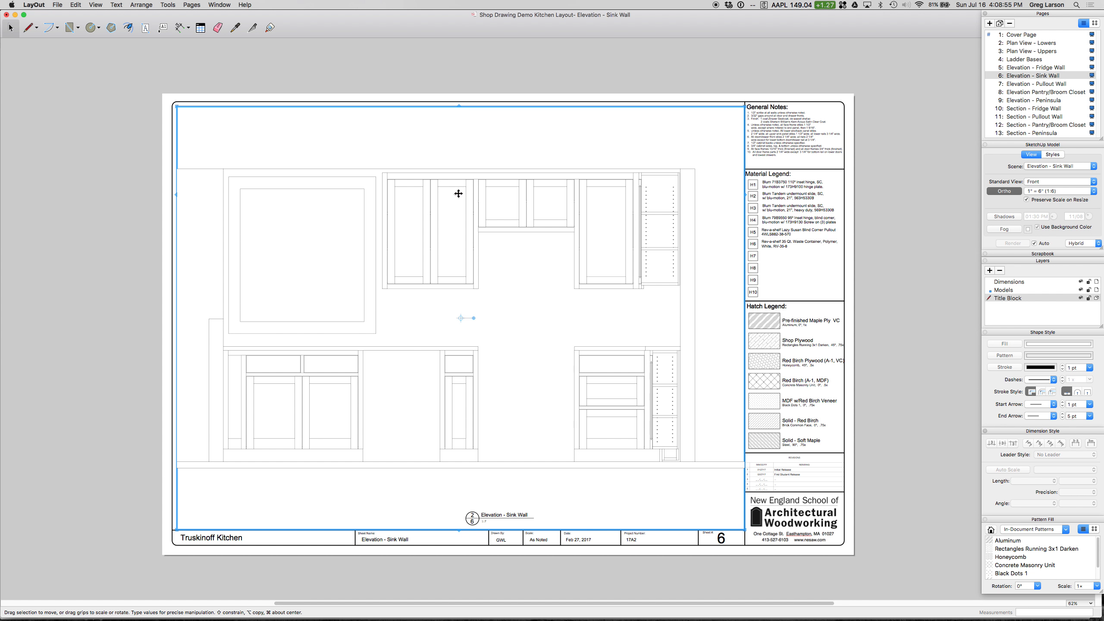
Step: Pan the sink wall model slightly to the right inside its viewport and finish editing the view
double_click(483, 138)
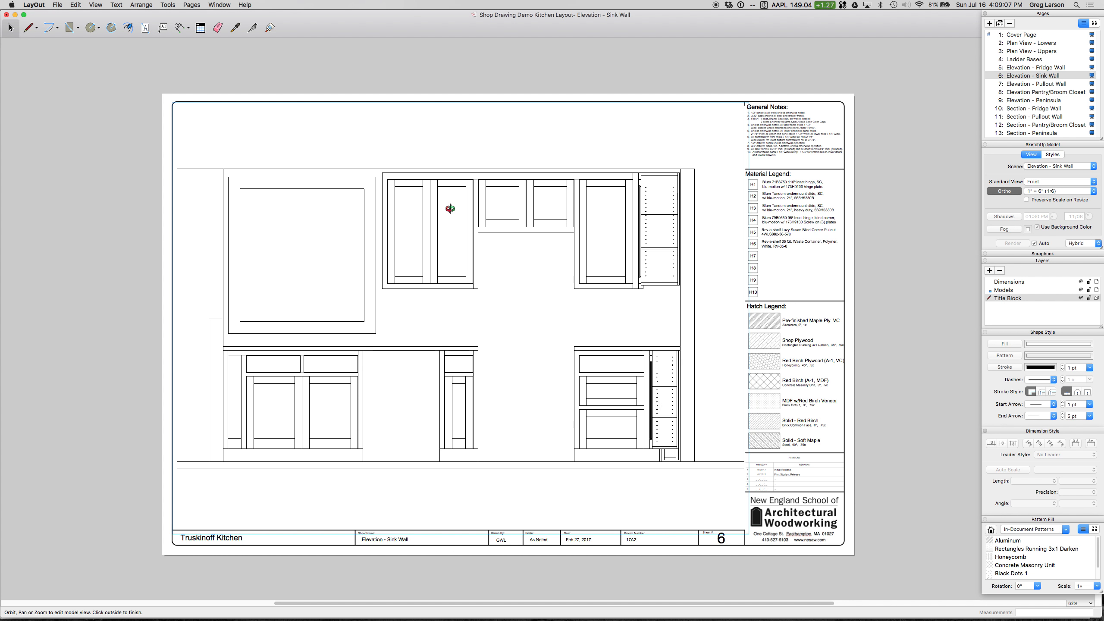
left_click_drag(450, 208, 464, 207, "shift")
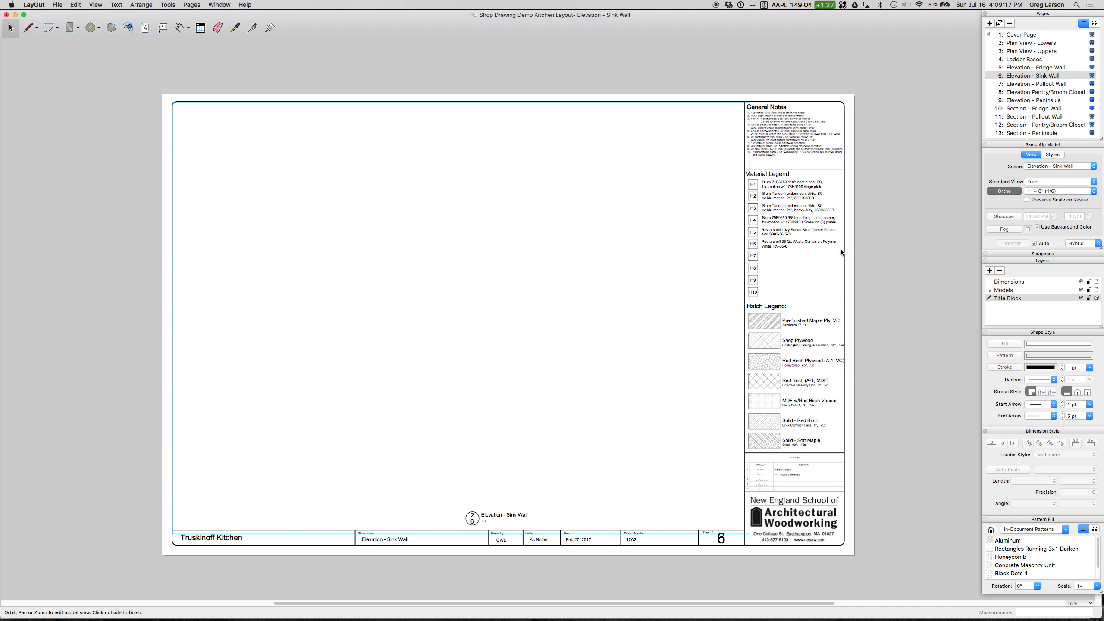
left_click(765, 253)
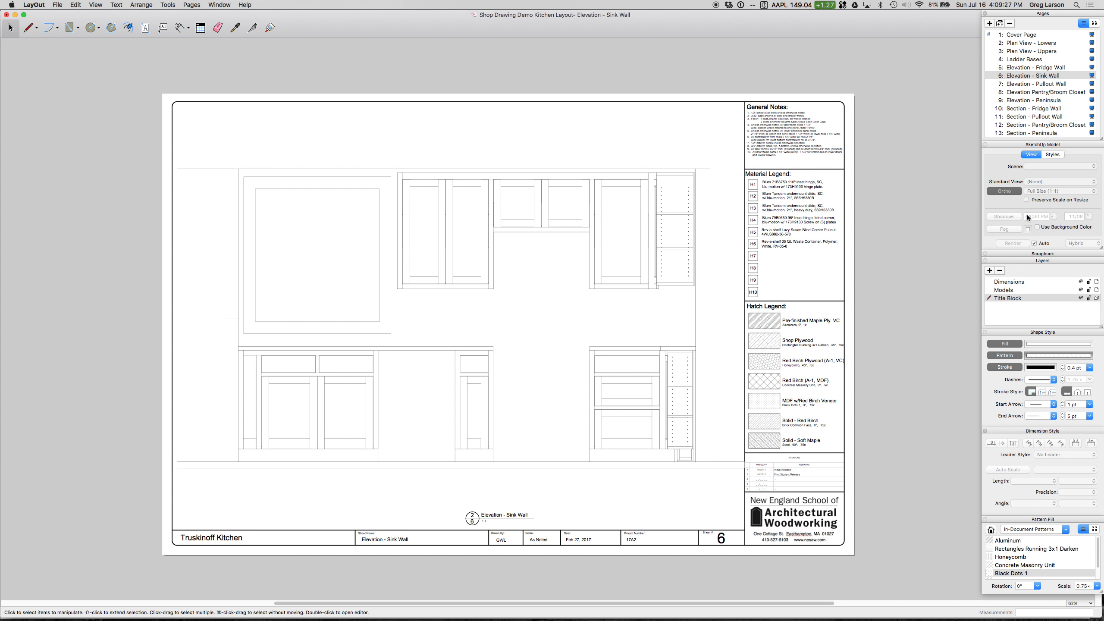
Step: Add a custom drawing scale of 1" = 37" to the LayOut preferences and close them
left_click(706, 245)
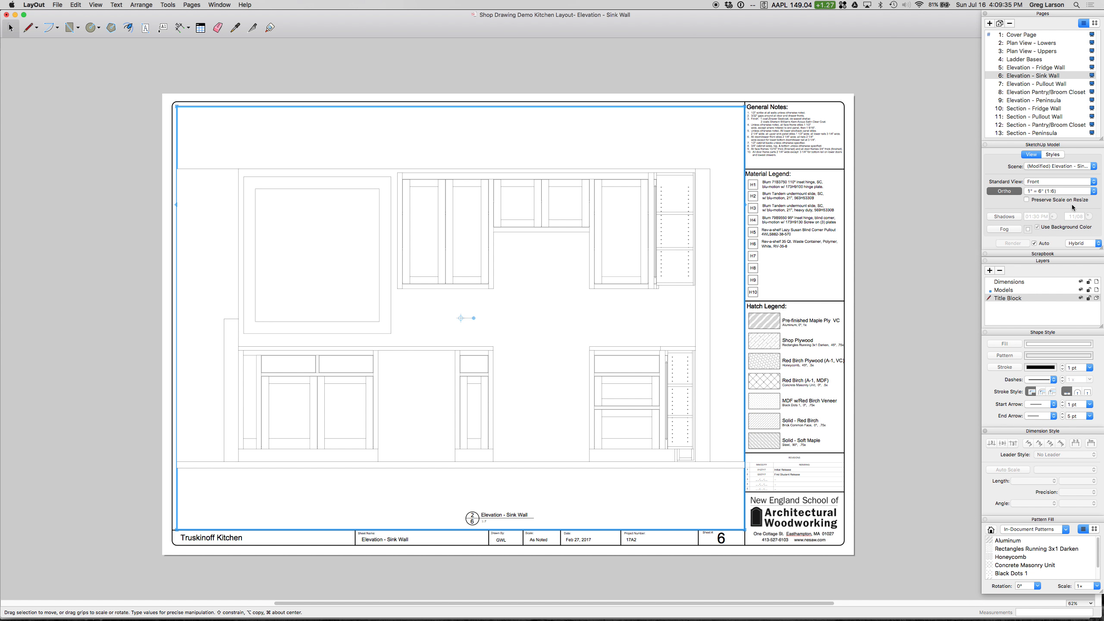
left_click(1058, 196)
left_click(875, 83)
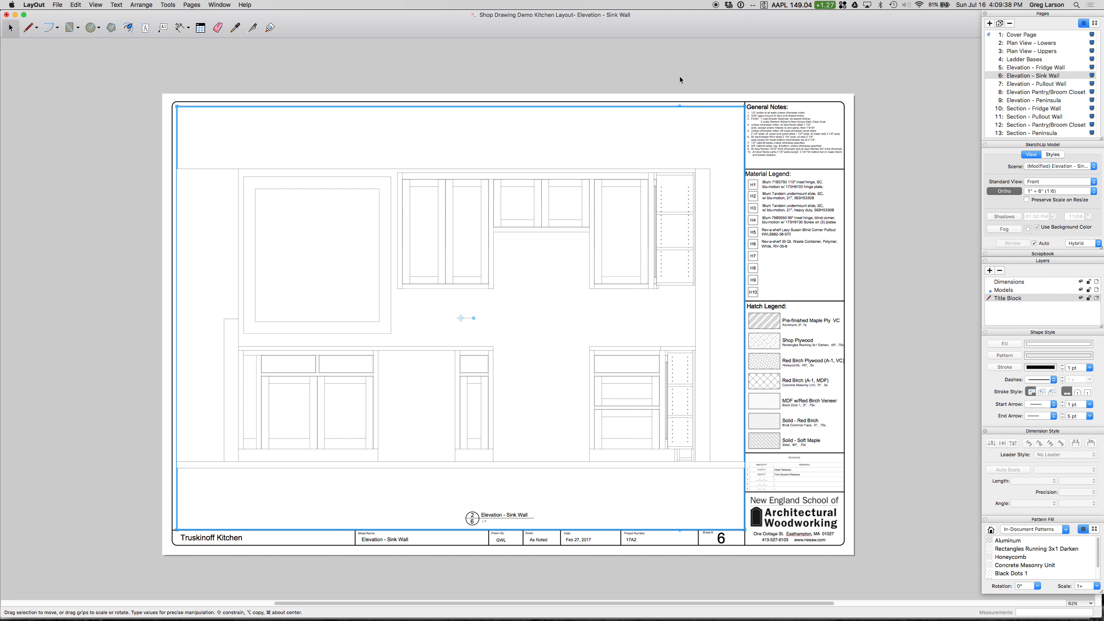
left_click(34, 4)
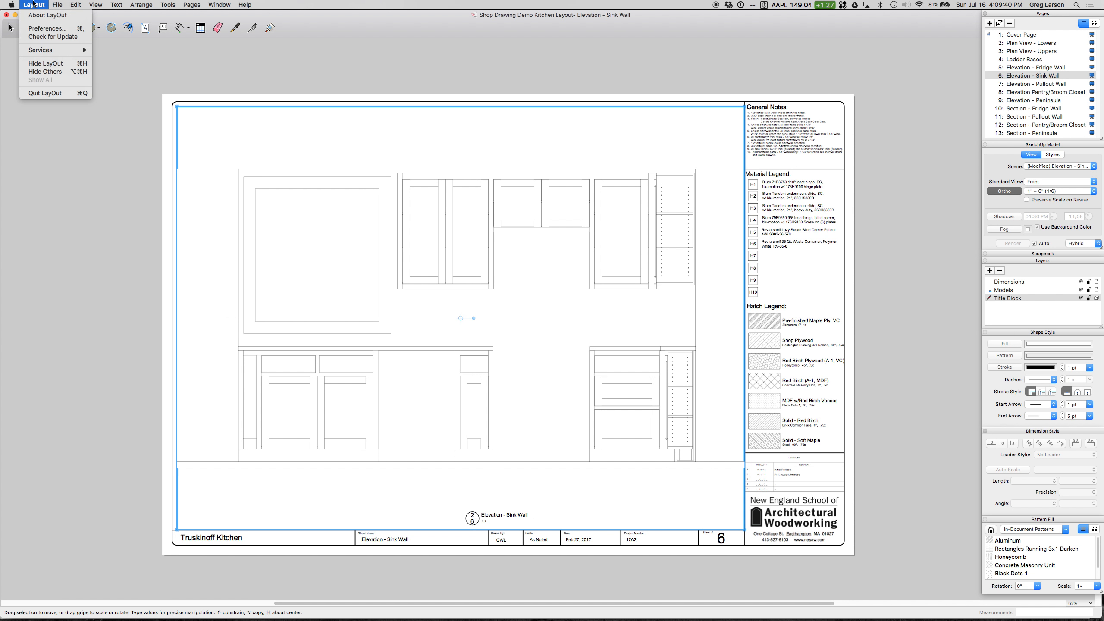
left_click(48, 29)
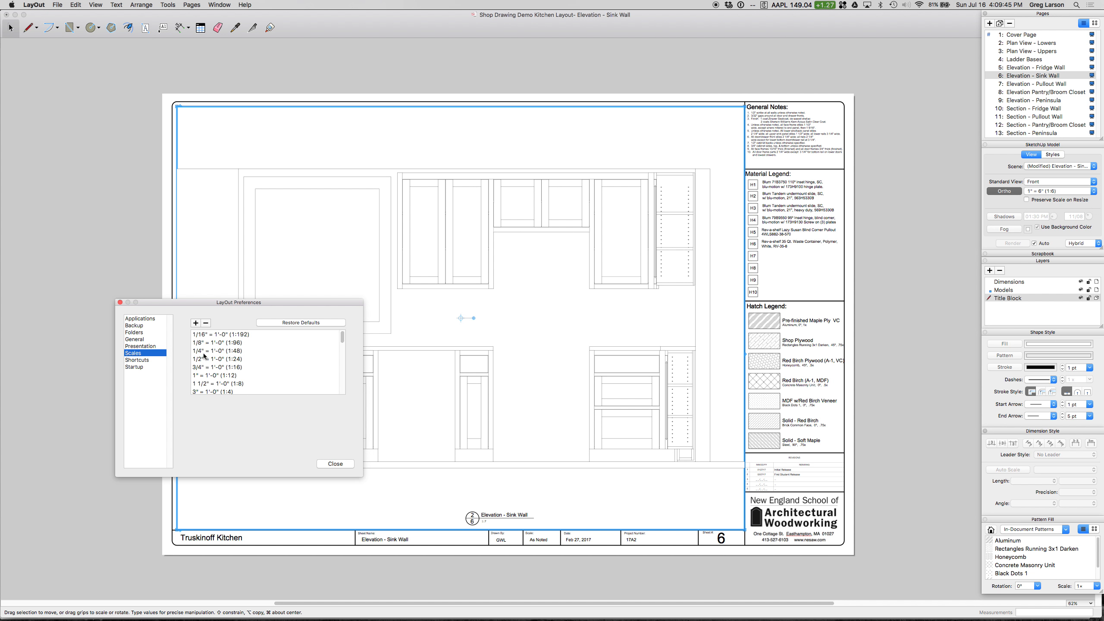
left_click(197, 323)
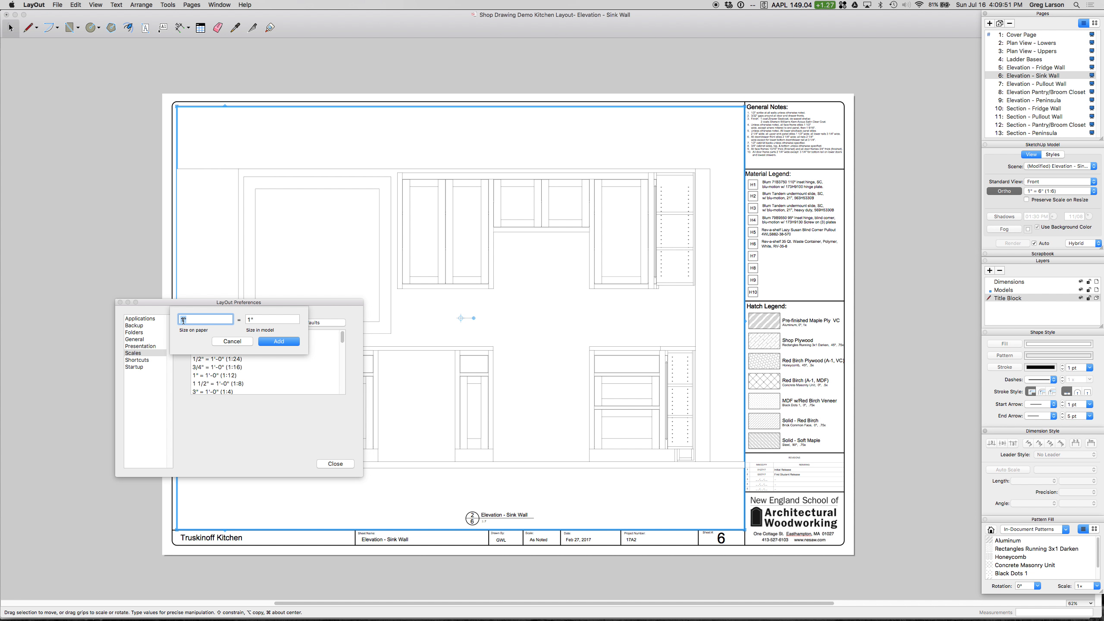
key("Tab")
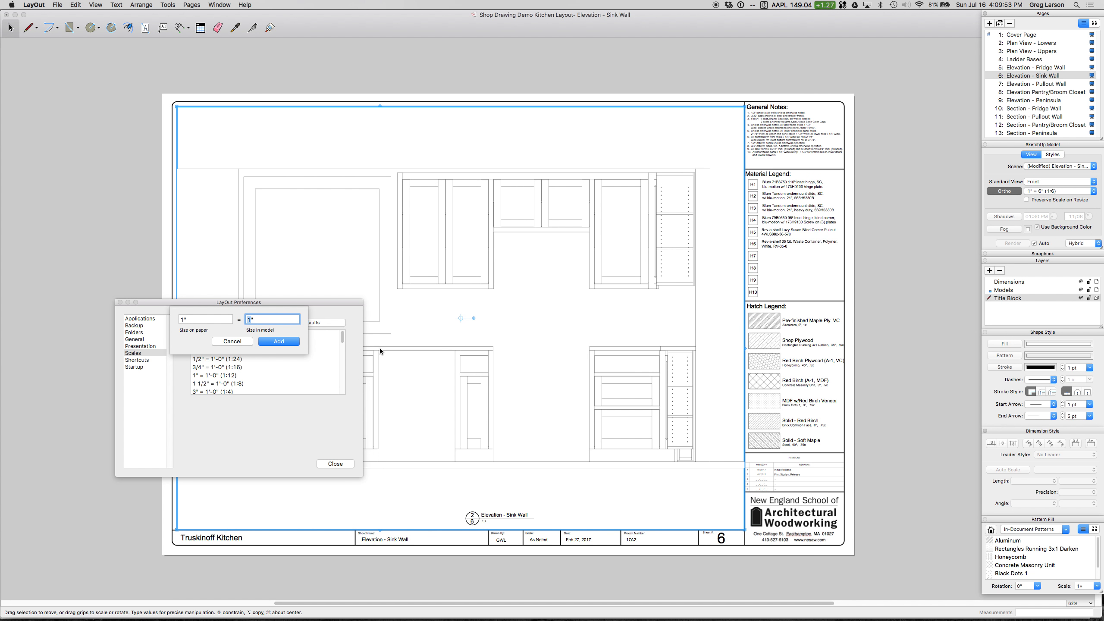
type("37")
left_click(275, 344)
scroll(239, 368, "down", 5)
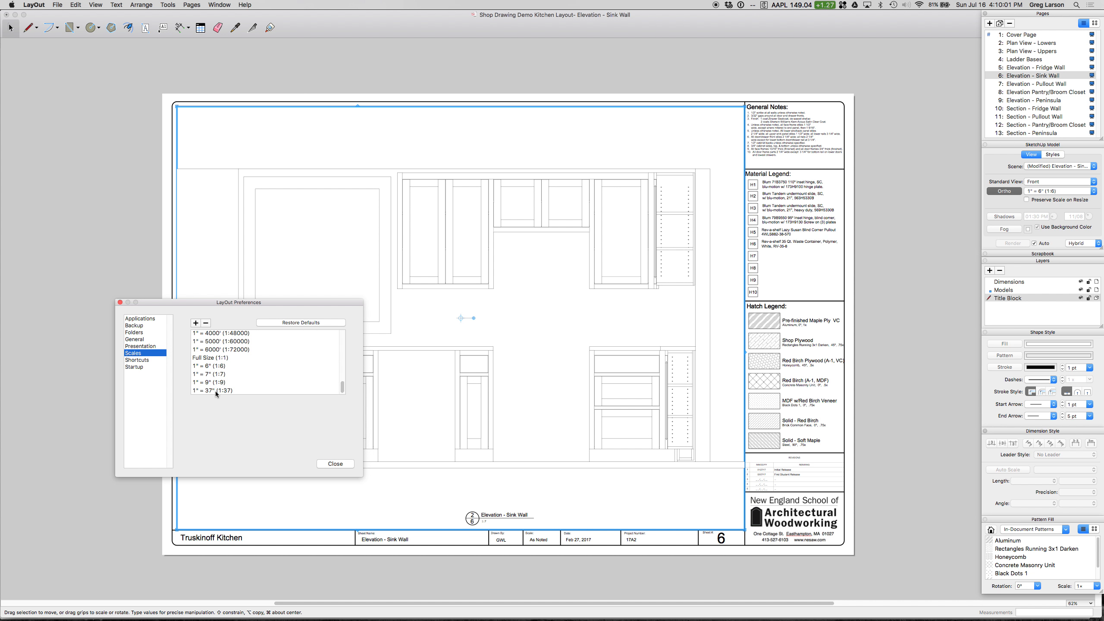
left_click(334, 464)
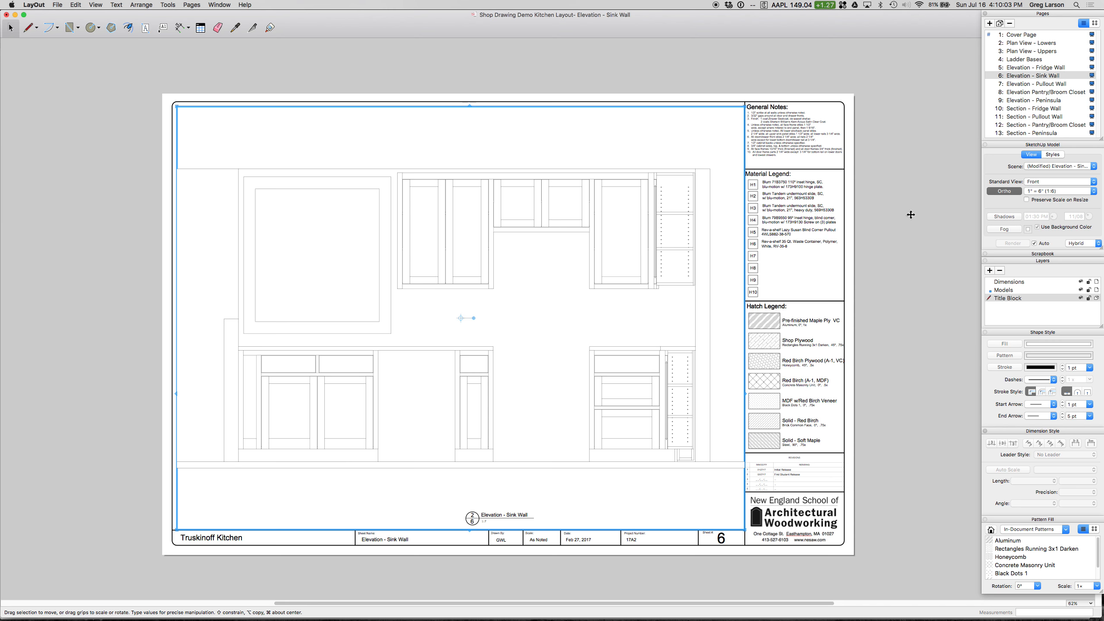
Step: Check the sink wall viewport's scale choices for the 1" = 37" entry, then deselect the viewport without changing its scale
left_click(1060, 193)
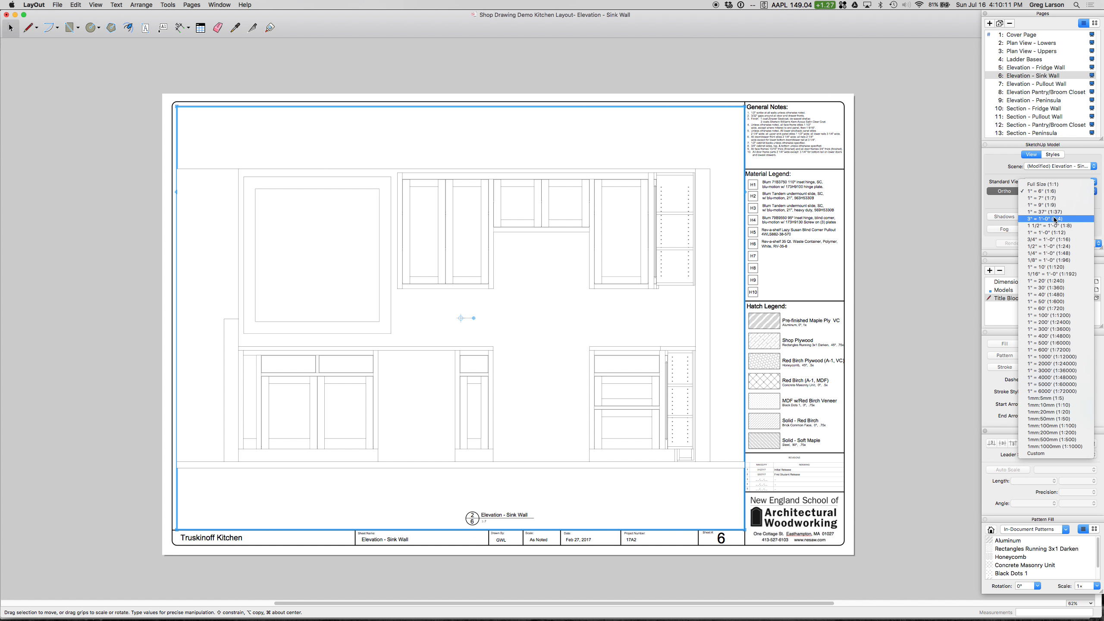
left_click(885, 202)
left_click(885, 203)
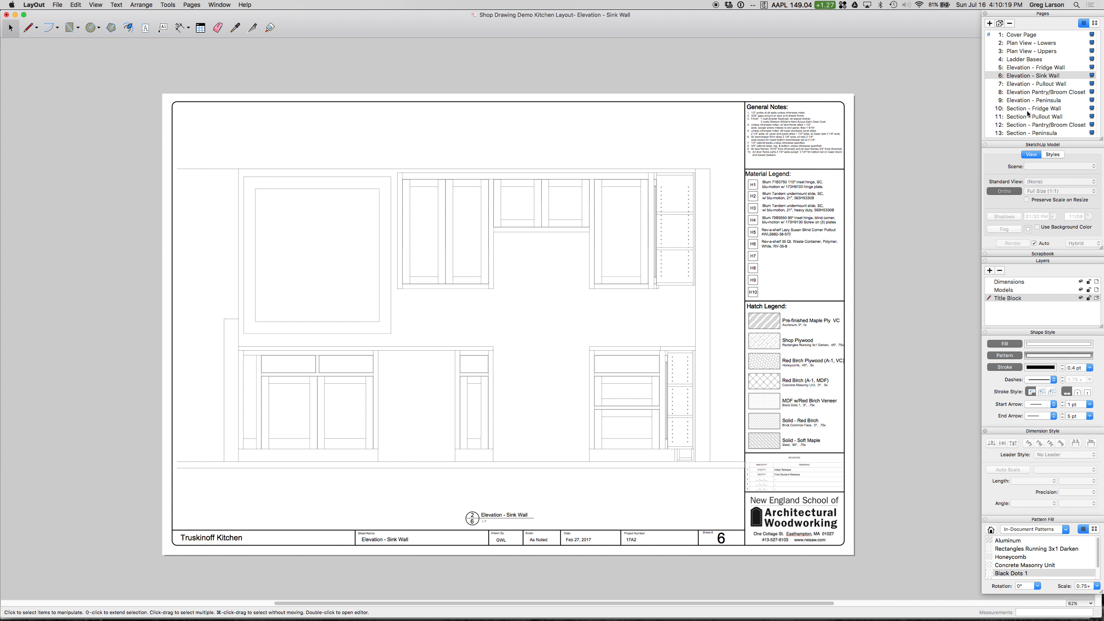
Step: Duplicate the Section - Fridge Wall page and rename the copy "Section - Sink Wall"
left_click(1026, 133)
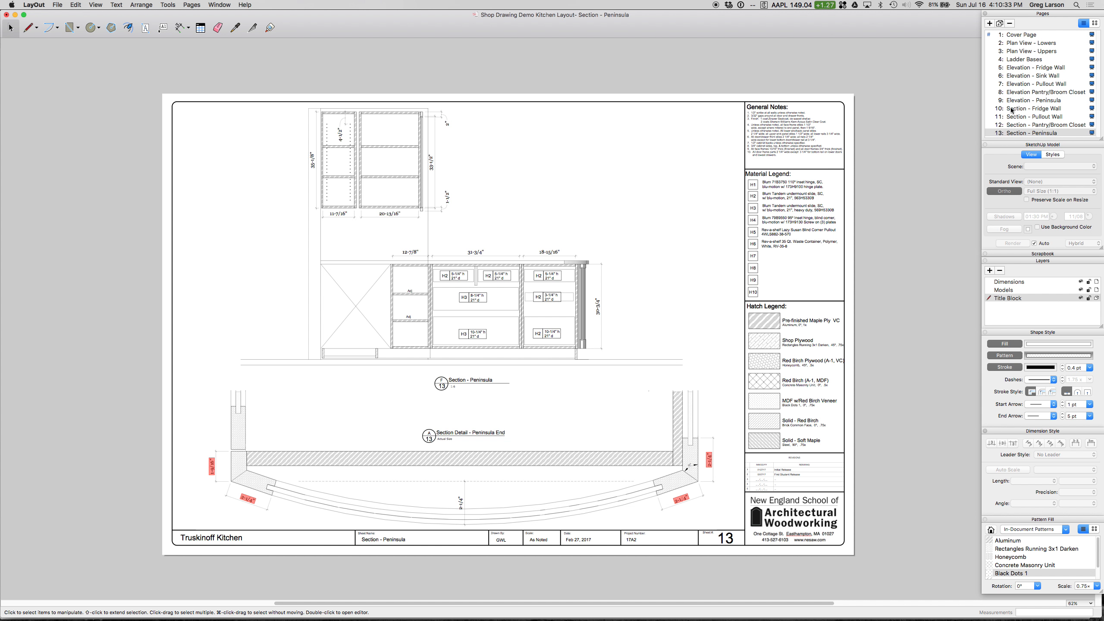
left_click(1026, 110)
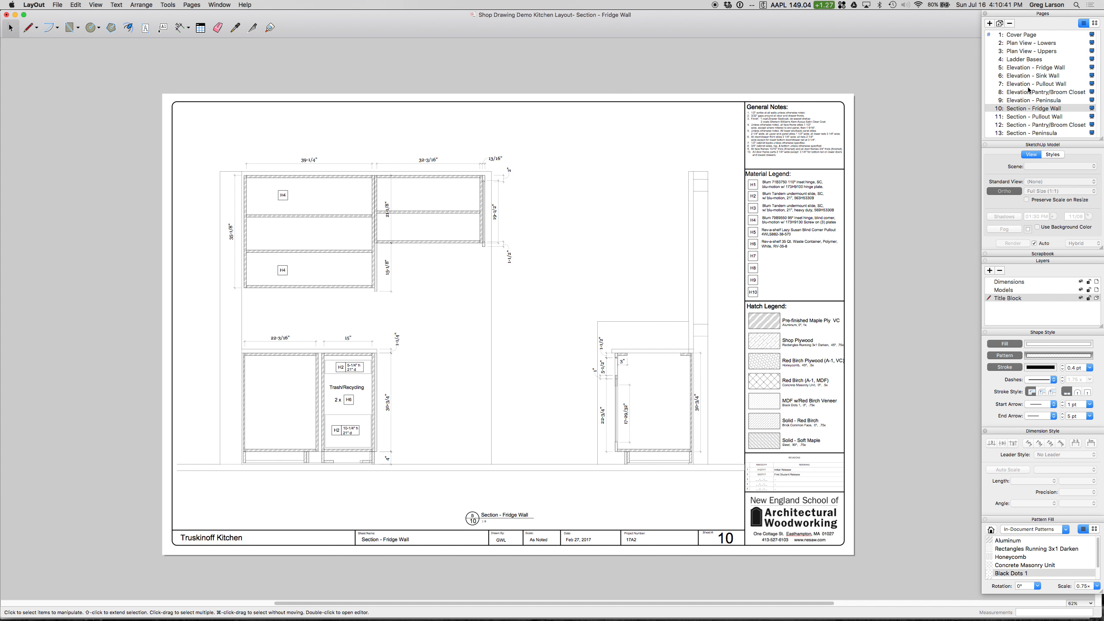
left_click(1000, 25)
double_click(1025, 118)
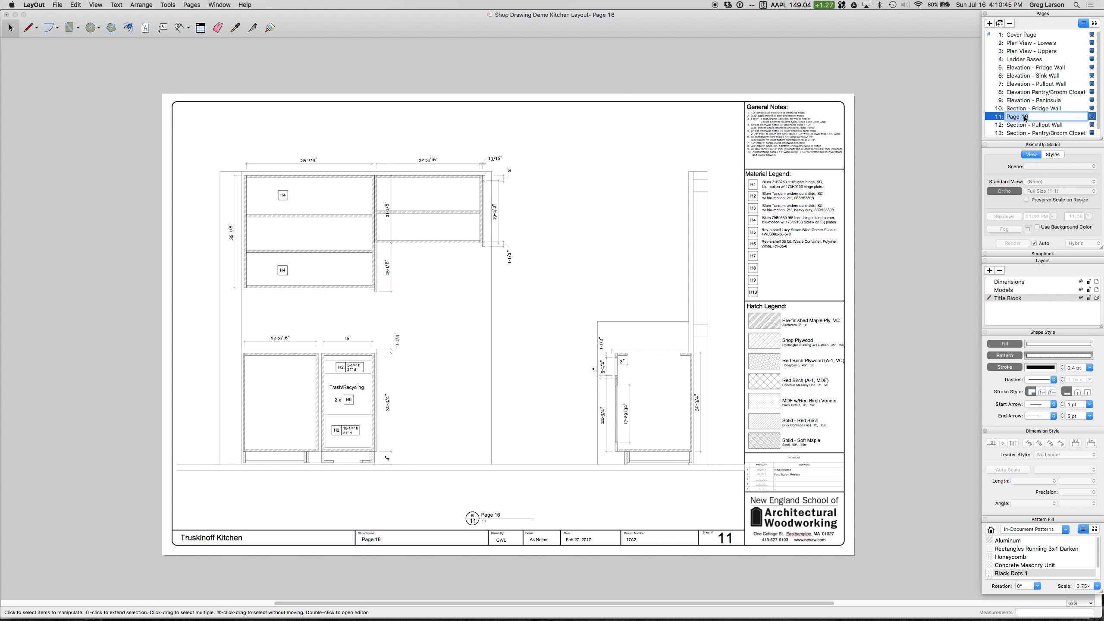
type("Section - Sink Wall")
key("Return")
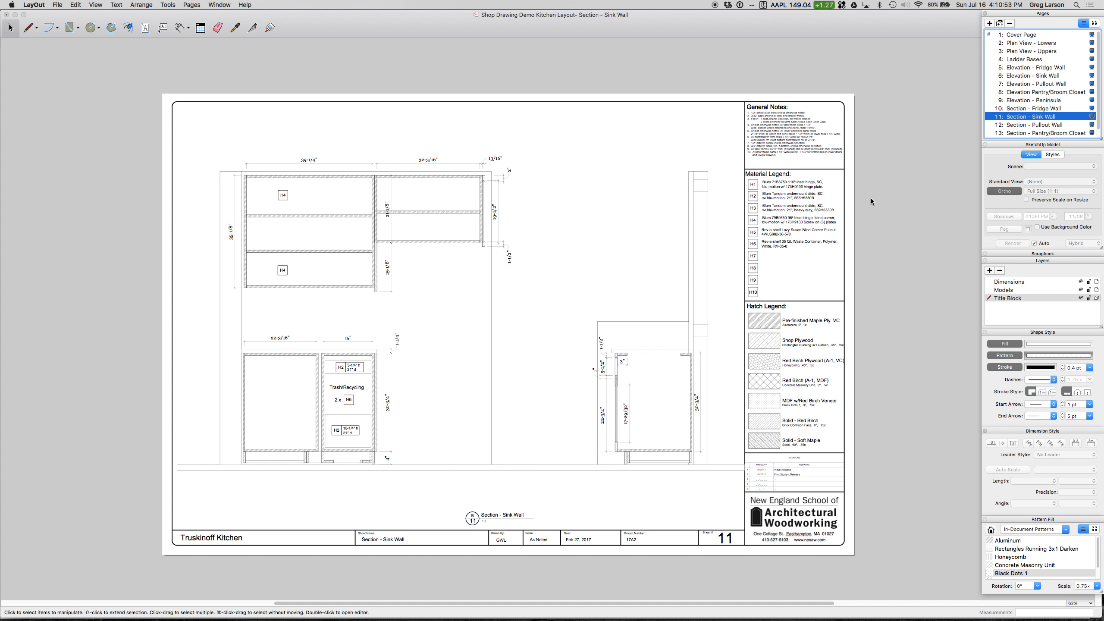
Step: Switch the viewport on the Section - Sink Wall page to the Section - Sink Wall scene at 1" = 6" (1:6) scale
left_click(710, 186)
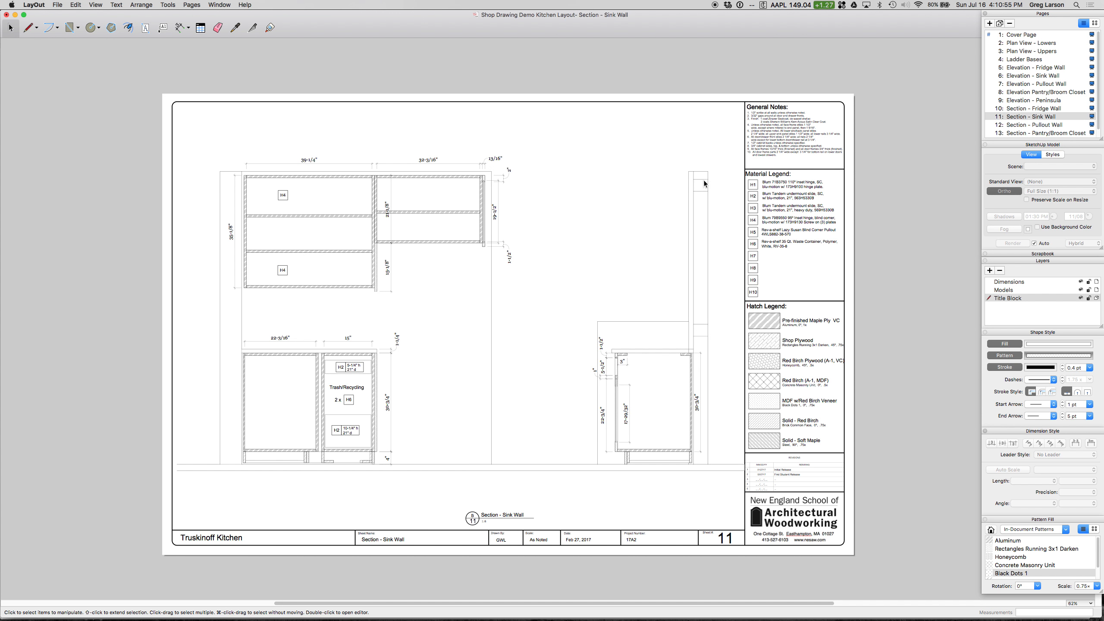
left_click(704, 179)
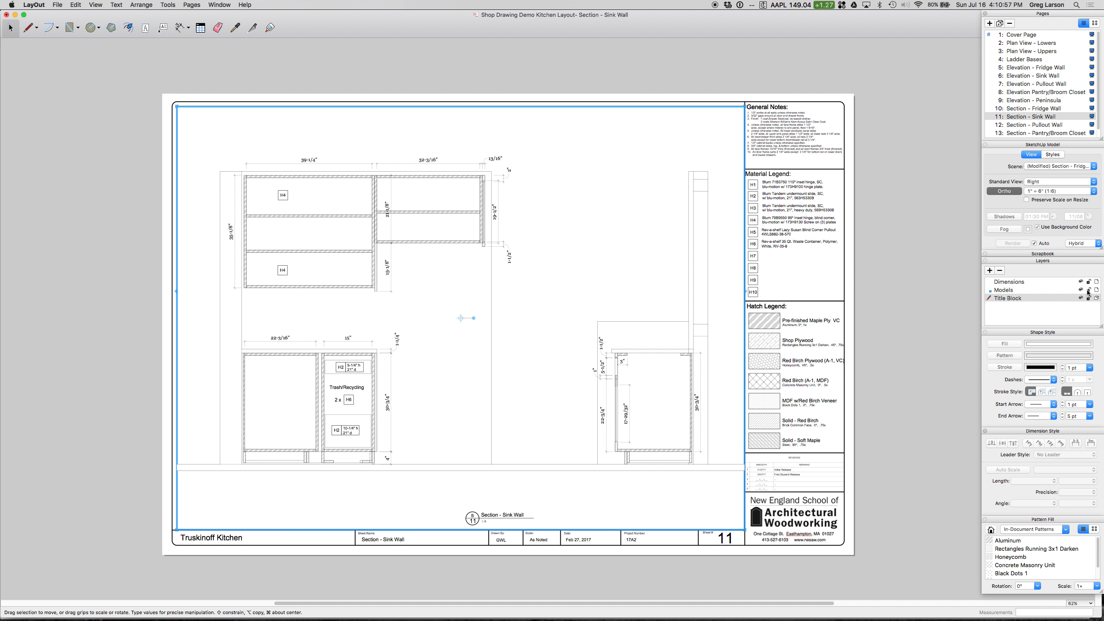
left_click(1061, 167)
left_click(1056, 152)
left_click(1058, 191)
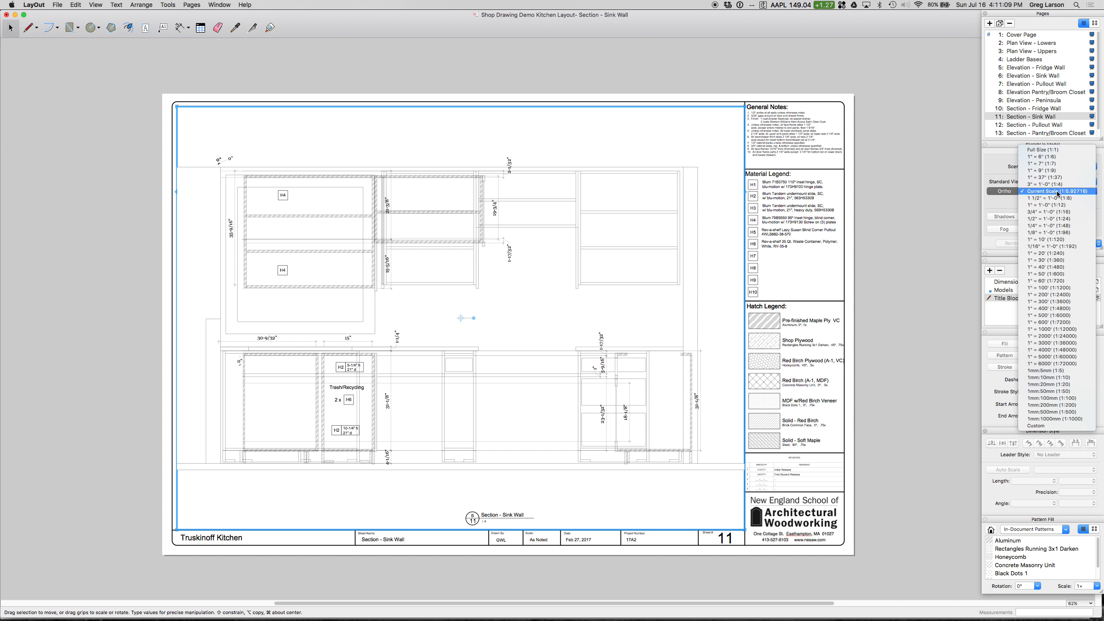
left_click(1057, 157)
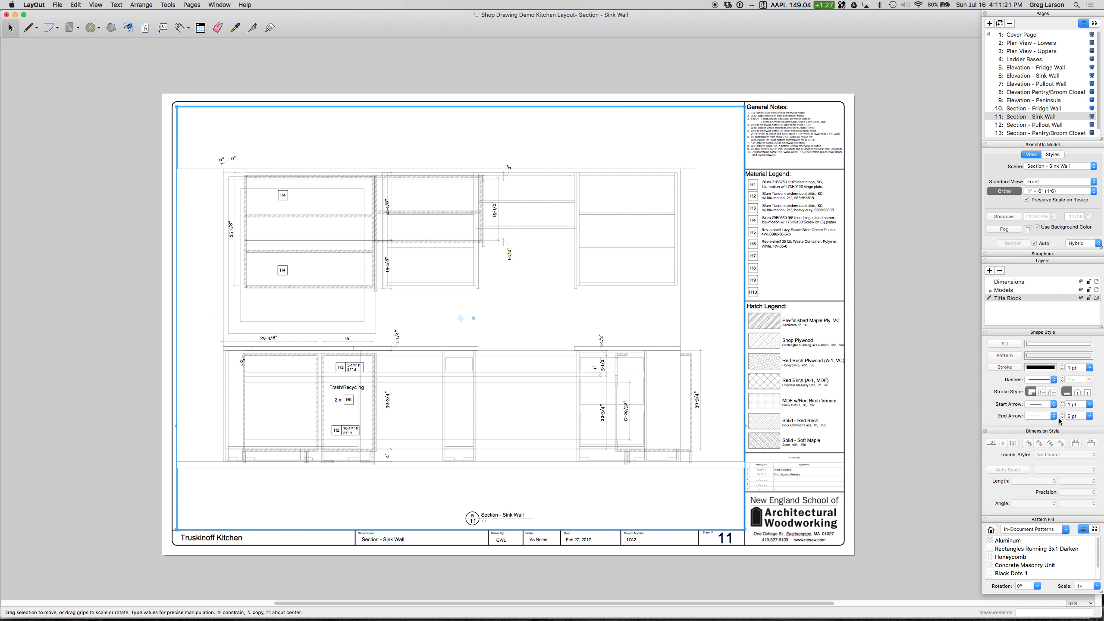
Step: Hide the Models layer, delete all leftover fridge wall dimensions and labels from the page, and show the layer again
left_click(887, 201)
left_click(1081, 291)
mouse_move(205, 127)
left_mouse_down()
mouse_move(379, 327)
mouse_move(606, 415)
mouse_move(731, 497)
left_mouse_up()
key("Delete")
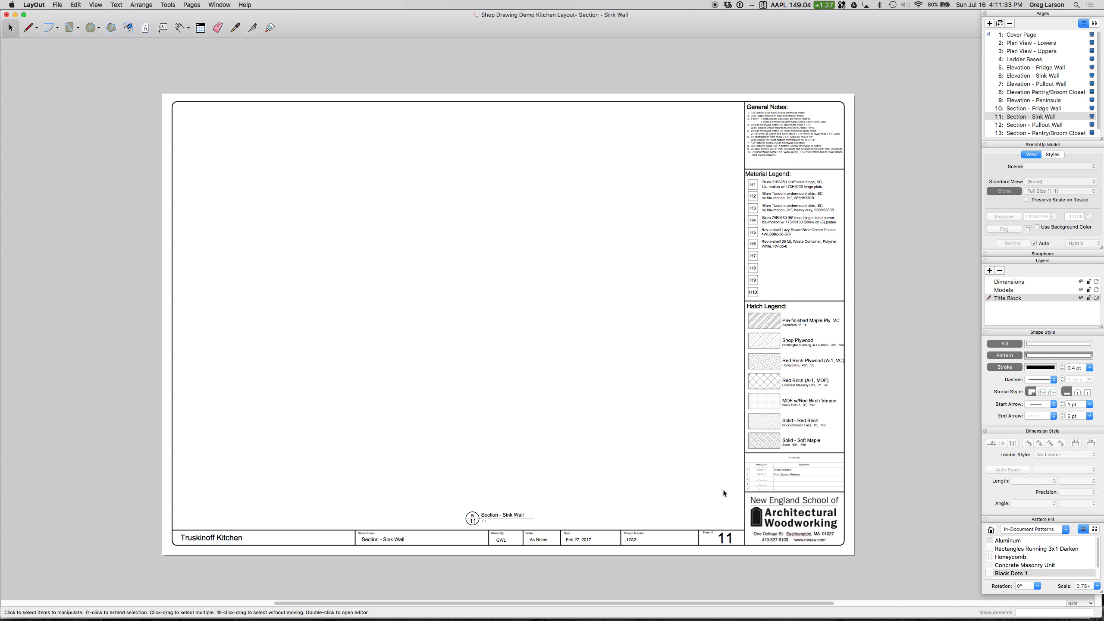
left_click_drag(200, 124, 729, 503)
left_click_drag(209, 138, 716, 483)
left_click_drag(192, 50, 728, 501)
left_click(1082, 291)
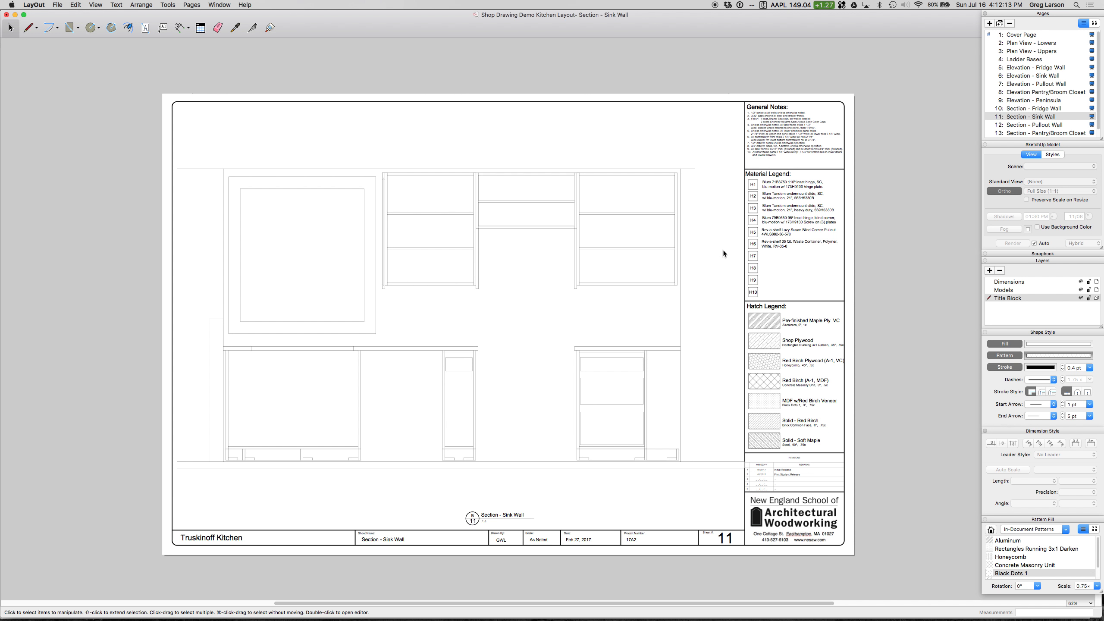
Step: Place an elevation marker and a section-cut symbol from the Drafting Symbols 3 scrapbook above the sink wall section
scroll(723, 252, "up", 1)
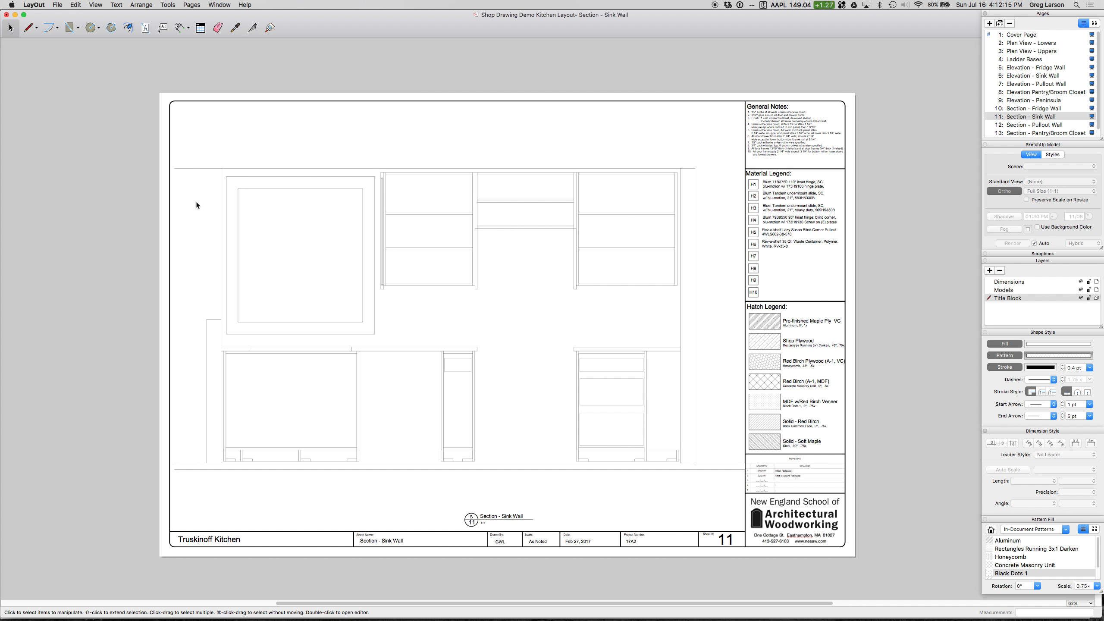
scroll(196, 201, "up", 2)
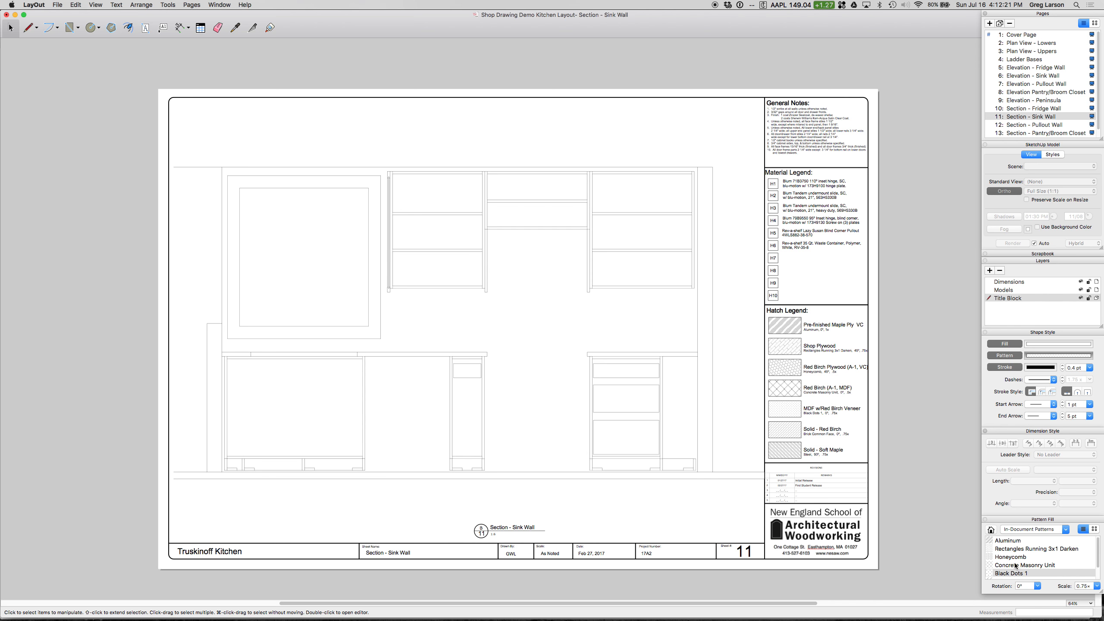
left_click(1025, 259)
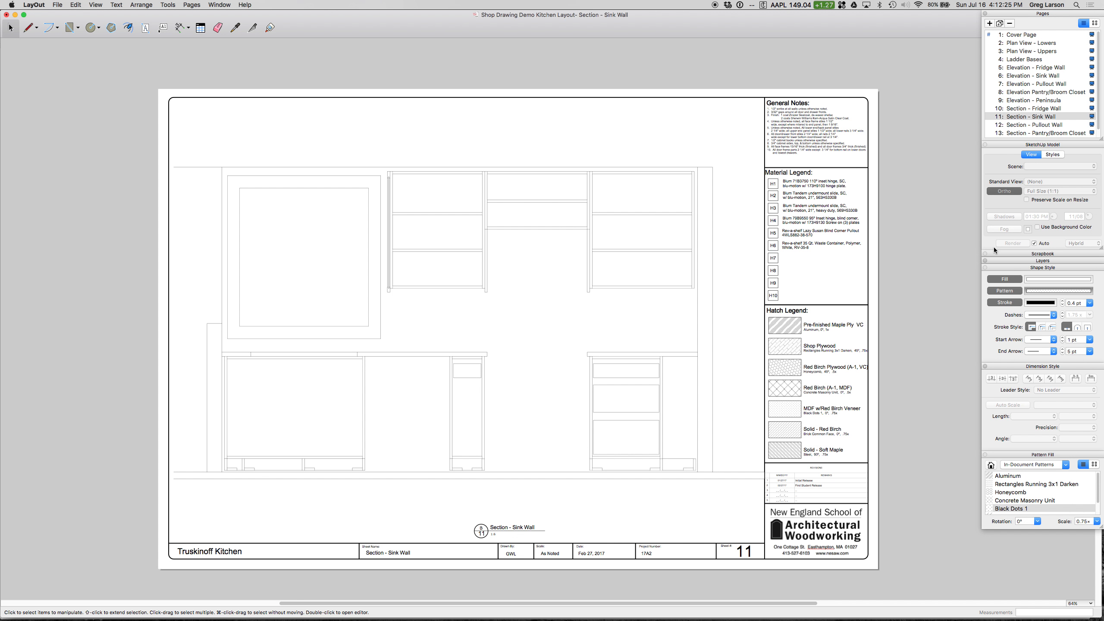
left_click(1011, 254)
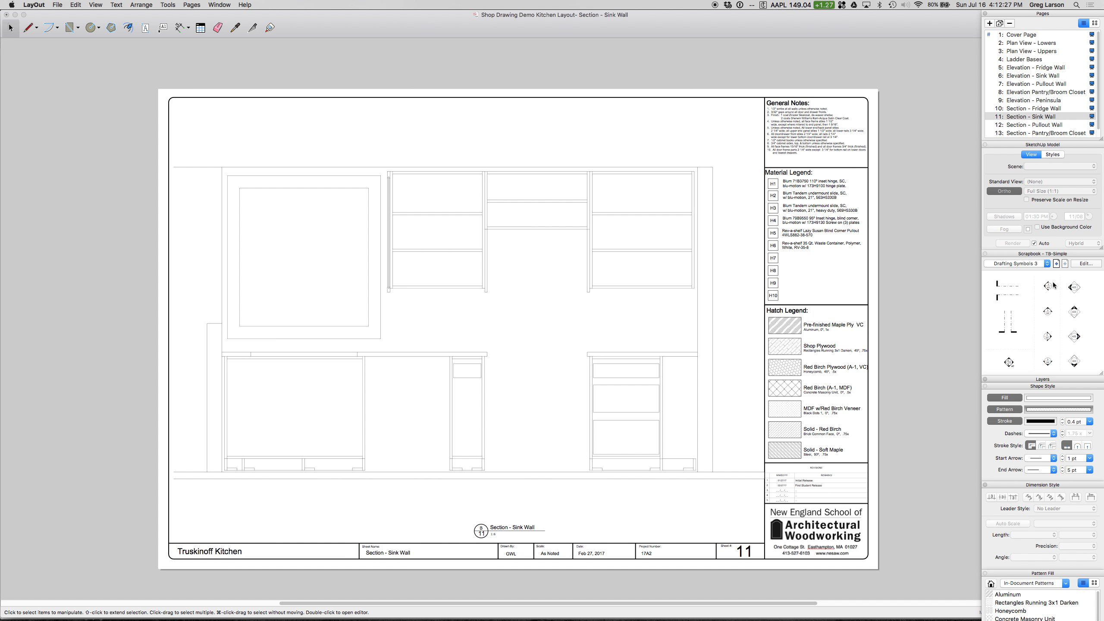
left_click_drag(1049, 287, 563, 148)
left_click_drag(1007, 288, 333, 126)
Step: Copy the section marker beside cabinet C4 on the Plan View - Lowers page and paste it on the Section - Sink Wall page
left_click(1026, 44)
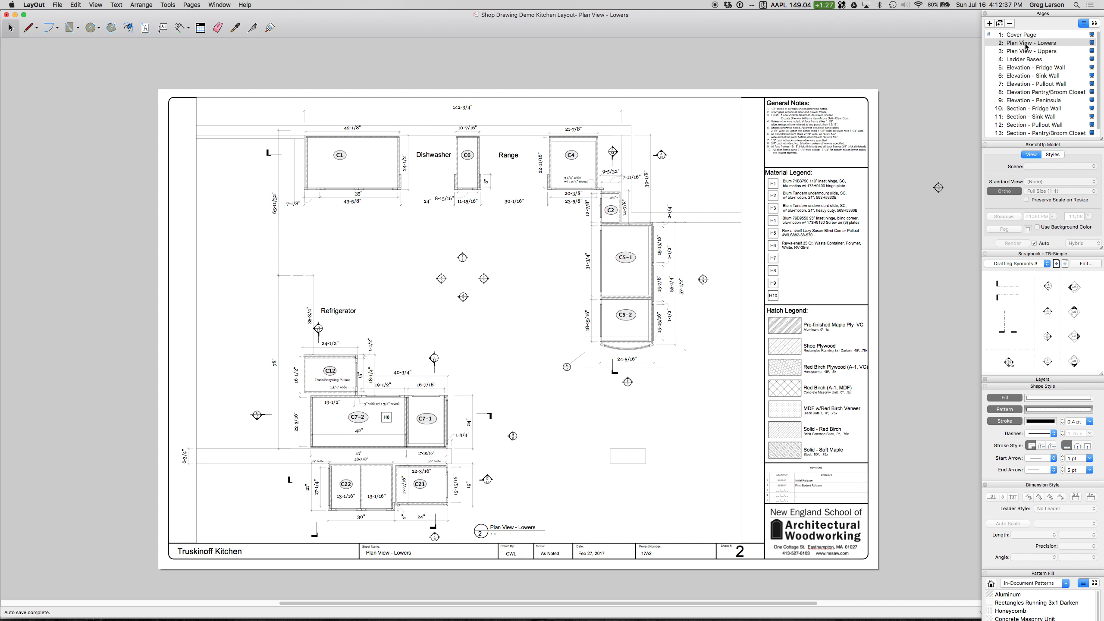
left_click(659, 139)
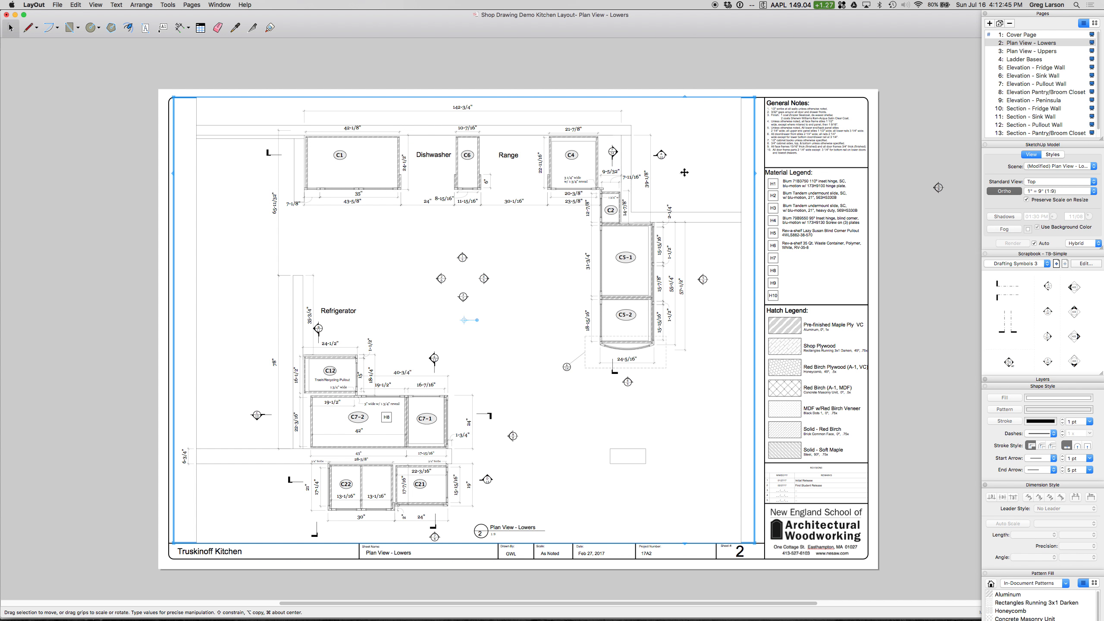
left_click(644, 59)
left_click_drag(646, 56, 685, 165)
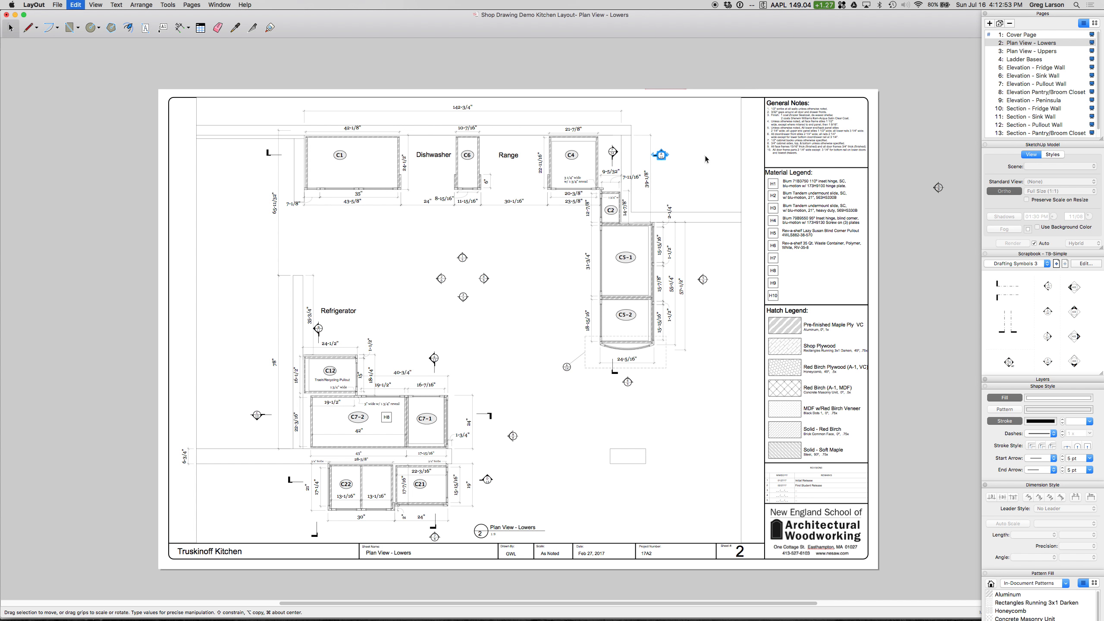
left_click(75, 4)
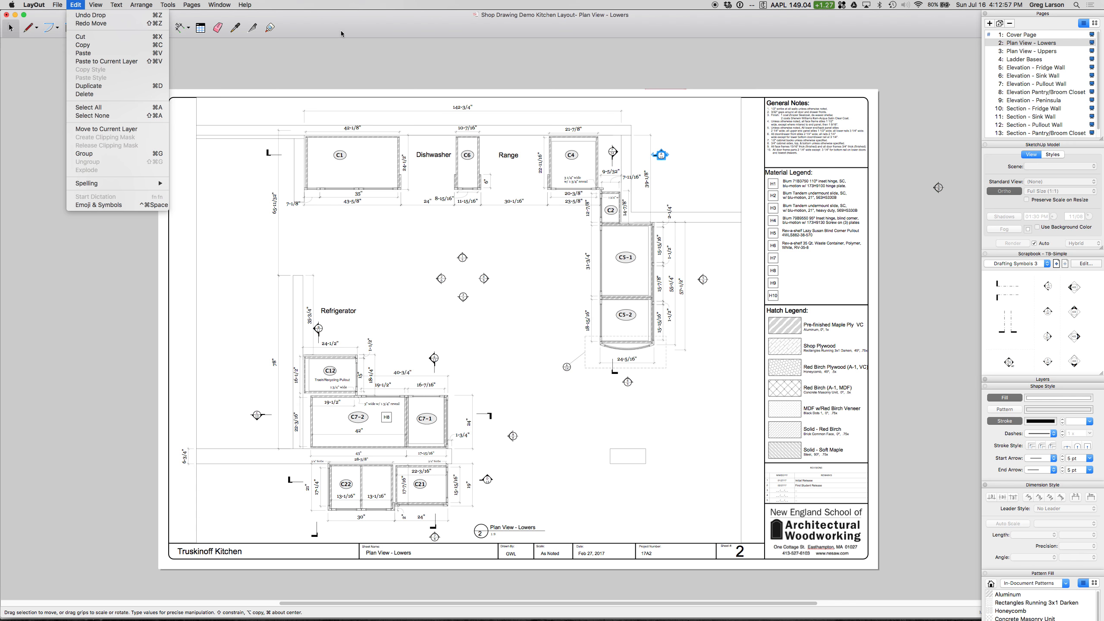
left_click(356, 58)
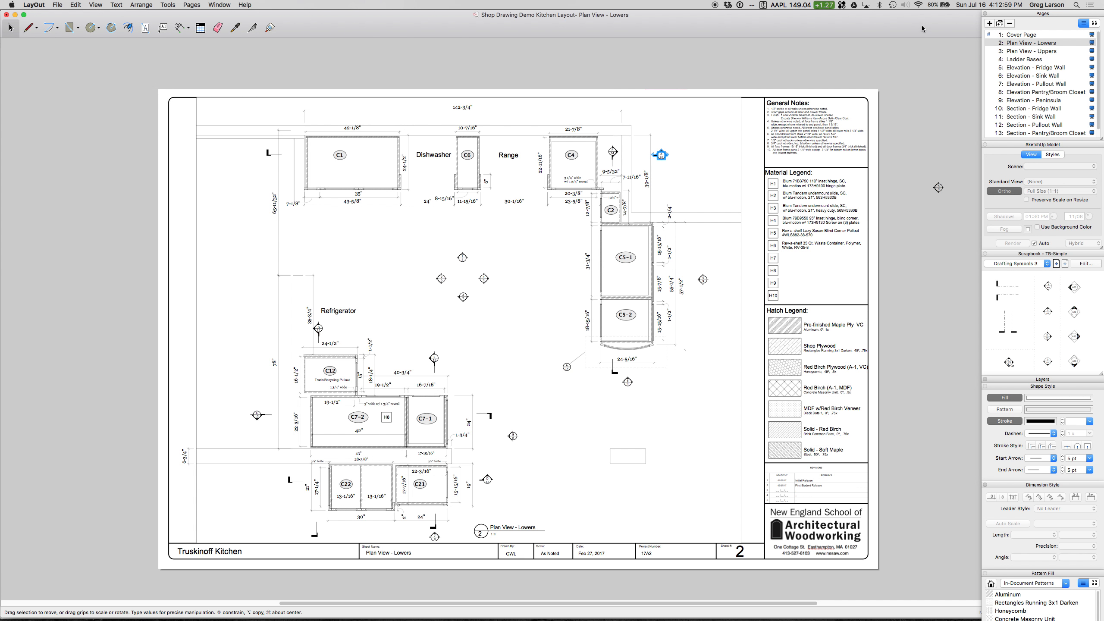
left_click(1023, 118)
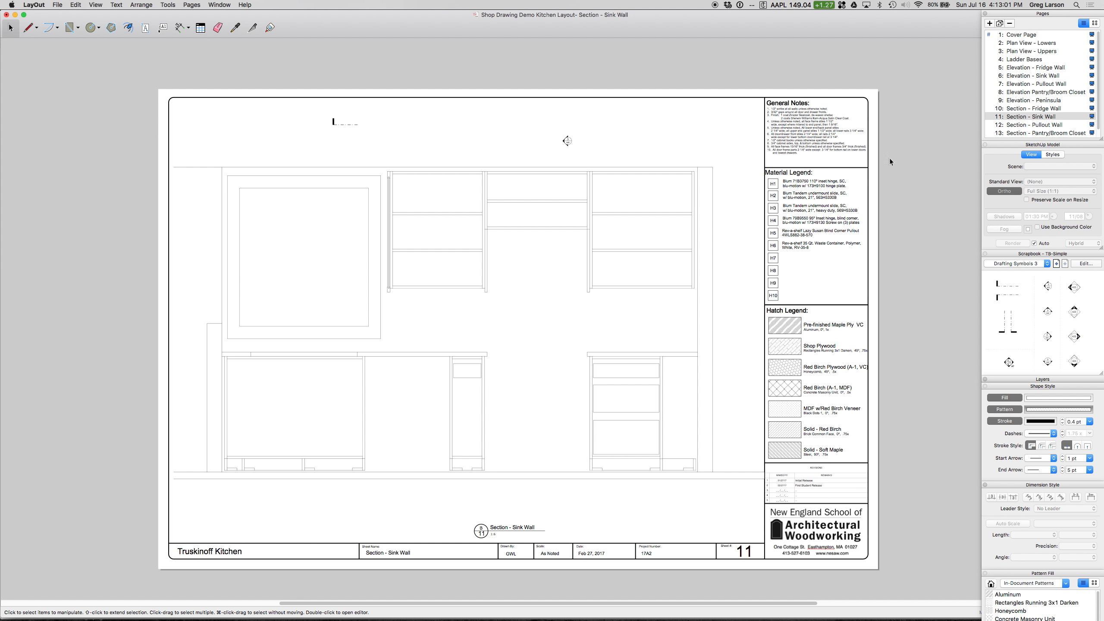
key("super+v")
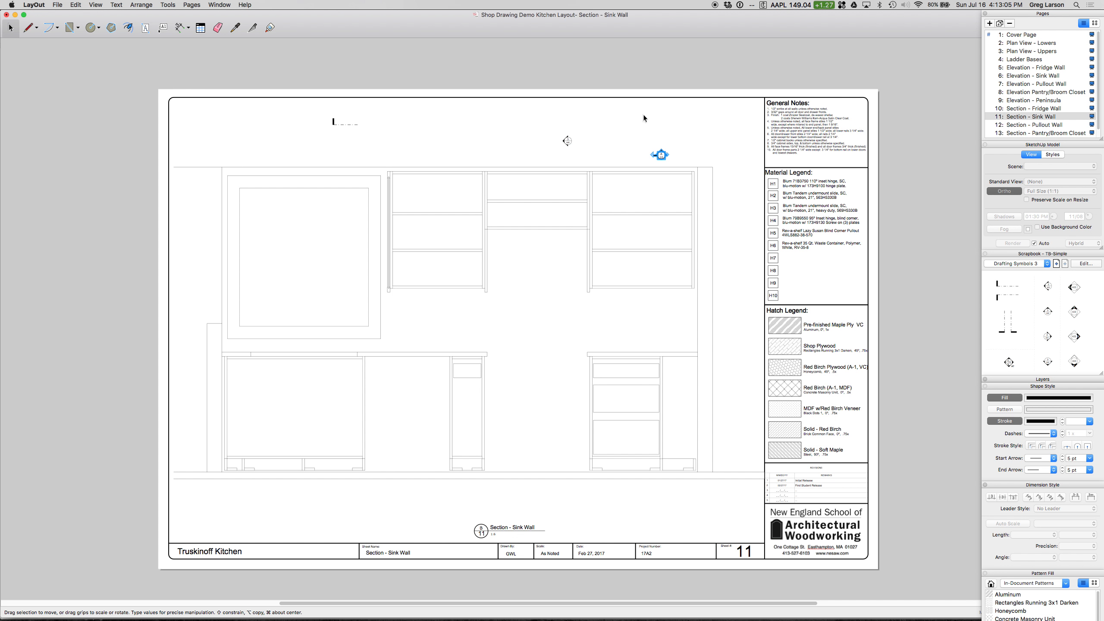
Step: Add a leader label reading "Remember this a butt joint." pointing to the top outer corner of the rightmost upper cabinet
left_click(163, 28)
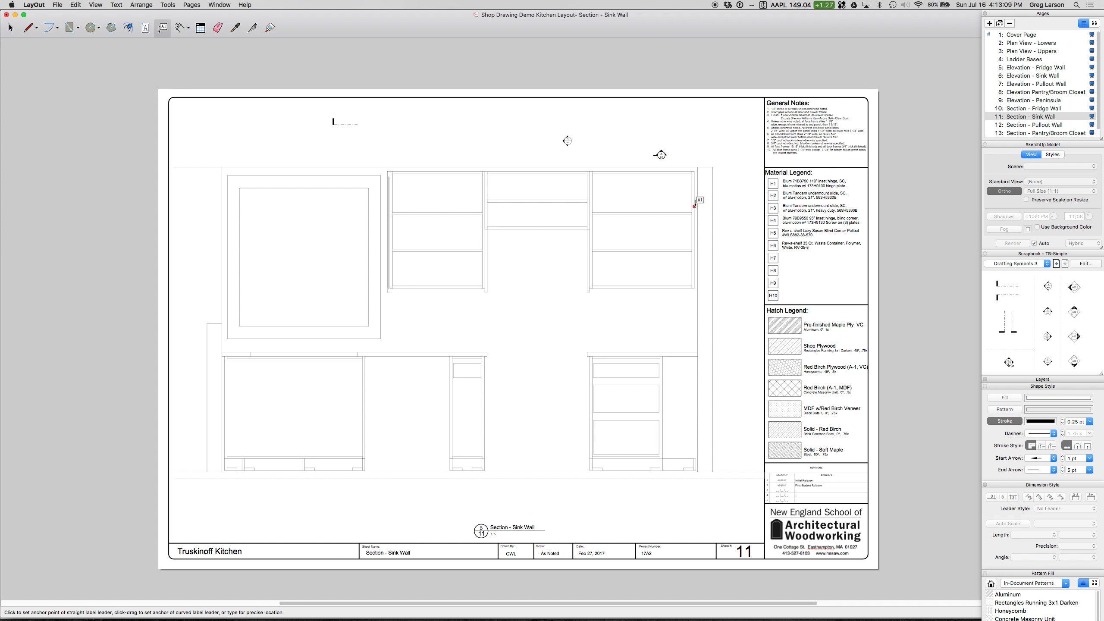
left_click(685, 174)
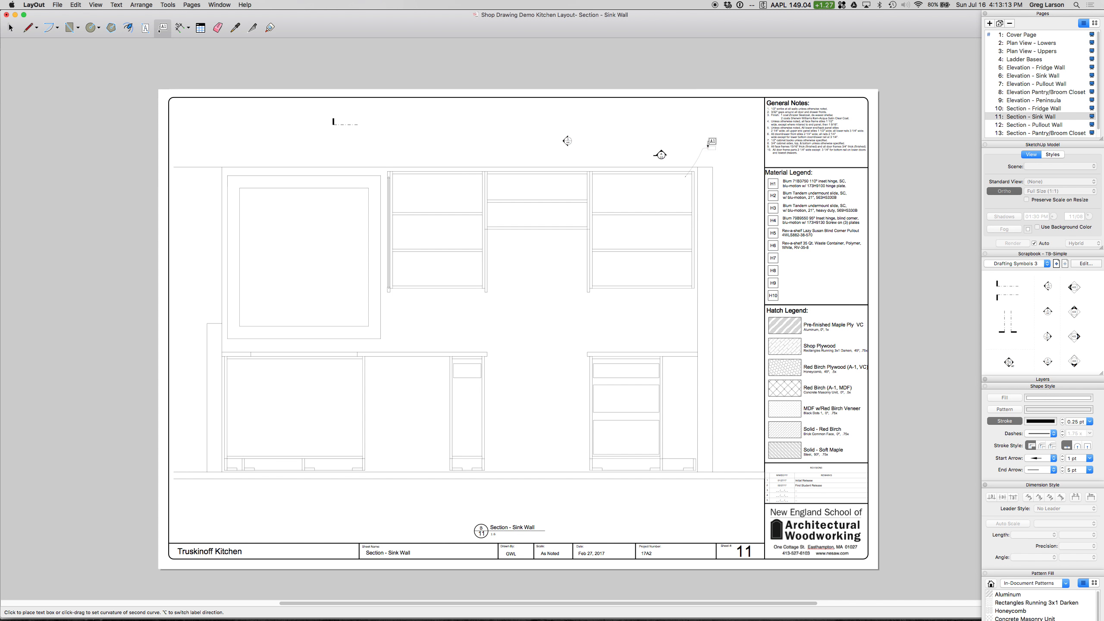
left_click(714, 149)
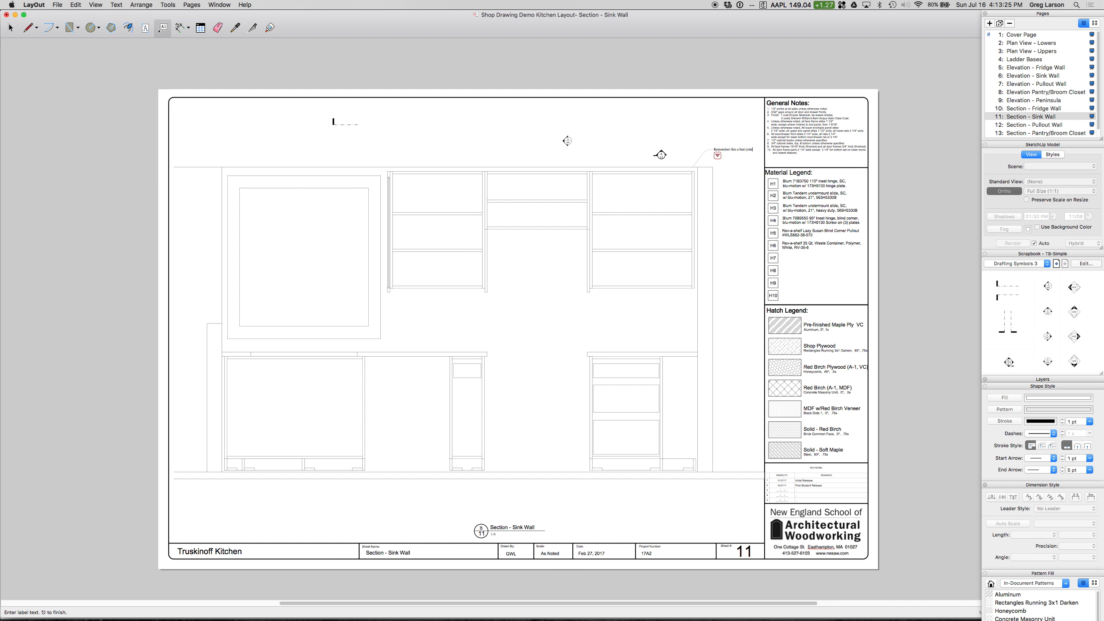
type(".")
key("Return")
key("BackSpace")
key("Escape")
left_click(727, 152)
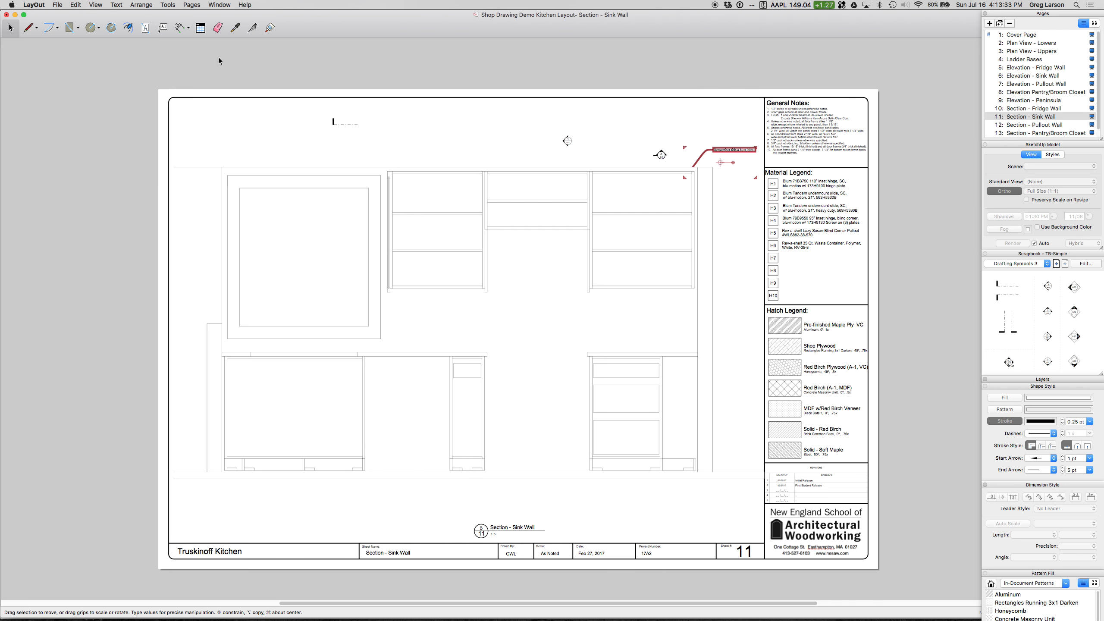
Step: Enlarge the butt joint label's text by two increments and deselect the label
left_click(116, 4)
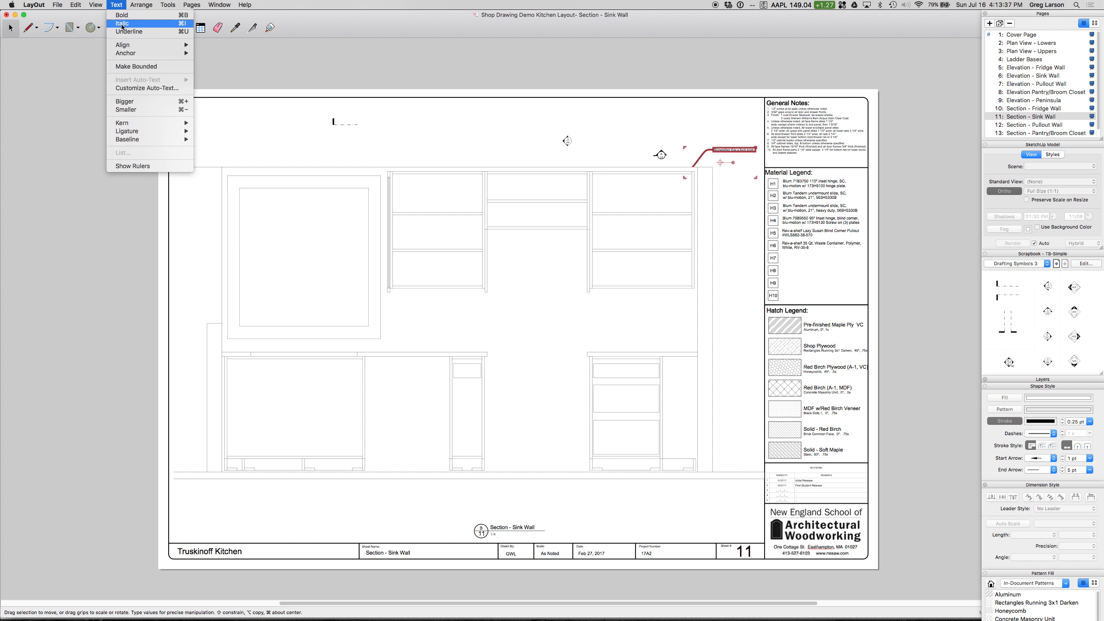
left_click(124, 101)
left_click(117, 5)
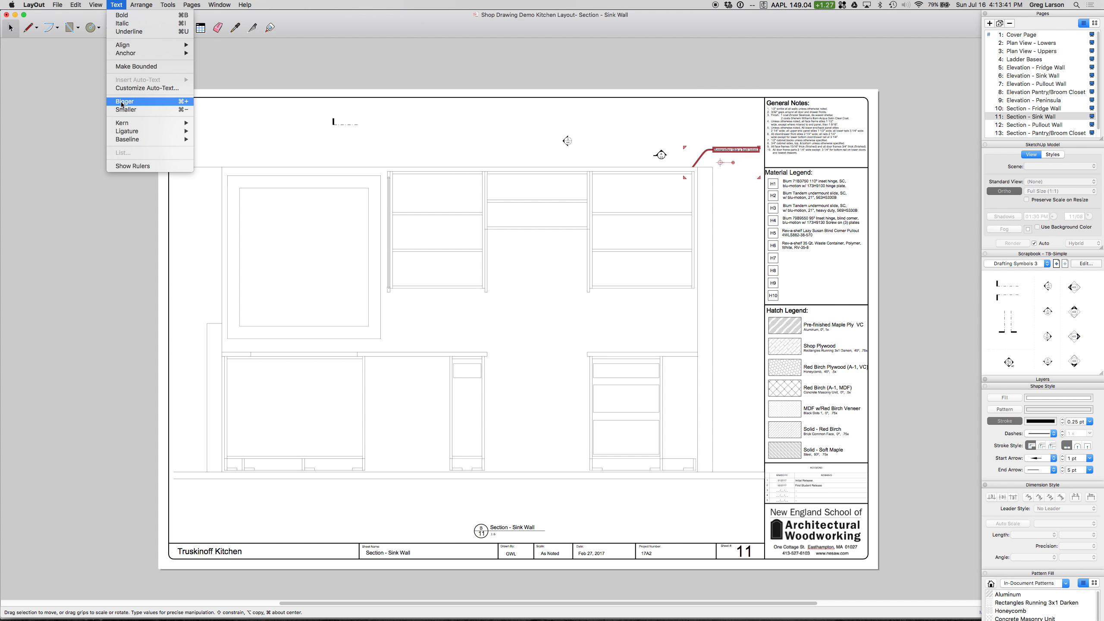
left_click(122, 103)
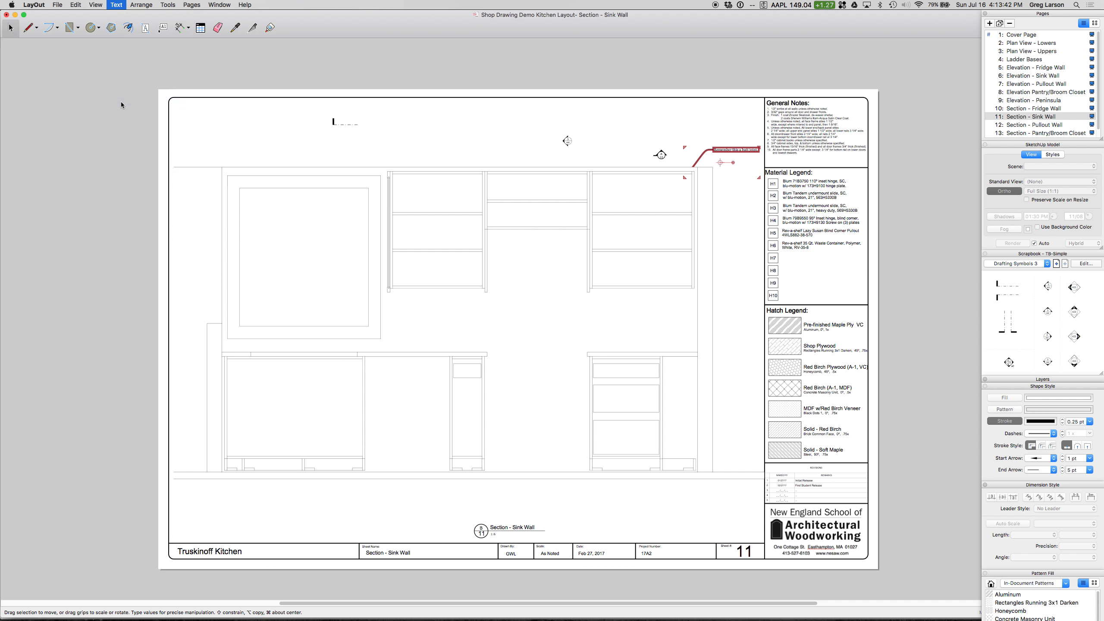
left_click(76, 4)
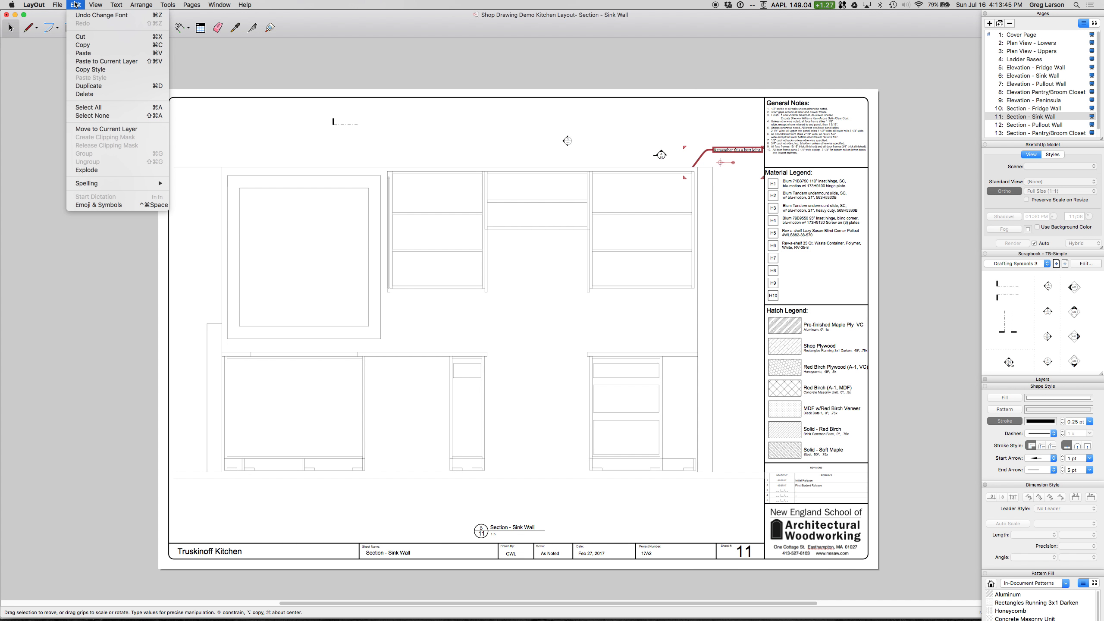
mouse_move(153, 3)
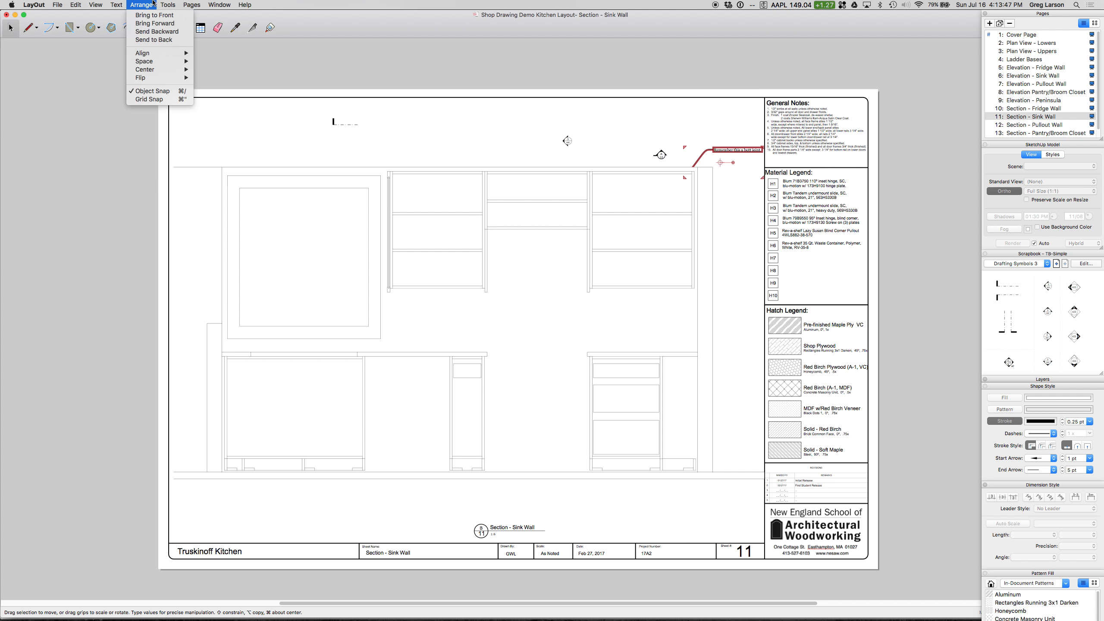
mouse_move(75, 3)
left_click(353, 27)
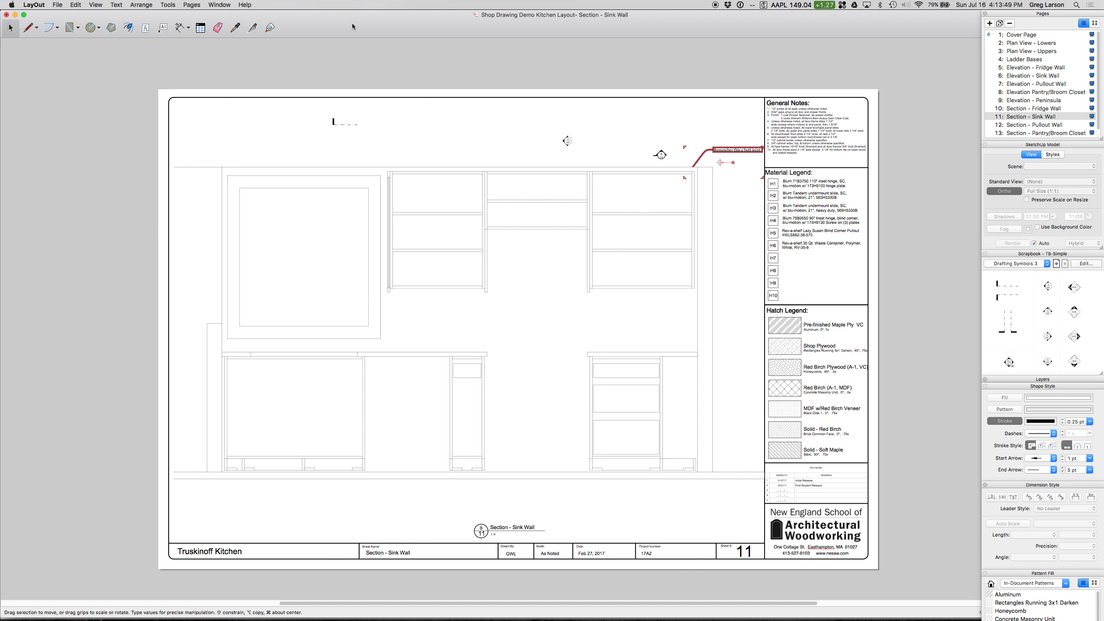
left_click(894, 114)
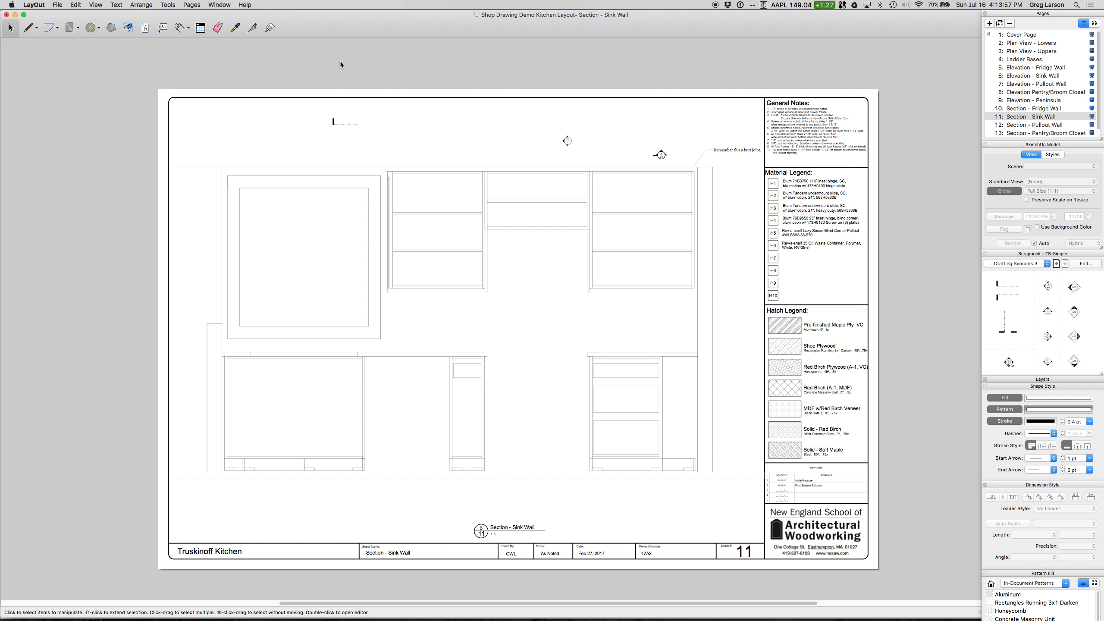
Step: Raise the default text size by three increments with nothing selected
left_click(117, 4)
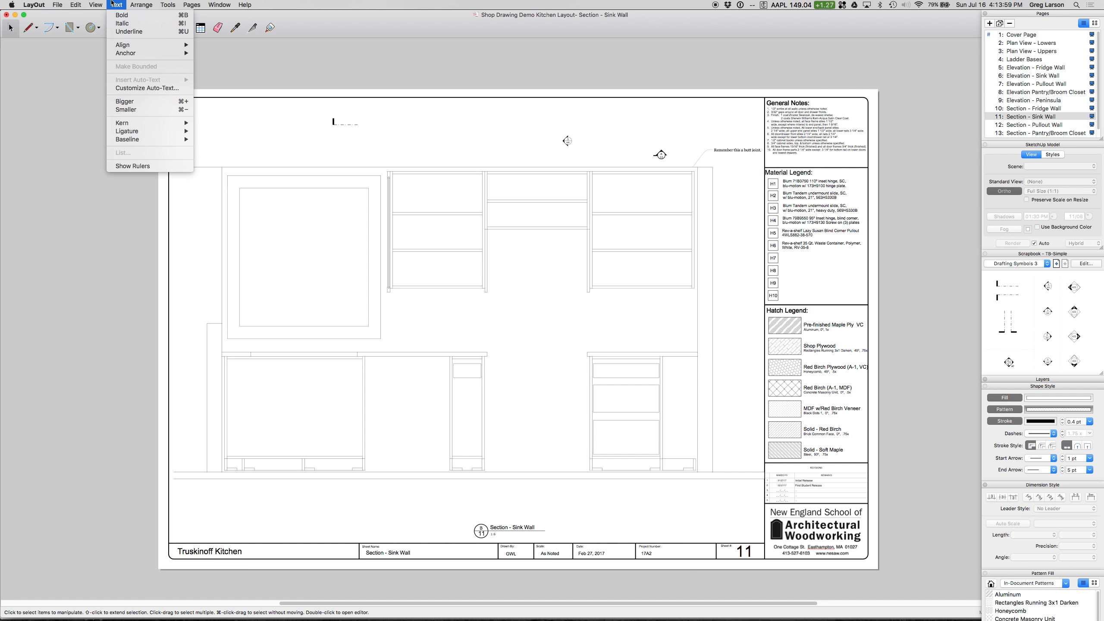
left_click(126, 102)
left_click(121, 5)
left_click(130, 103)
left_click(117, 4)
left_click(120, 101)
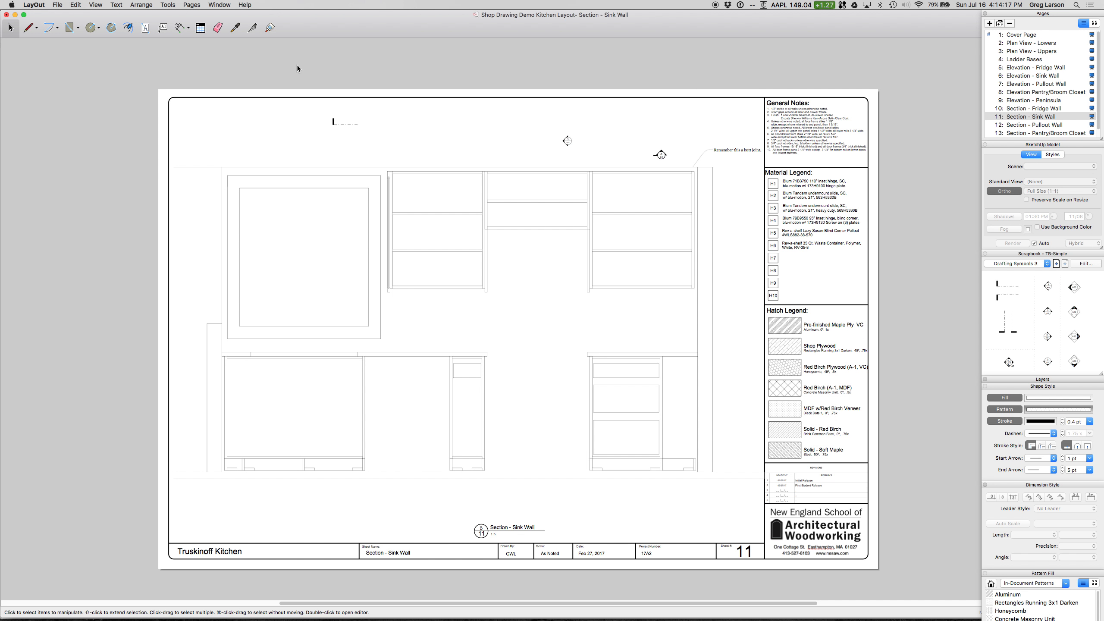
Step: Set the default text font to Arial at 18 pt and close the font settings
key("super+t")
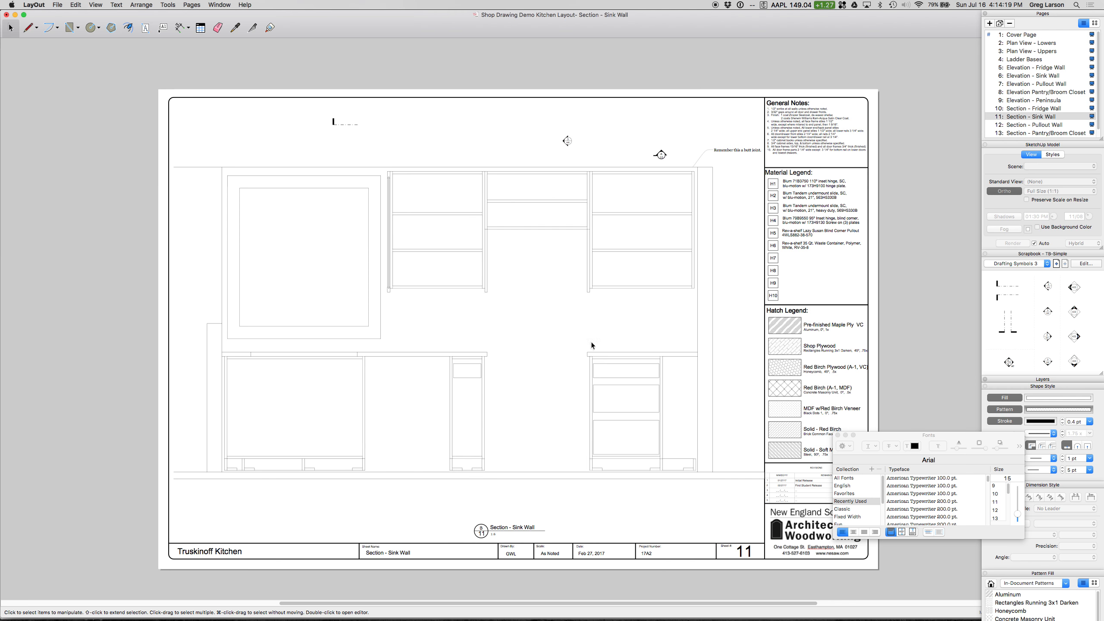
scroll(998, 514, "down", 2)
left_click(999, 518)
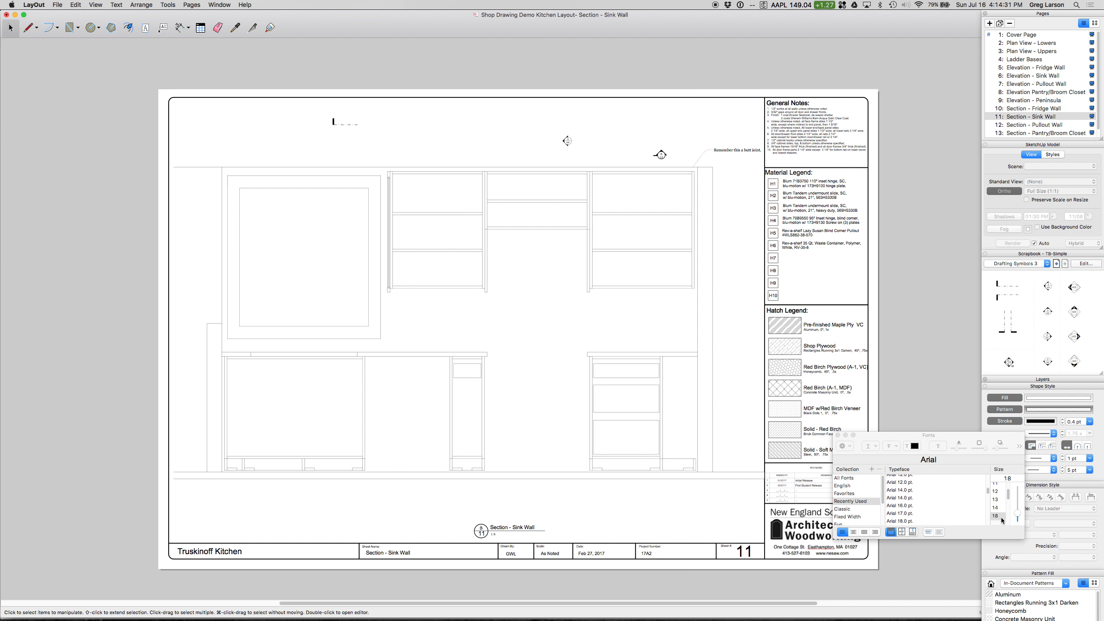
left_click(893, 521)
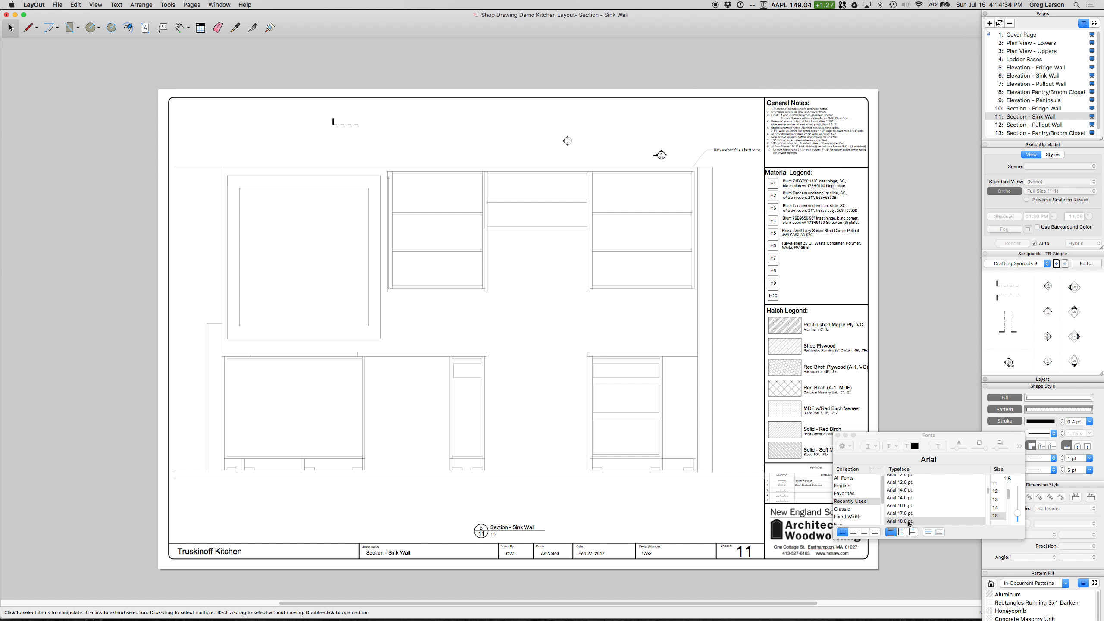
left_click(838, 436)
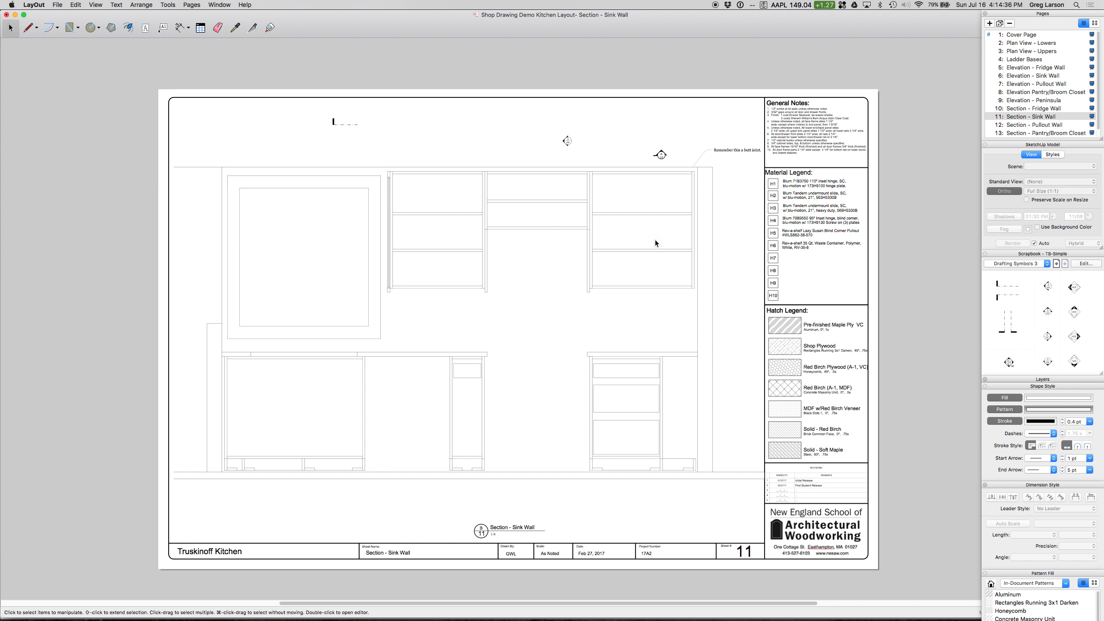
Step: Add a text box reading "This is Text" above the upper cabinets on the sink wall section
left_click(146, 28)
left_click_drag(425, 121, 491, 144)
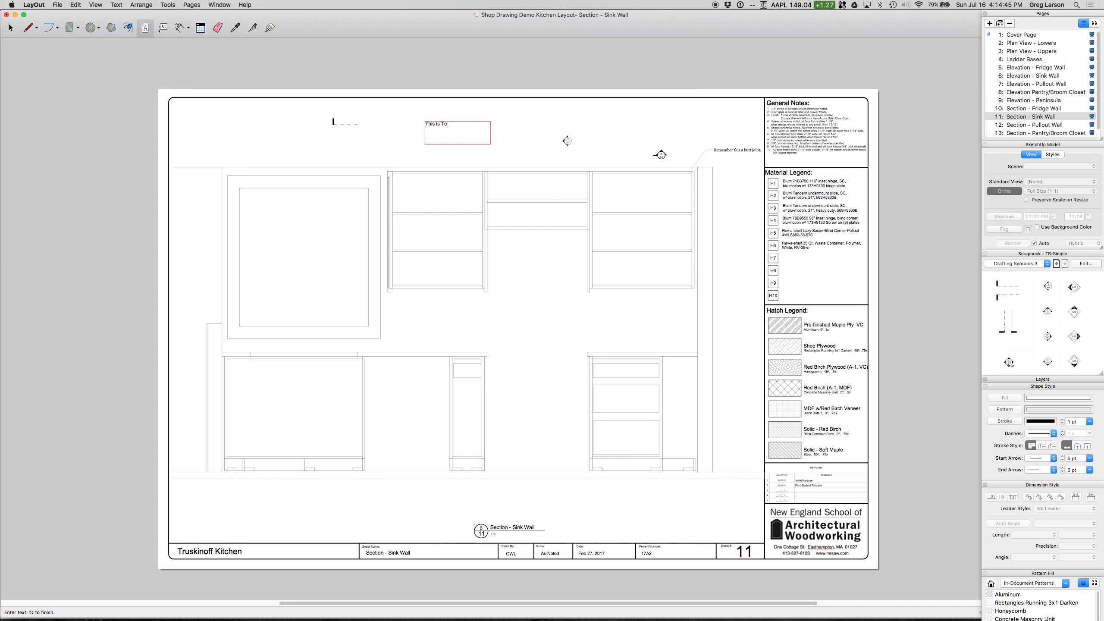
key("Escape")
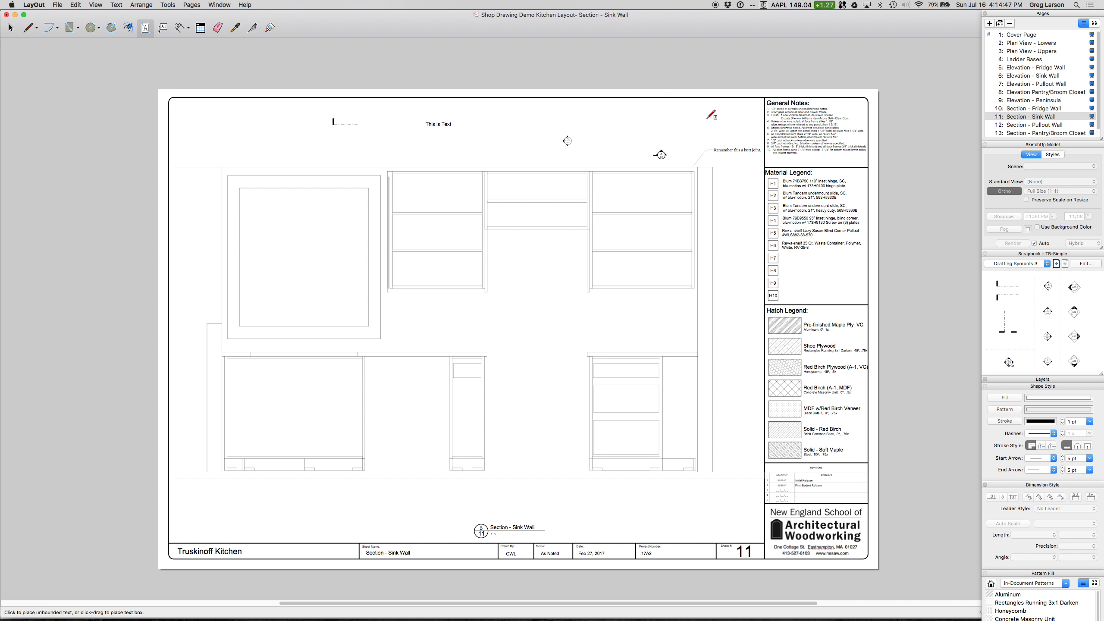
Step: Try to add a leader callout reading "This is a callout" at the rightmost upper cabinet's lower inner corner, and undo it
left_click(166, 29)
left_click_drag(588, 291, 529, 267)
key("Escape")
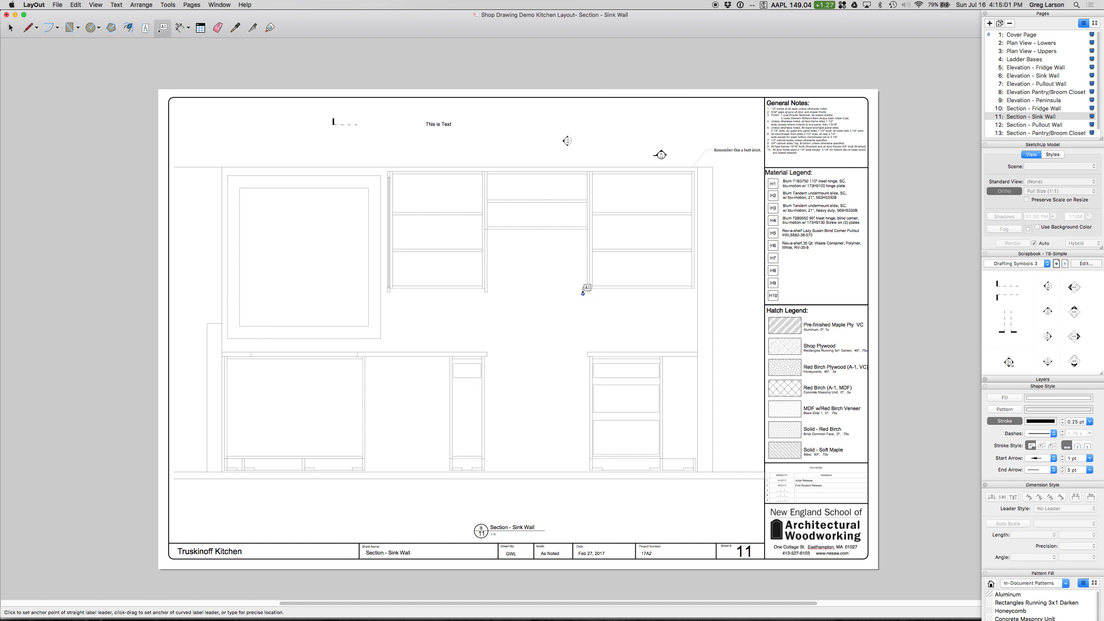
left_click(588, 292)
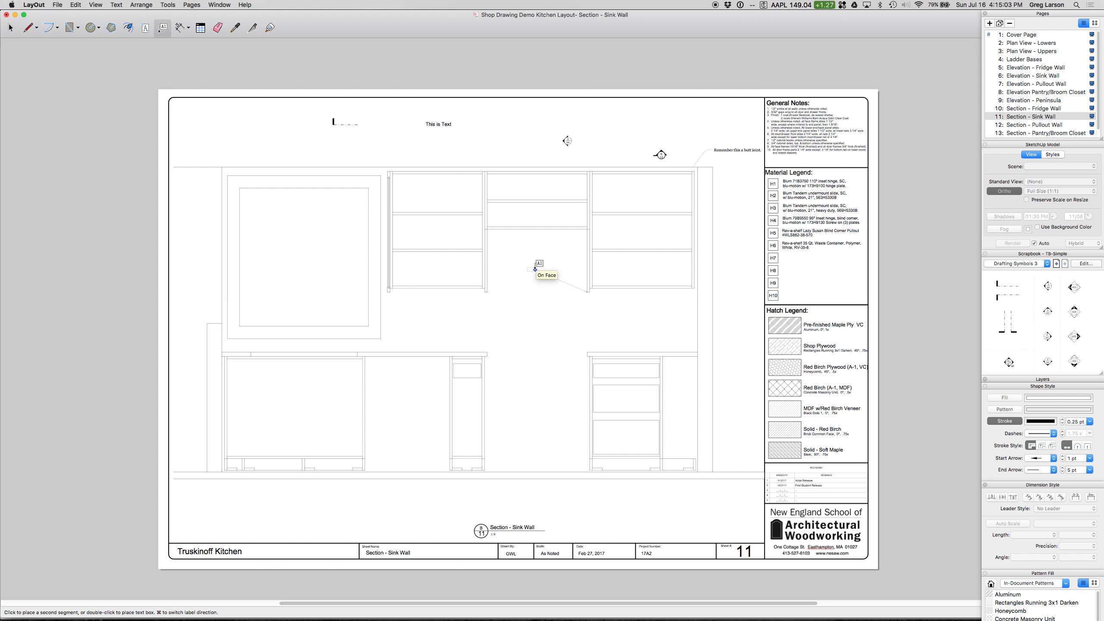
left_click(536, 270)
left_click(516, 269)
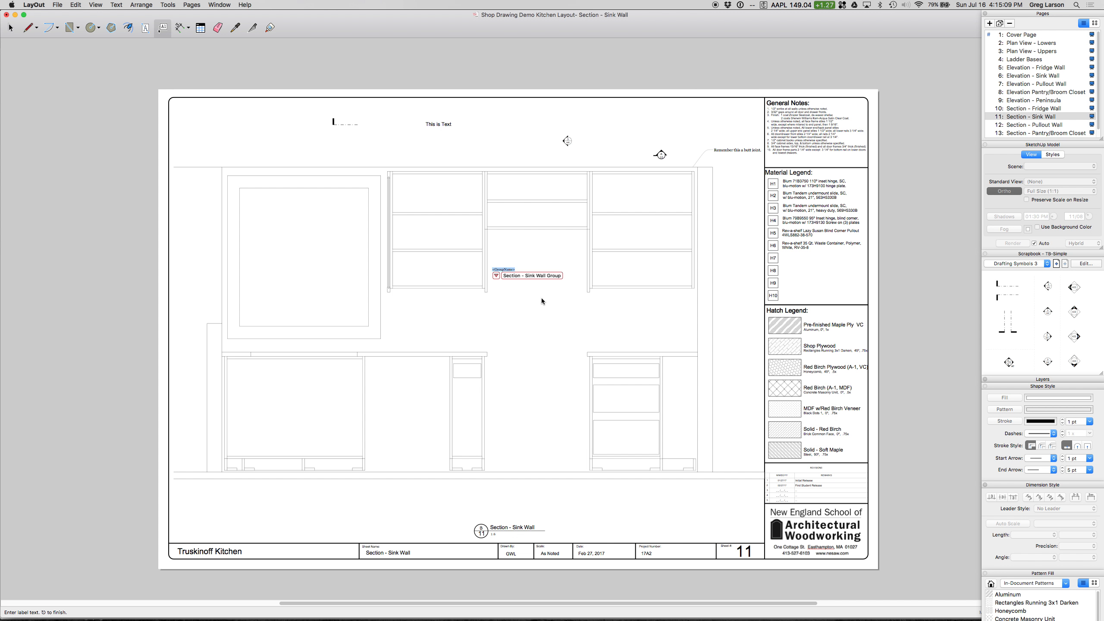
type("This is a callout")
key("Return")
key("BackSpace")
left_click(559, 306)
key("super+z")
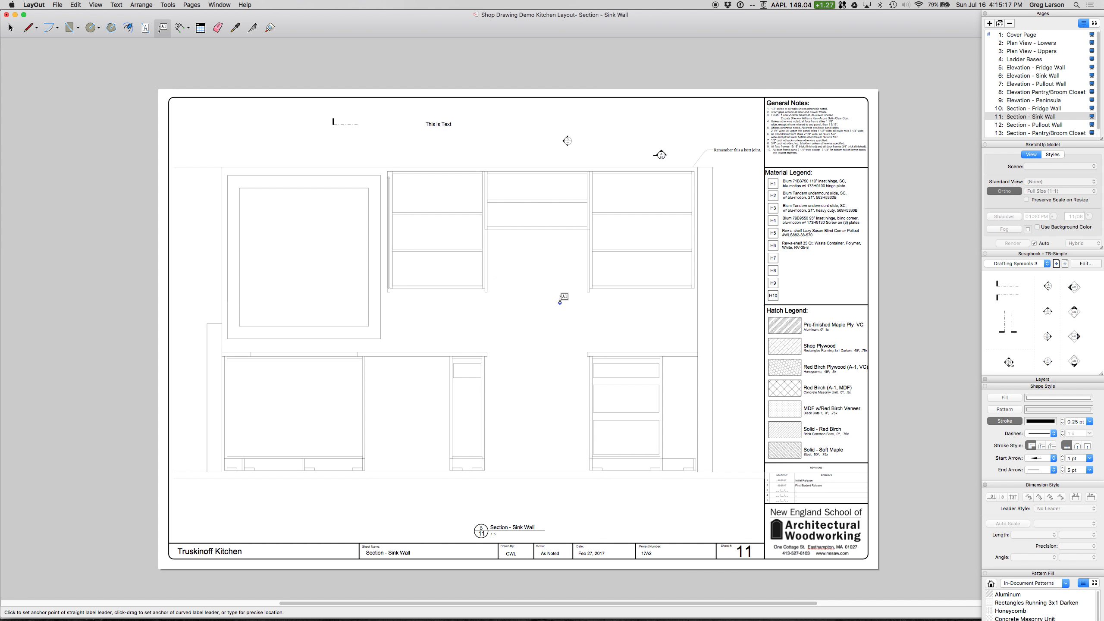
key("space")
left_click(527, 277)
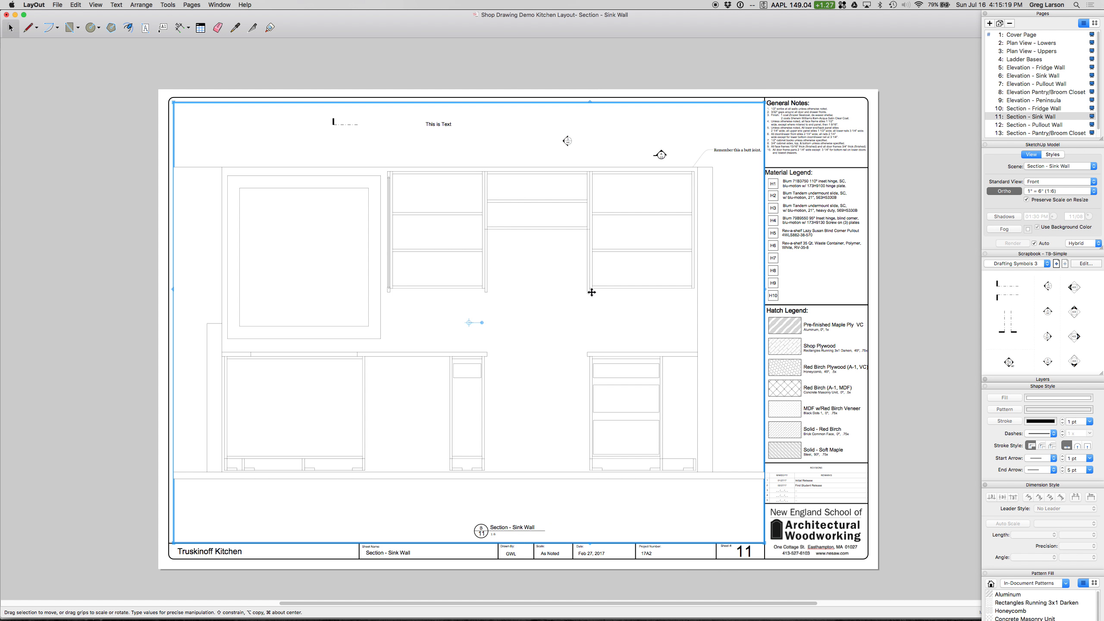
Step: Try again to place the "This is a callout" label, with a shorter leader to the same upper cabinet corner
left_click(163, 27)
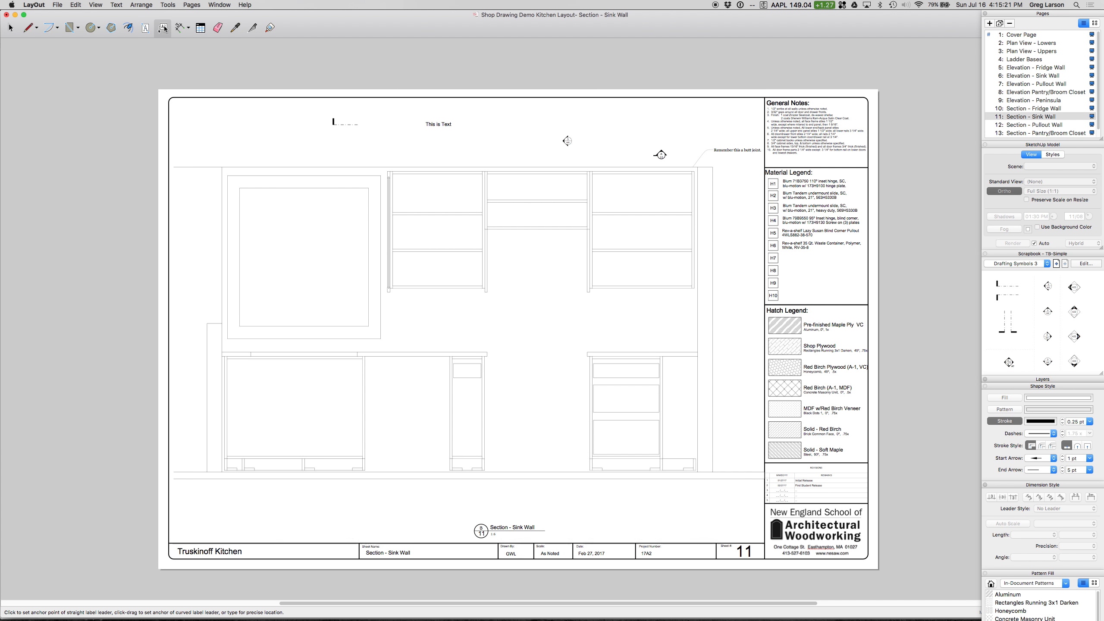
left_click(589, 291)
left_click(558, 273)
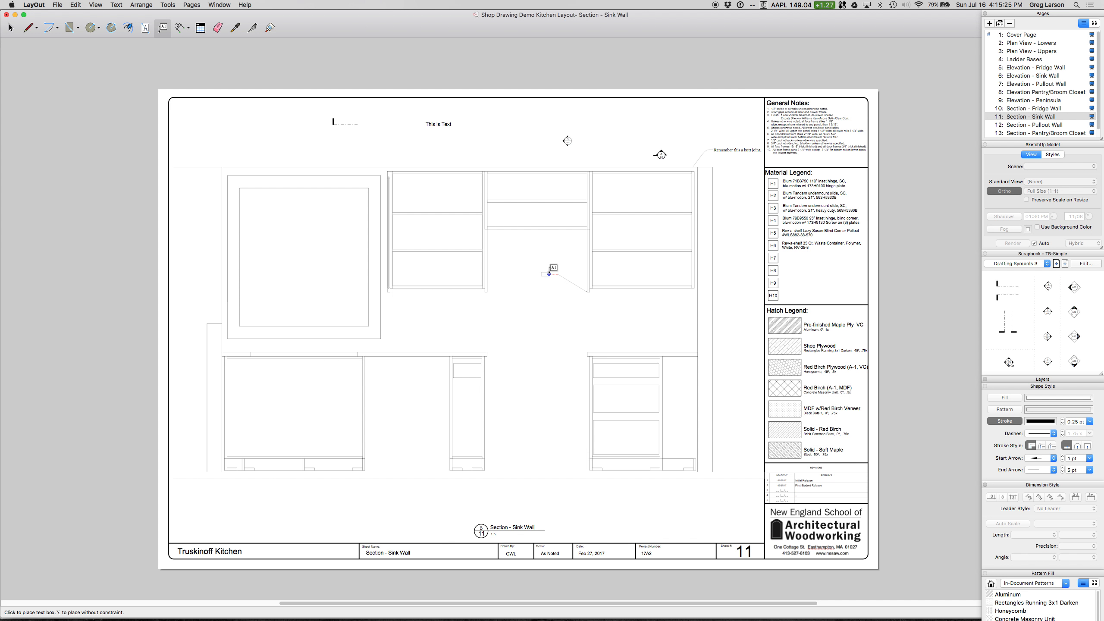
left_click(549, 275)
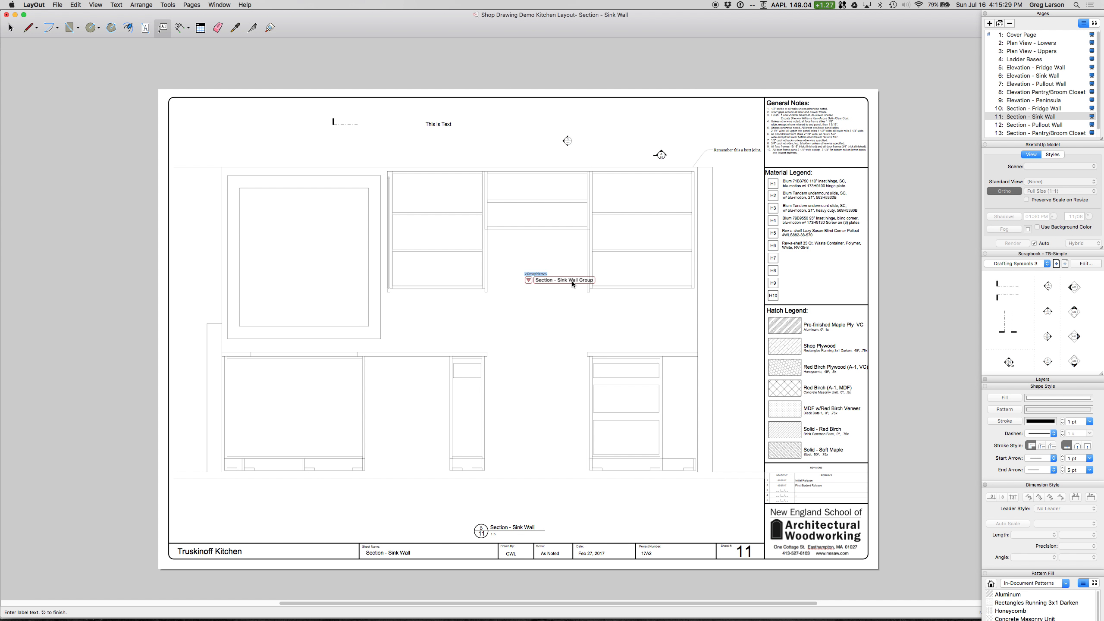
type("This is a callout")
left_click(528, 312)
key("space")
left_click(551, 275)
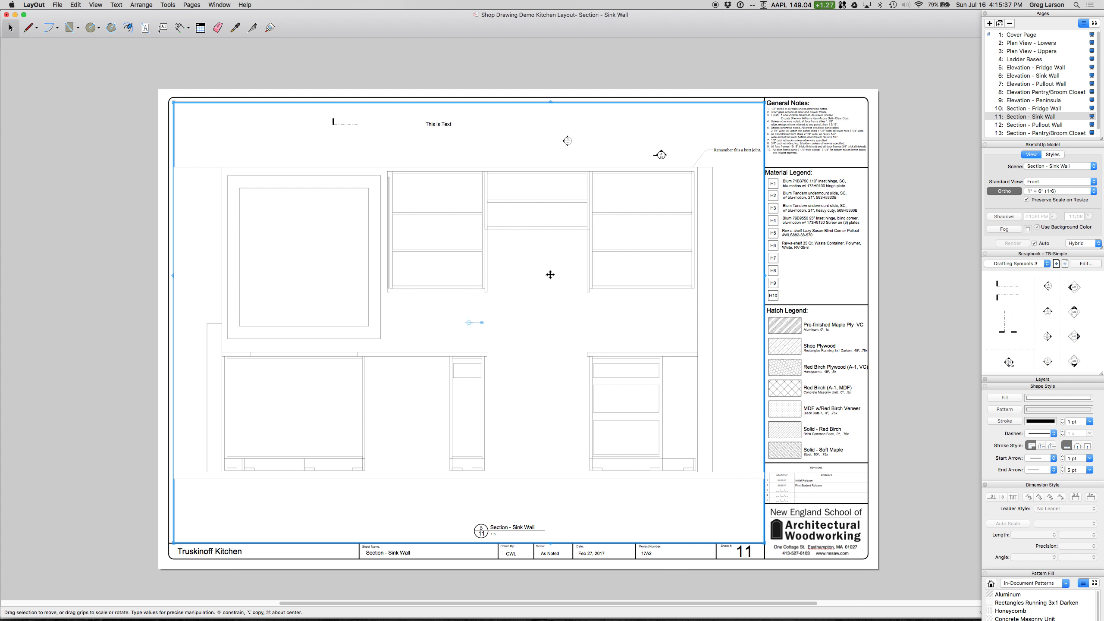
left_click(164, 28)
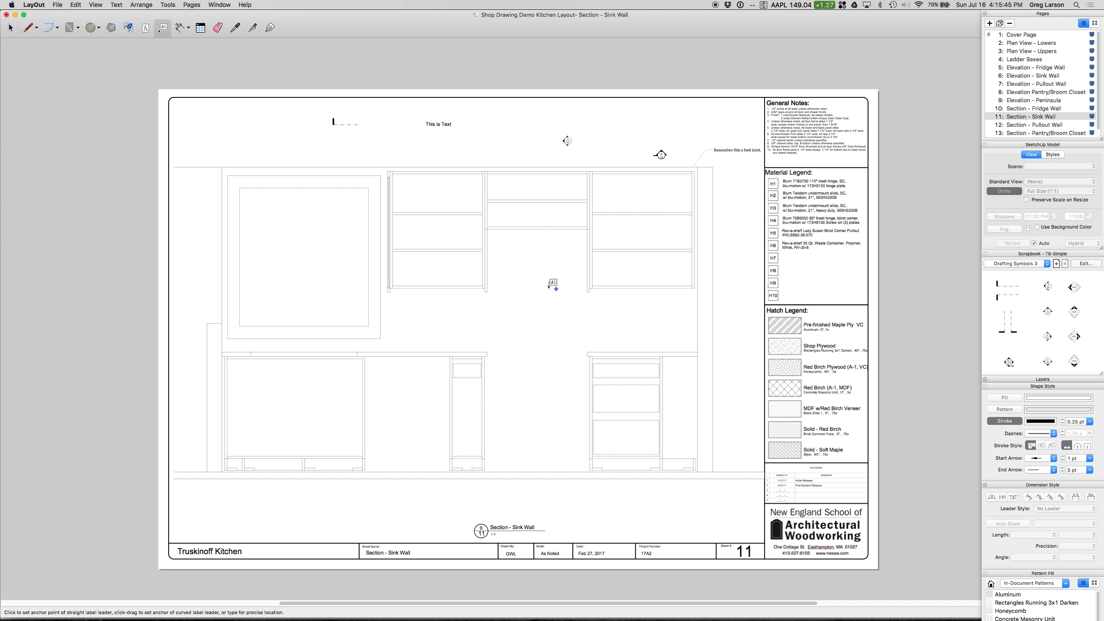
left_click(587, 292)
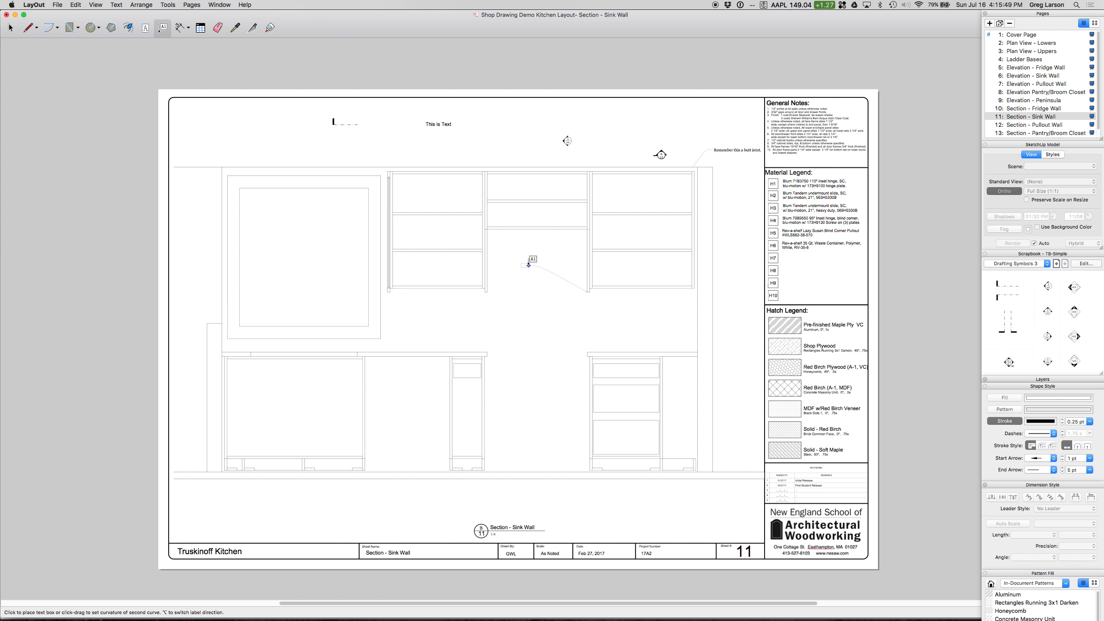
left_click(528, 263)
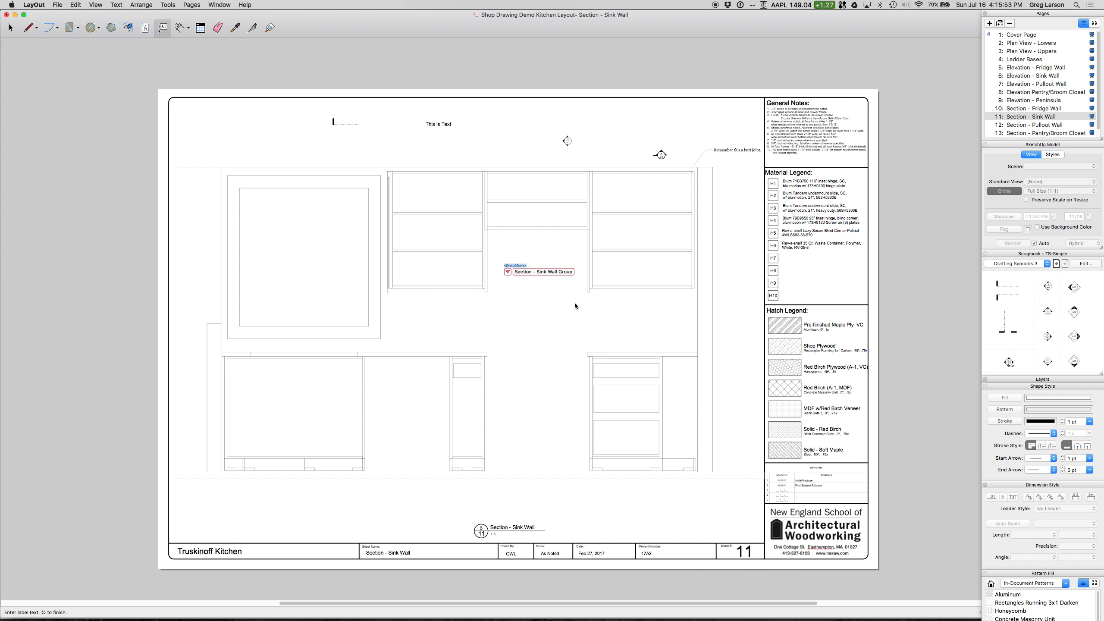
key("Escape")
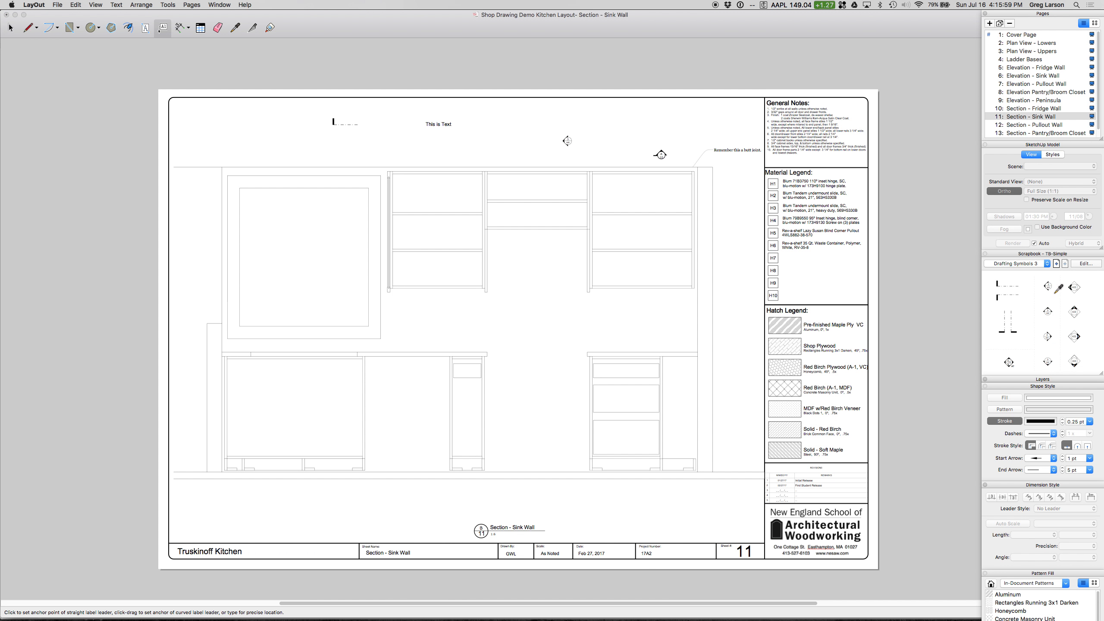
Step: Leave the Label tool, expand the layer list and make Dimensions the active layer
key("space")
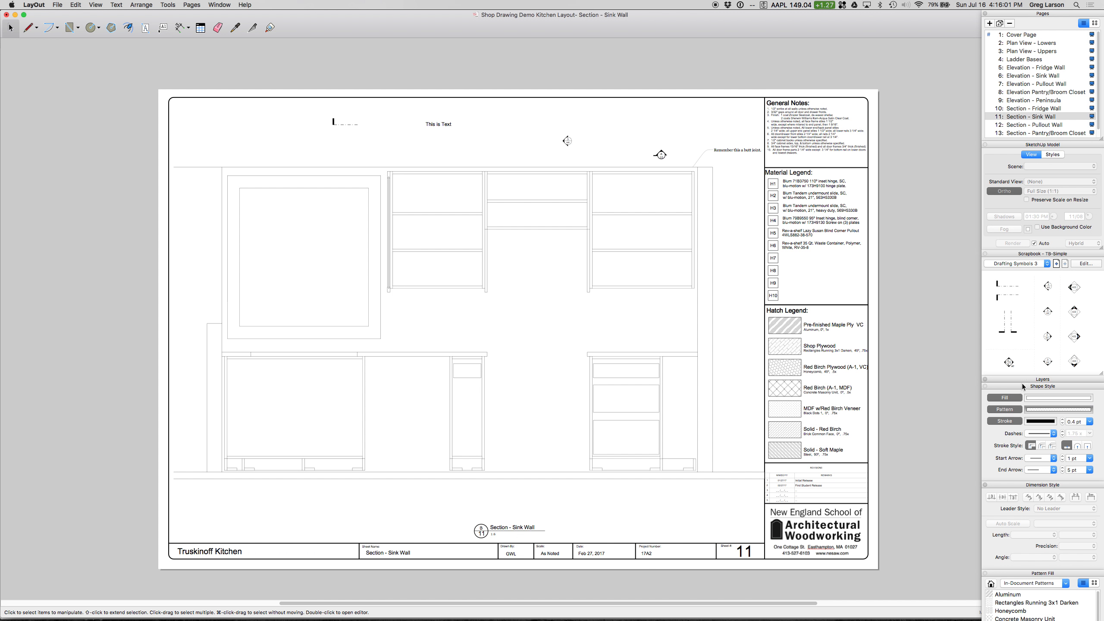
left_click(1023, 379)
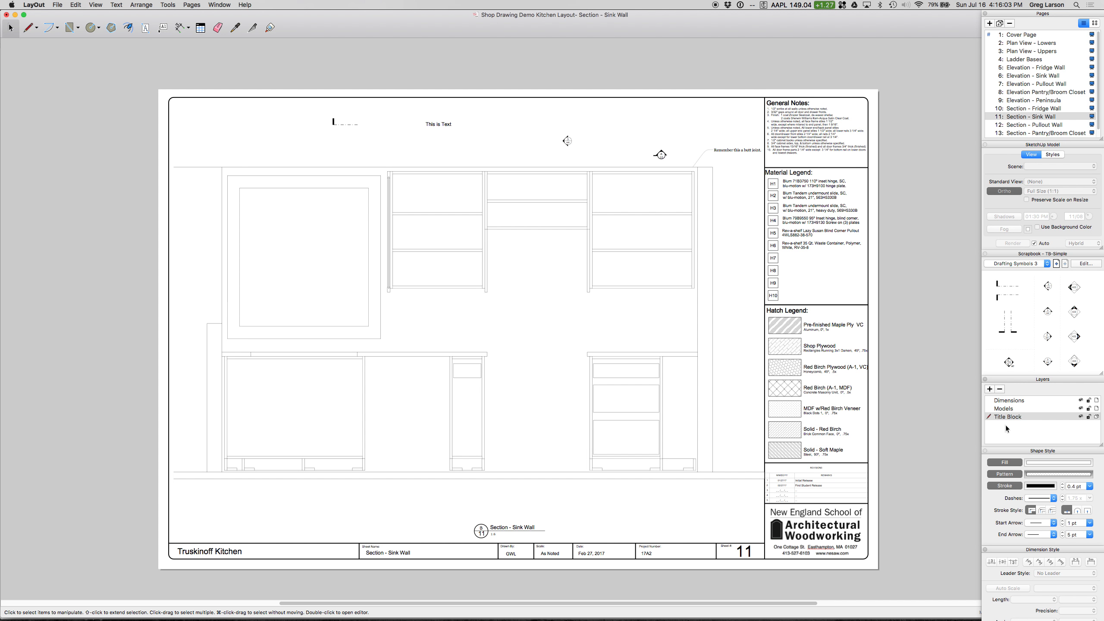
left_click(990, 401)
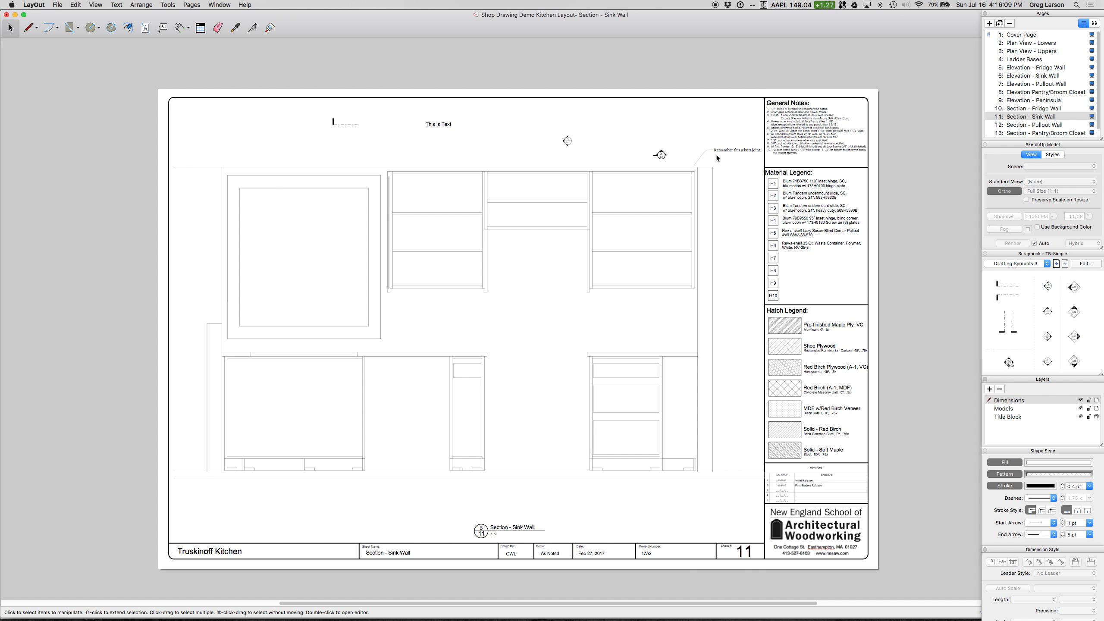
Step: With Dimensions as the active layer, add a single-line leader label reading "This is a callout" at the rightmost upper cabinet's lower inner corner
left_click(726, 151)
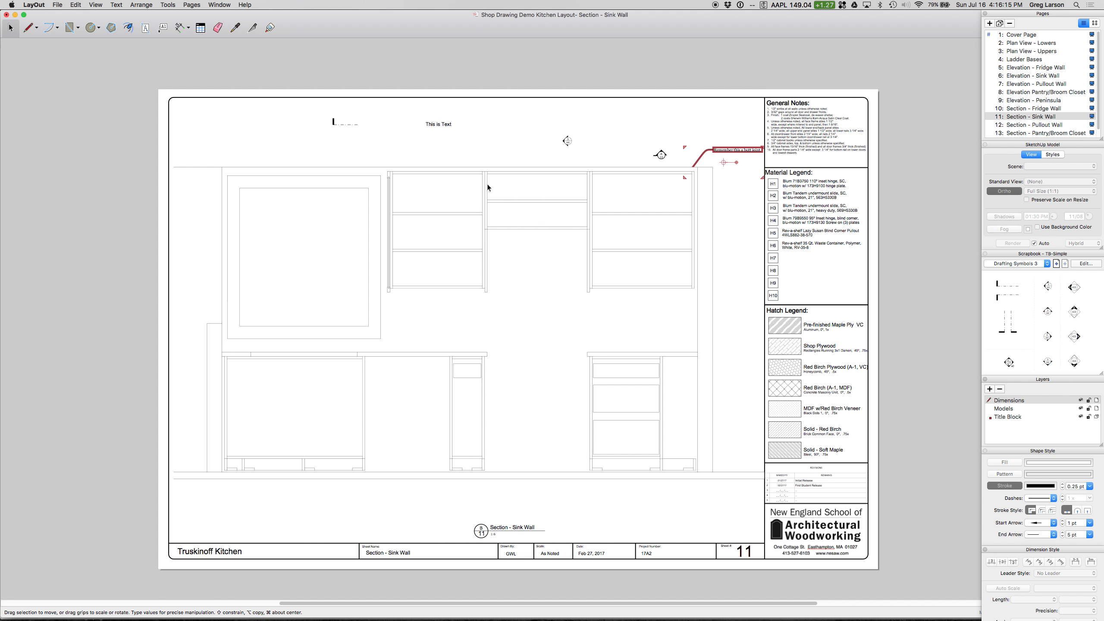
double_click(1007, 405)
left_click(165, 29)
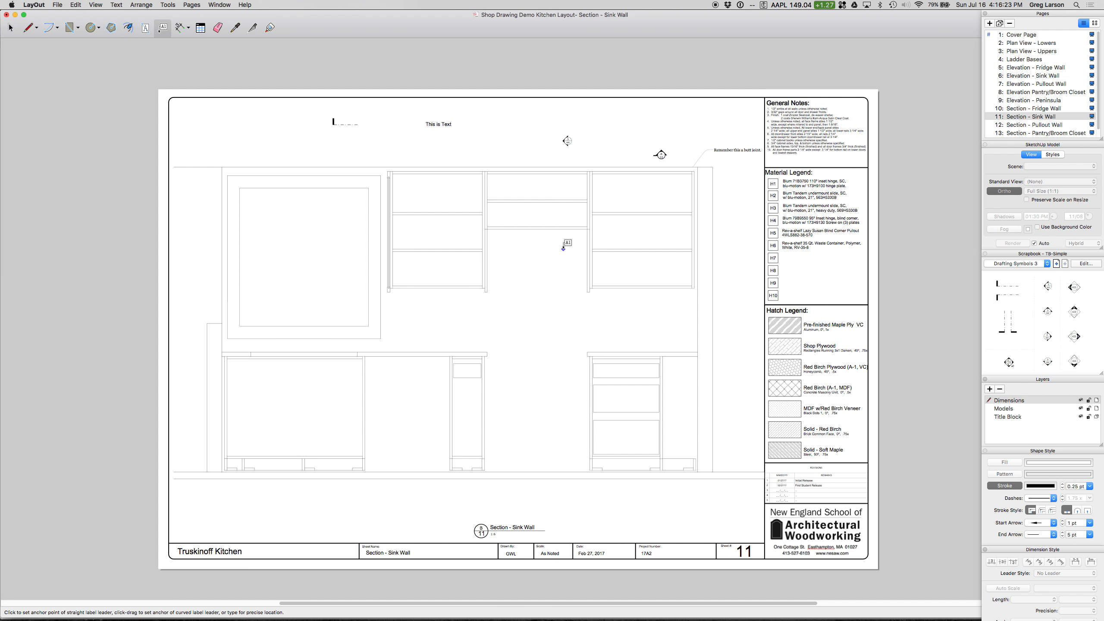
left_click(588, 292)
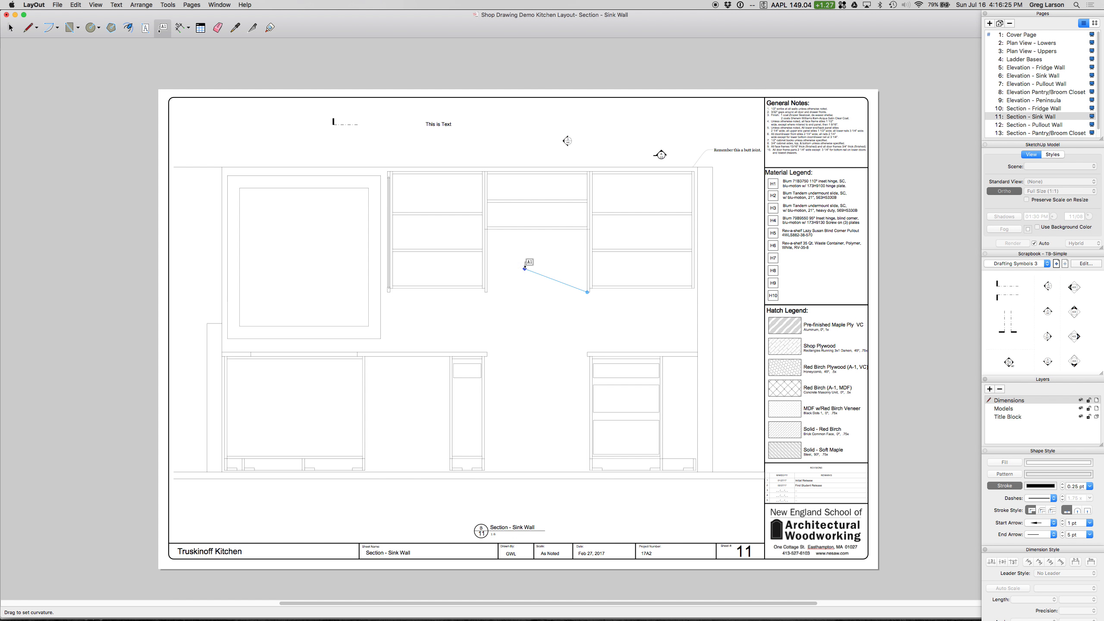
left_click(527, 268)
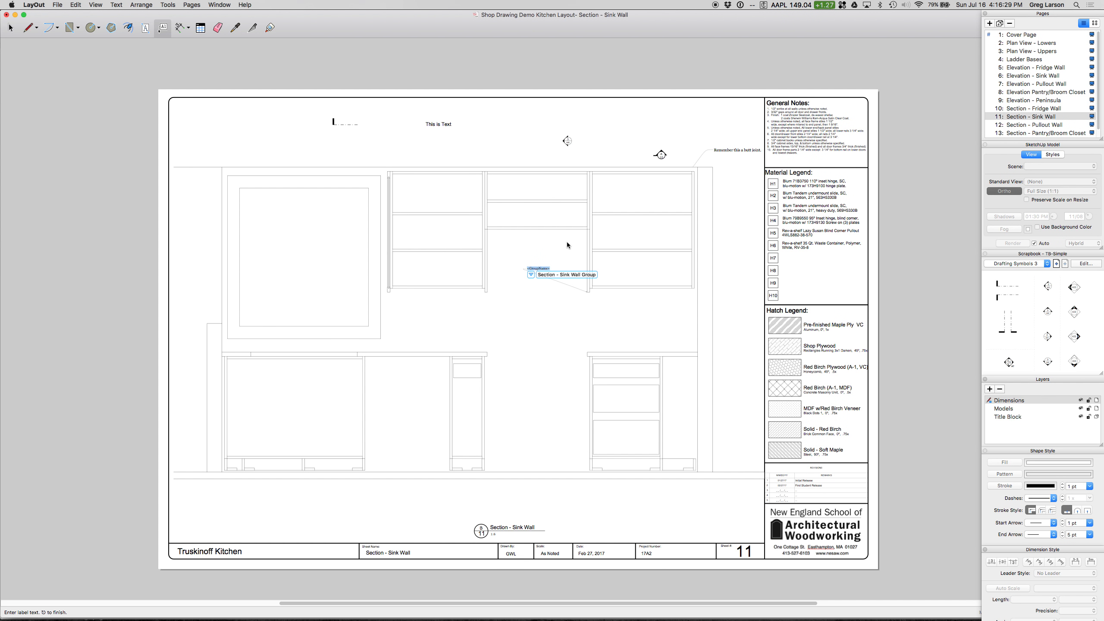
type("This is a callout")
key("Return")
key("Escape")
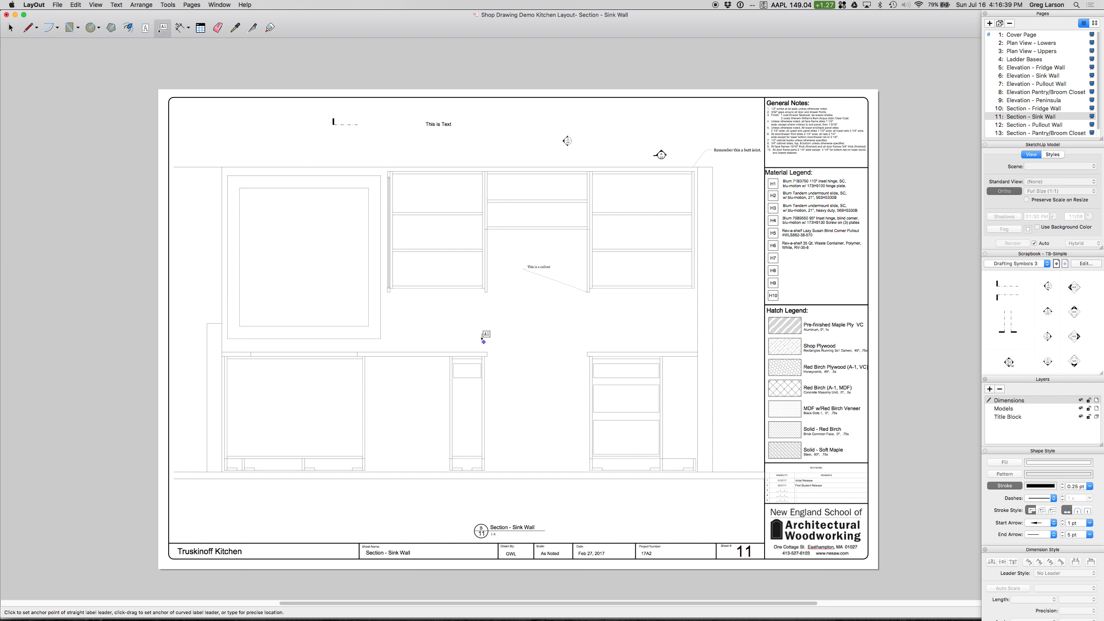
Step: Add a label reading "Straight Line Callout" with a two-segment straight leader from the leftmost shelved upper cabinet's lower inner corner
left_click(487, 291)
mouse_move(487, 292)
left_mouse_down()
mouse_move(535, 311)
mouse_move(488, 293)
left_mouse_up()
left_click(488, 292)
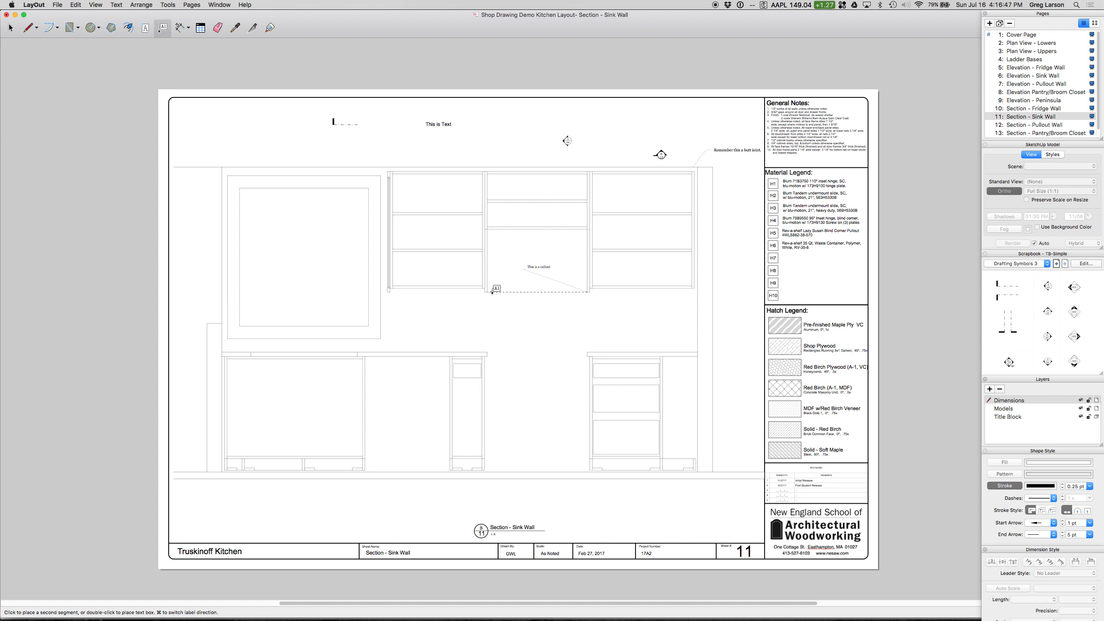
left_click(547, 314)
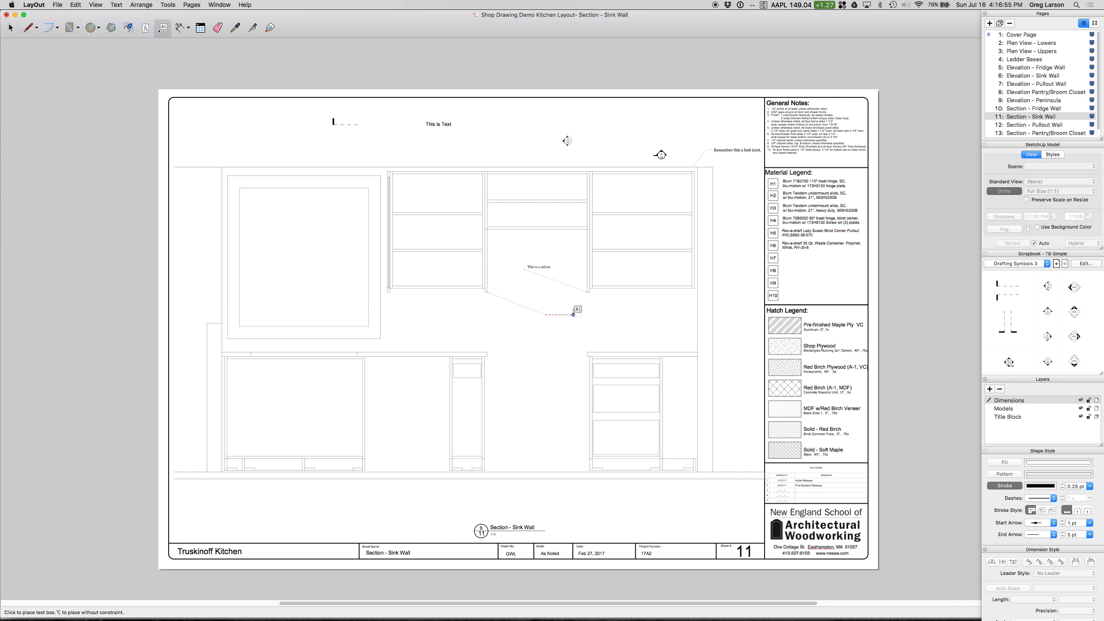
left_click(577, 314)
type("Straight Line Callout")
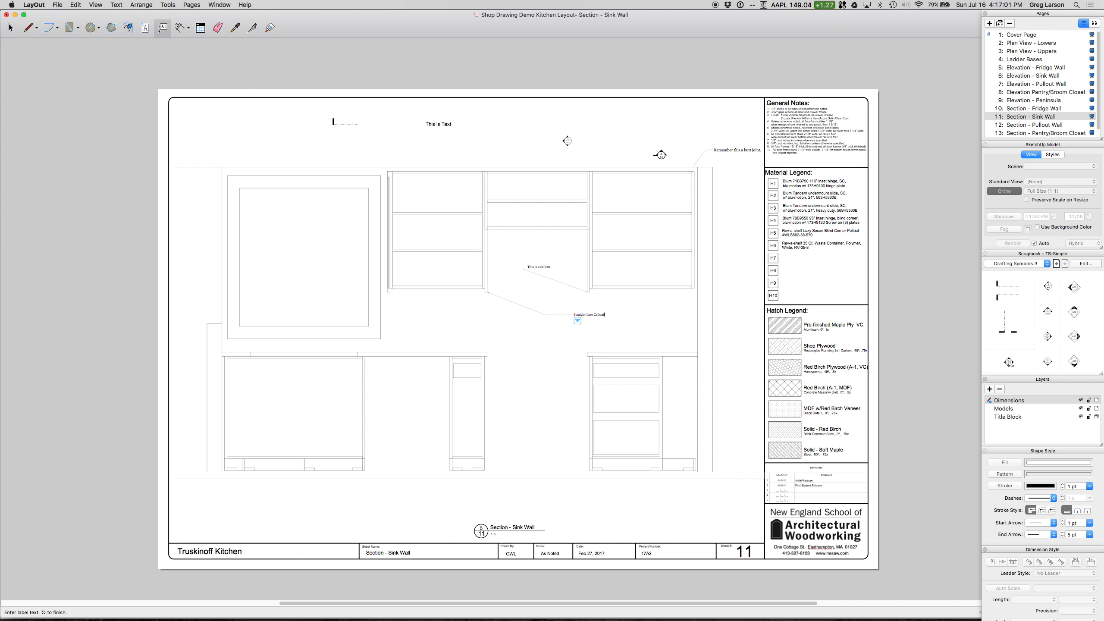
key("Return")
key("Escape")
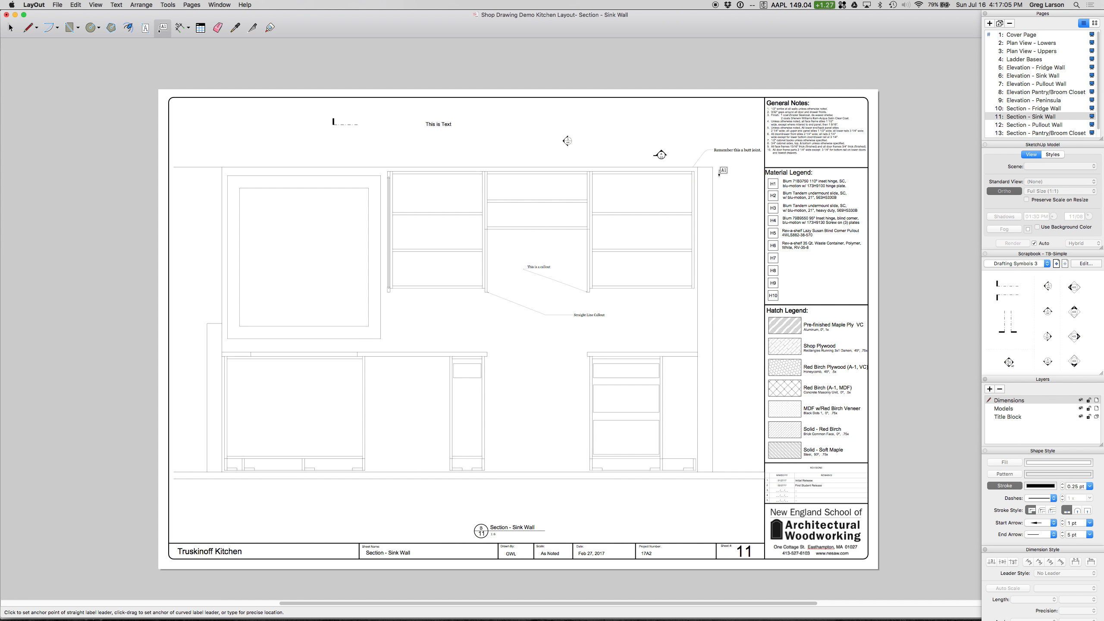
Step: Add a label reading "Curved Callout" with a curved leader from the rightmost upper cabinet's lower outer corner
left_click(692, 288)
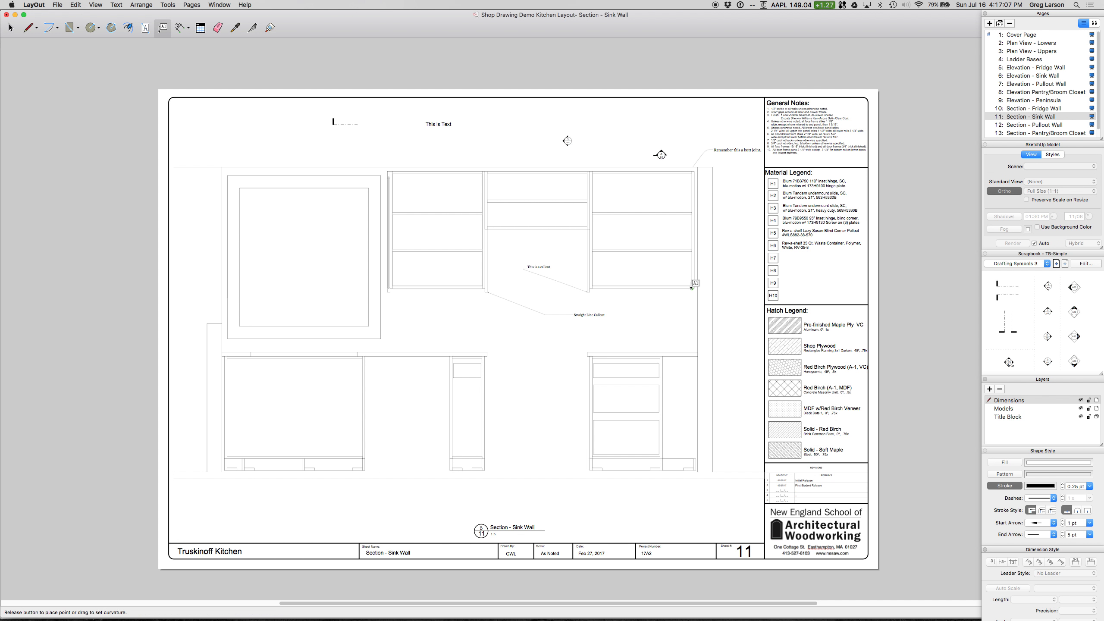
mouse_move(655, 315)
left_mouse_down()
mouse_move(670, 310)
mouse_move(660, 314)
left_mouse_up()
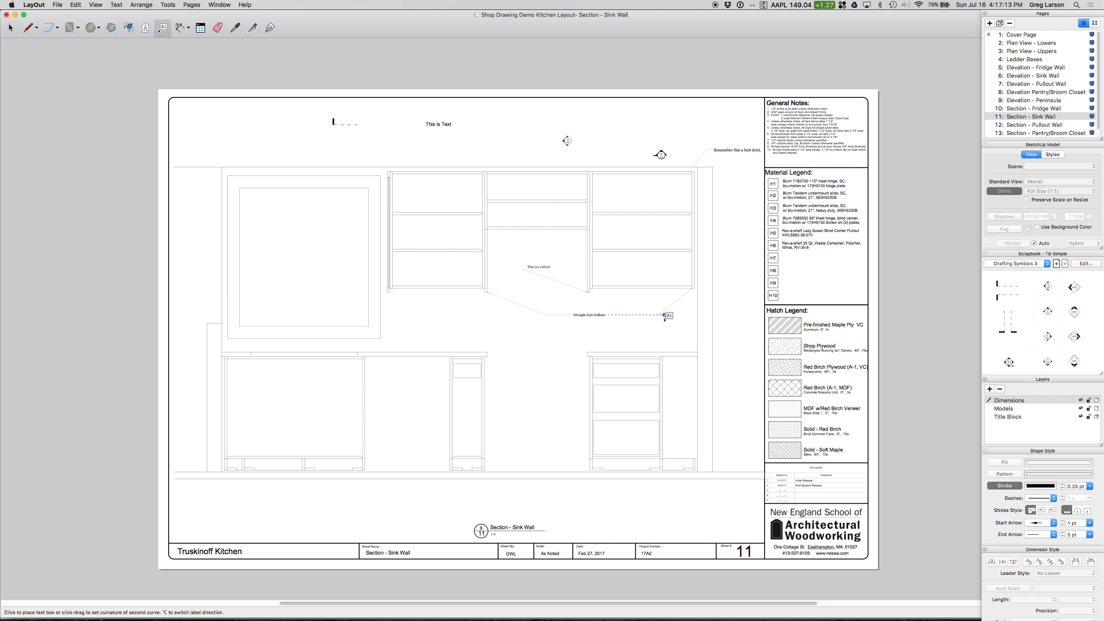
left_click(731, 314)
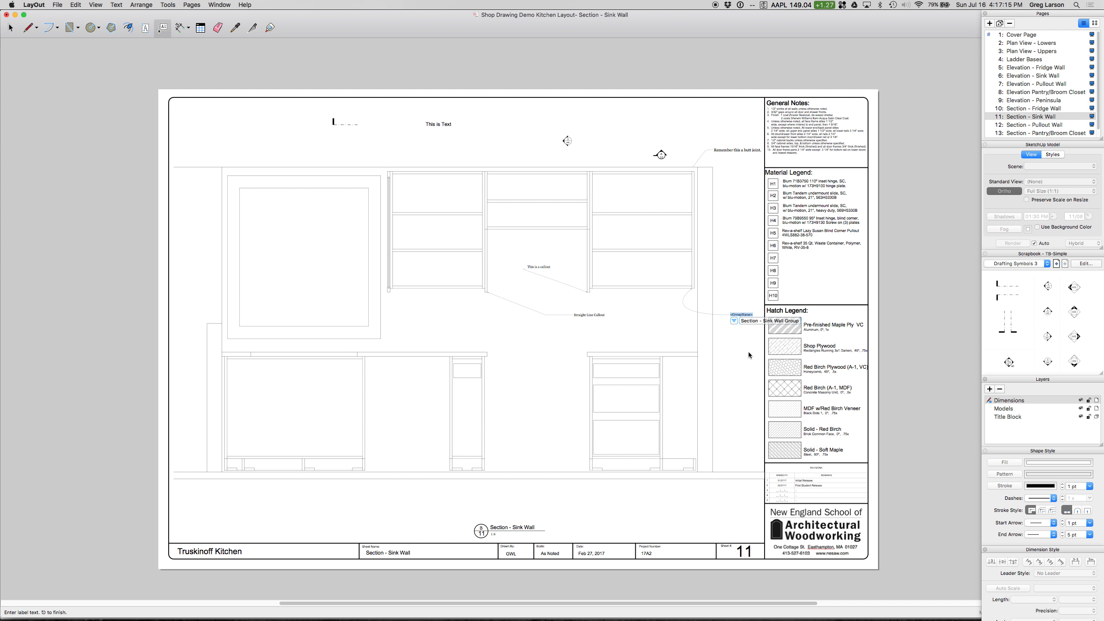
type("Cut")
key("Escape")
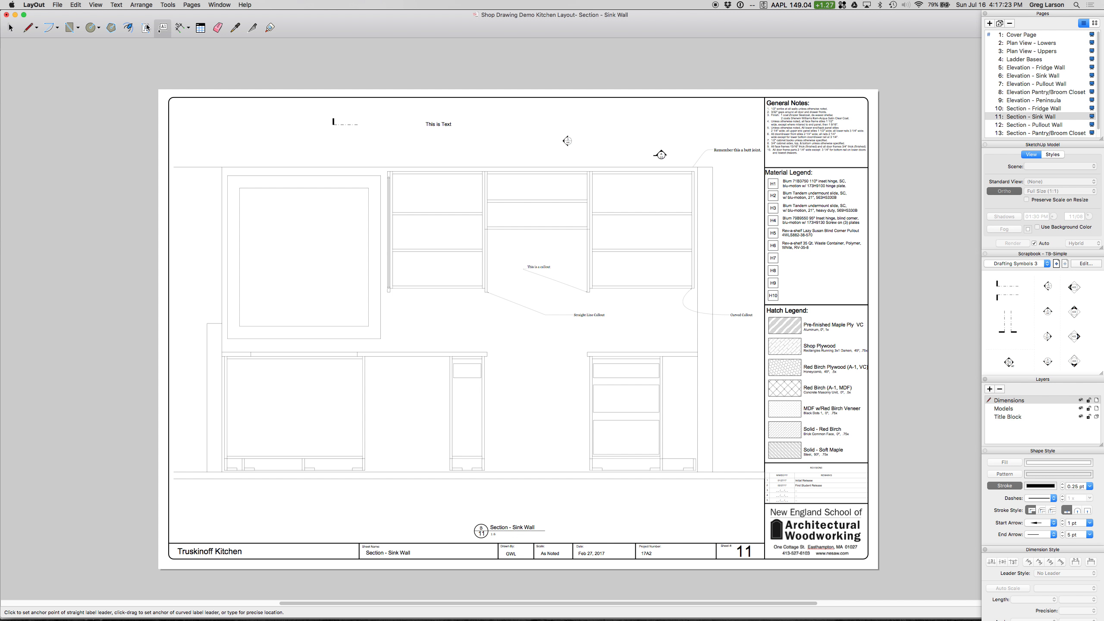
Step: Start the Linear Dimension tool, collapse the shape style settings, and review the dimension leader style and length format options
left_click(180, 28)
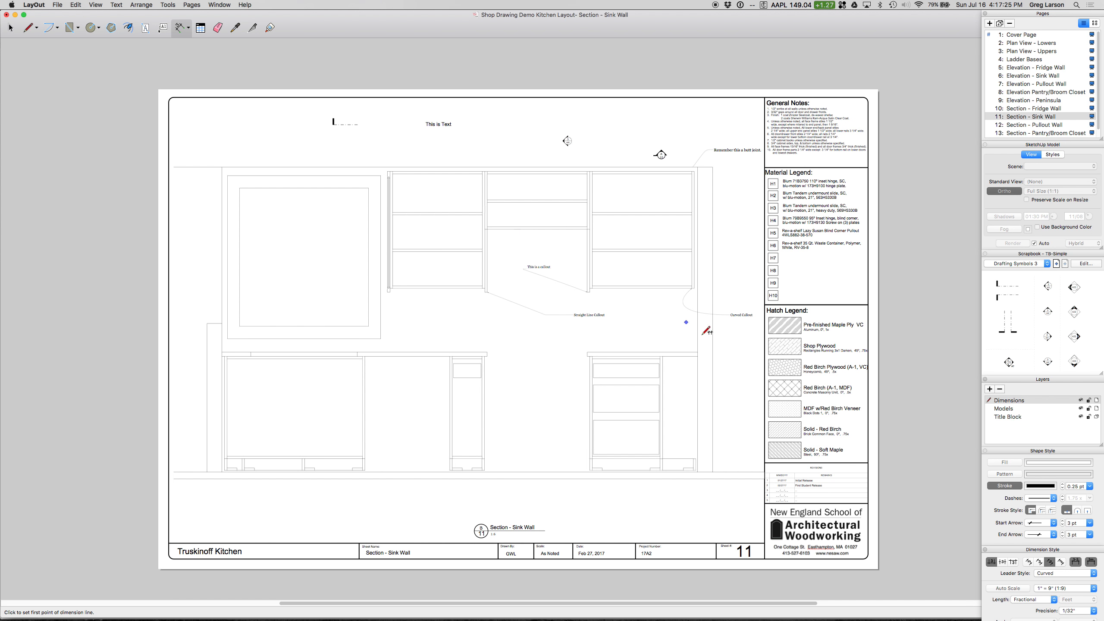
left_click(1026, 453)
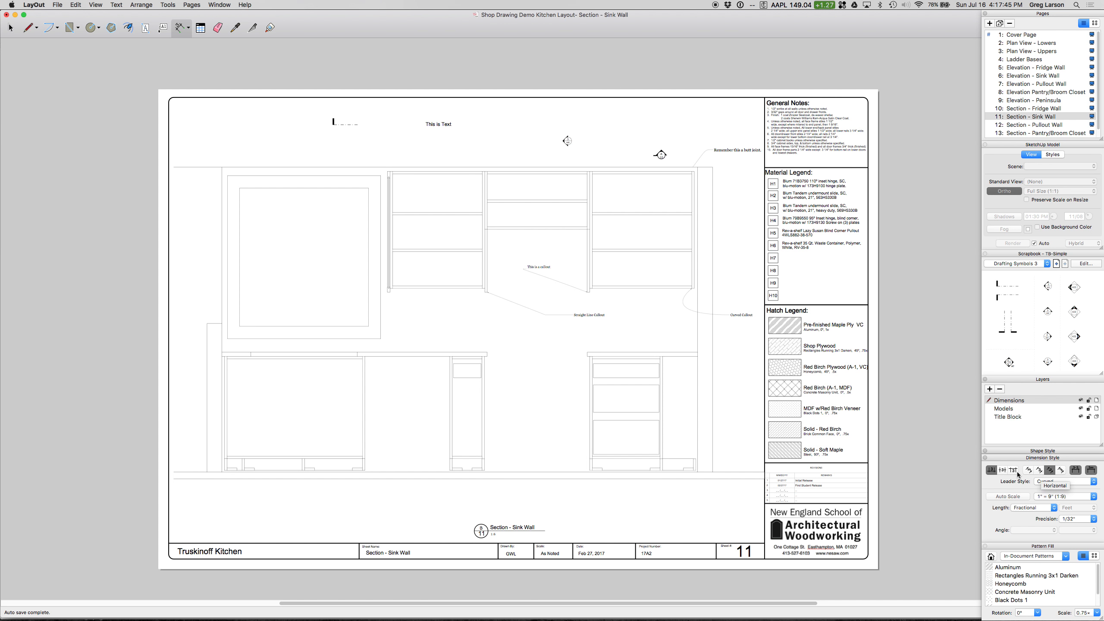
left_click(1085, 483)
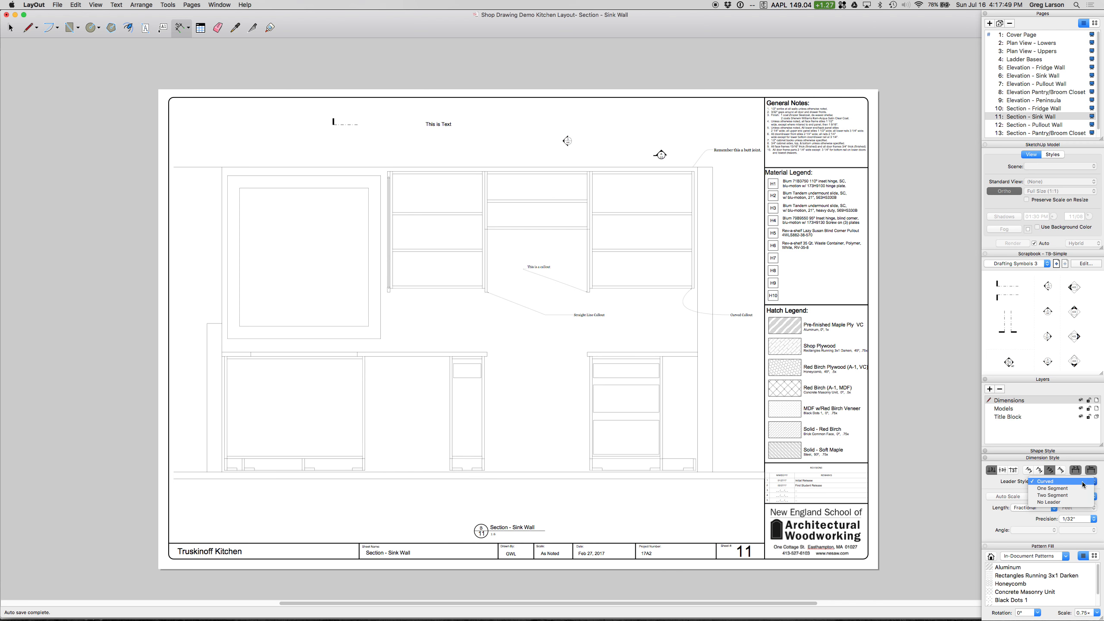
left_click(1103, 483)
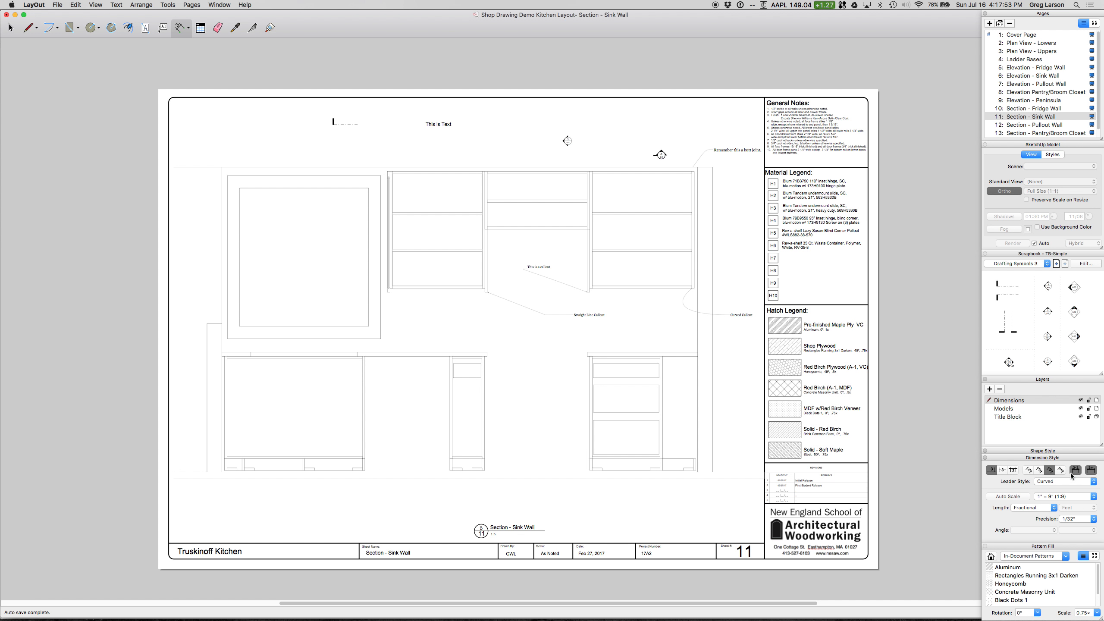
left_click(1038, 507)
left_click(1041, 508)
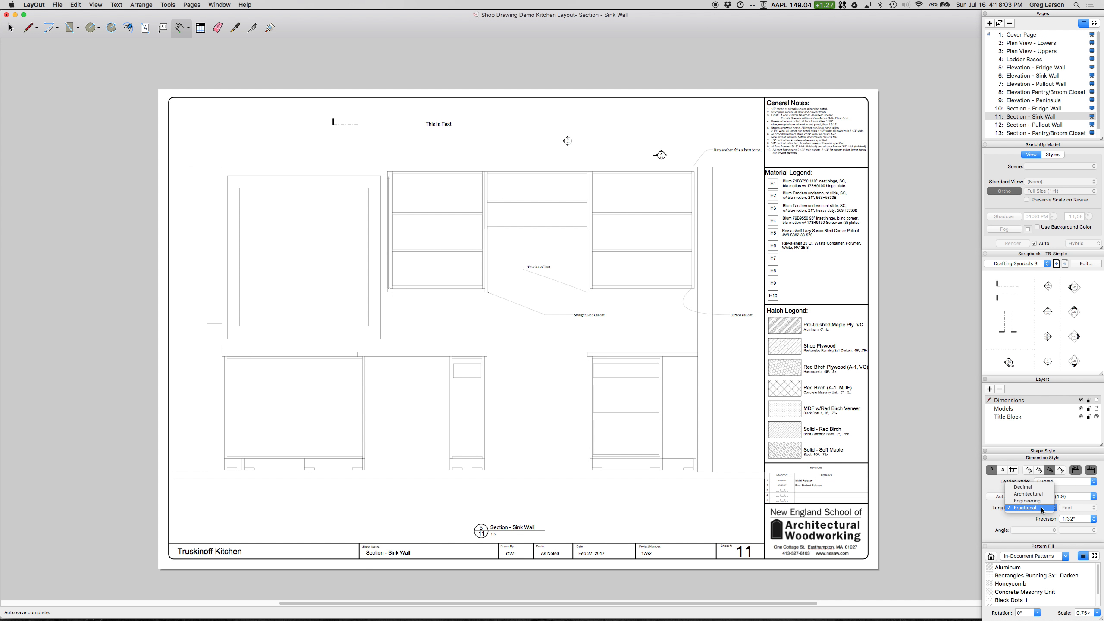
left_click(1040, 507)
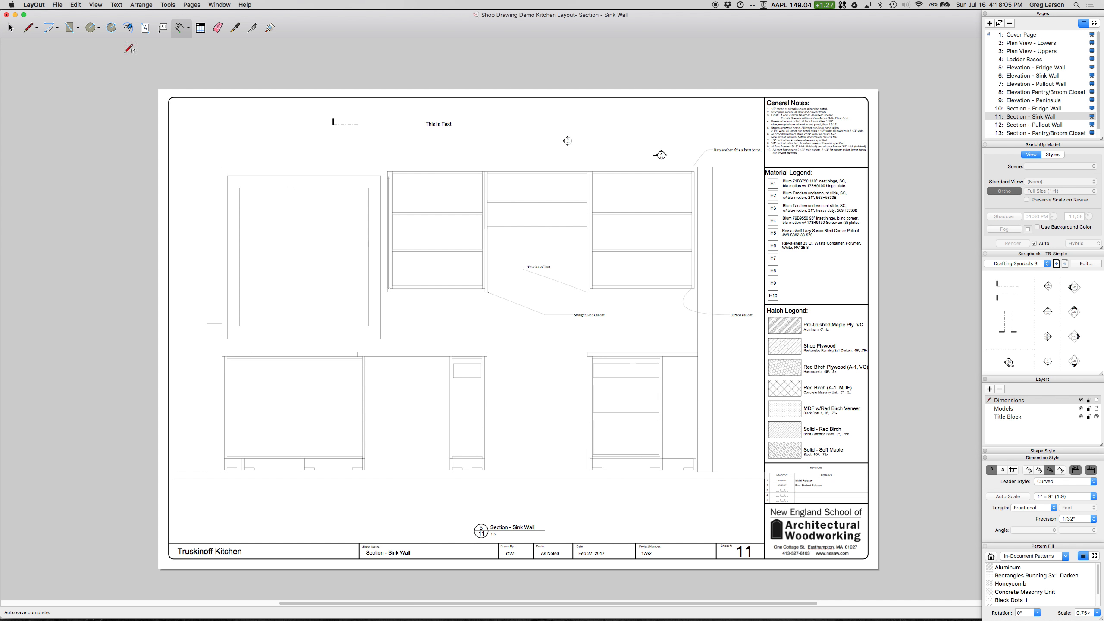
Step: Look through the Scales section of the application preferences
left_click(56, 5)
mouse_move(35, 4)
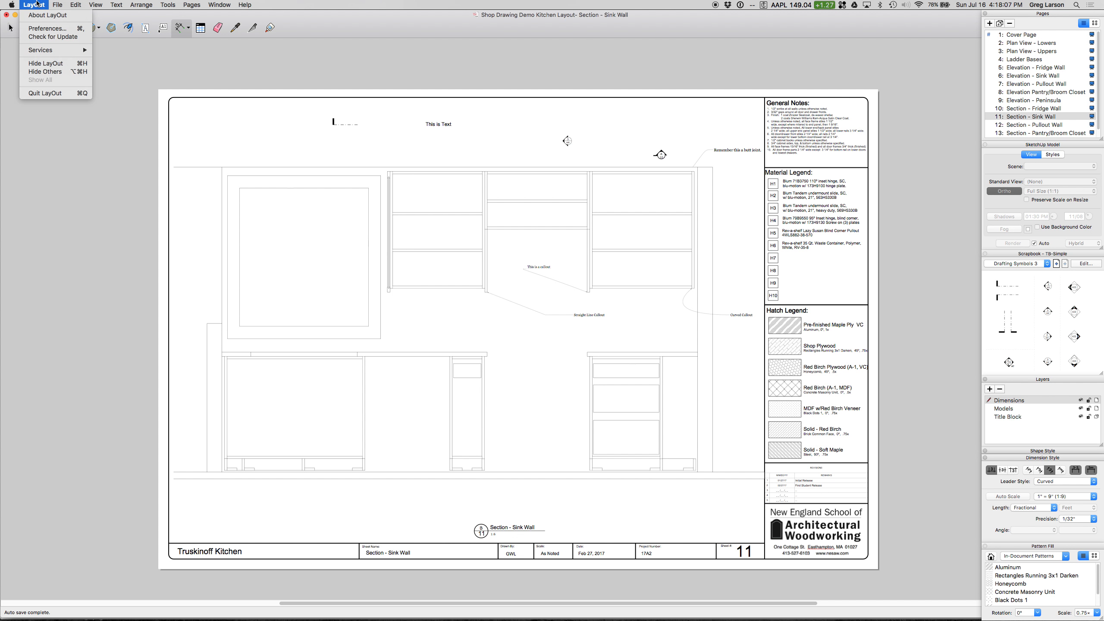
left_click(45, 31)
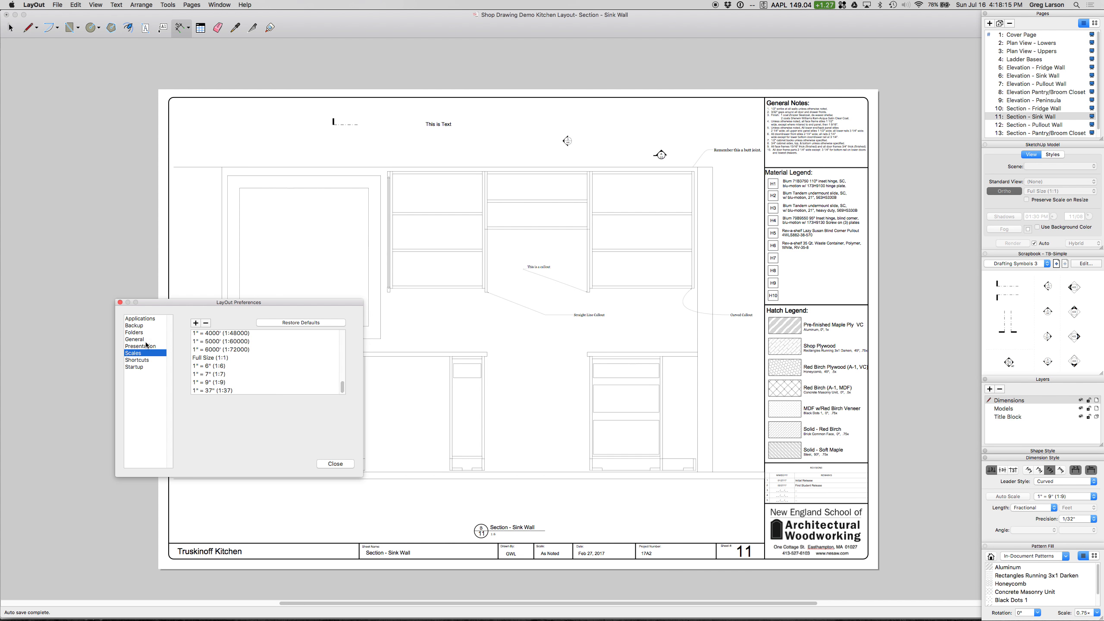
left_click(120, 303)
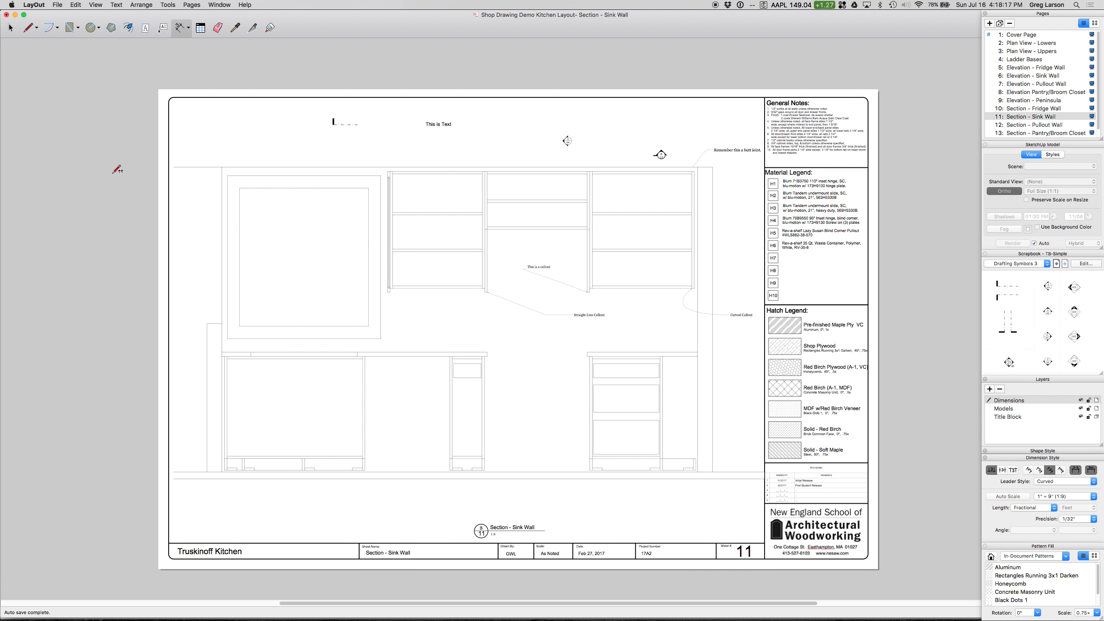
Step: In the document's length units, try the Decimal format, view its unit choices, and restore the Fractional format
left_click(57, 5)
left_click(76, 122)
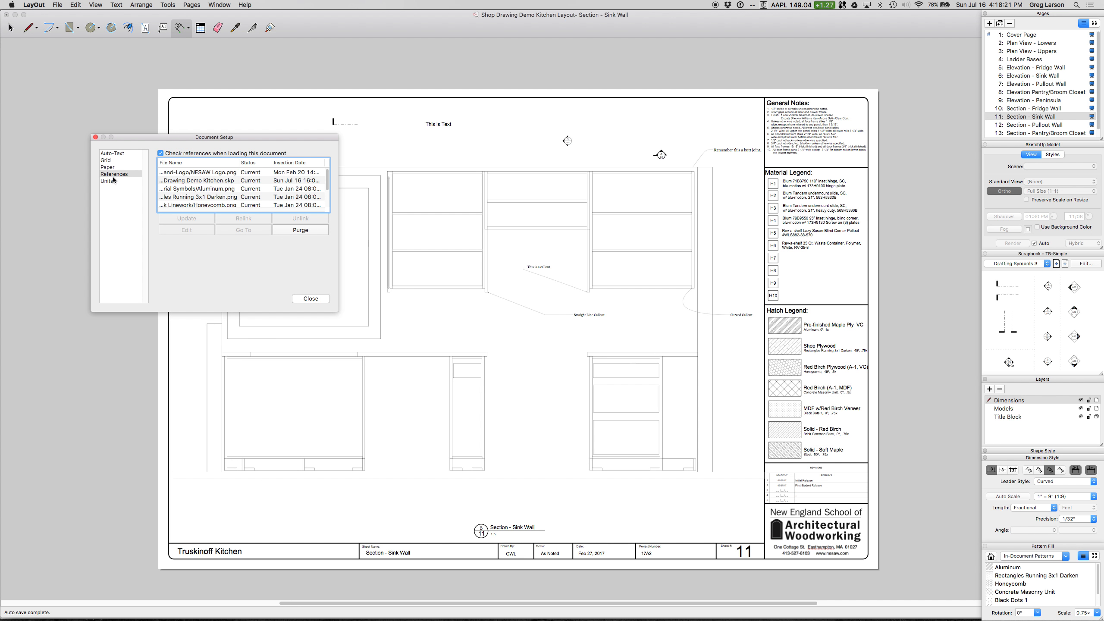
left_click(114, 181)
left_click(246, 163)
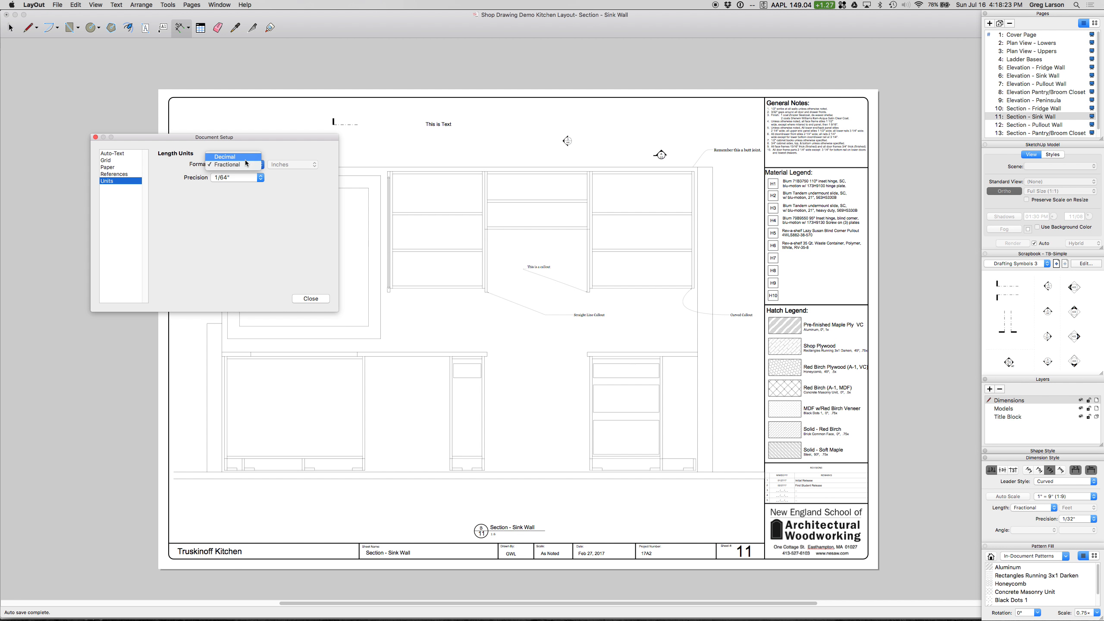
left_click(278, 145)
left_click(240, 157)
left_click(299, 166)
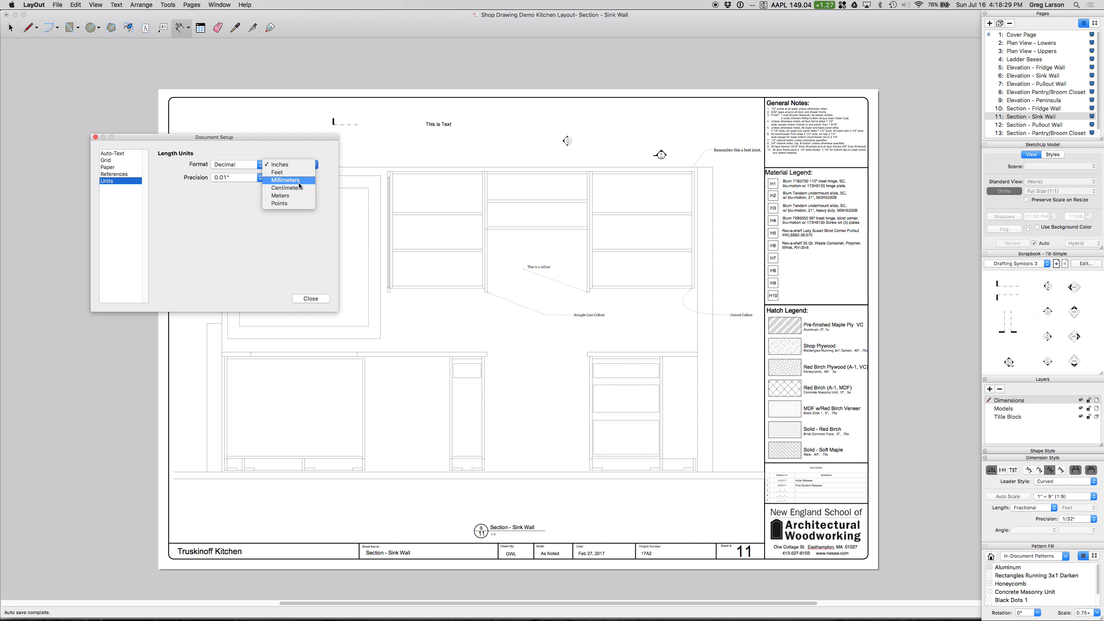
left_click(268, 151)
left_click(247, 163)
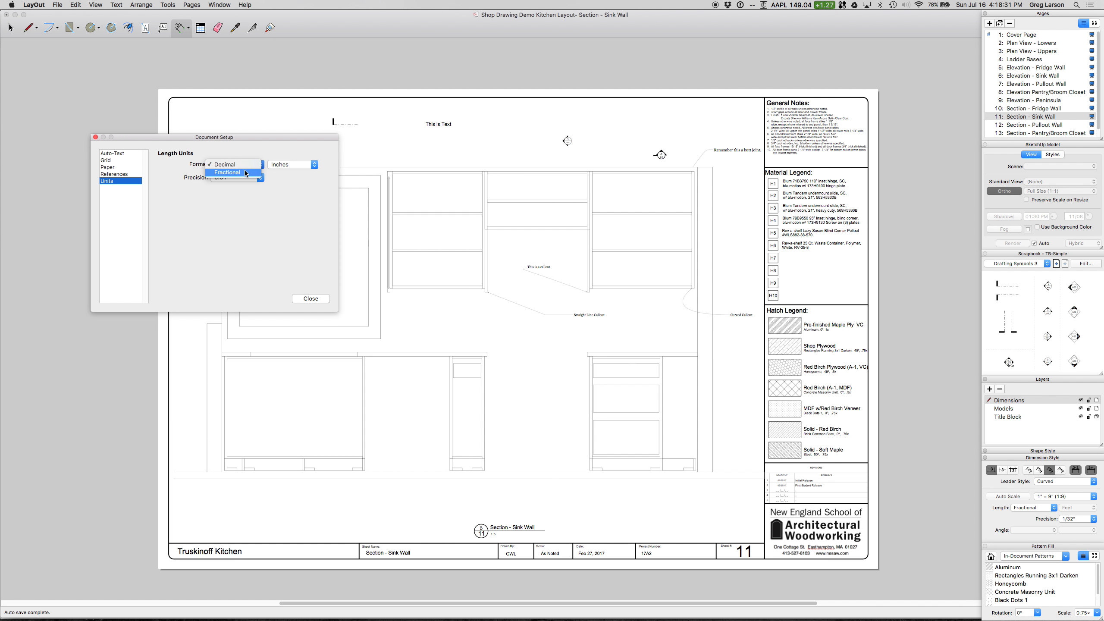
left_click(246, 172)
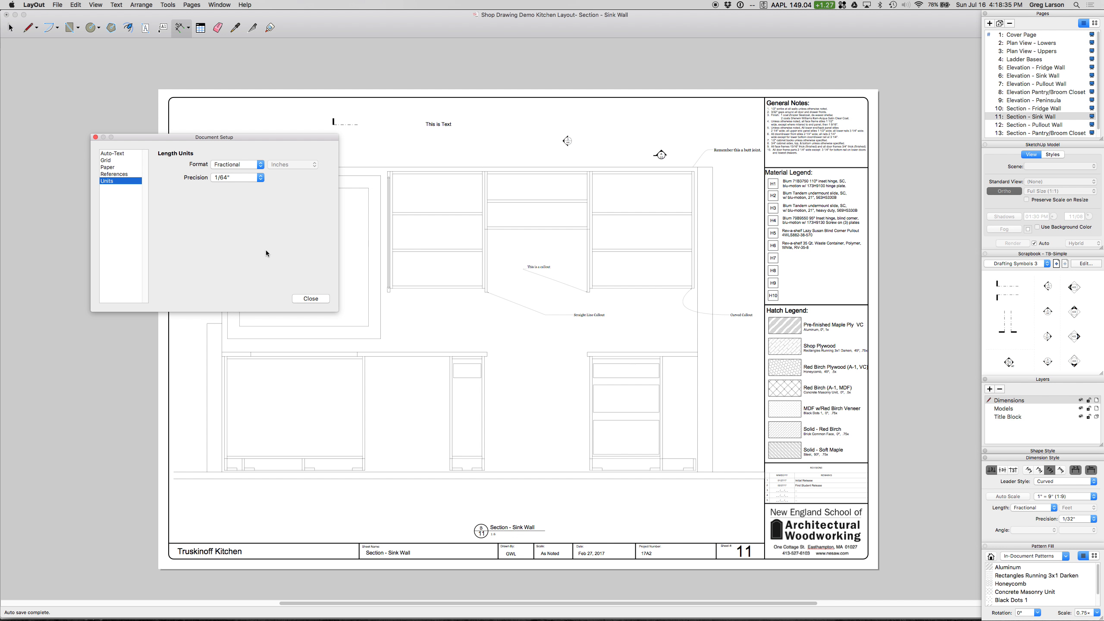
left_click(97, 138)
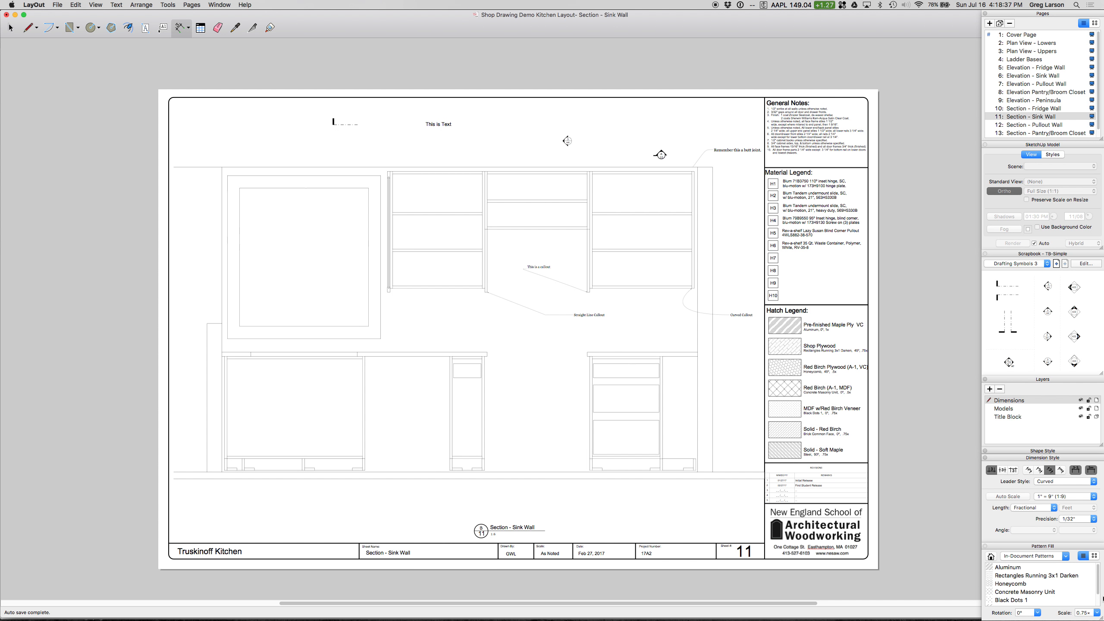
Step: Set the dimension precision to 1/64" and dimension the leftmost shelved upper cabinet's width above its top edge
left_click(1075, 522)
left_click(1076, 527)
left_click(388, 171)
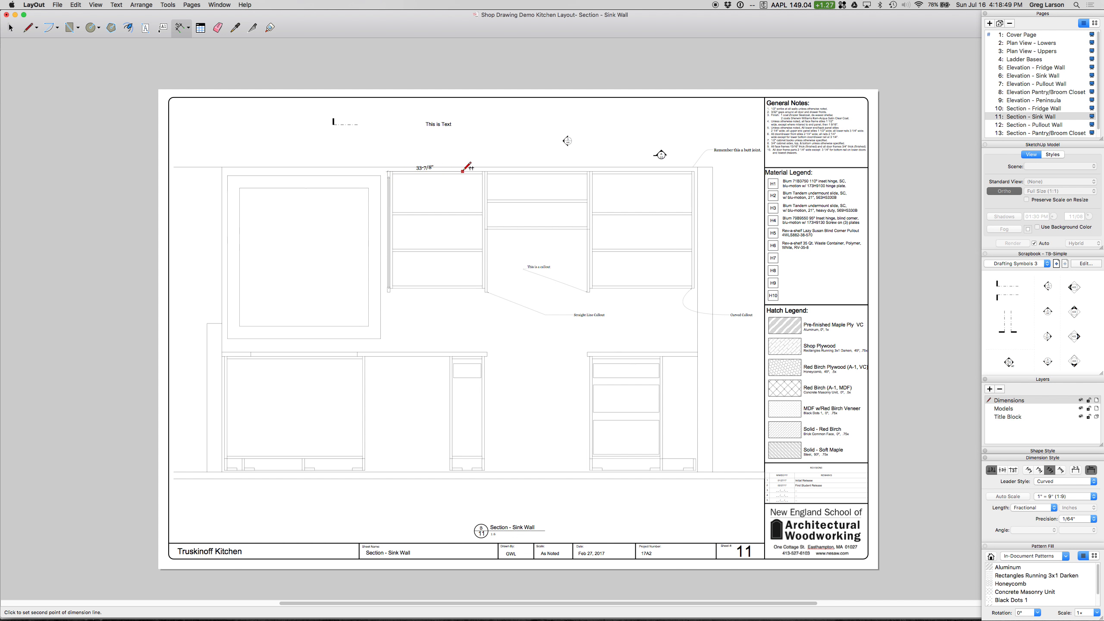
left_click(485, 171)
left_click(487, 158)
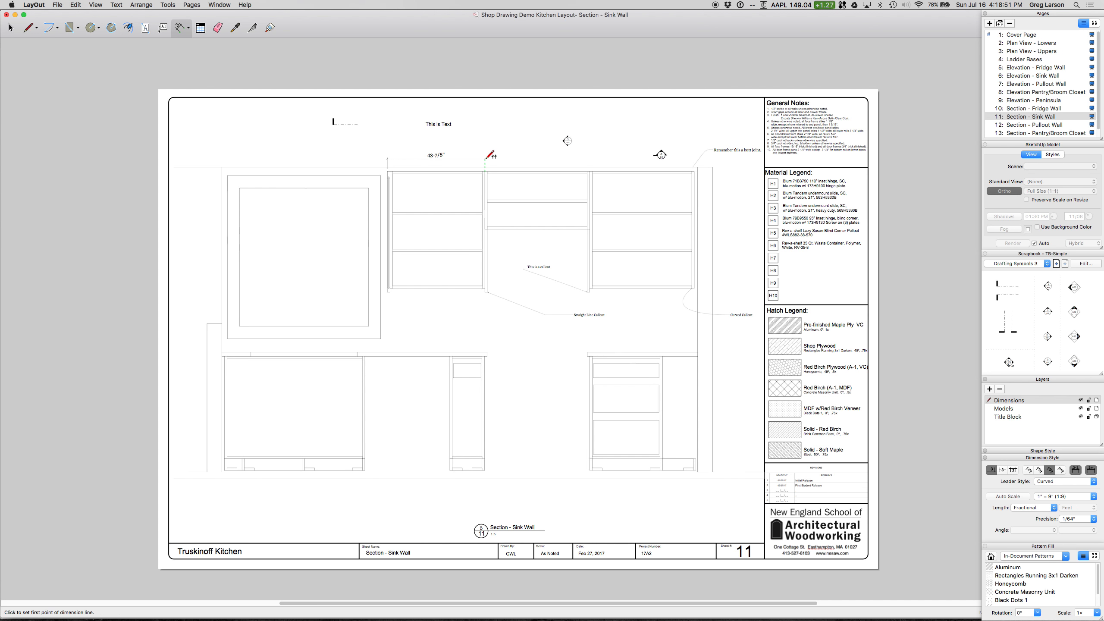
key("space")
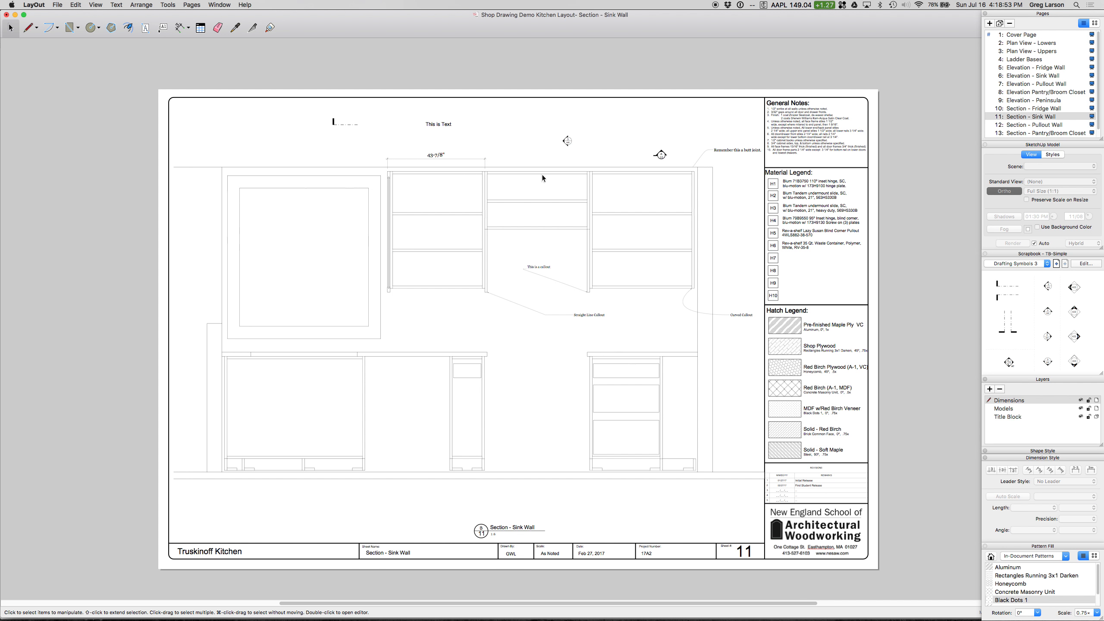
Step: Check the section viewport's scale and set the dimension scale to match, 1" = 6" (1:6)
left_click(531, 173)
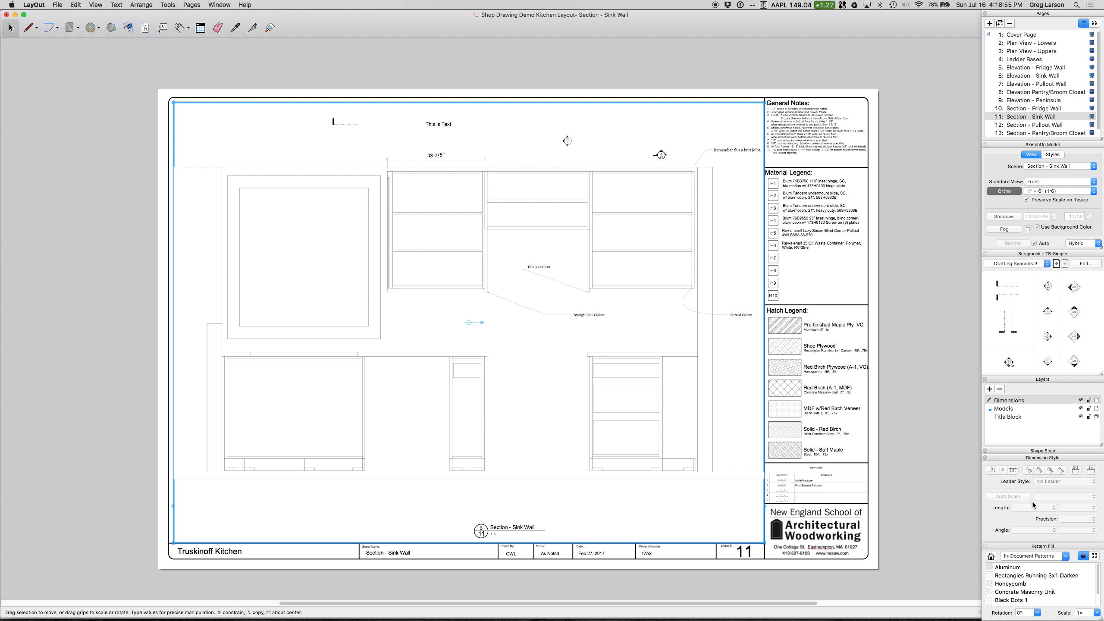
left_click(180, 28)
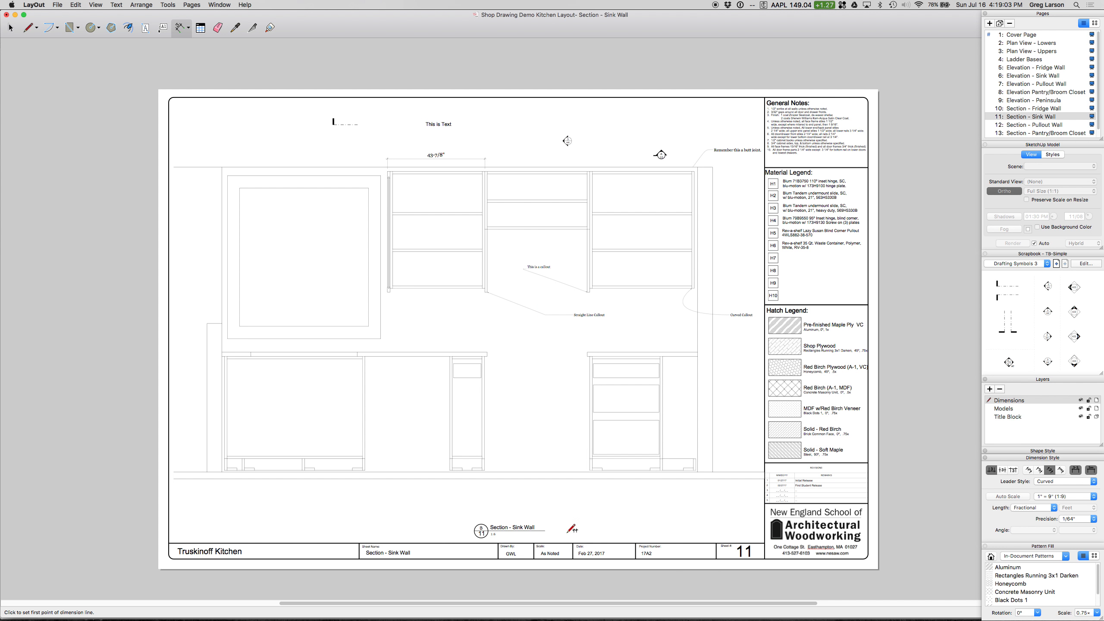
key("space")
left_click(718, 167)
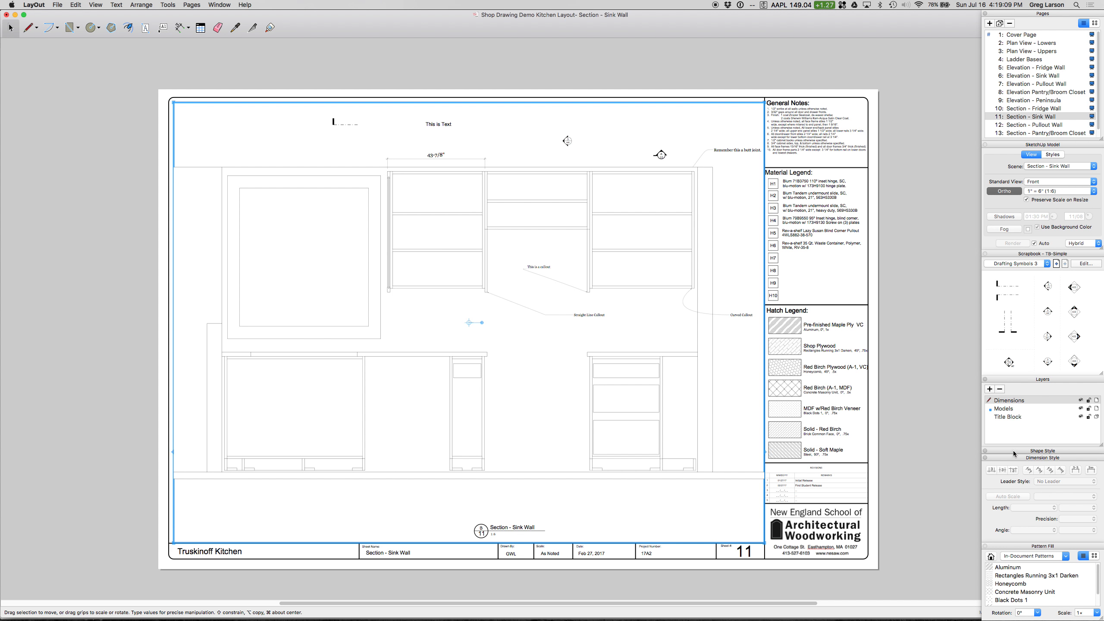
left_click(180, 28)
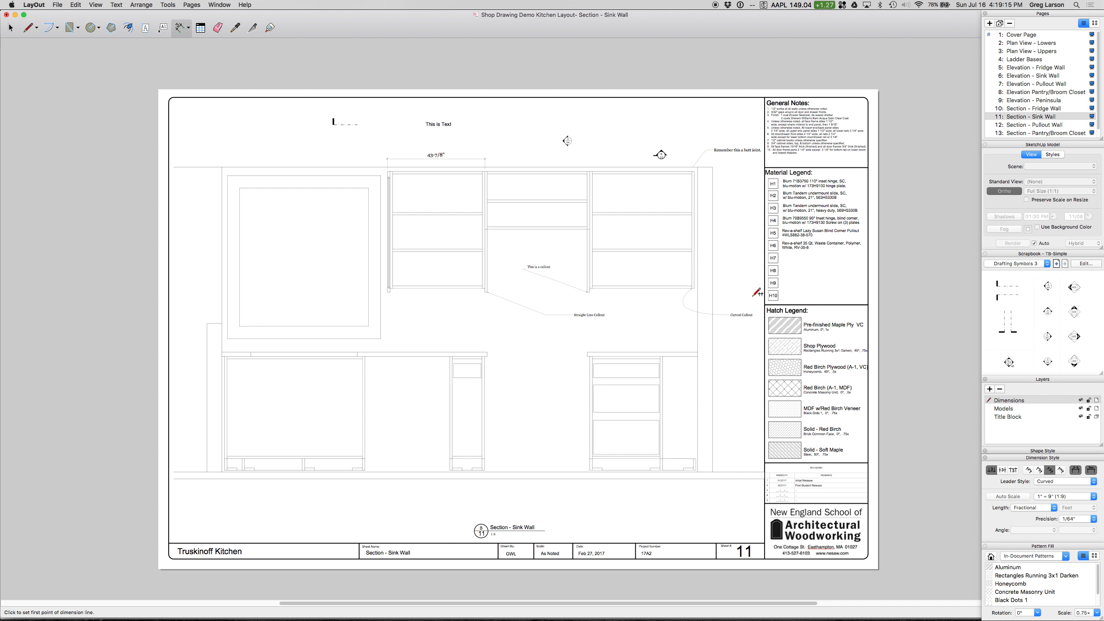
left_click(1062, 499)
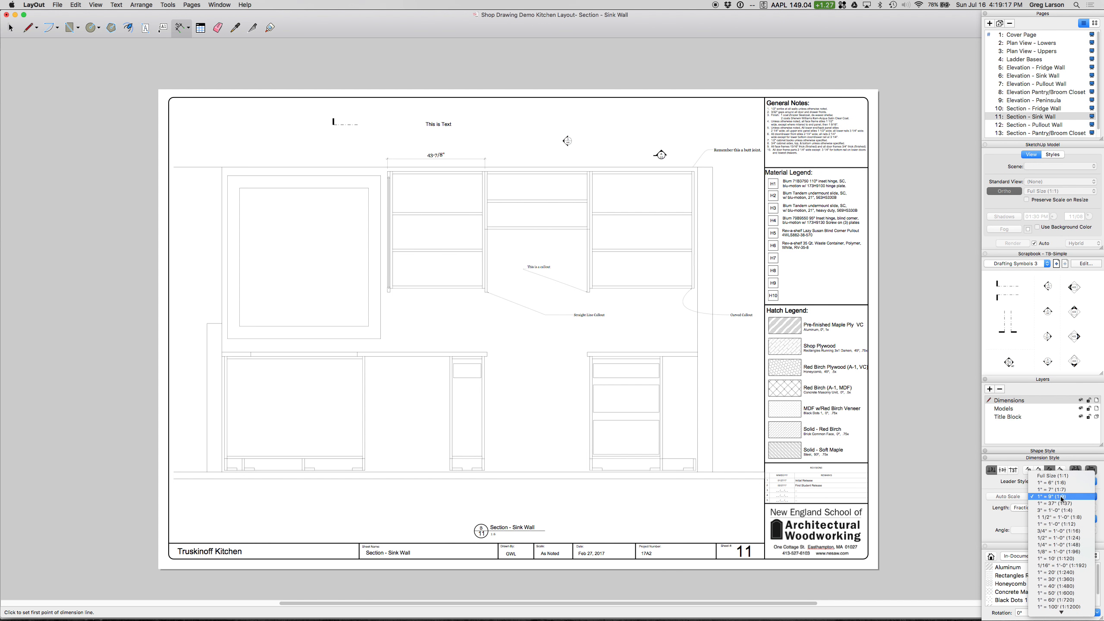
left_click(1060, 483)
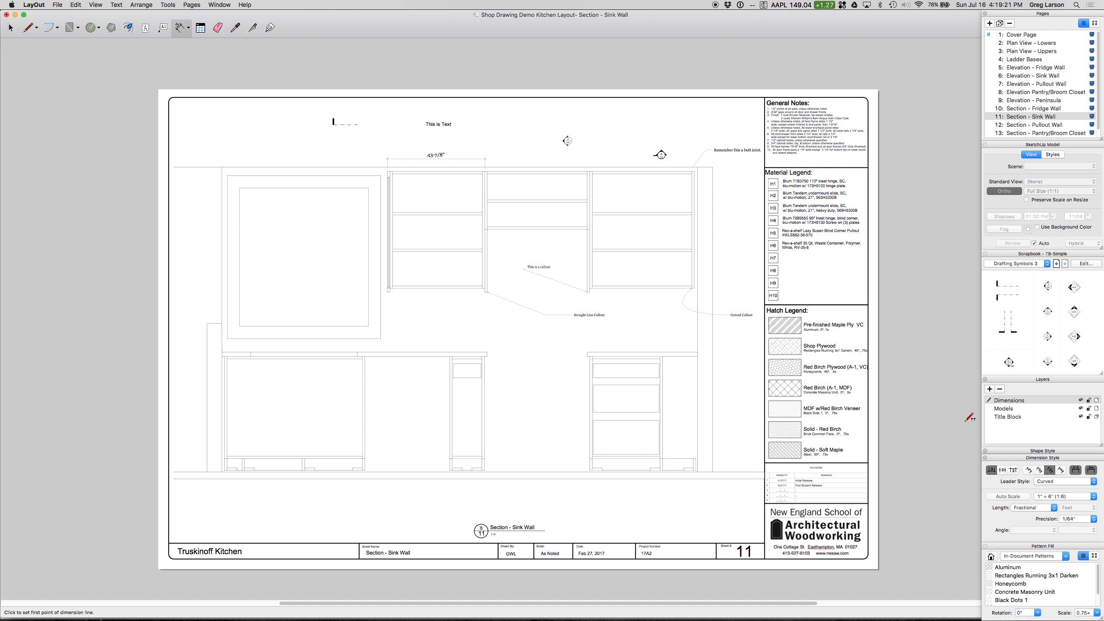
Step: Set the scale of the existing width dimension above the leftmost upper cabinet to 1" = 6" (1:6)
key("space")
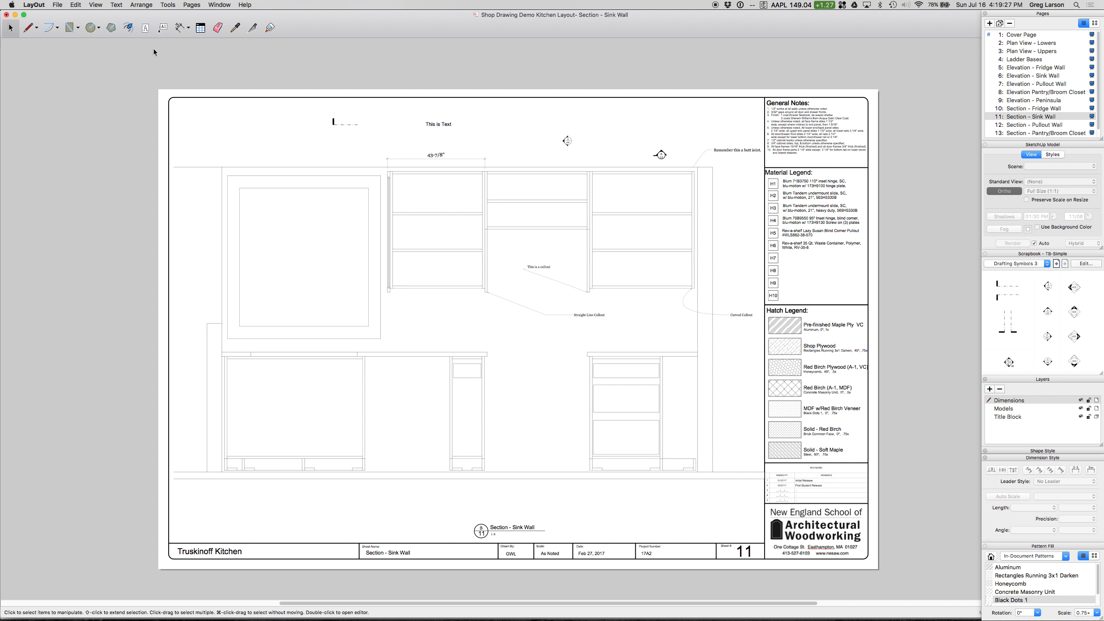
left_click(440, 160)
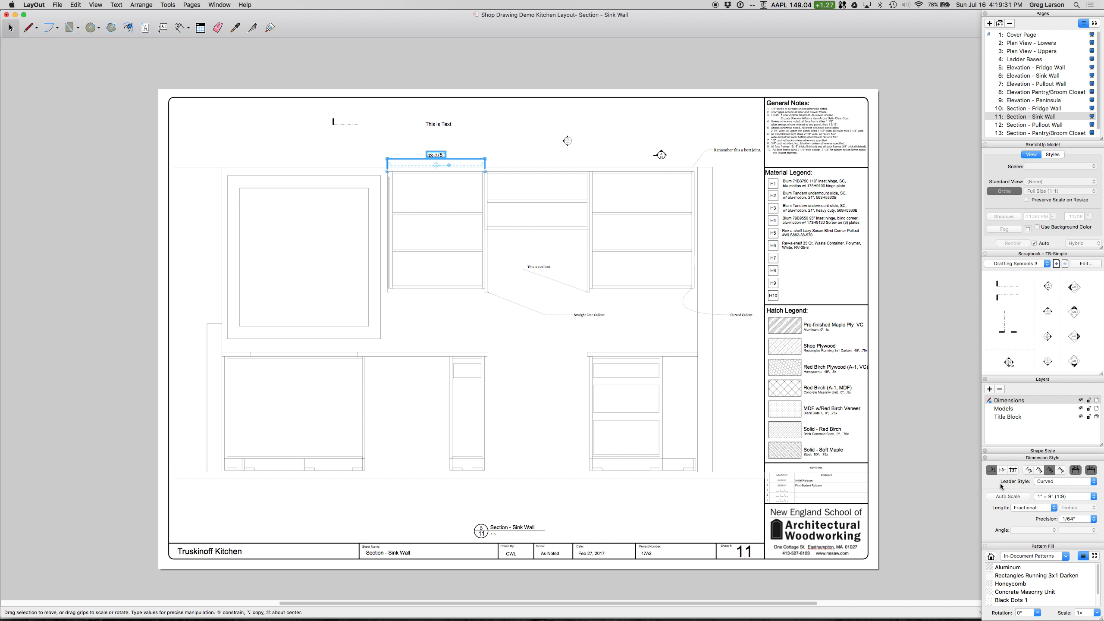
left_click(1066, 498)
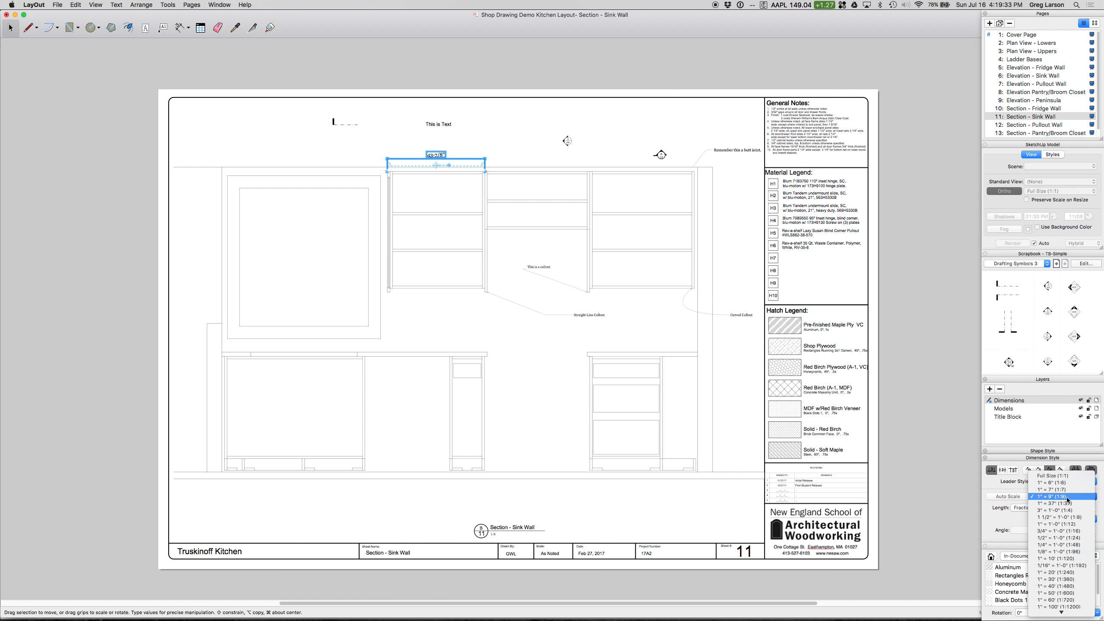
left_click(1066, 483)
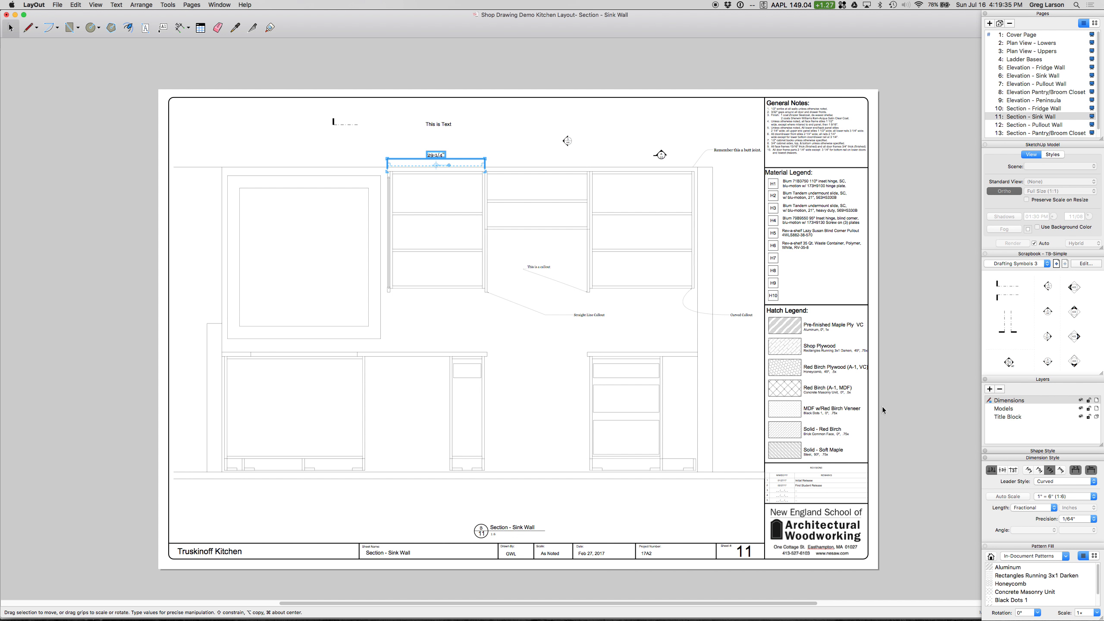
left_click(452, 141)
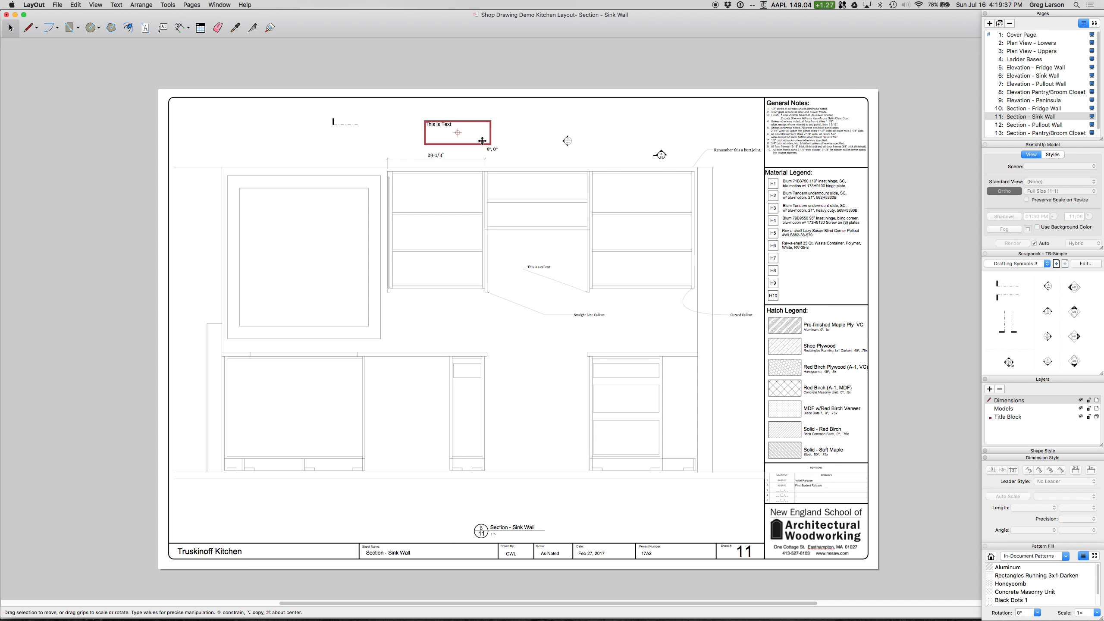
left_click(493, 147)
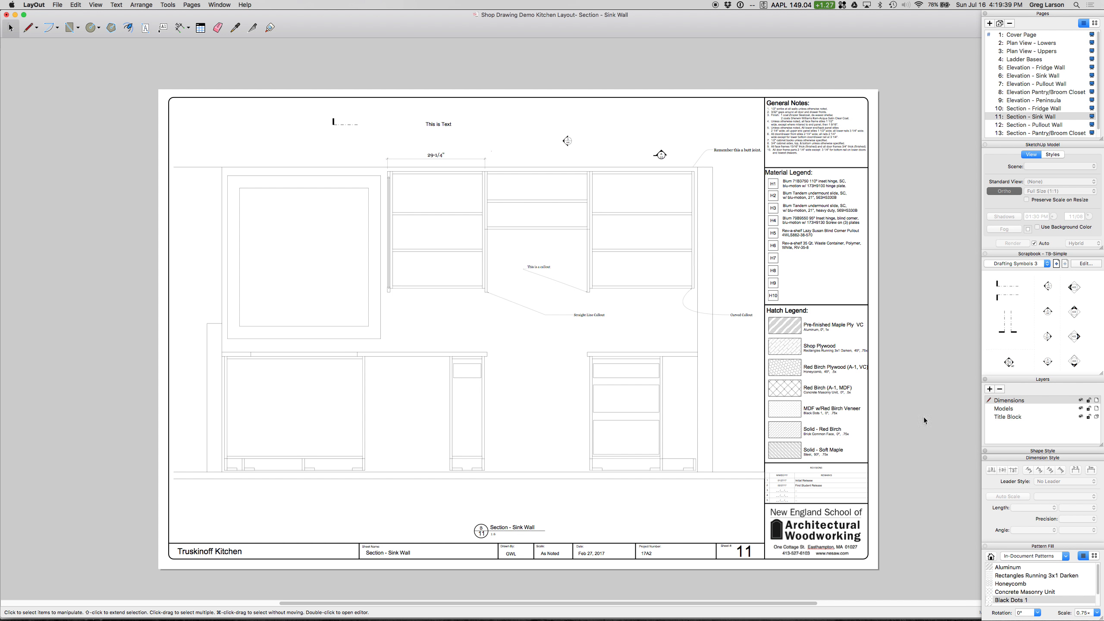
Step: Turn off automatic scaling for new linear dimensions and set their scale to 1" = 6" (1:6)
left_click(187, 30)
left_click(1015, 497)
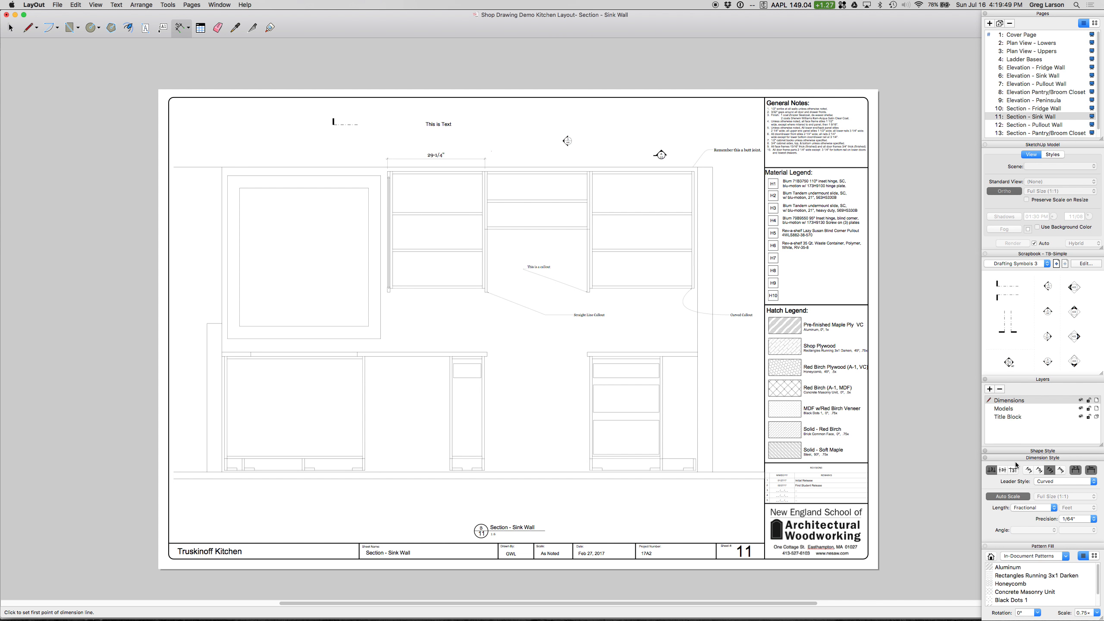
left_click(1020, 497)
left_click(1053, 497)
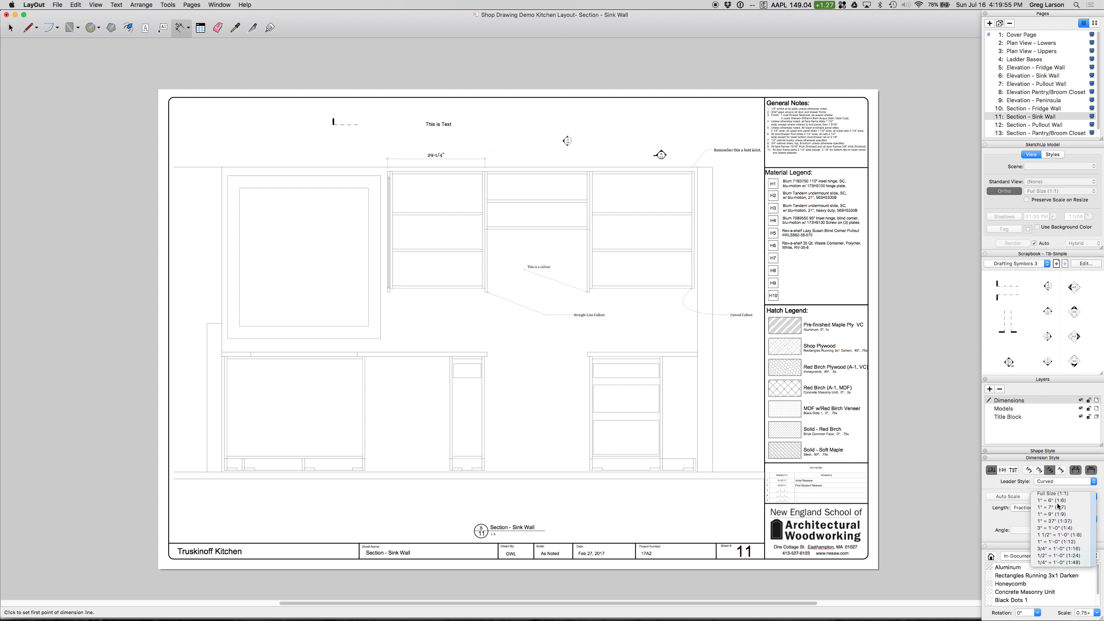
left_click(1058, 502)
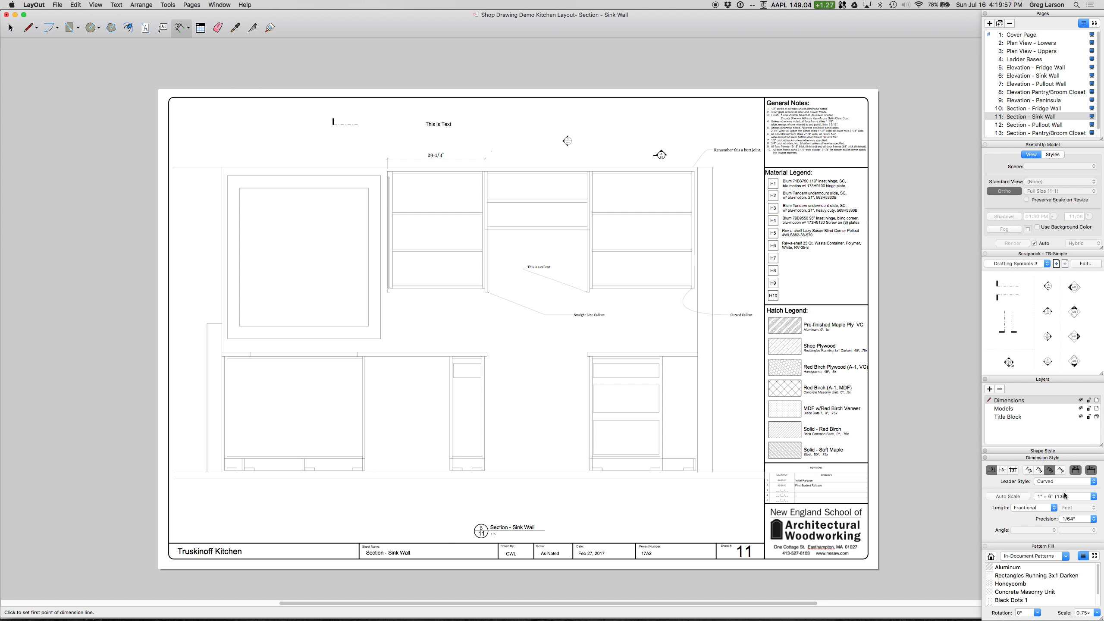
Step: Dimension the widths of the middle and rightmost upper cabinets, aligned with the existing dimension above the leftmost one
left_click(485, 171)
left_click(590, 168)
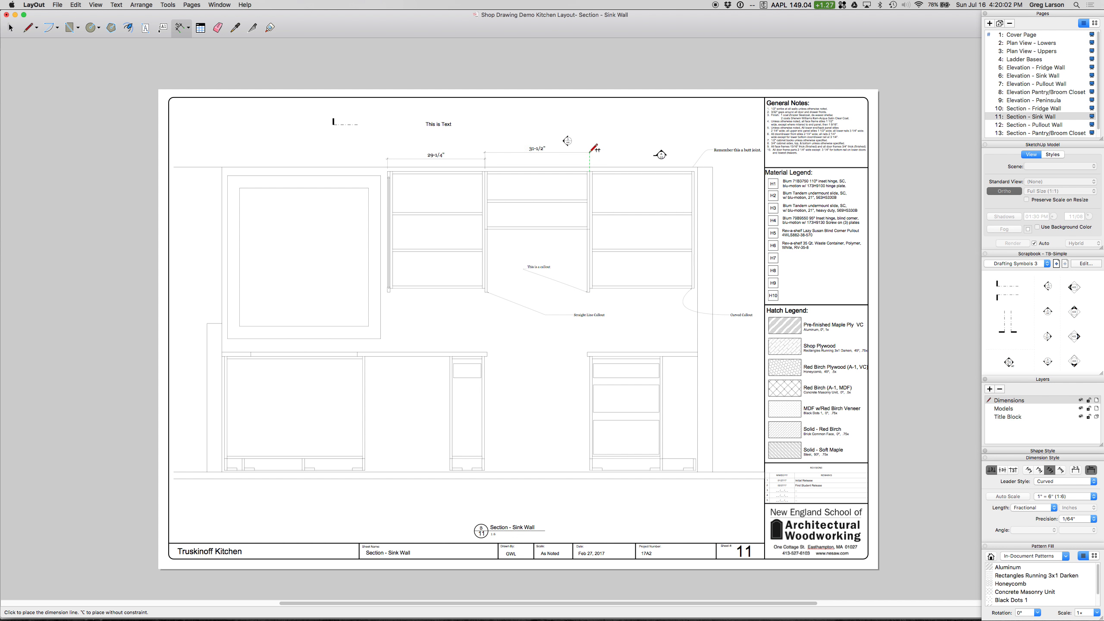
left_click(486, 158)
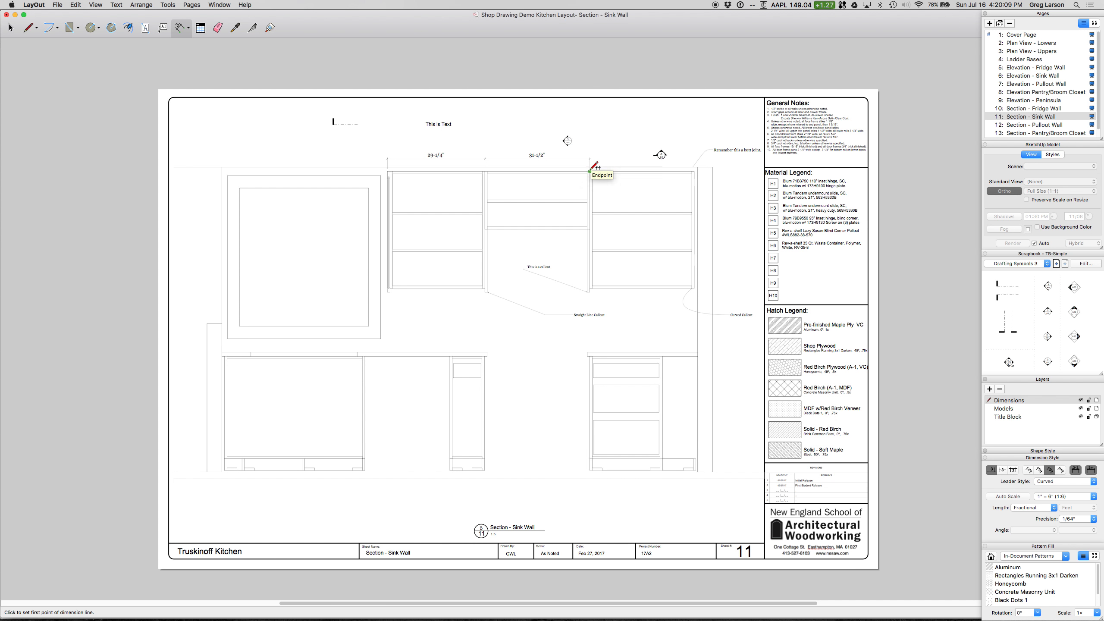
left_click(695, 171)
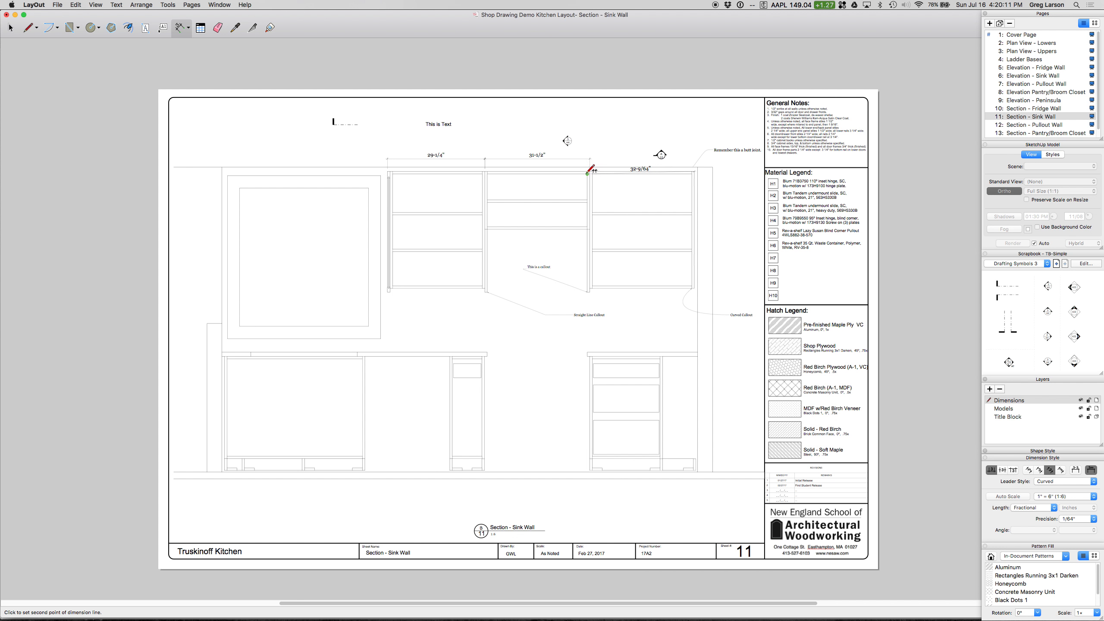
left_click(590, 159)
left_click(592, 155)
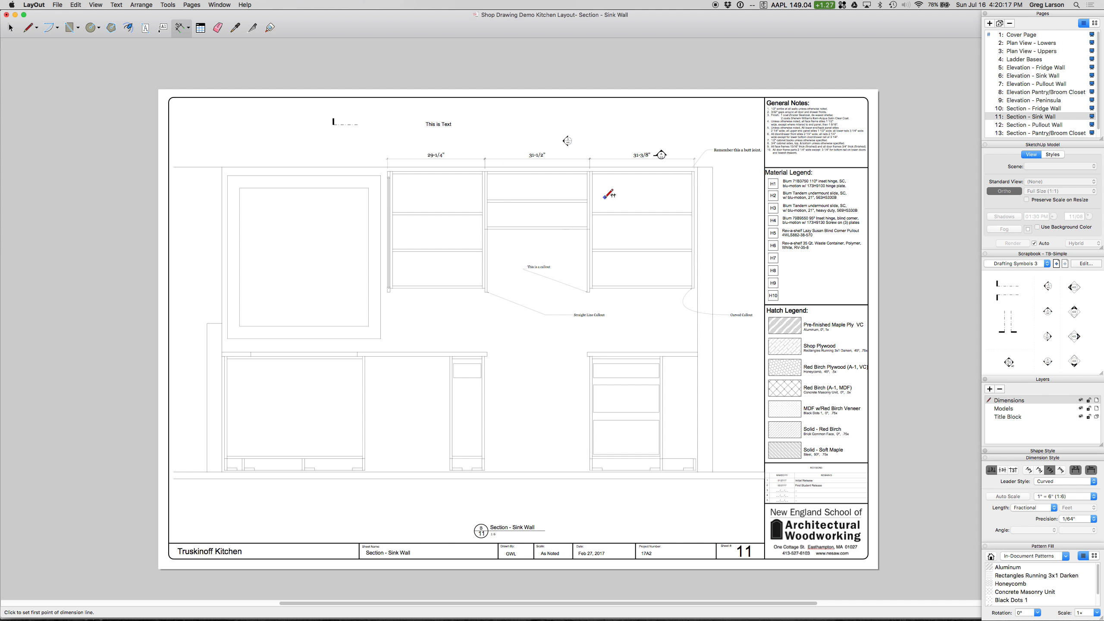
Step: Dimension the heights of the rightmost upper cabinet and the narrow base cabinet beside the central opening, placing both just outside the cases
left_click(695, 169)
left_click(694, 289)
left_click(709, 288)
left_click(484, 357)
left_click(485, 459)
left_click(499, 459)
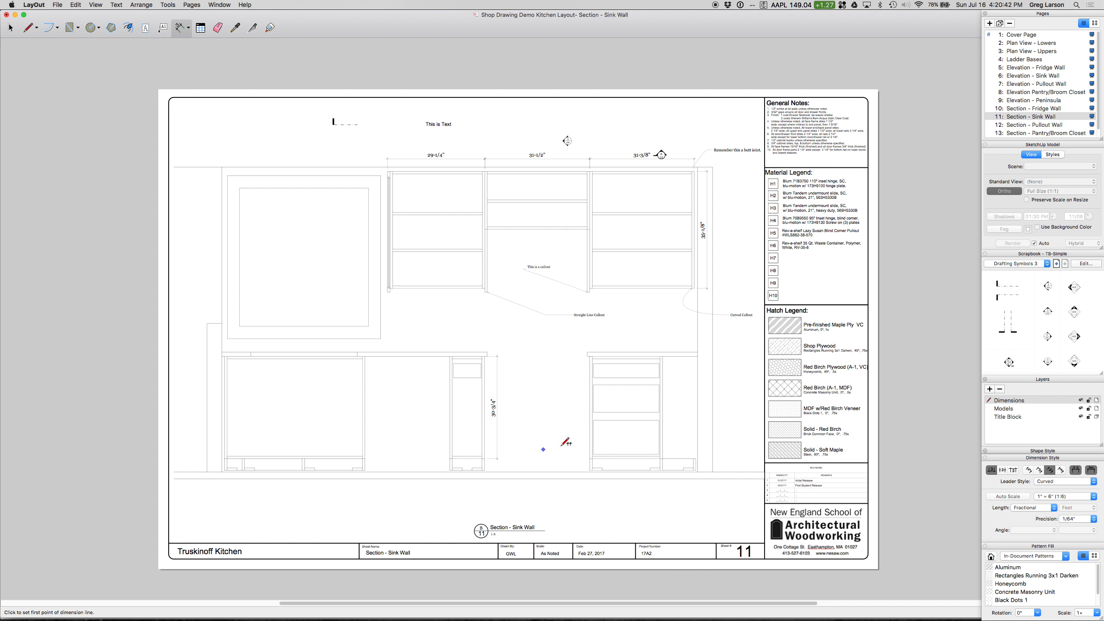
Step: Dimension the height of the top drawer in the drawer base cabinet, placing it outside the cabinet toward the central opening
left_click(594, 363)
left_click(594, 377)
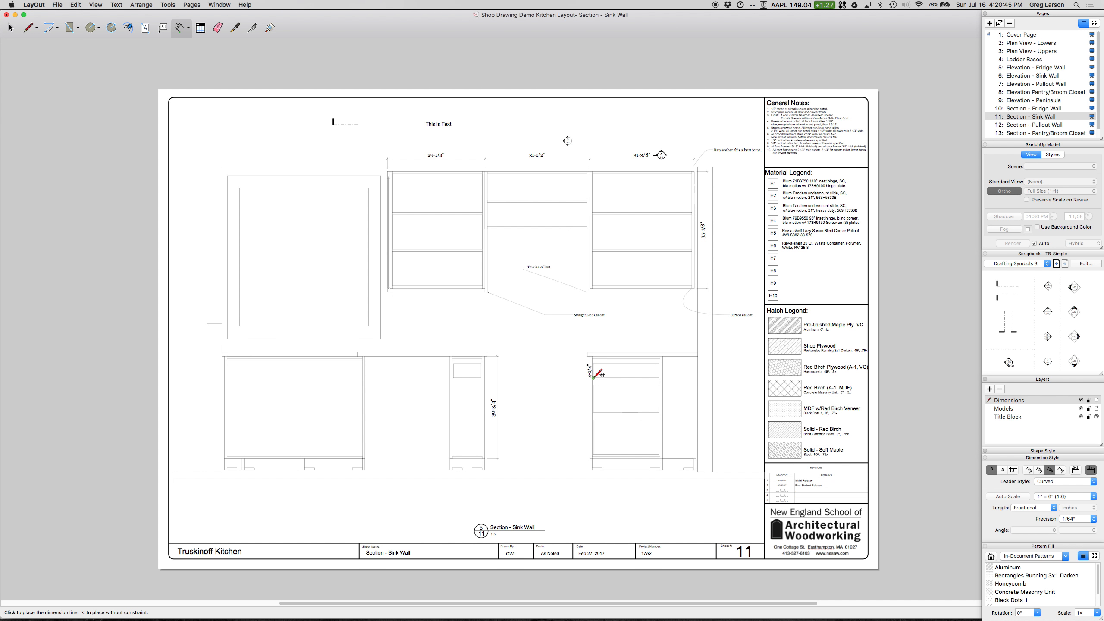
left_click(578, 374)
key("space")
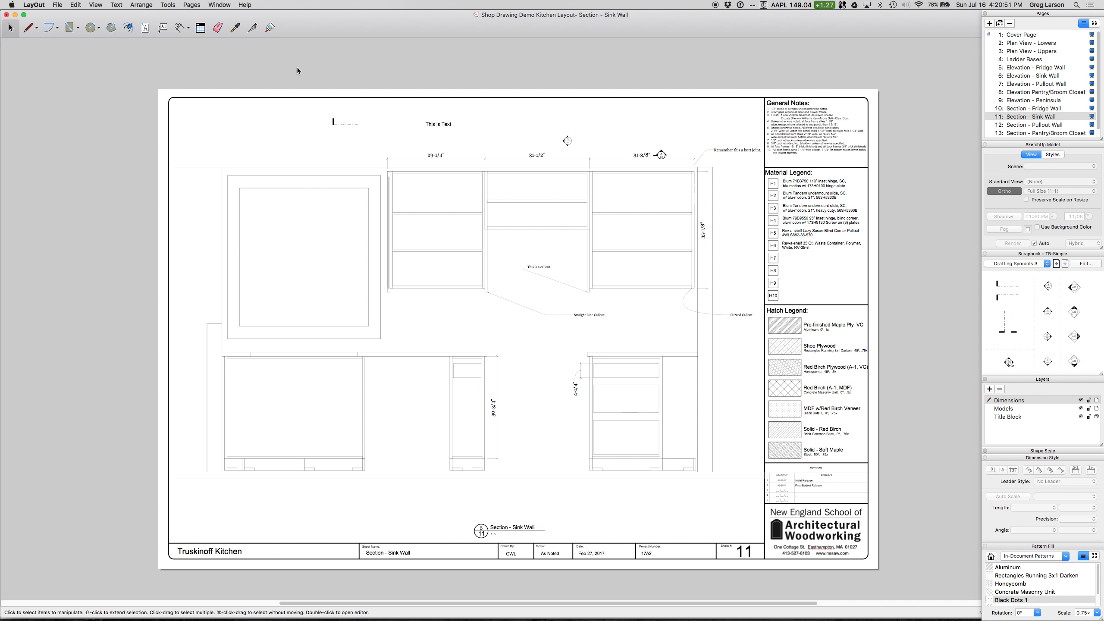
Step: Try dimensioning the leftmost base cabinet's height directly from its case corners, and undo that dimension
left_click(179, 29)
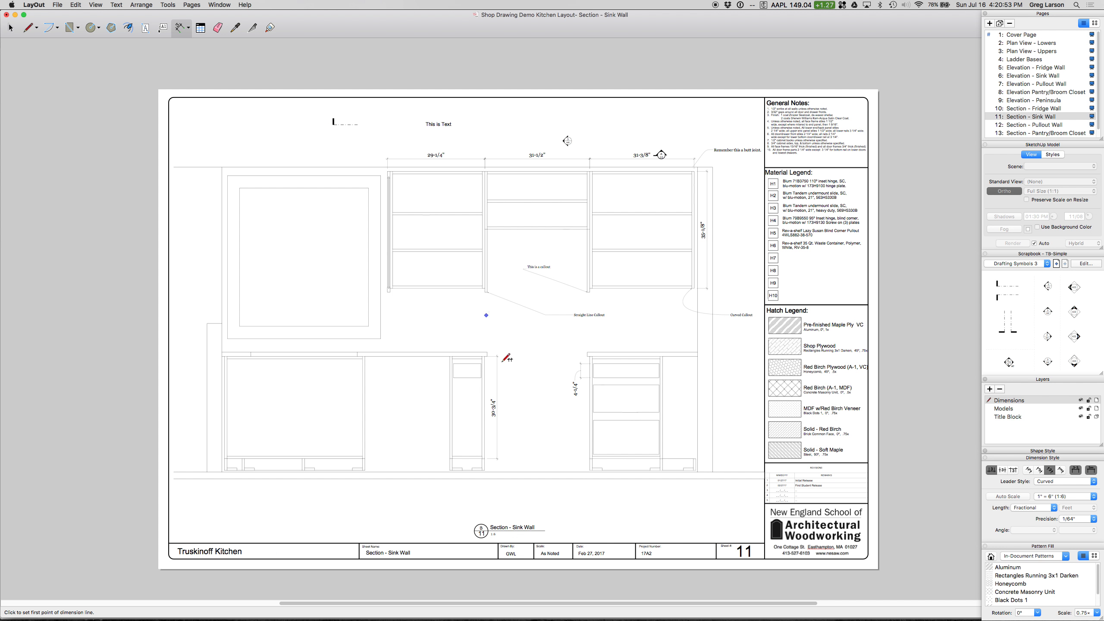
scroll(411, 309, "up", 3)
scroll(411, 309, "up", 2)
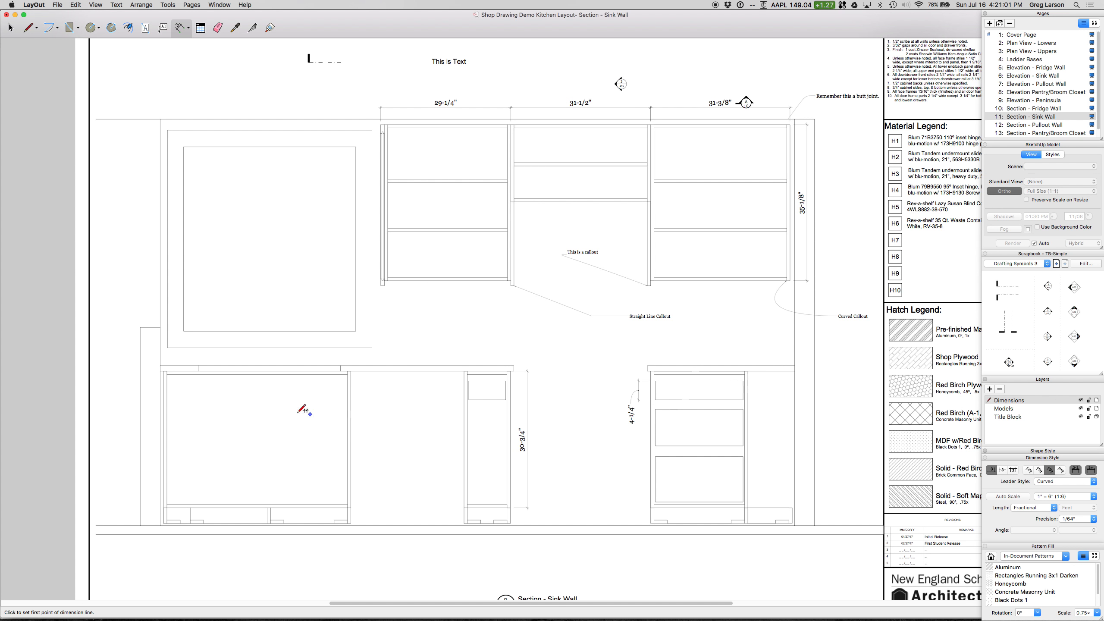
left_click(167, 372)
left_click(167, 508)
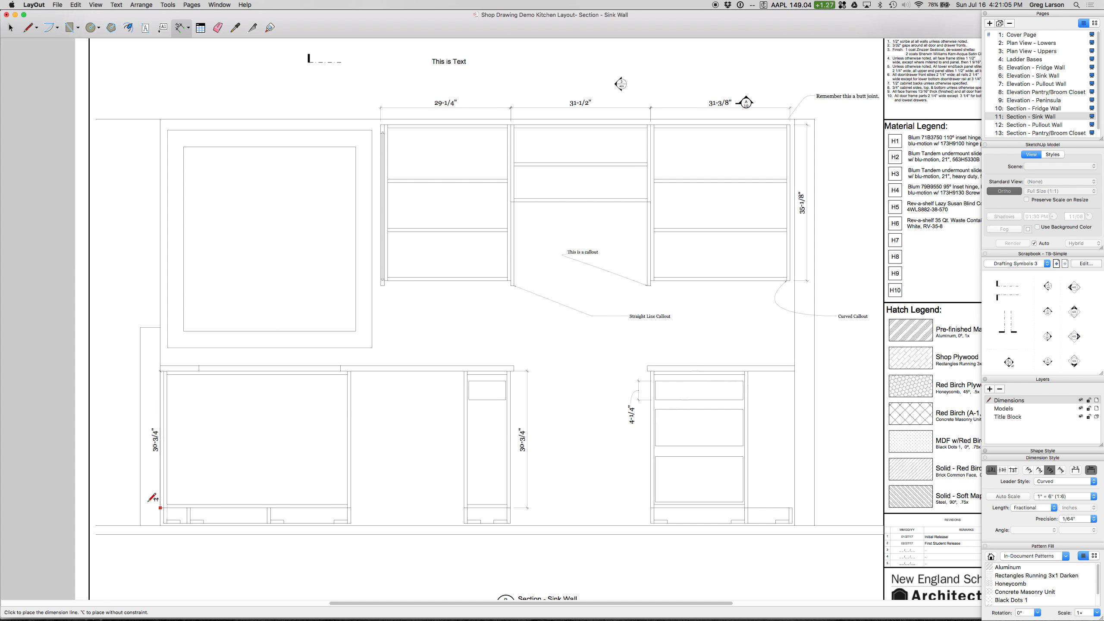
left_click(130, 500)
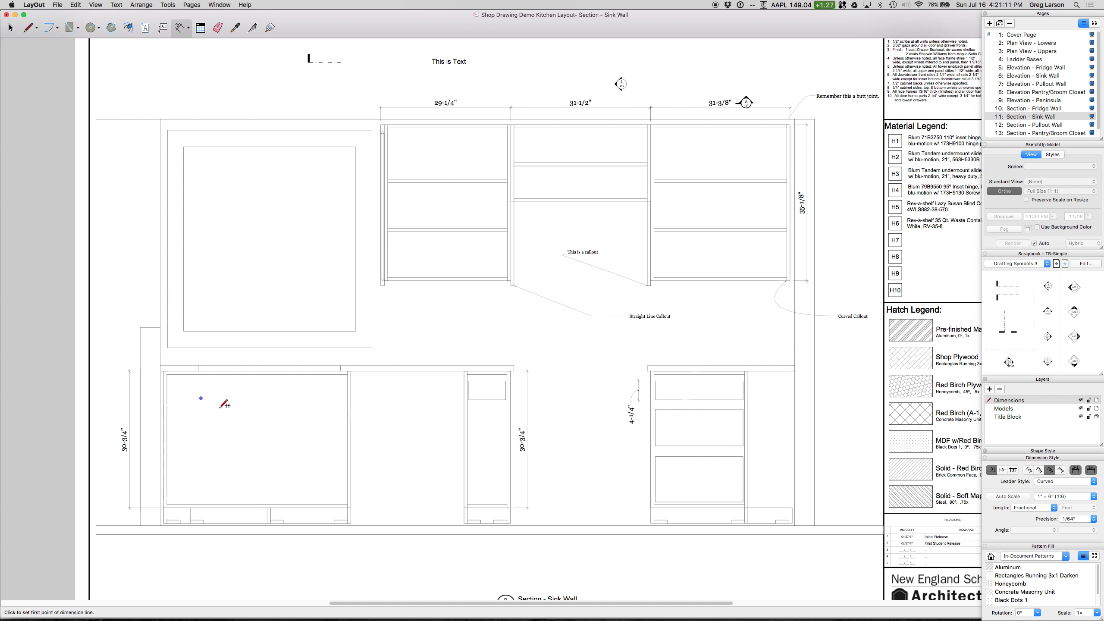
left_click(75, 4)
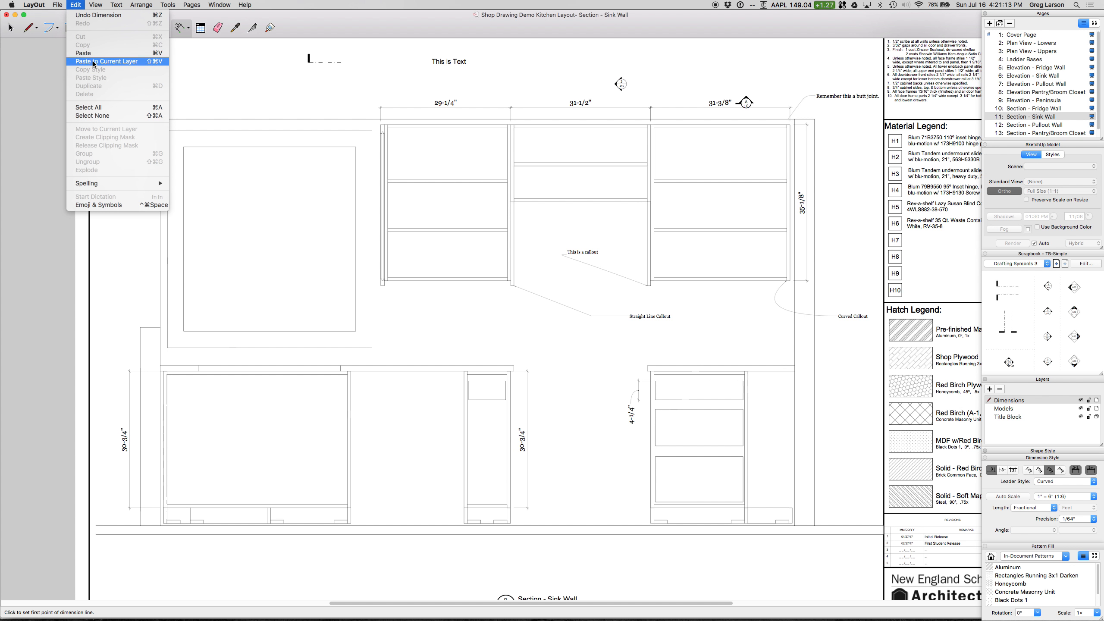
left_click(91, 16)
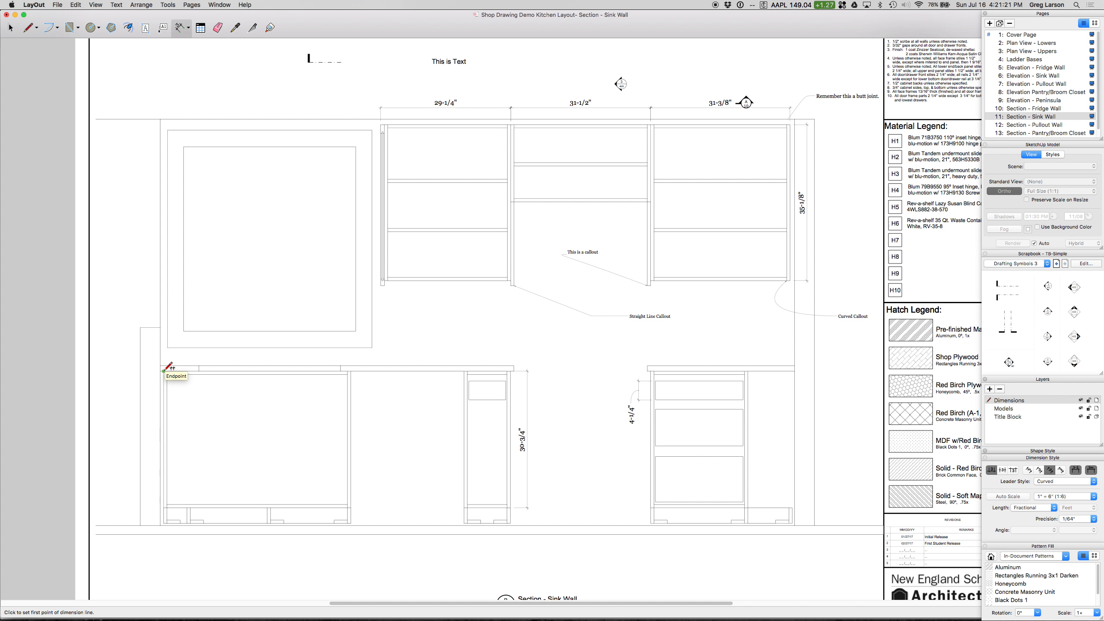
Step: Dimension the leftmost base cabinet's height from points outside the case, level with its corners, so the extension lines clear the cabinet
left_click(140, 370)
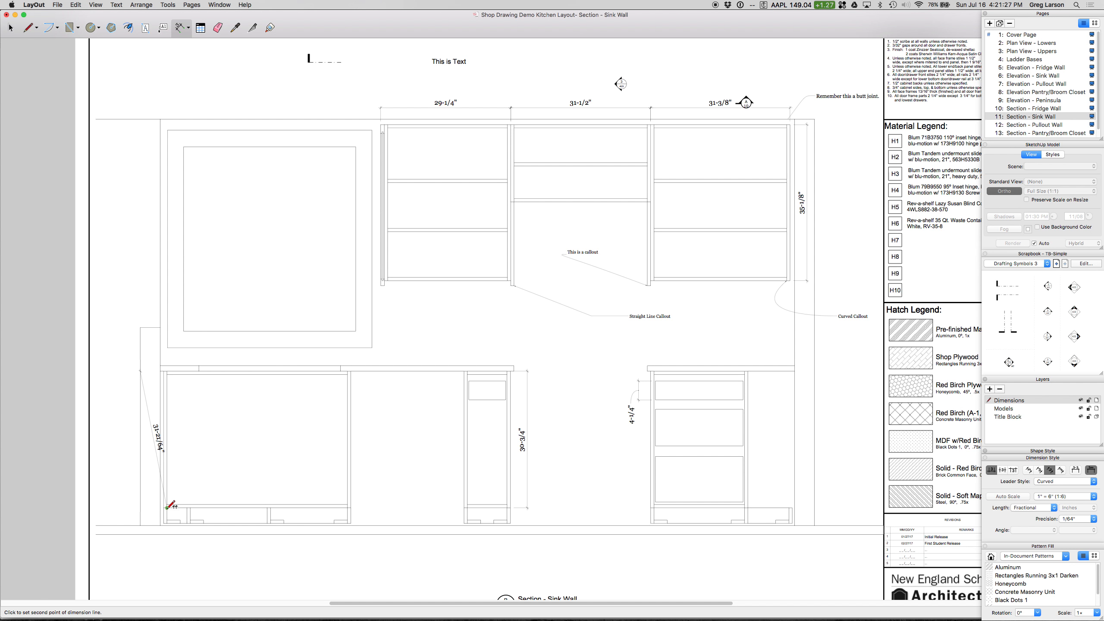
left_click(141, 509)
left_click(125, 507)
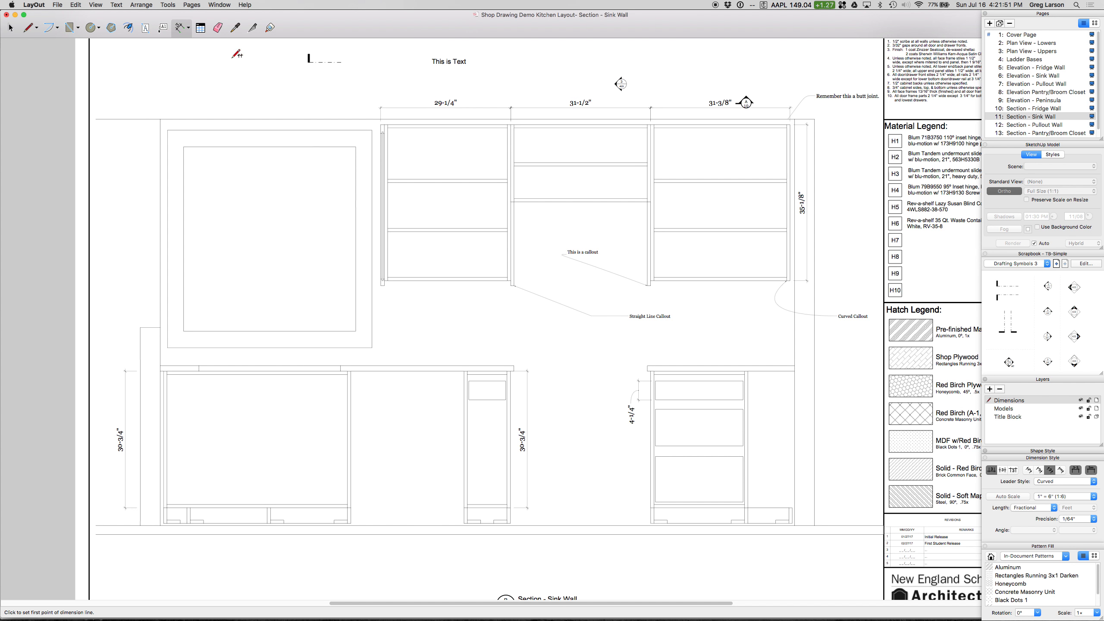
Step: On the Plan View - Lowers page, draw a small ellipse in the open floor area above the Refrigerator label
left_click(1016, 43)
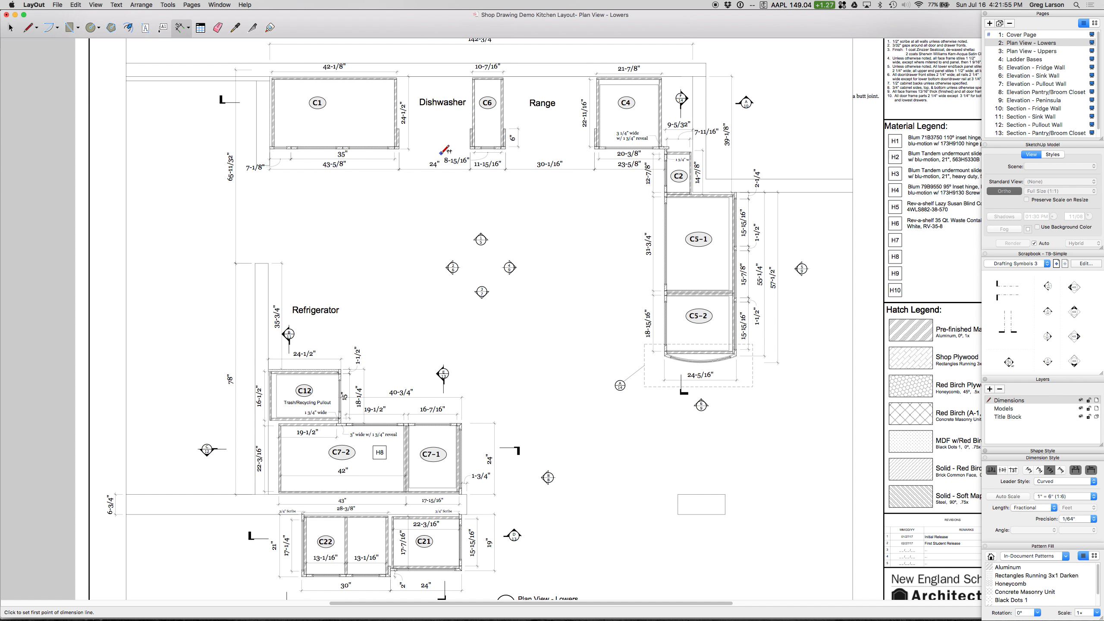
scroll(405, 75, "up", 1)
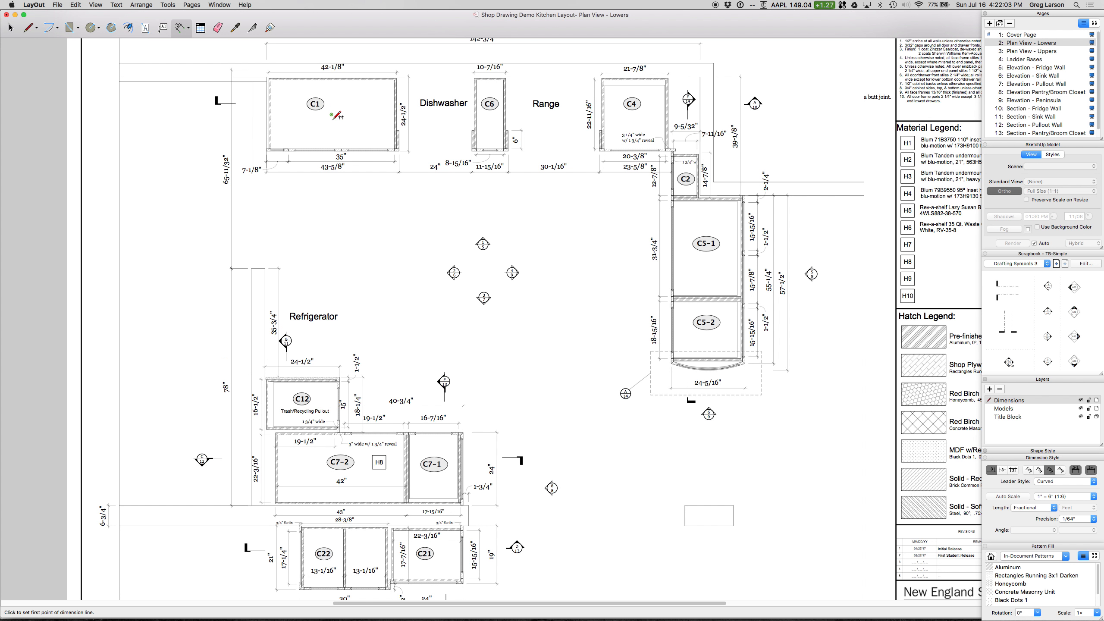
key("space")
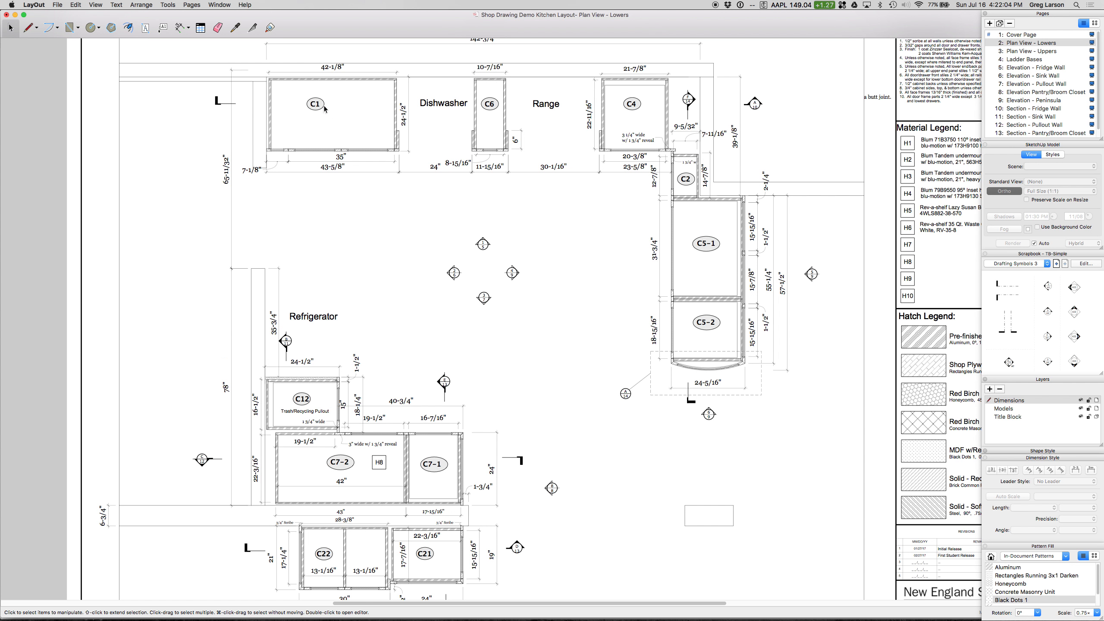
left_click(99, 29)
left_click(104, 49)
left_click(356, 242)
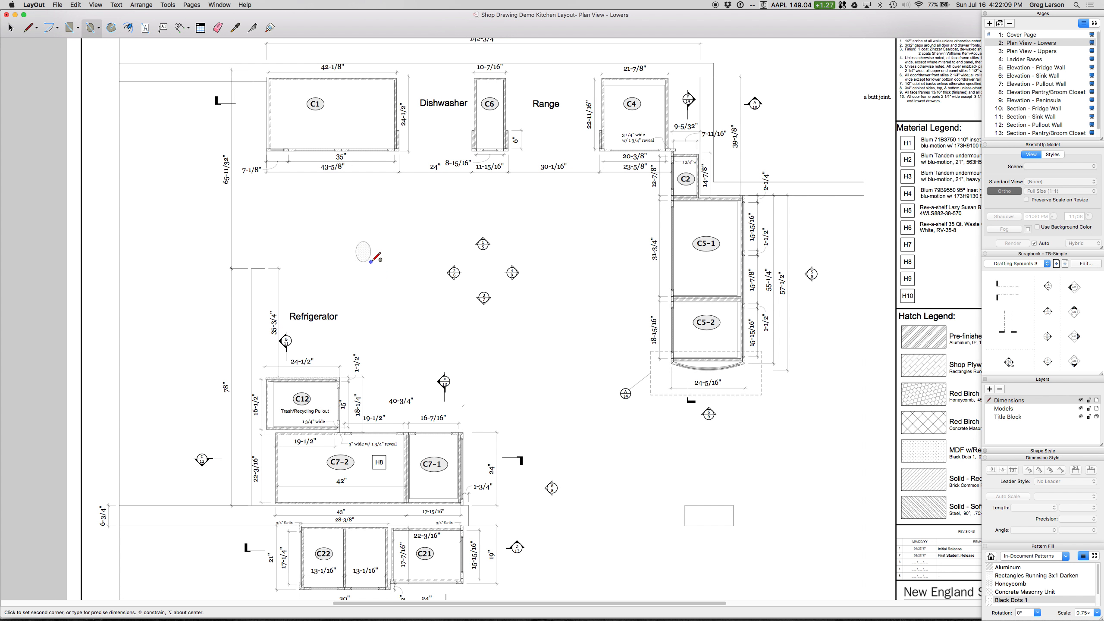
left_click(382, 256)
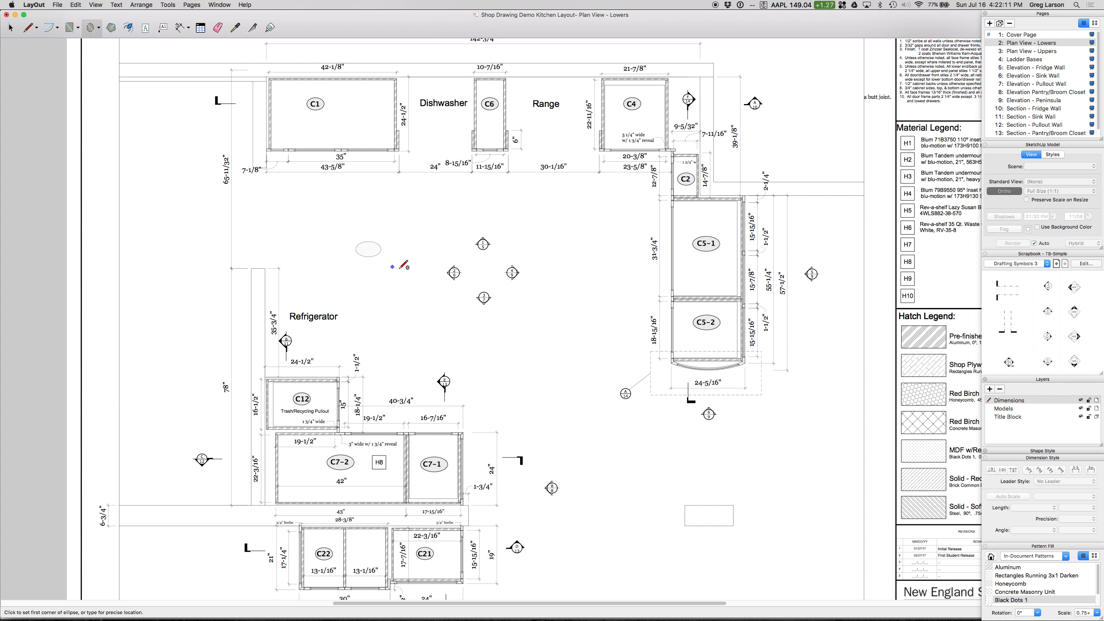
key("space")
Step: Turn off the fill and the pattern of the new ellipse in its shape style
left_click(371, 252)
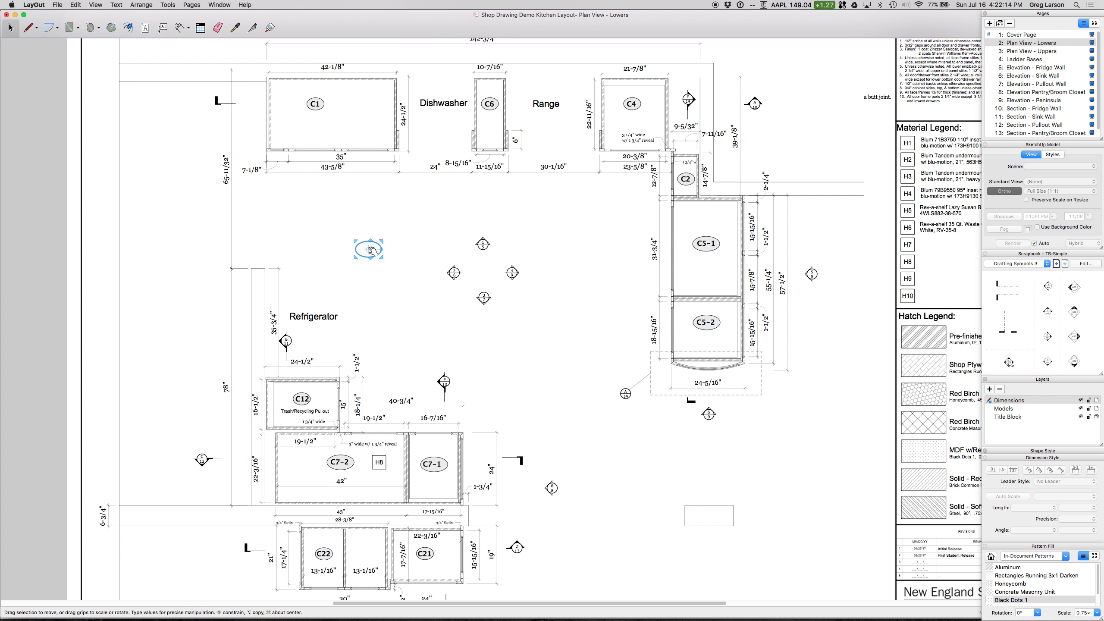
left_click(1039, 254)
left_click(1025, 334)
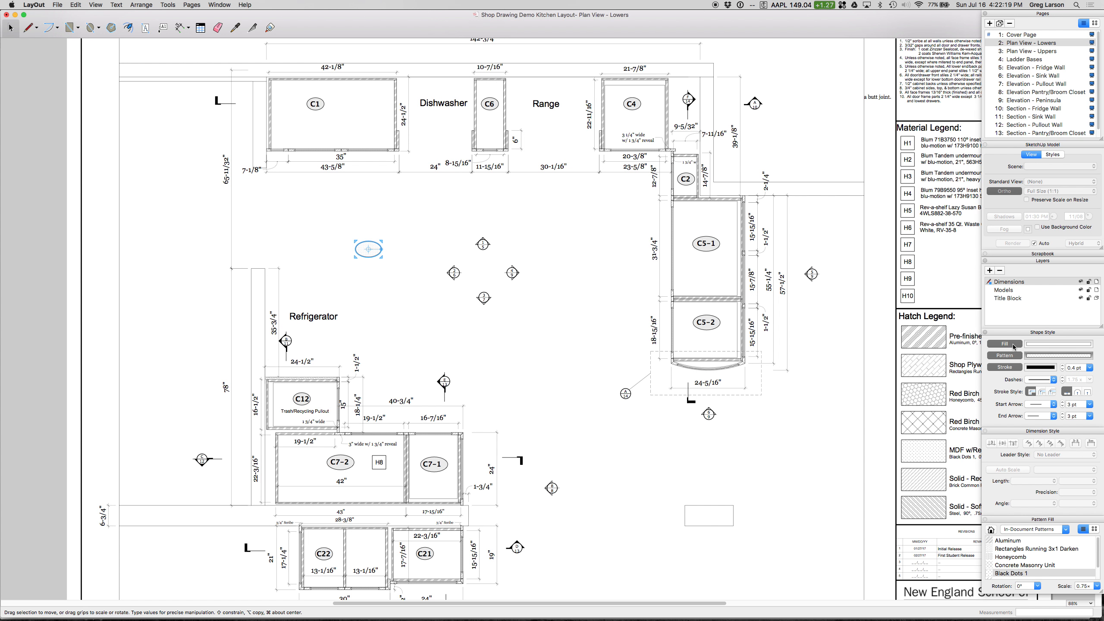
left_click(1013, 345)
left_click(396, 251)
left_click(381, 250)
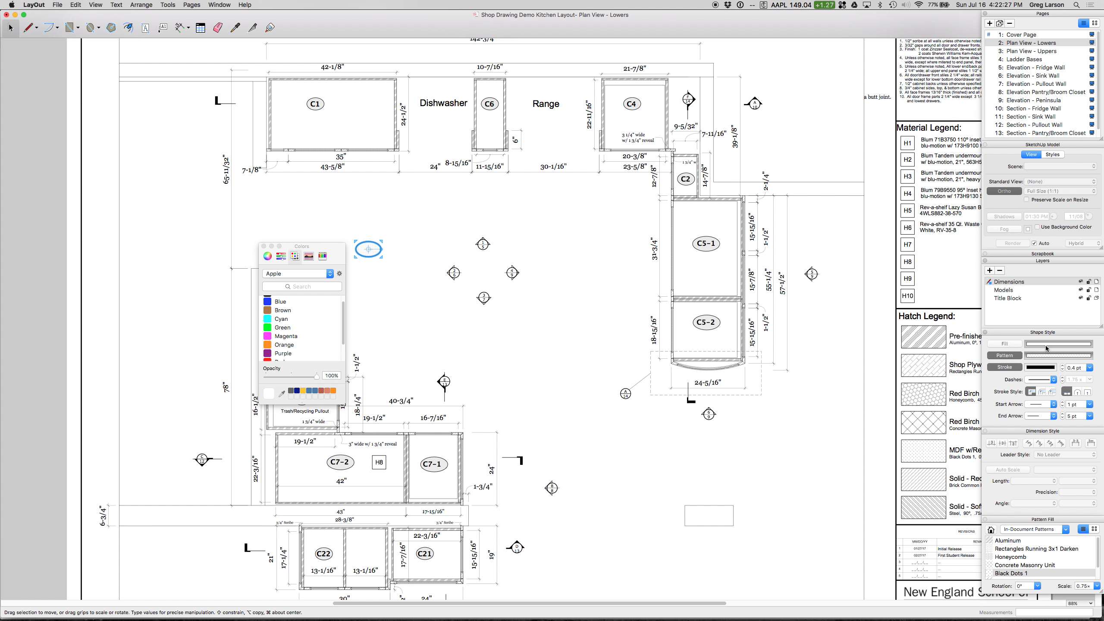
left_click(264, 247)
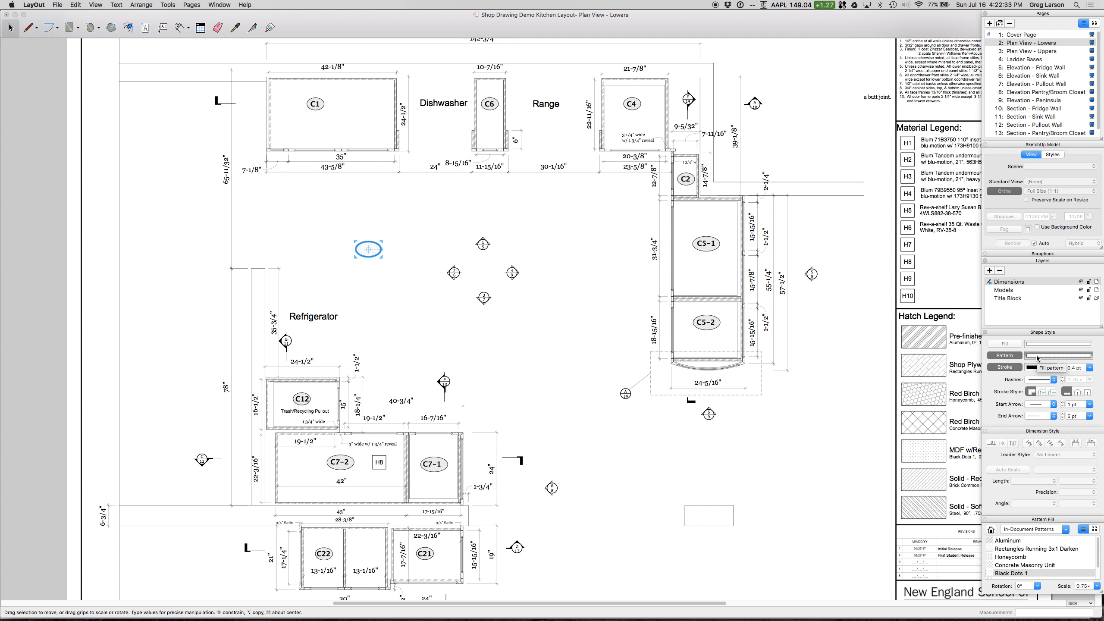
left_click(1012, 357)
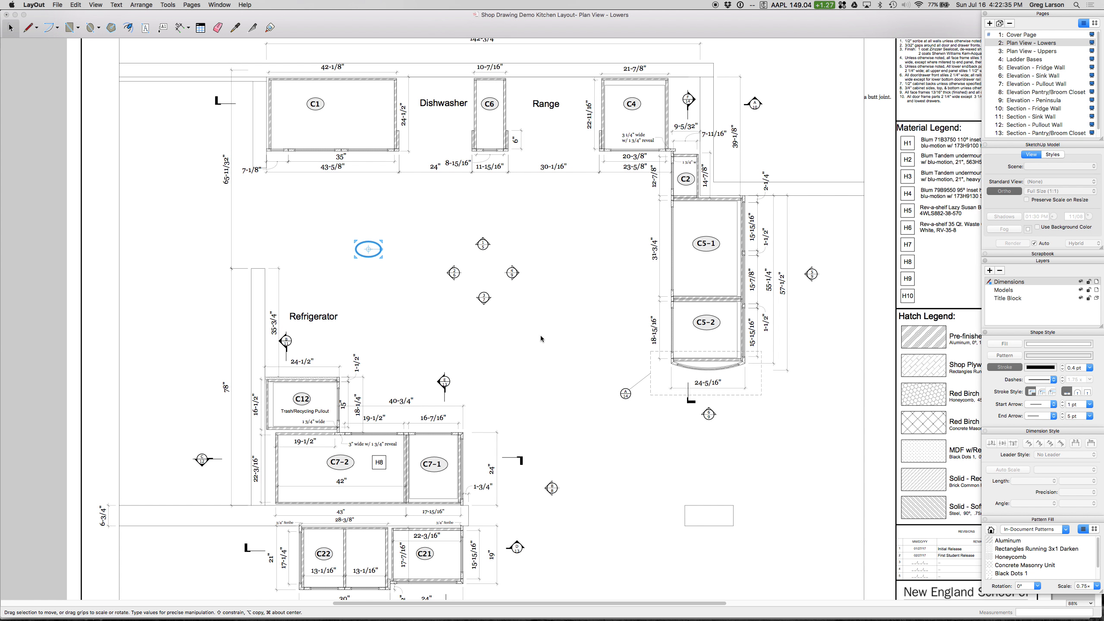
Step: Turn the ellipse's fill on and color it orange
left_click(367, 221)
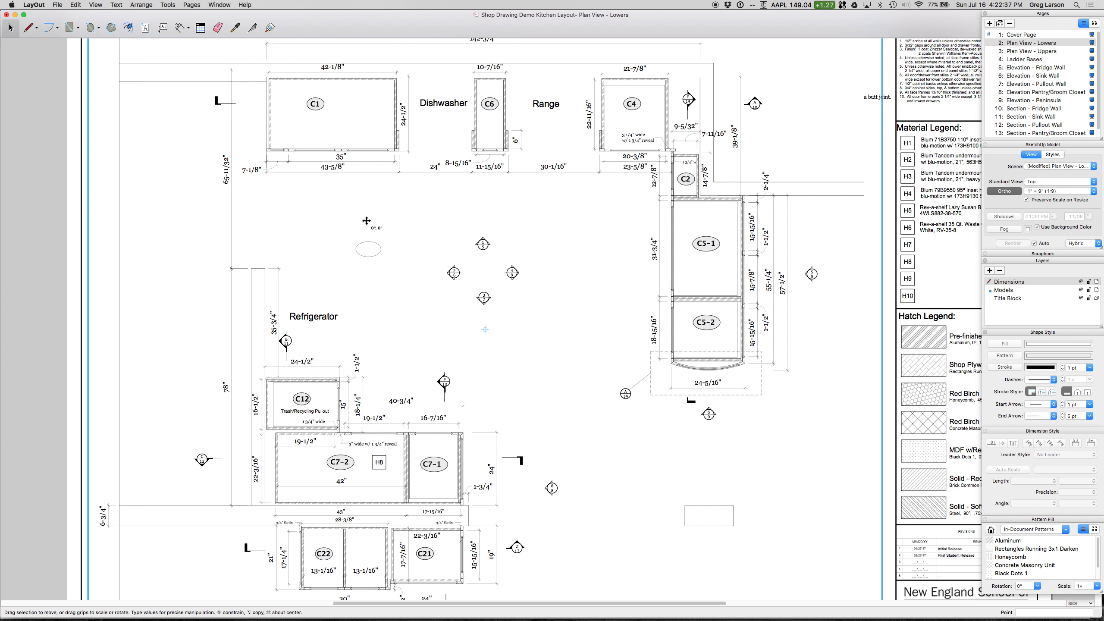
left_click(379, 248)
left_click(1035, 345)
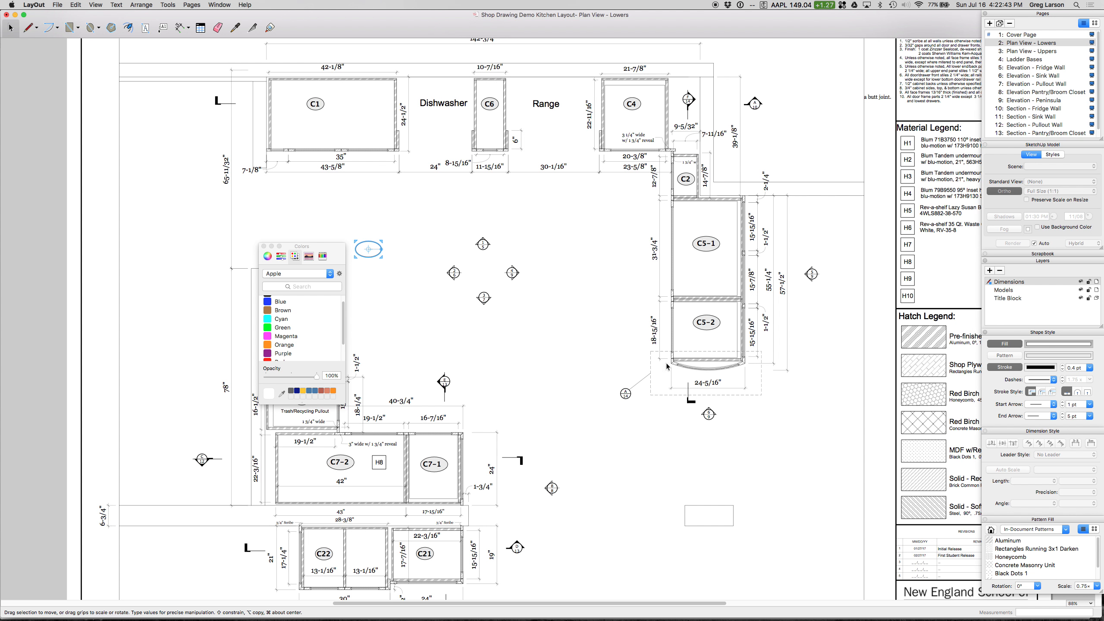
left_click(269, 346)
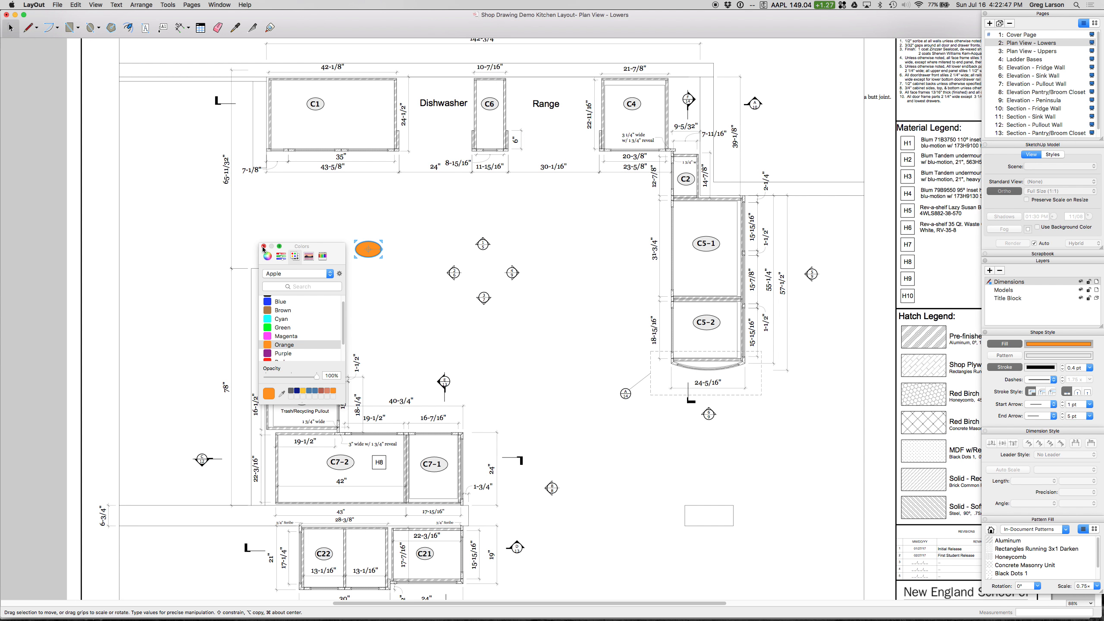
Step: Change the ellipse's fill color to white
scroll(290, 324, "up", 1)
scroll(286, 313, "down", 3)
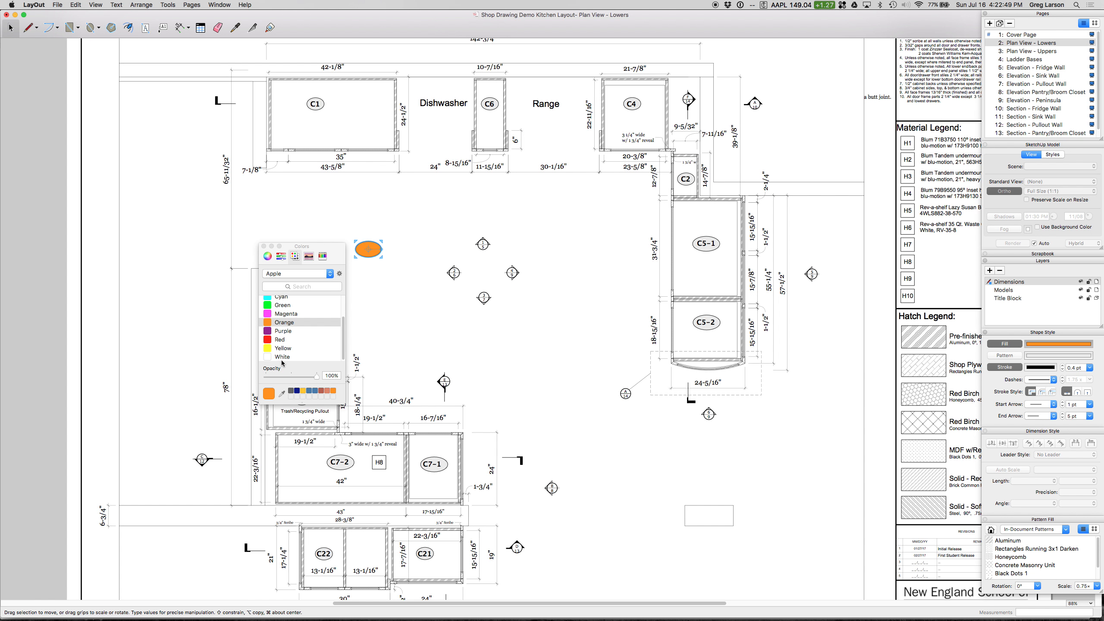
left_click(282, 357)
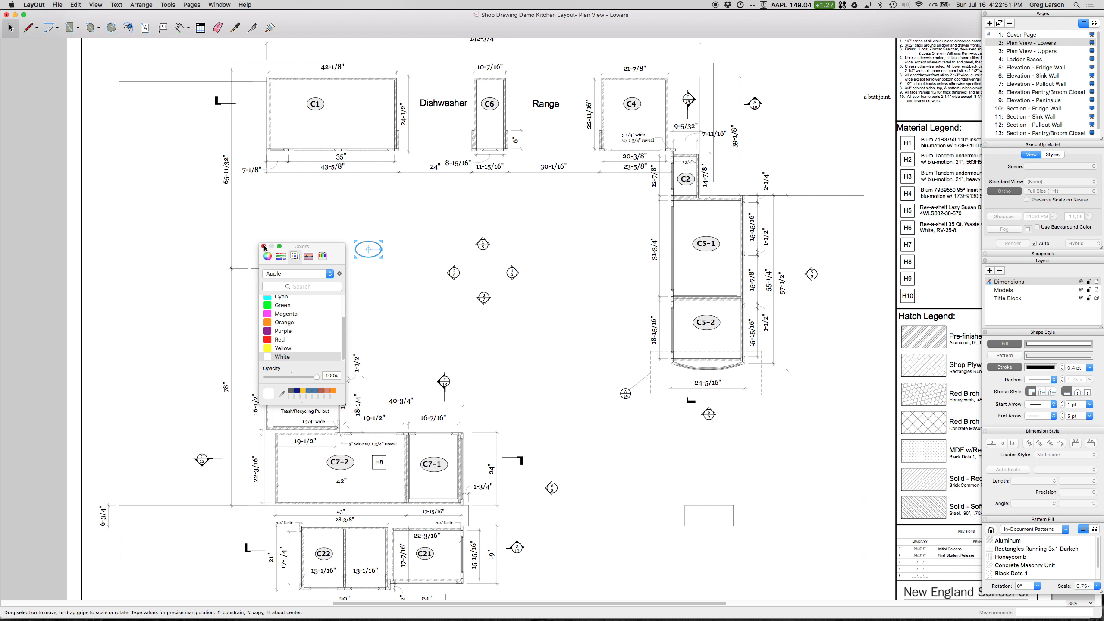
left_click(264, 246)
Step: Turn on the ellipse's pattern fill with the Black Dots 1 pattern
left_click(1015, 356)
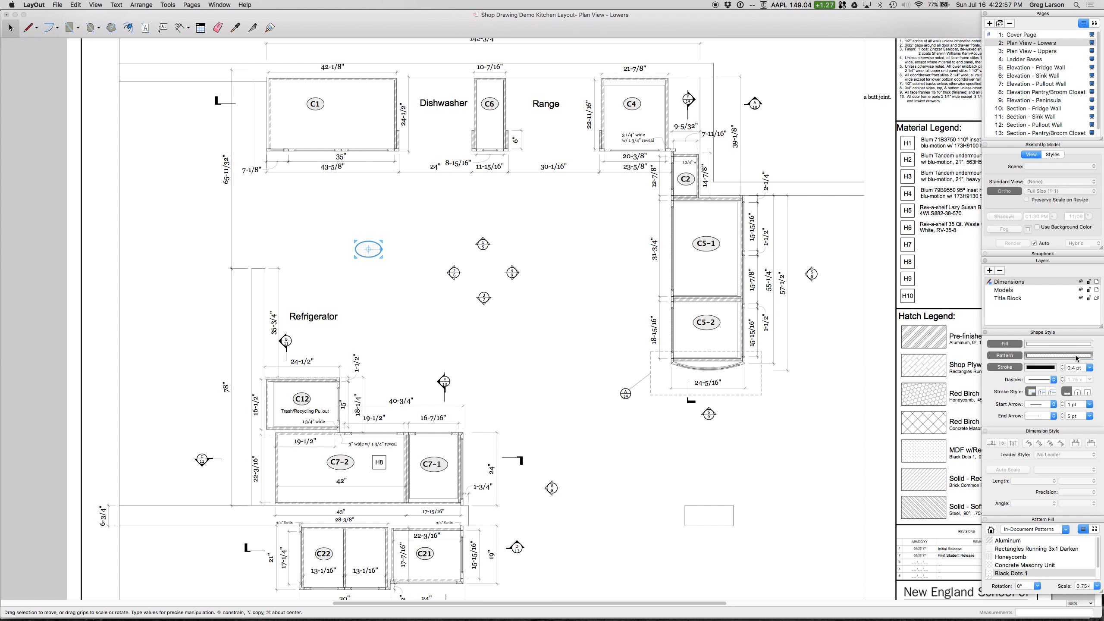
left_click(1012, 358)
left_click(1012, 357)
scroll(1022, 560, "down", 2)
scroll(1021, 561, "up", 2)
left_click(146, 29)
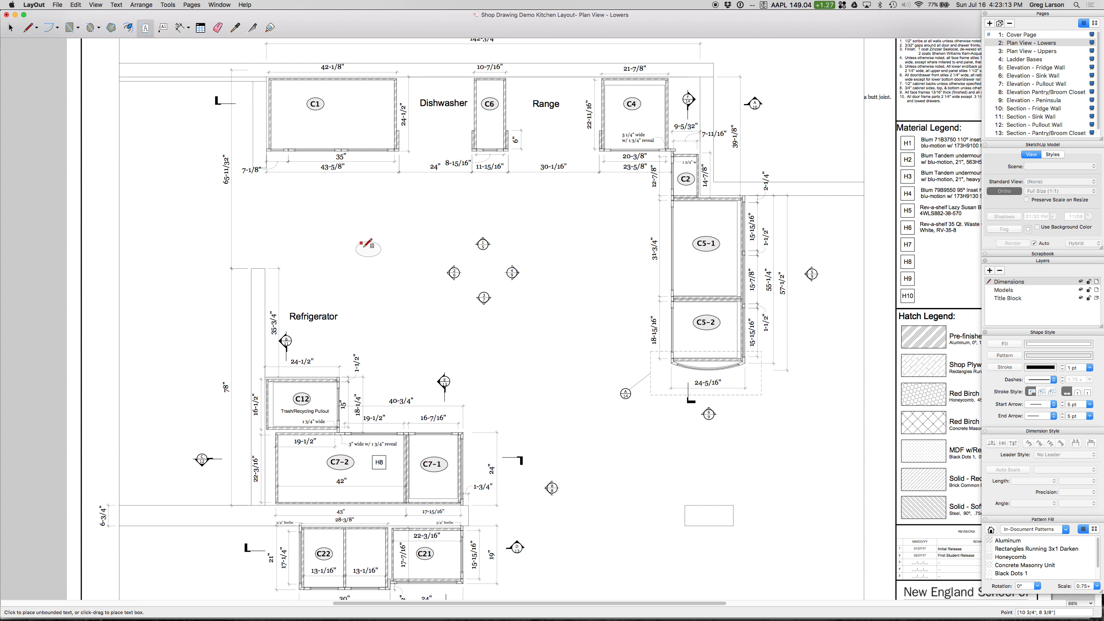
left_click(376, 255)
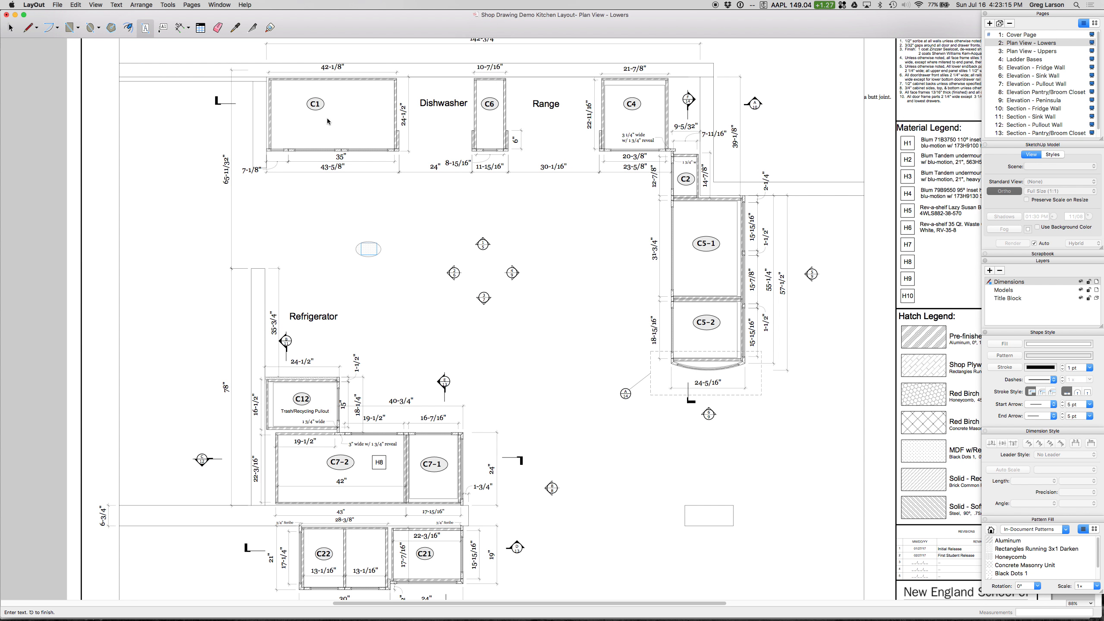
key("Escape")
key("space")
Step: Delete the ellipse, and undo both that deletion and the accidental move of the plan model viewport
left_click(354, 243)
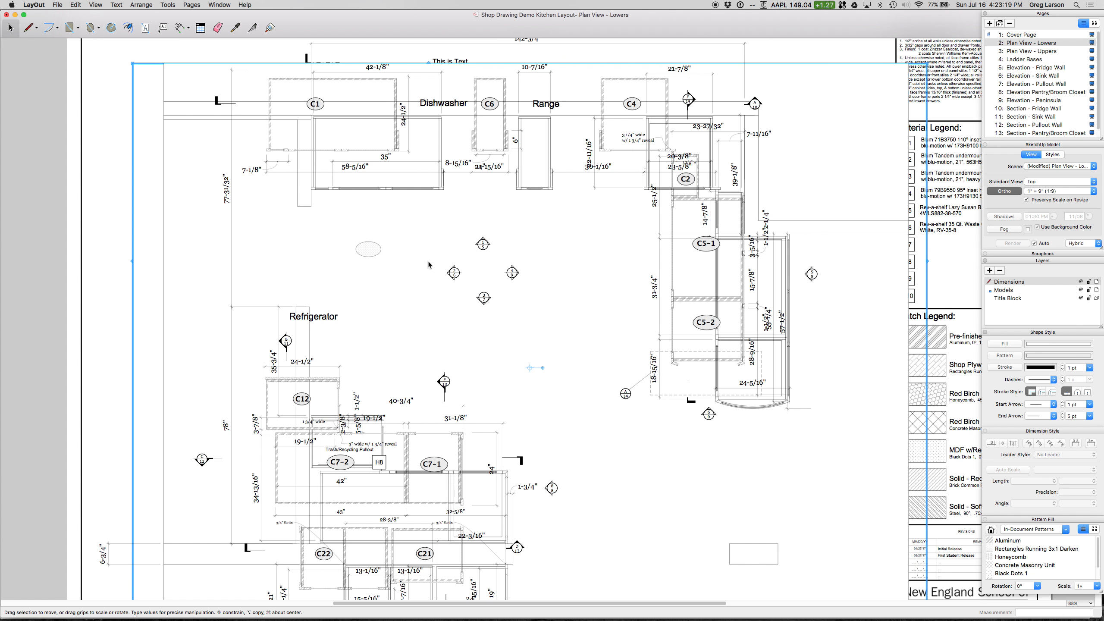
key("Escape")
left_click(361, 248)
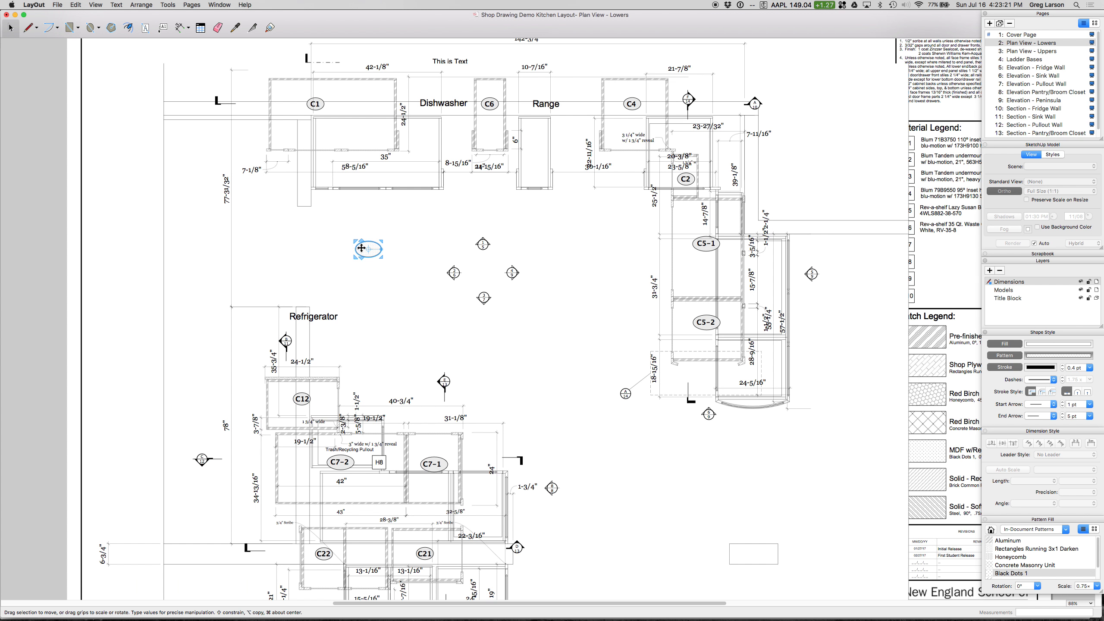
key("Delete")
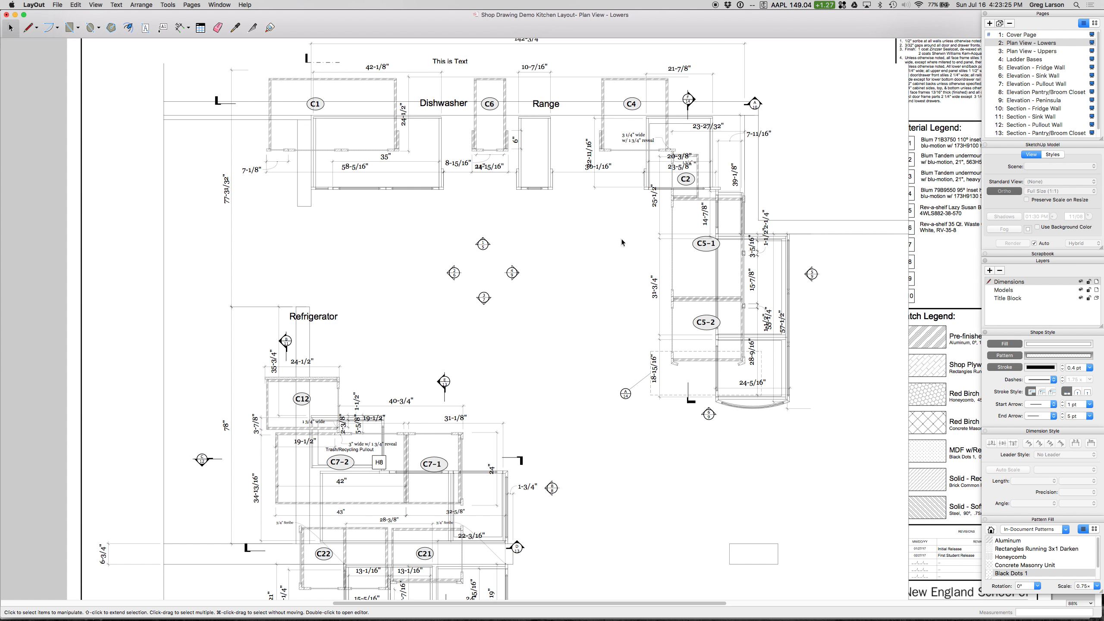
left_click(76, 4)
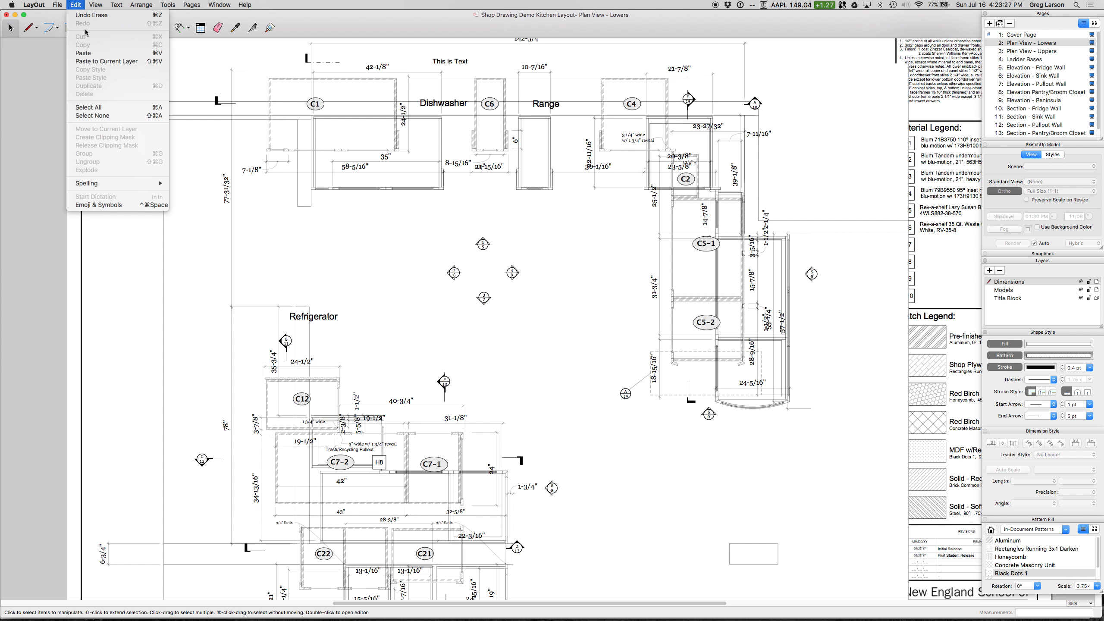
left_click(87, 16)
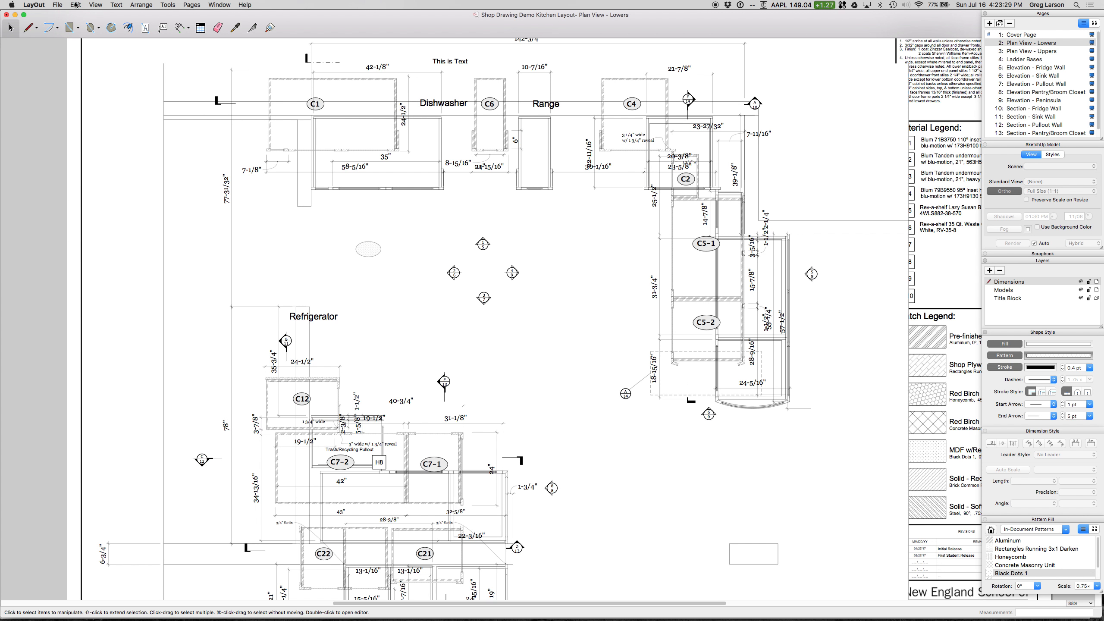
left_click(76, 4)
left_click(82, 15)
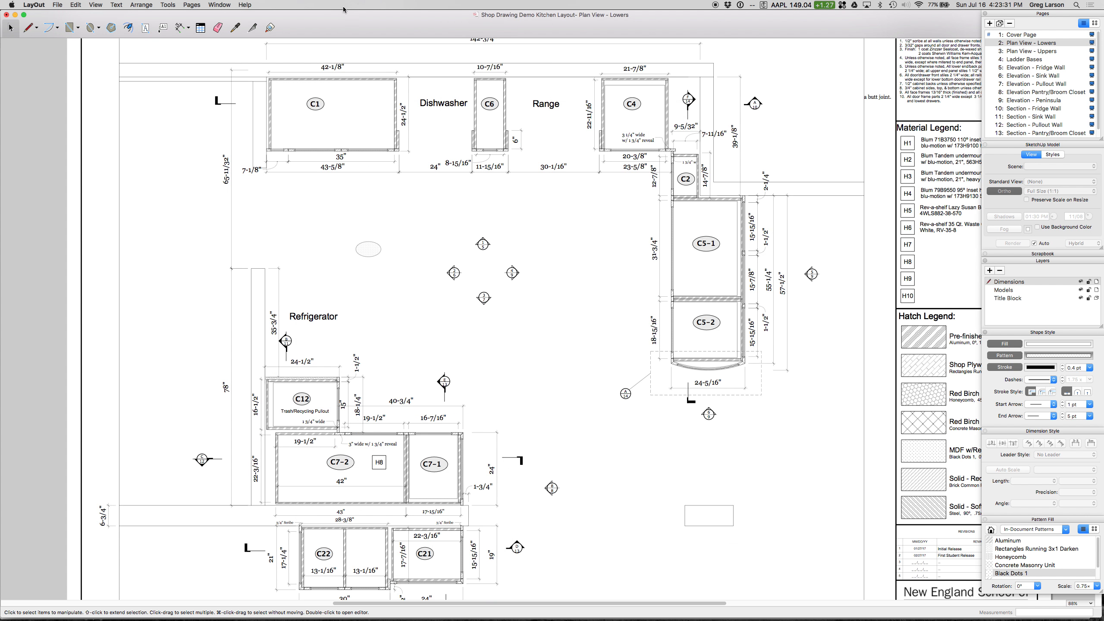
Step: Examine the Hatch Legend's materials with their pattern names, rotations and scales on the Section - Sink Wall page
left_click(1052, 116)
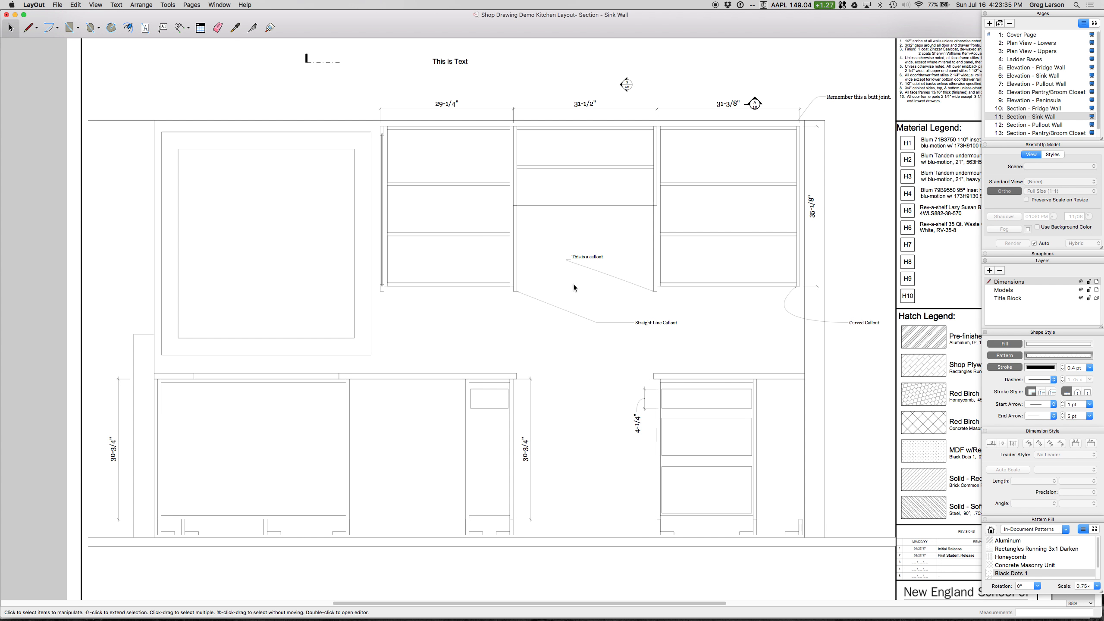
left_click_drag(820, 24, 715, 8)
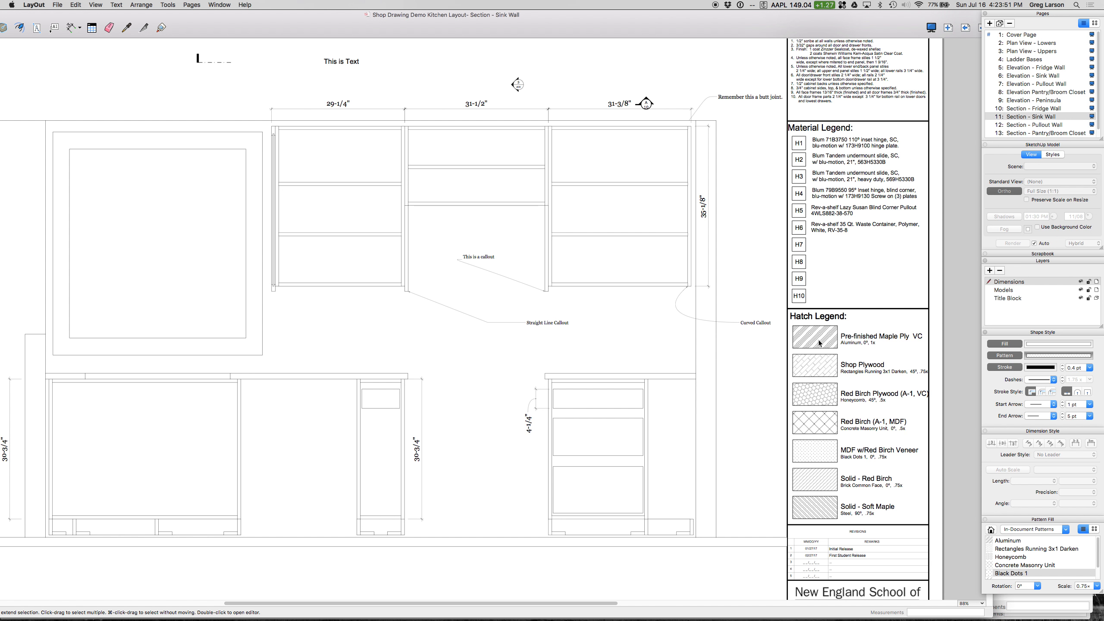
scroll(852, 345, "down", 2)
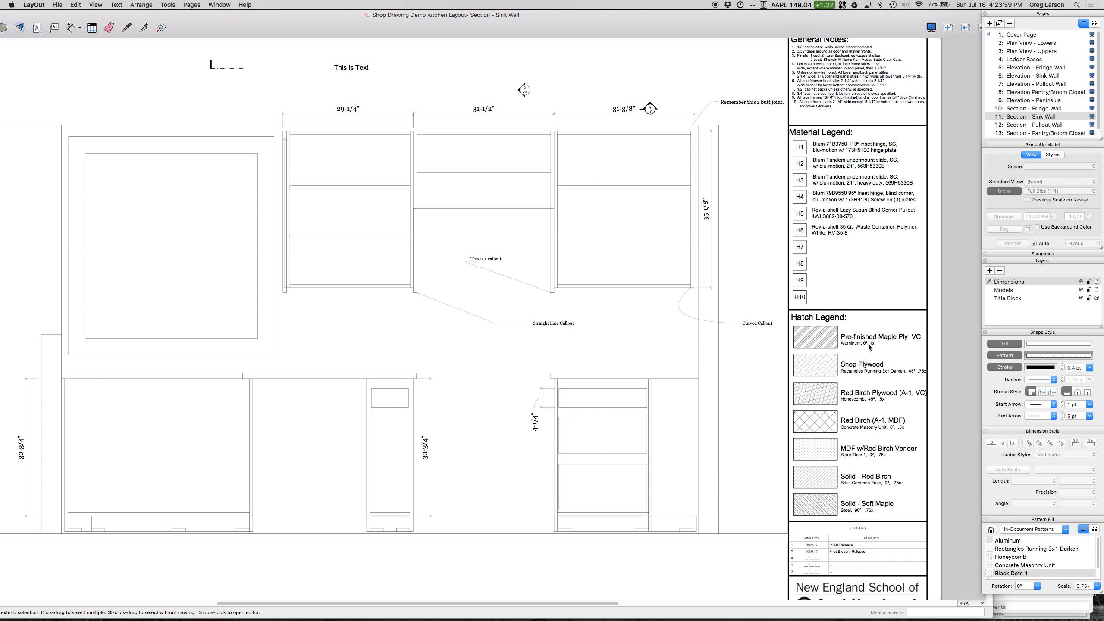
scroll(868, 344, "down", 3)
scroll(845, 345, "up", 3)
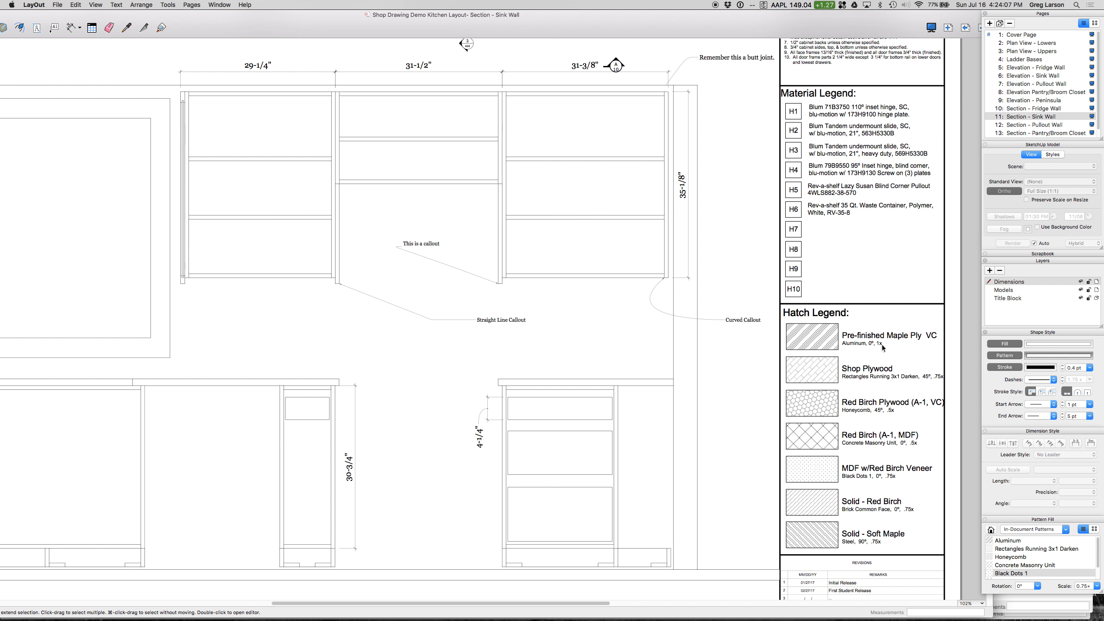
scroll(871, 353, "down", 2)
scroll(871, 354, "down", 2)
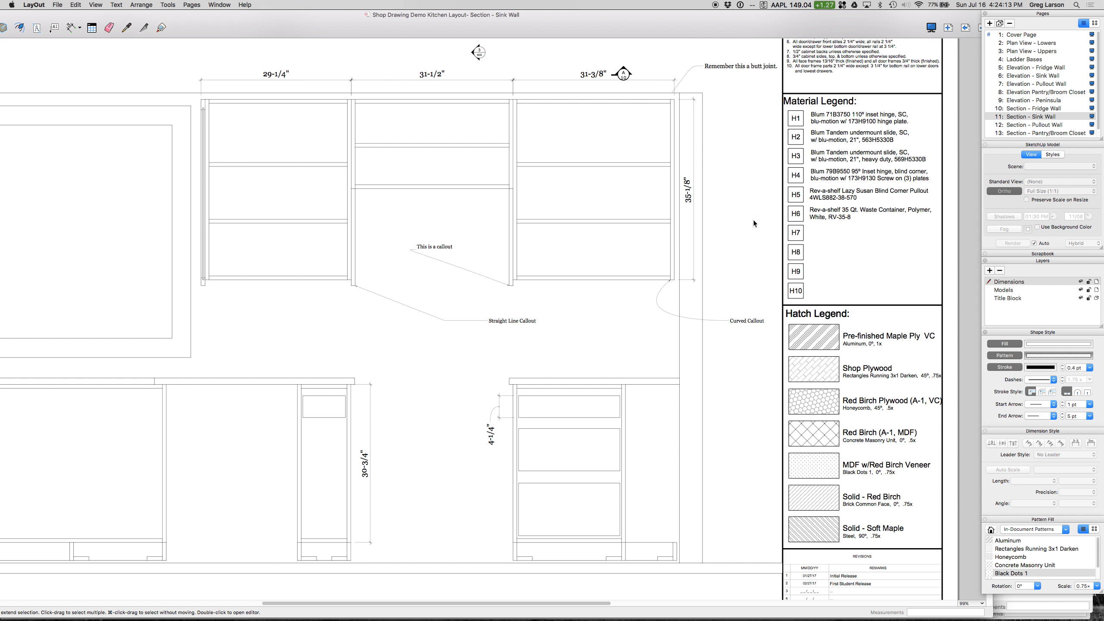
left_click_drag(218, 25, 291, 21)
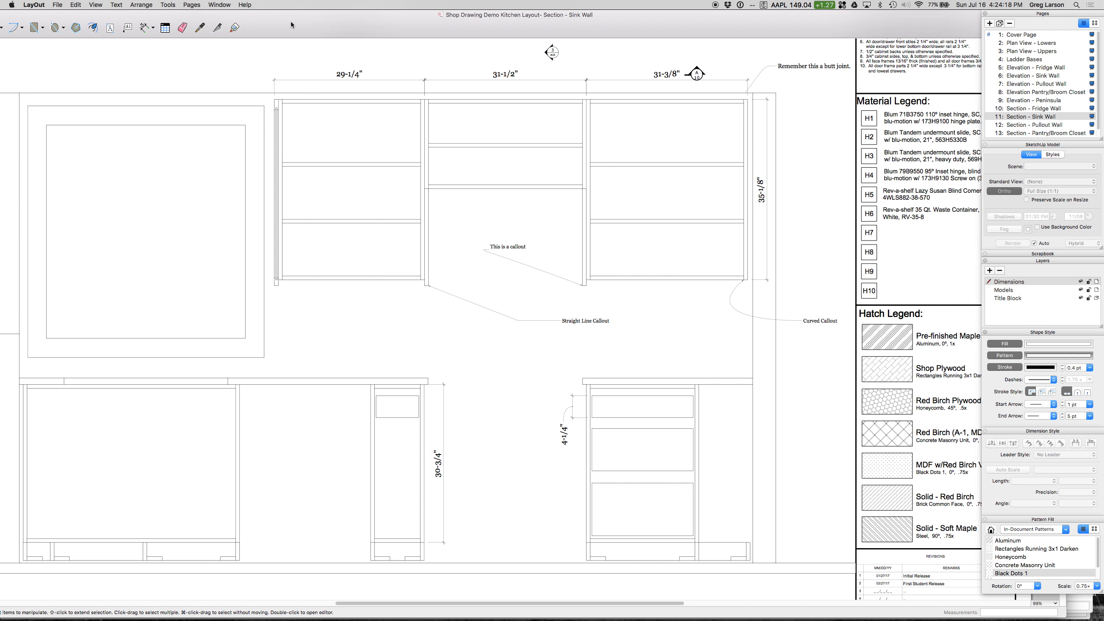
Step: Set the Rectangle tool to draw shapes with no fill color and a 0.4 pt stroke
left_click(747, 162)
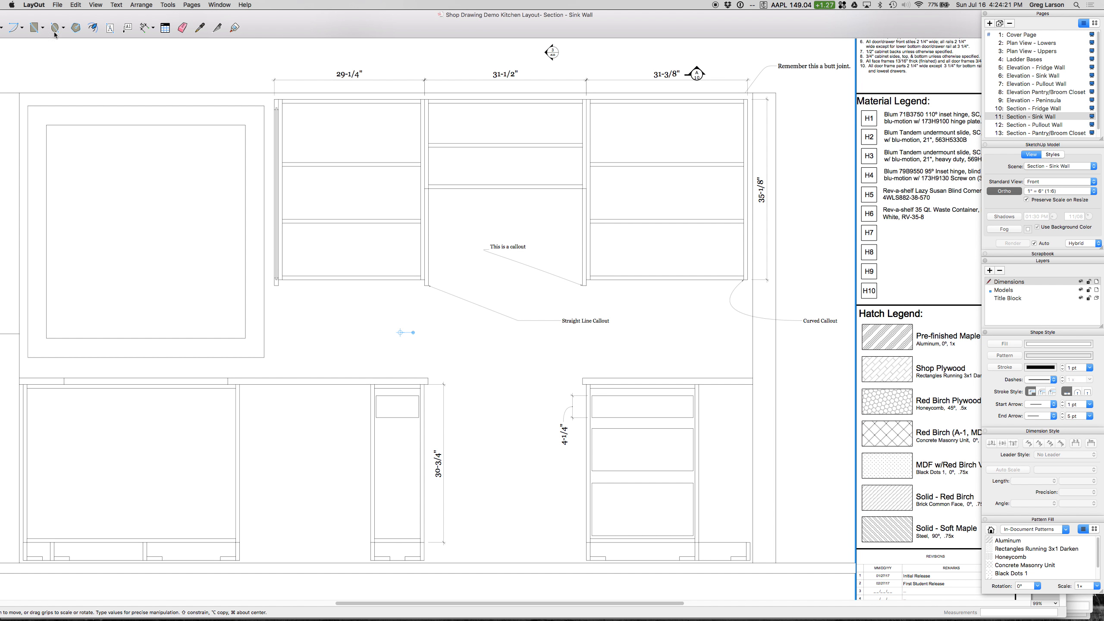
left_click(34, 28)
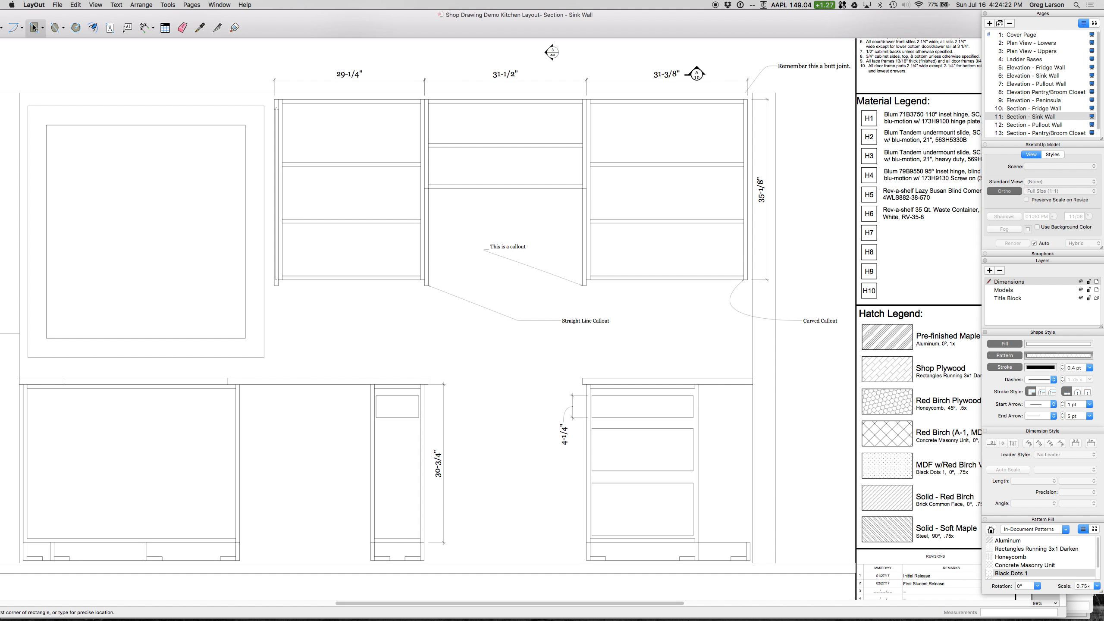
left_click(1006, 346)
left_click(1091, 368)
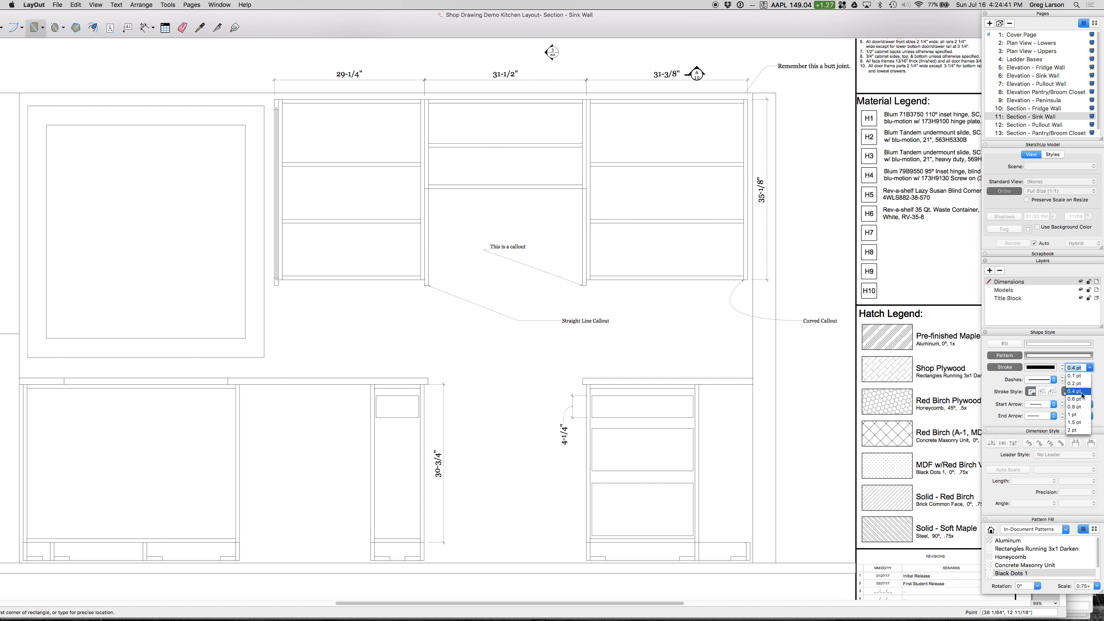
left_click(1099, 369)
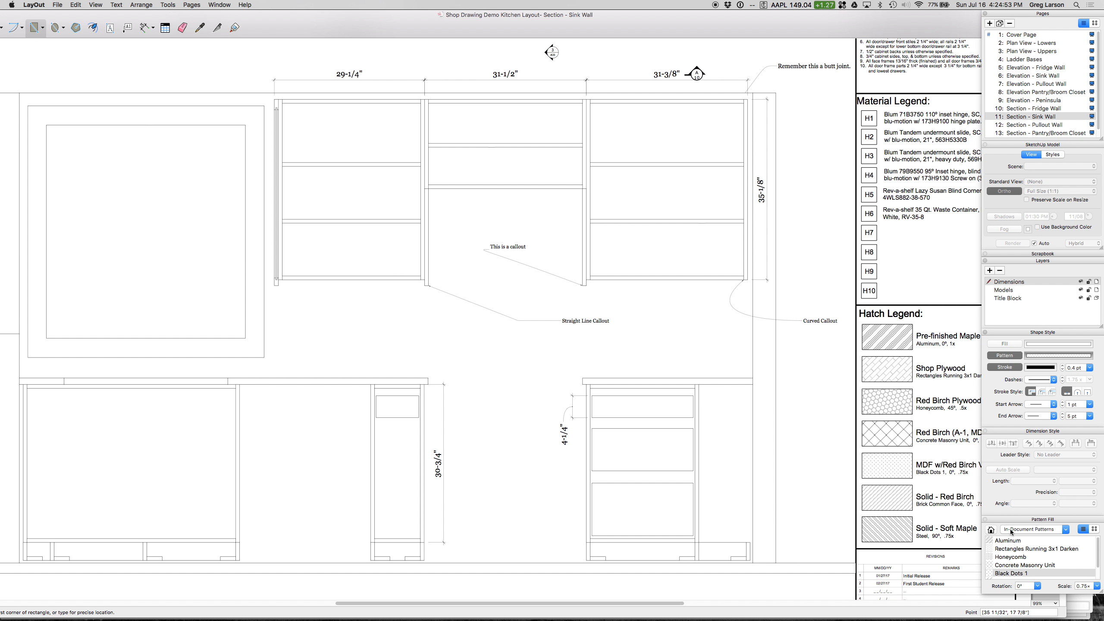
Step: Set the pattern fill to the in-document Aluminum pattern with 0° rotation and 1x scale
left_click(1014, 549)
left_click(1013, 541)
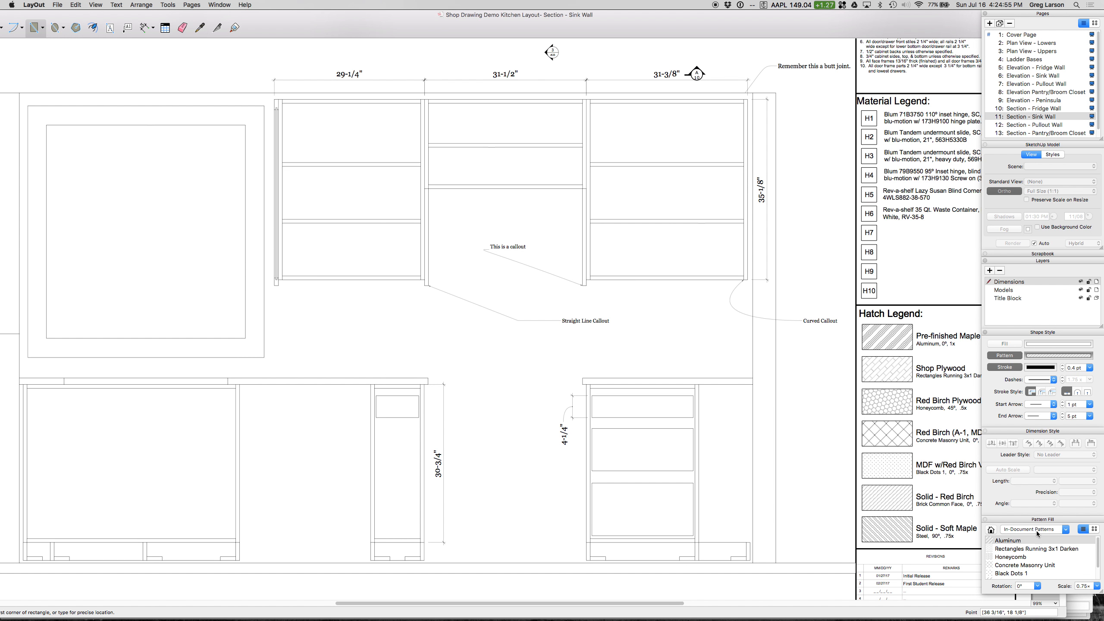
left_click(1046, 530)
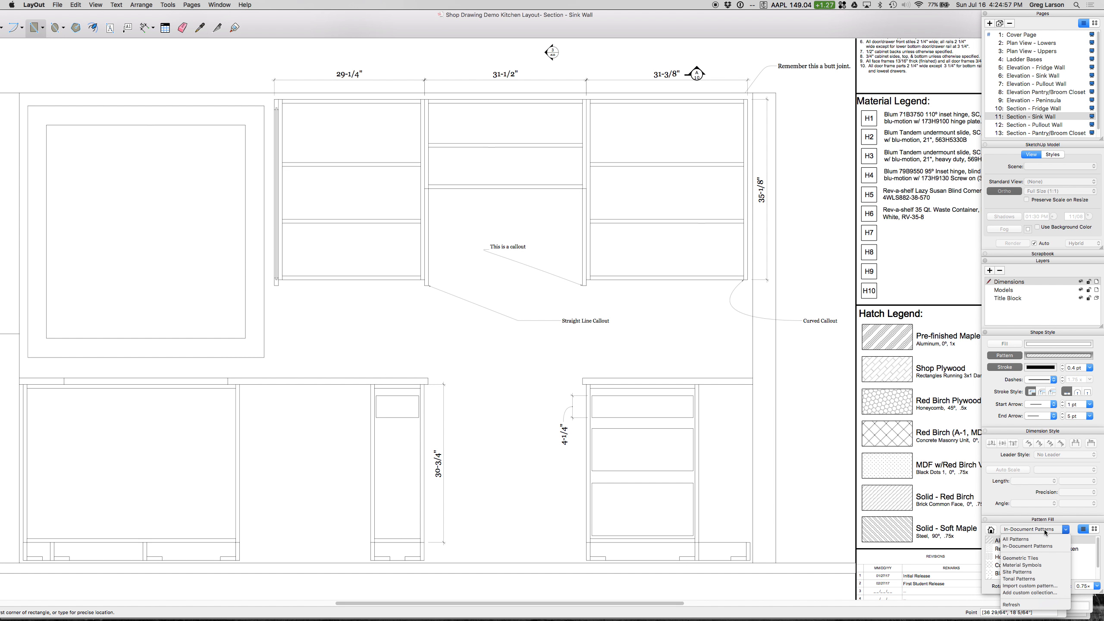
left_click(1051, 530)
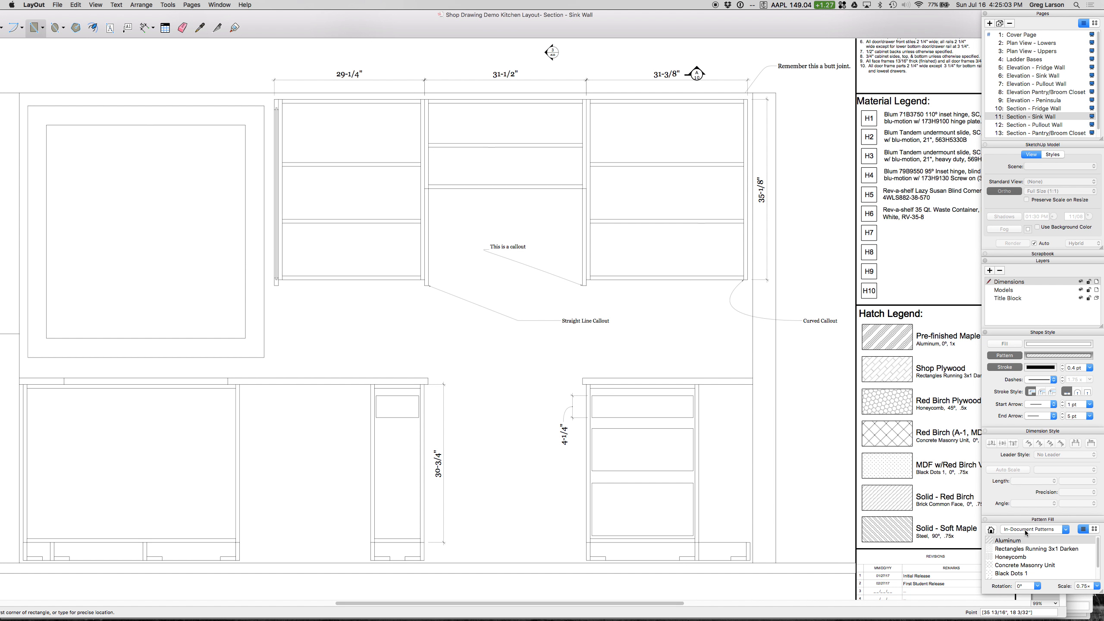
left_click(1026, 531)
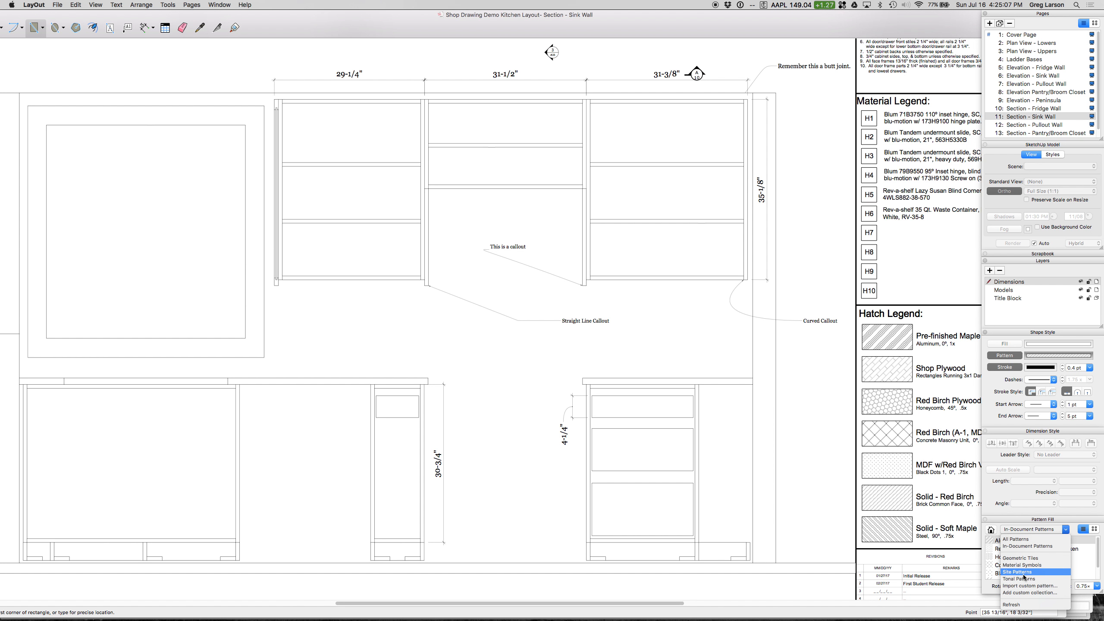
left_click(1042, 531)
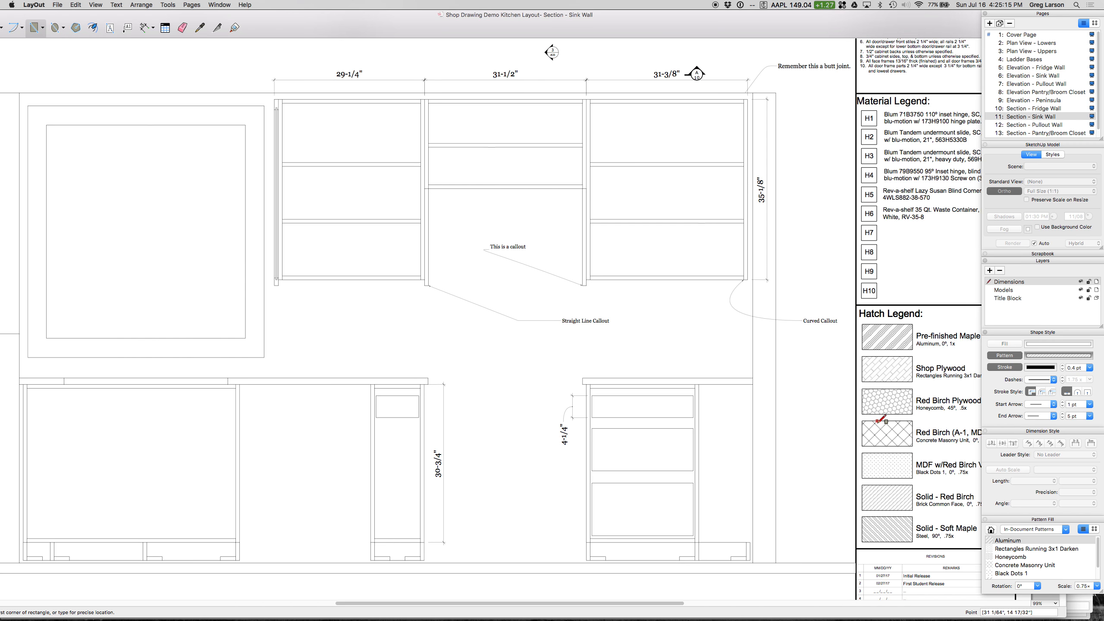
left_click(1038, 586)
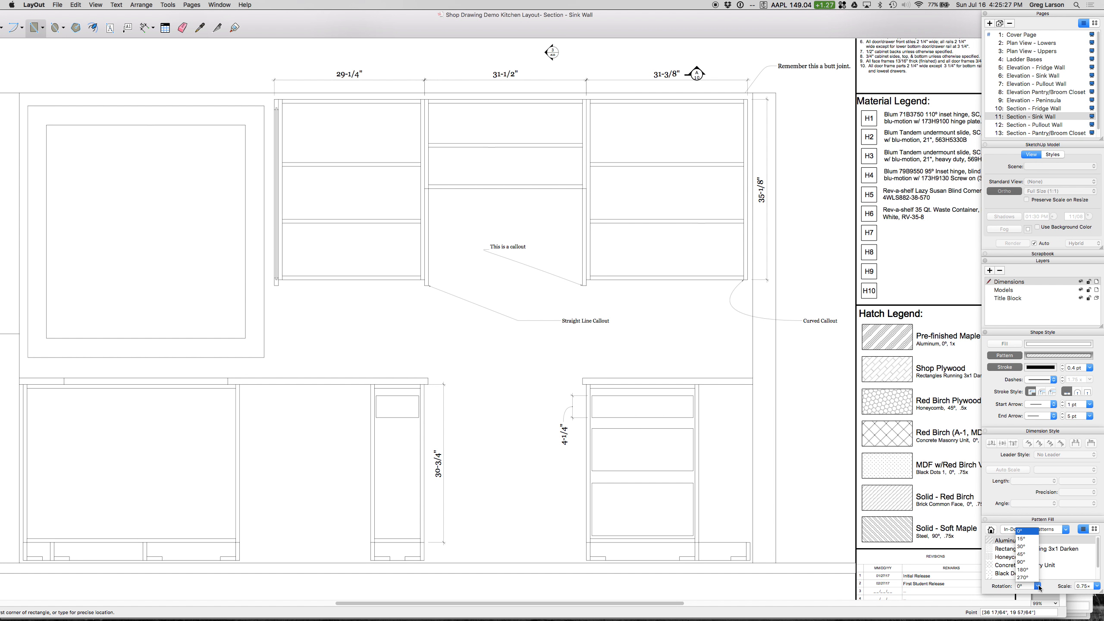
left_click(1056, 588)
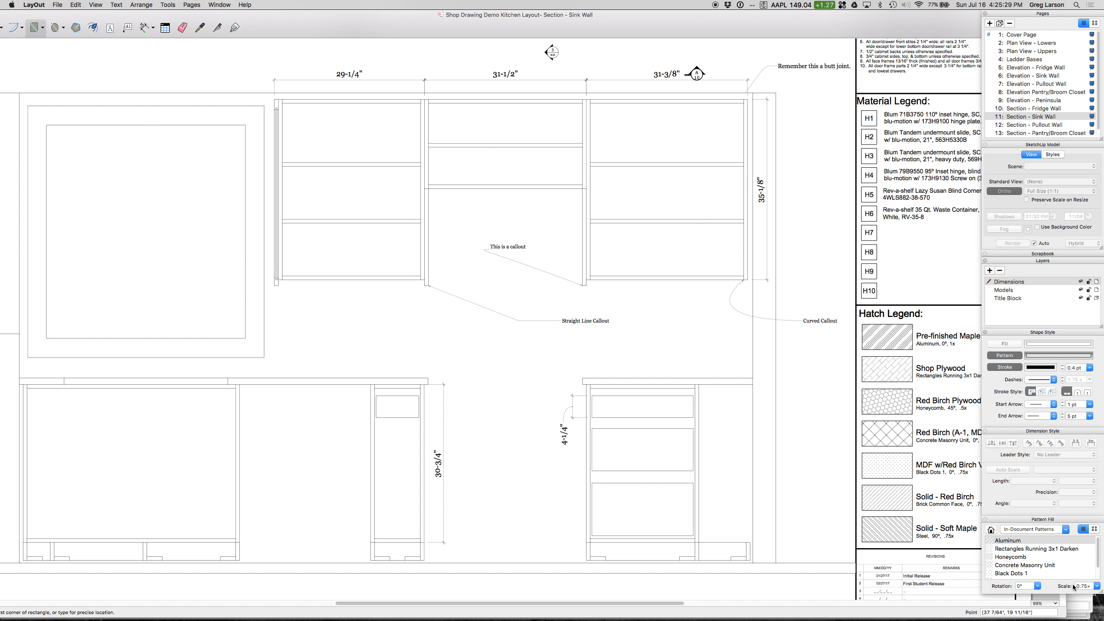
left_click(1098, 586)
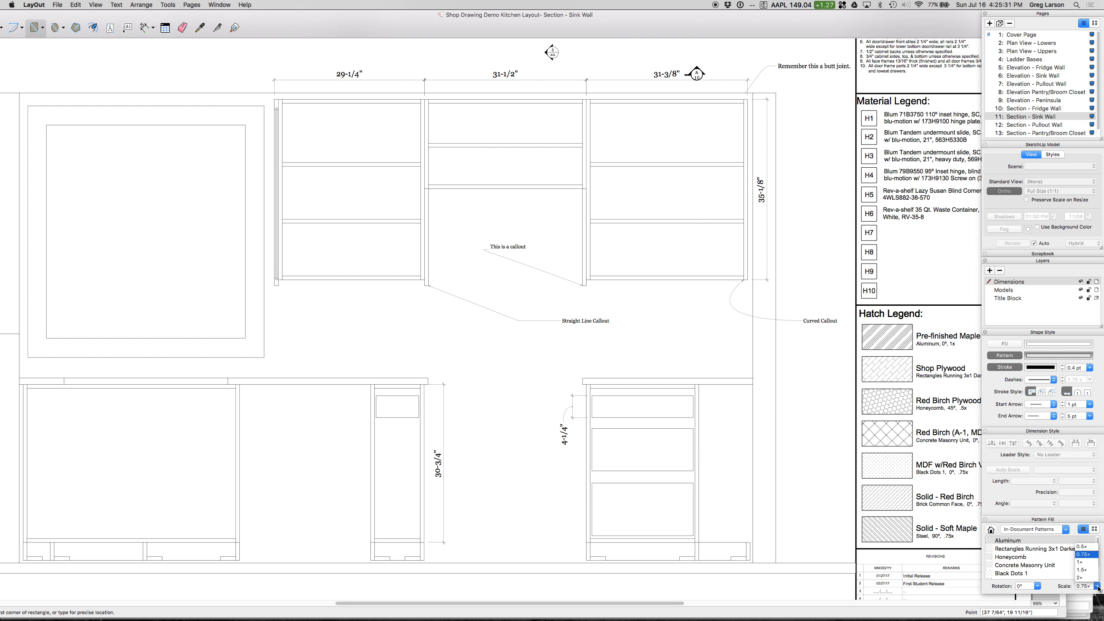
left_click(1093, 563)
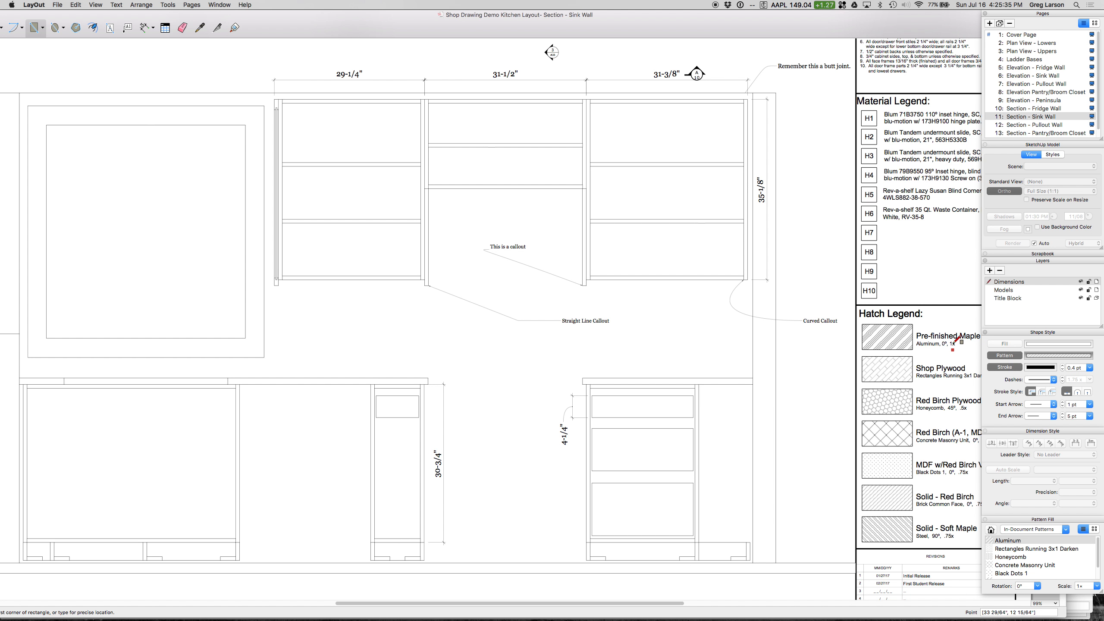
Step: Draw Aluminum-hatched rectangles over the right side panel, top panel and two shelves of the rightmost upper cabinet
left_click(744, 100)
left_click(749, 278)
left_click(590, 101)
left_click(745, 103)
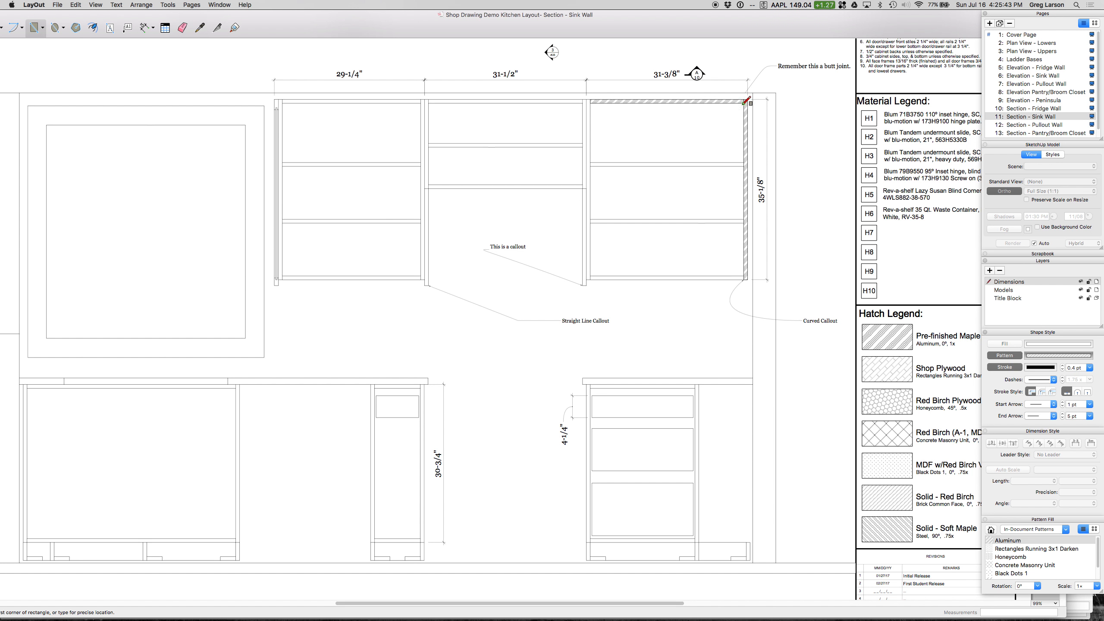
left_click(591, 164)
left_click(745, 168)
left_click_drag(591, 220, 744, 222)
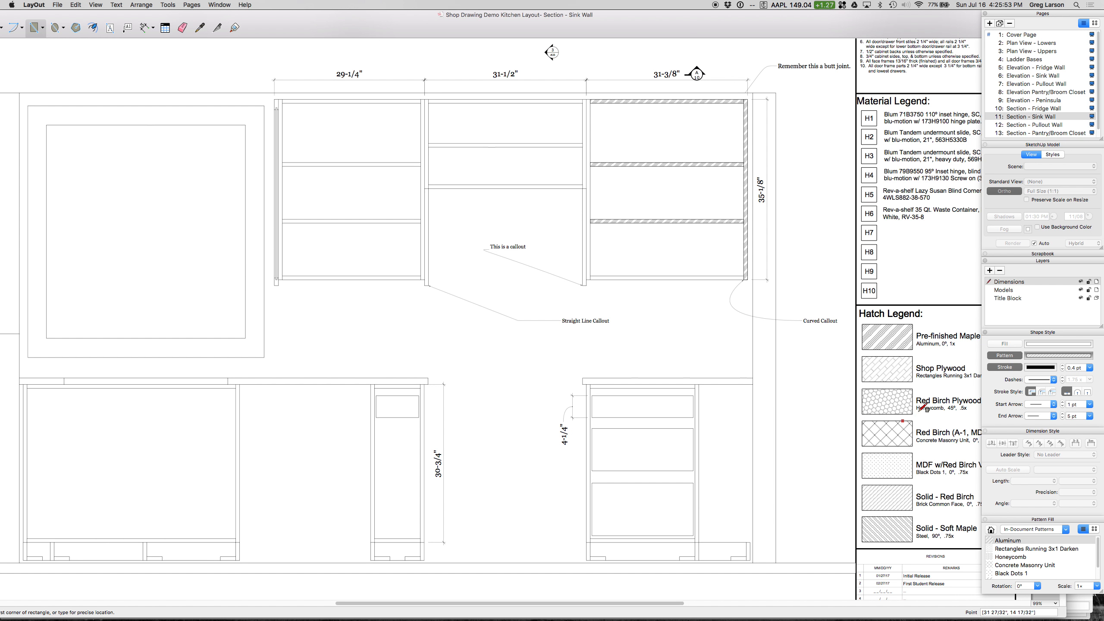
Step: Set the Rectangle tool's pattern fill for Shop Plywood to Rectangles Running 3x1 Darken, rotated 45° at 0.75x scale
key("space")
left_click(889, 369)
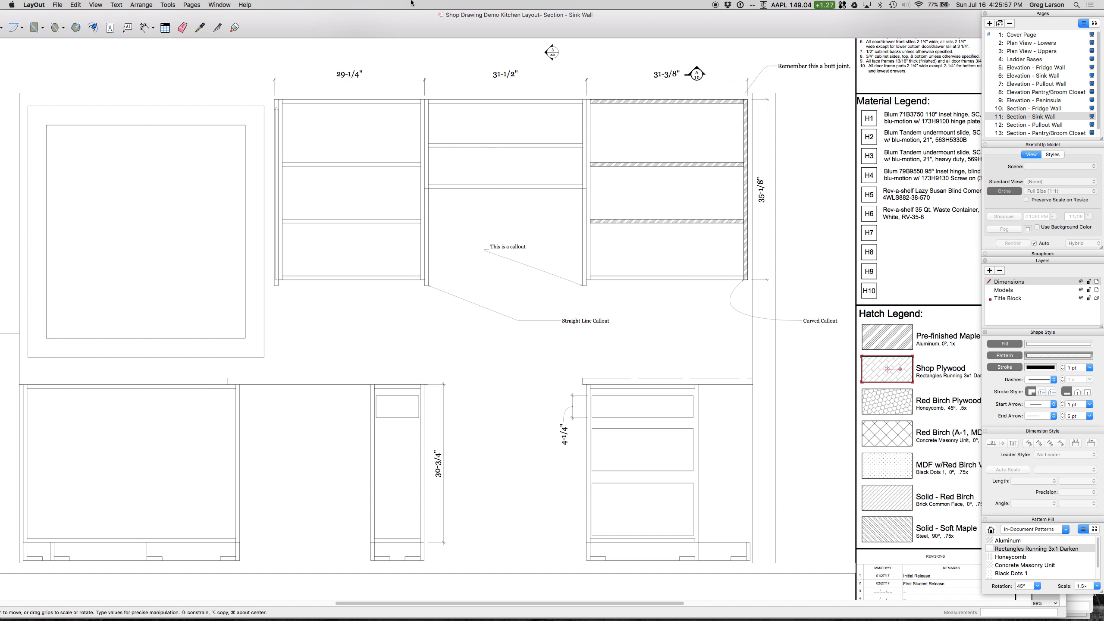
mouse_move(896, 293)
middle_mouse_down()
mouse_move(826, 271)
mouse_move(842, 271)
middle_mouse_up()
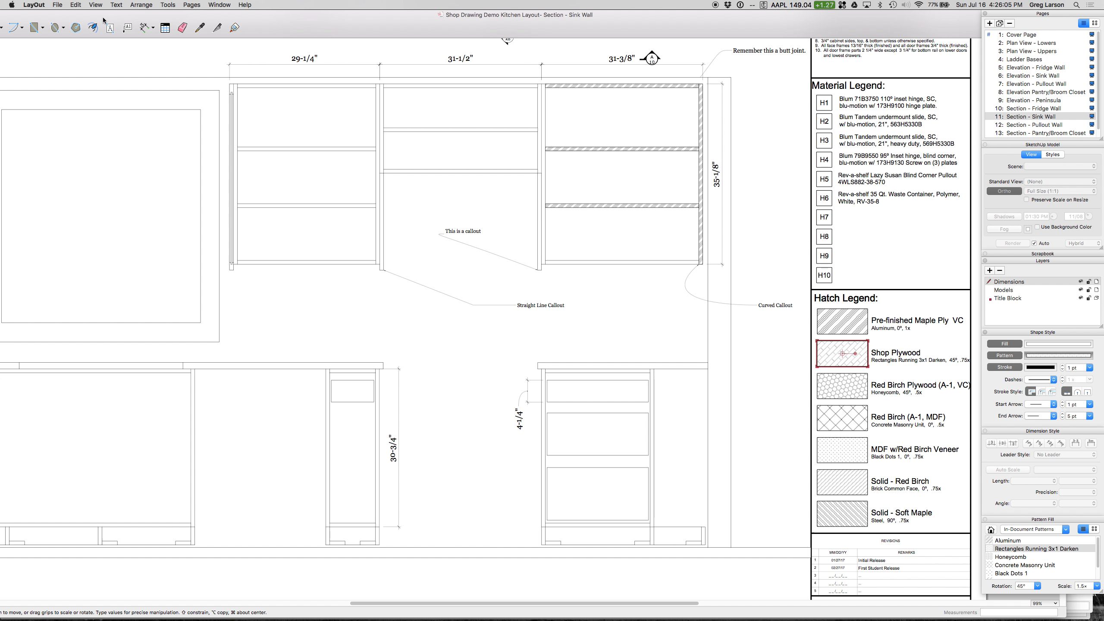
left_click(35, 29)
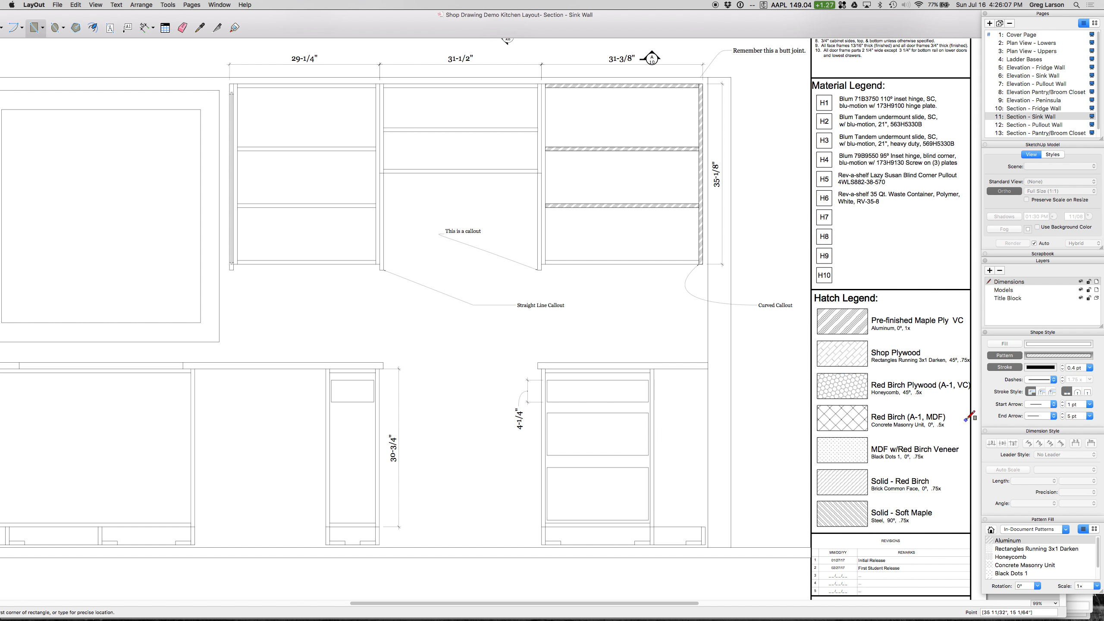
left_click(1029, 549)
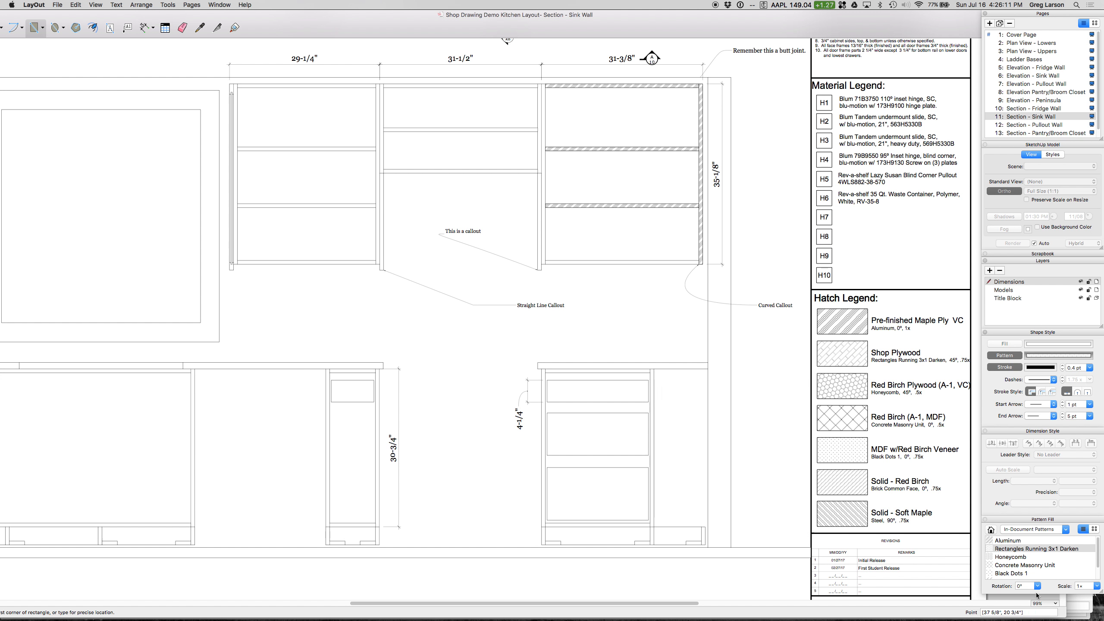
left_click(1038, 586)
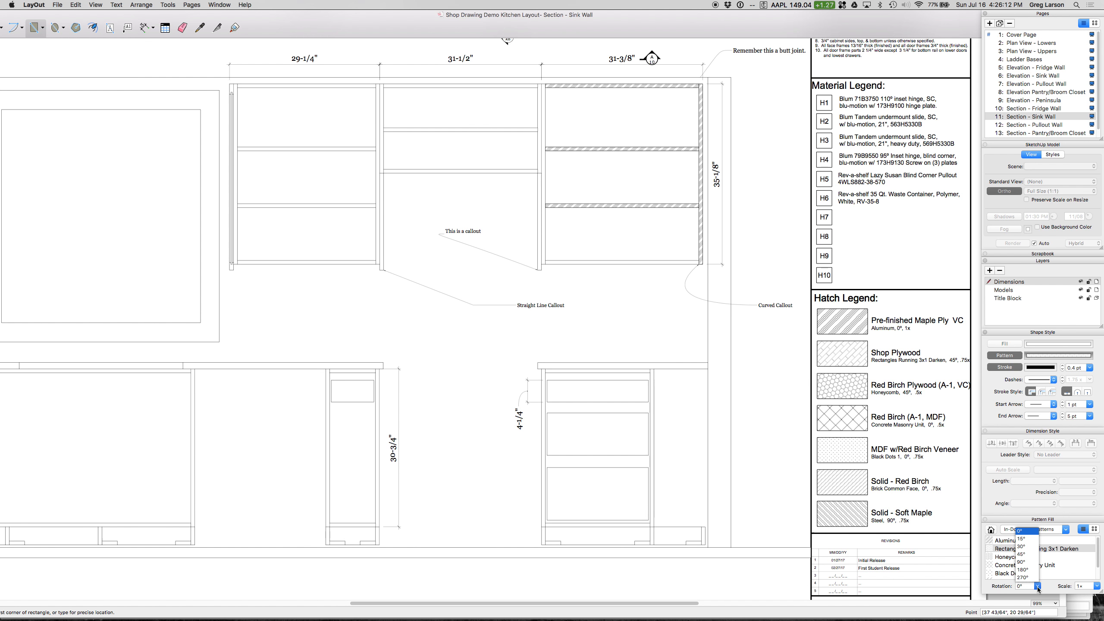
left_click(1024, 554)
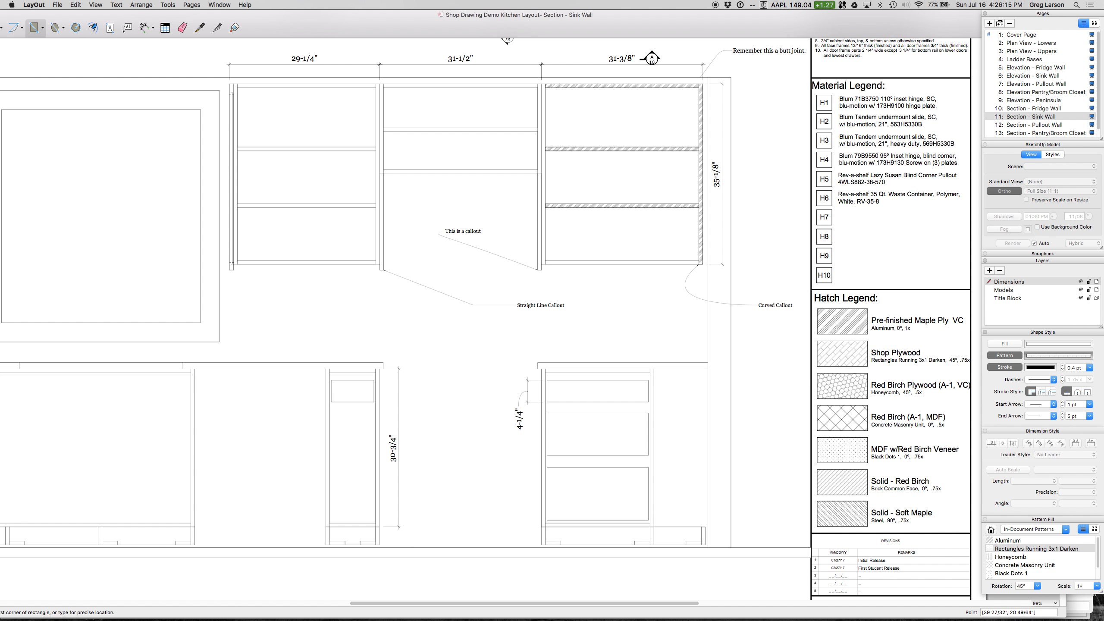
left_click(1098, 586)
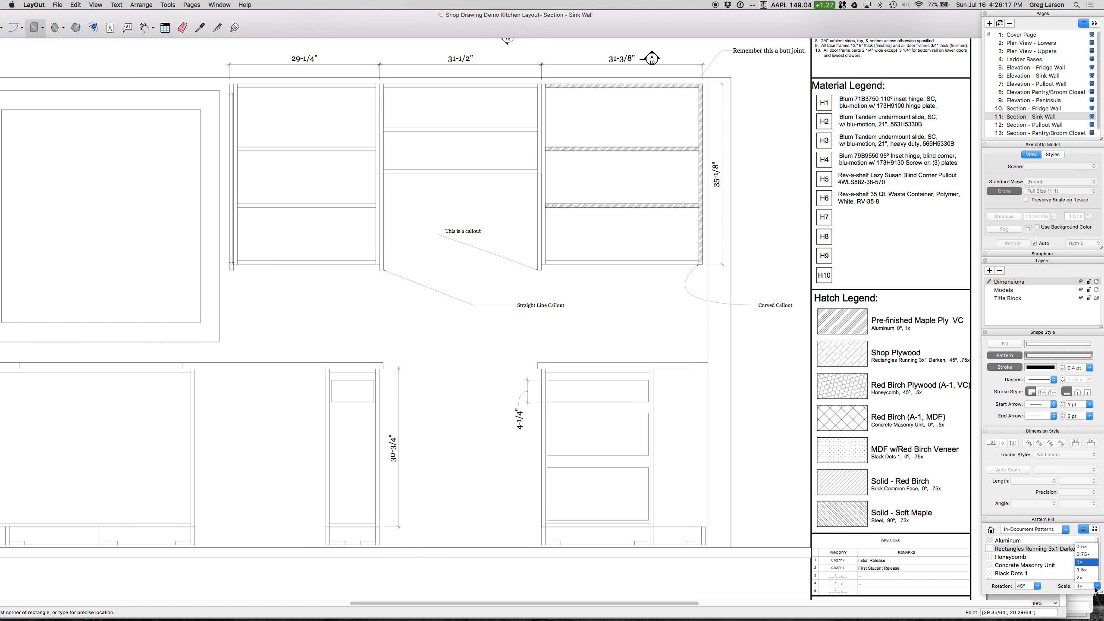
left_click(1083, 554)
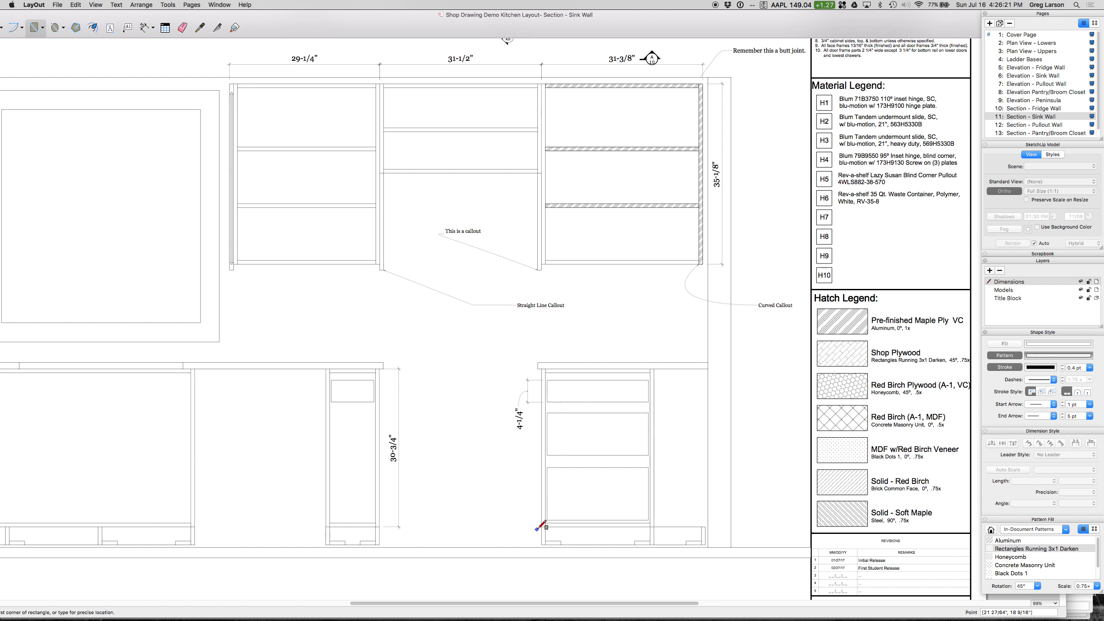
Step: Draw Shop Plywood-hatched rectangles over the two small base blocks beneath the drawer cabinet
left_click_drag(547, 541, 560, 545)
left_click_drag(635, 542, 650, 546)
scroll(764, 338, "down", 5)
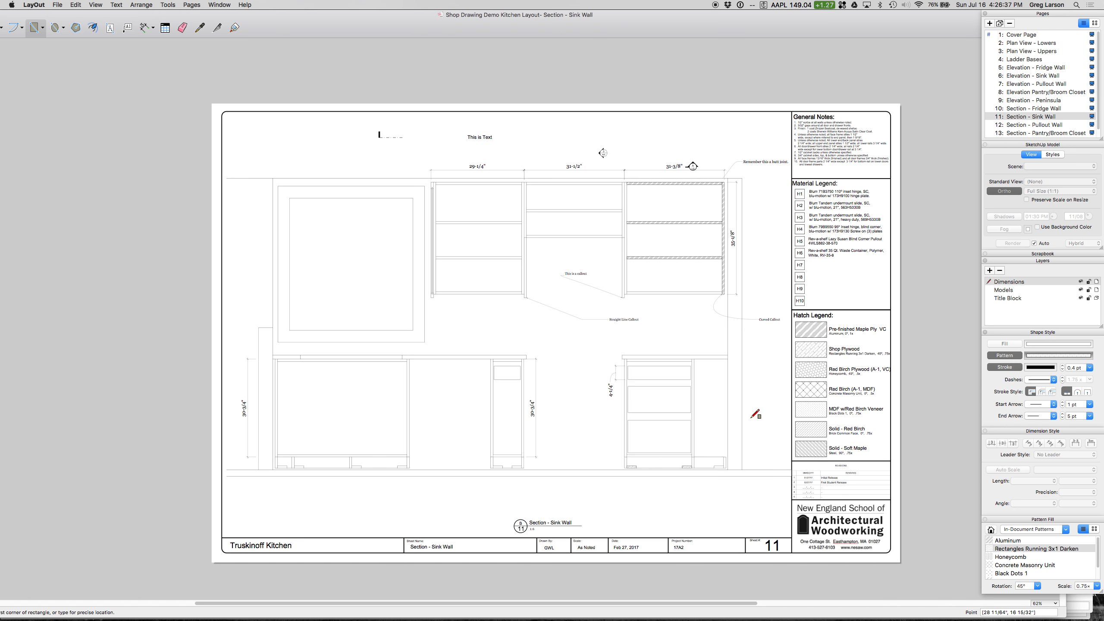
scroll(756, 414, "up", 1)
scroll(756, 414, "down", 3)
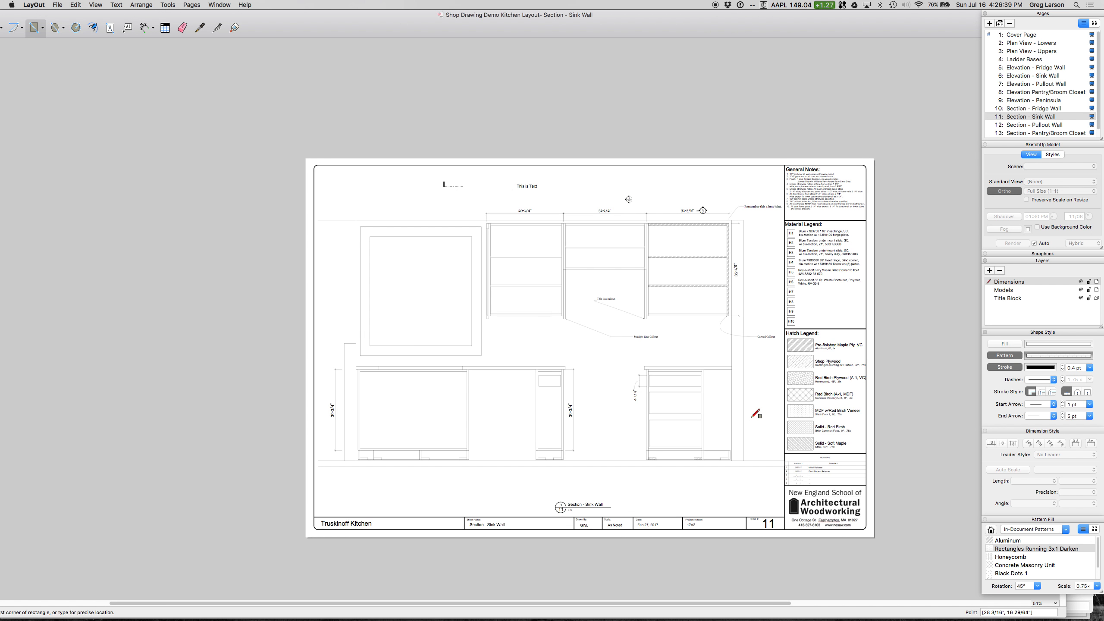
scroll(755, 414, "up", 1)
key("space")
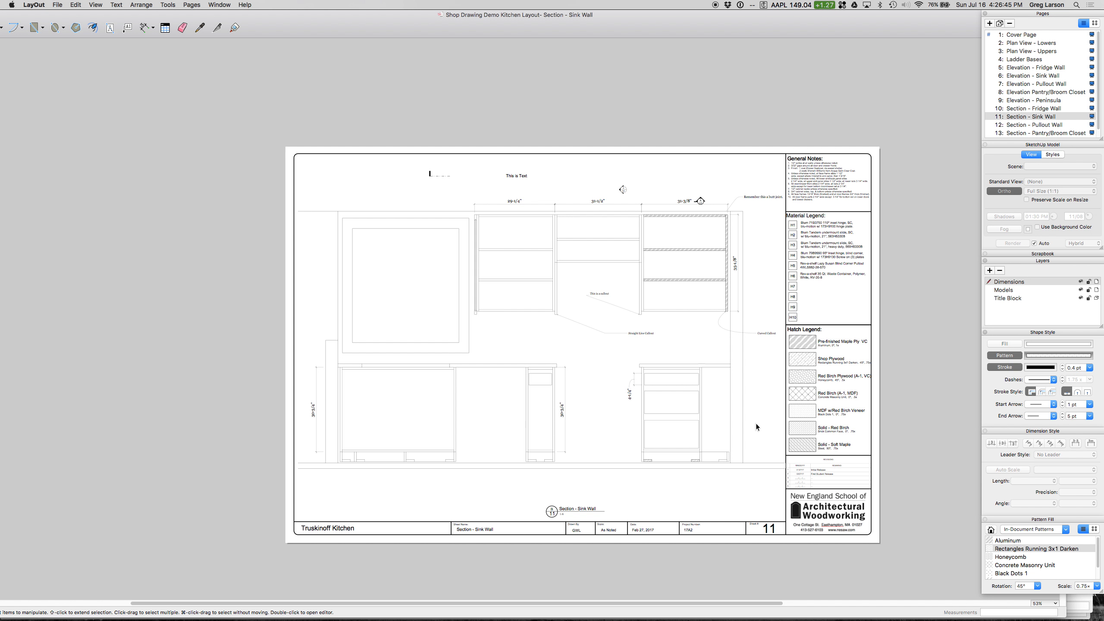
Step: Crop the sink wall section viewport by pulling its upper-left corner inward to a scale of about 0.798, 0.812
scroll(754, 312, "up", 3)
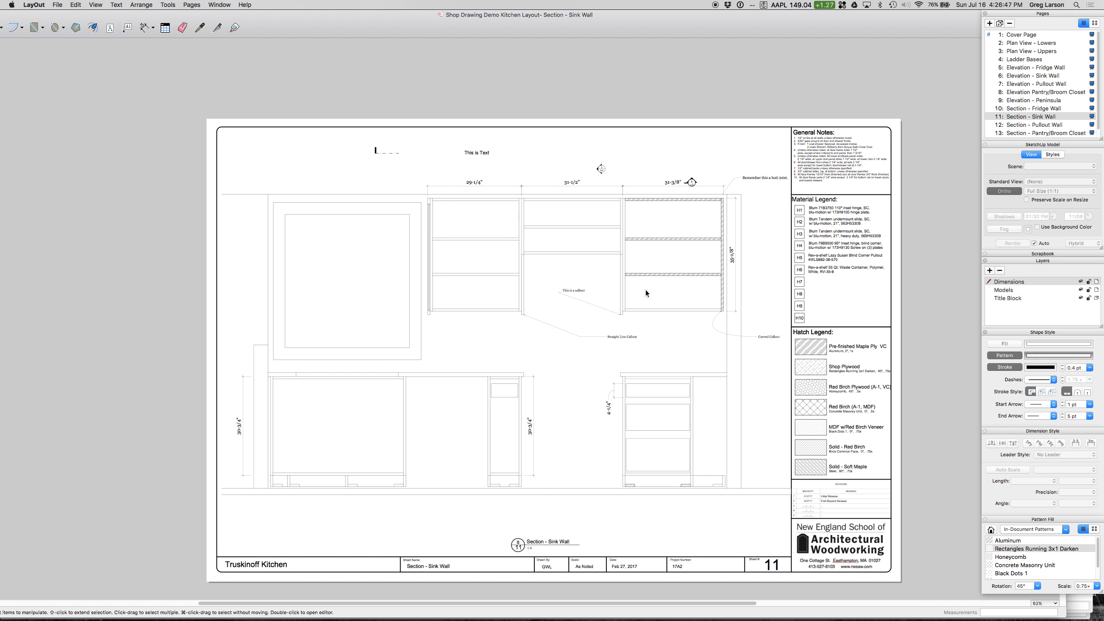
scroll(646, 290, "down", 3)
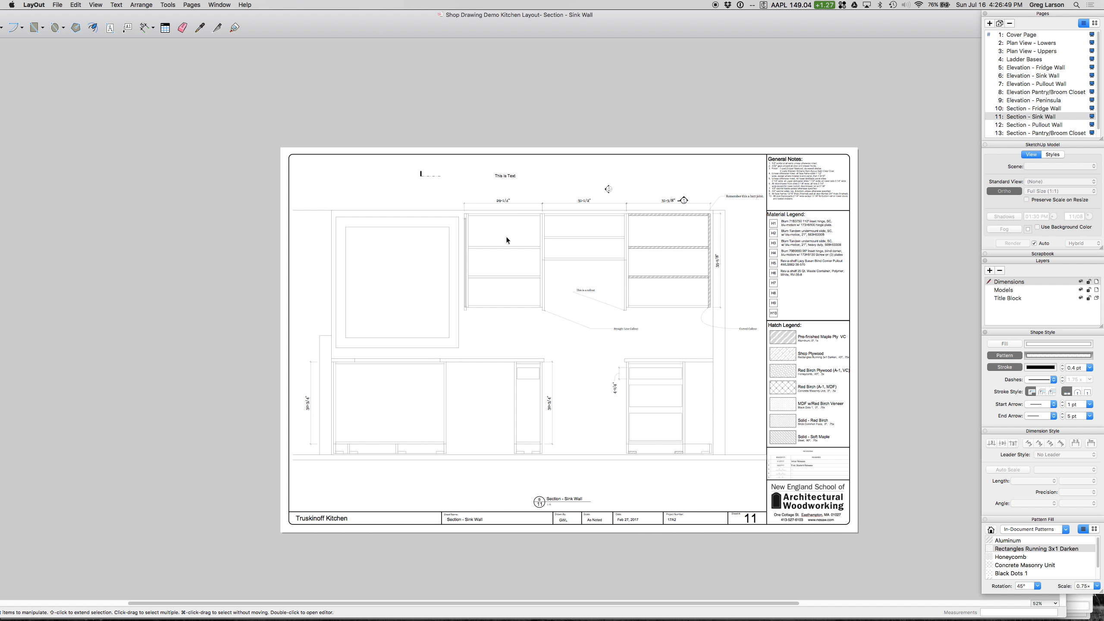
left_click(506, 239)
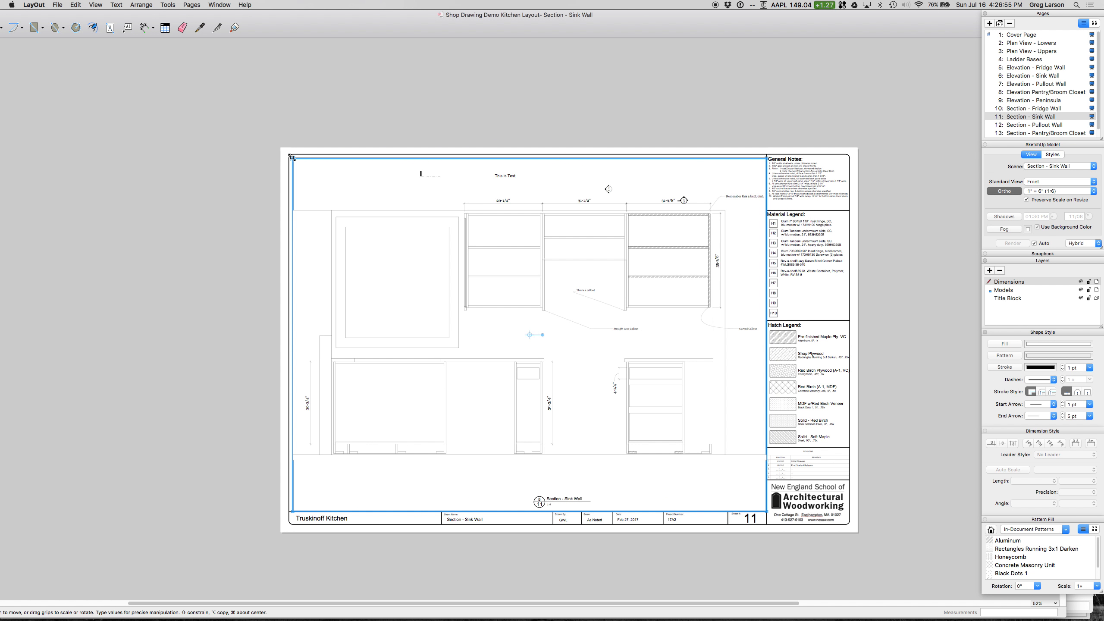
left_click_drag(292, 157, 388, 225)
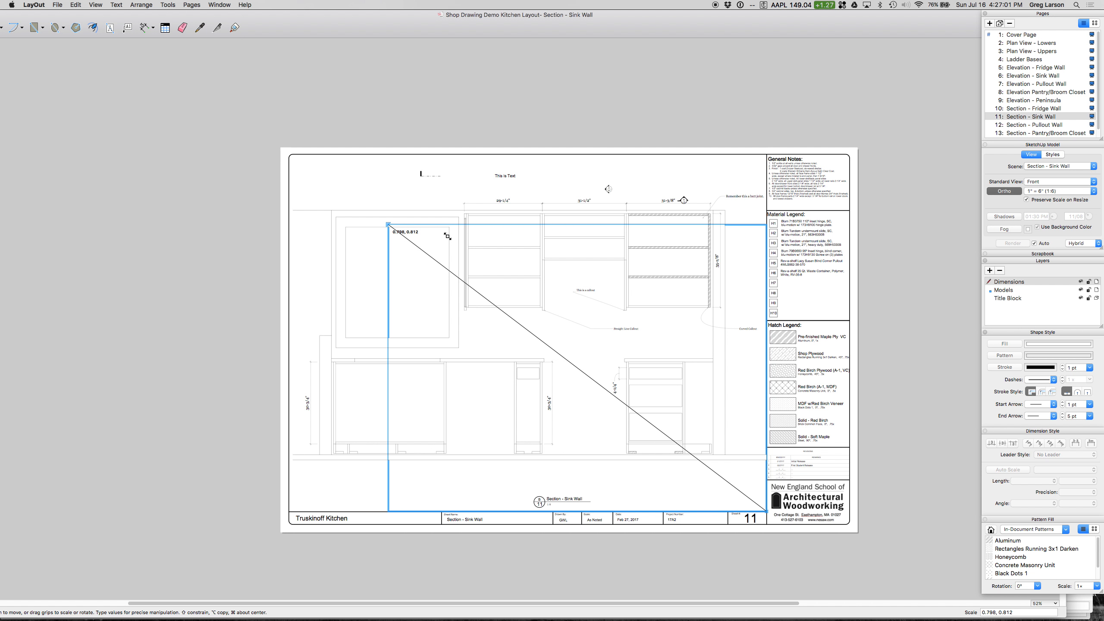
key("Escape")
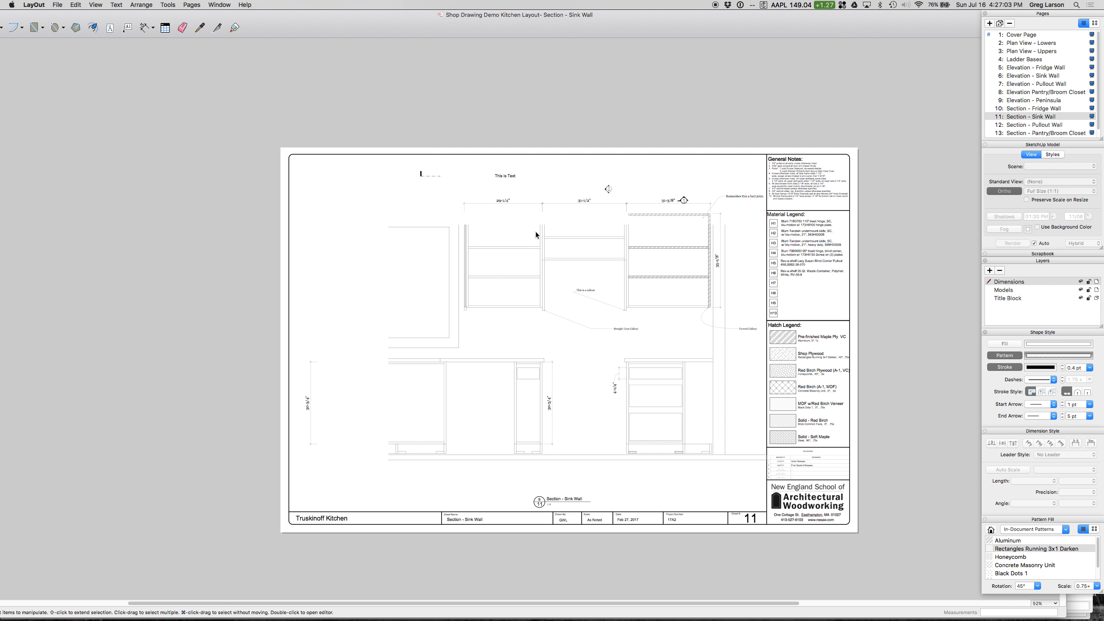
Step: Duplicate the cropped section viewport and place the copy, with its frame reduced, beyond the page's upper-left corner
left_click(649, 371)
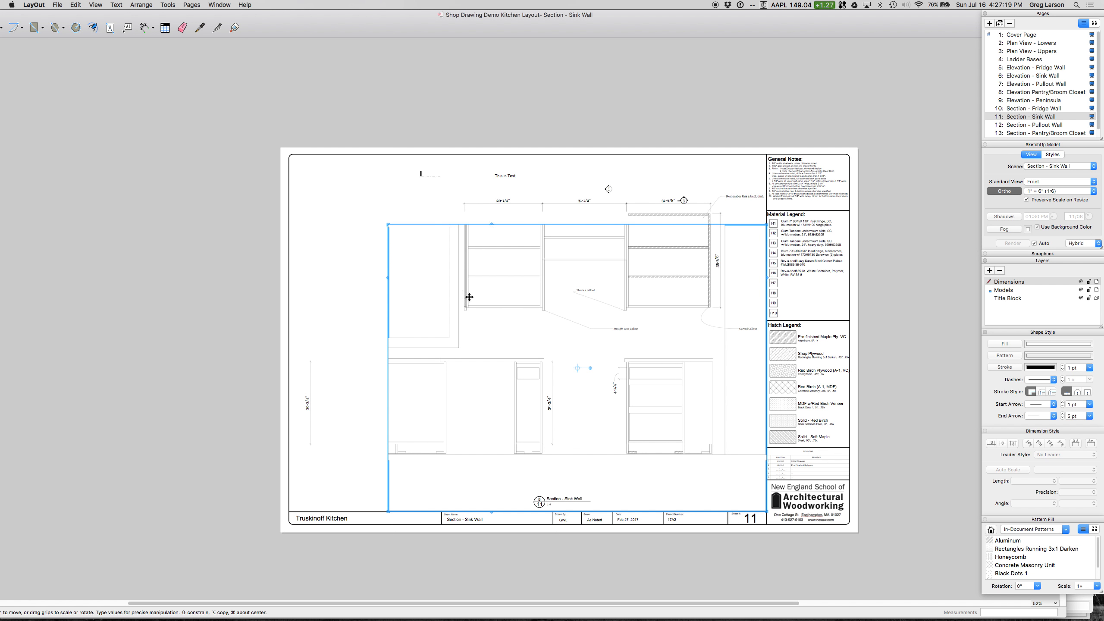
left_click(73, 5)
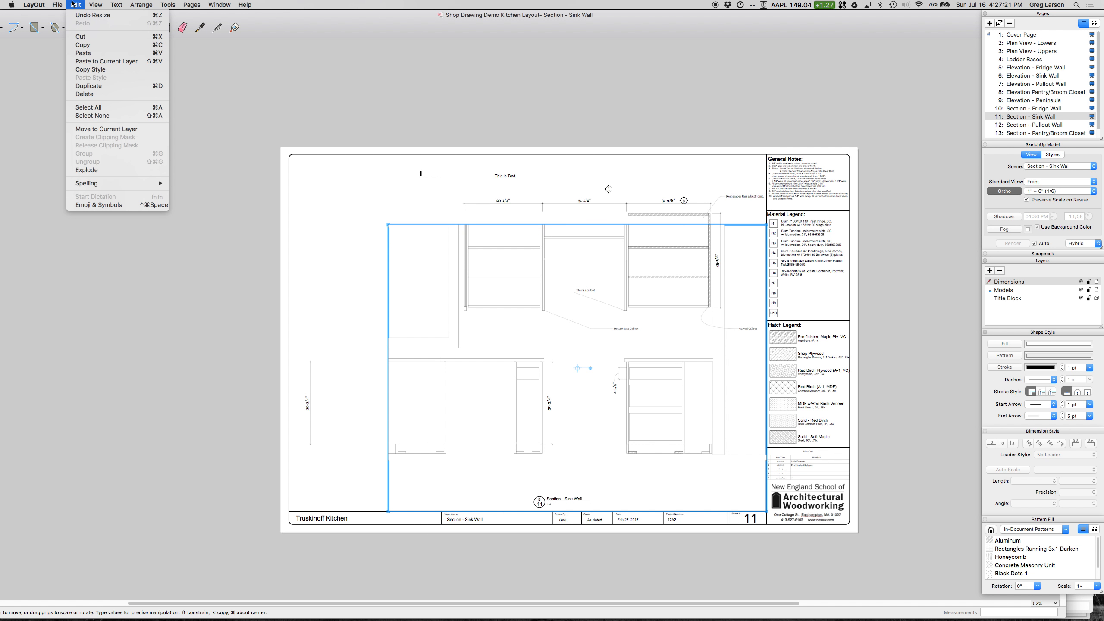
left_click(87, 86)
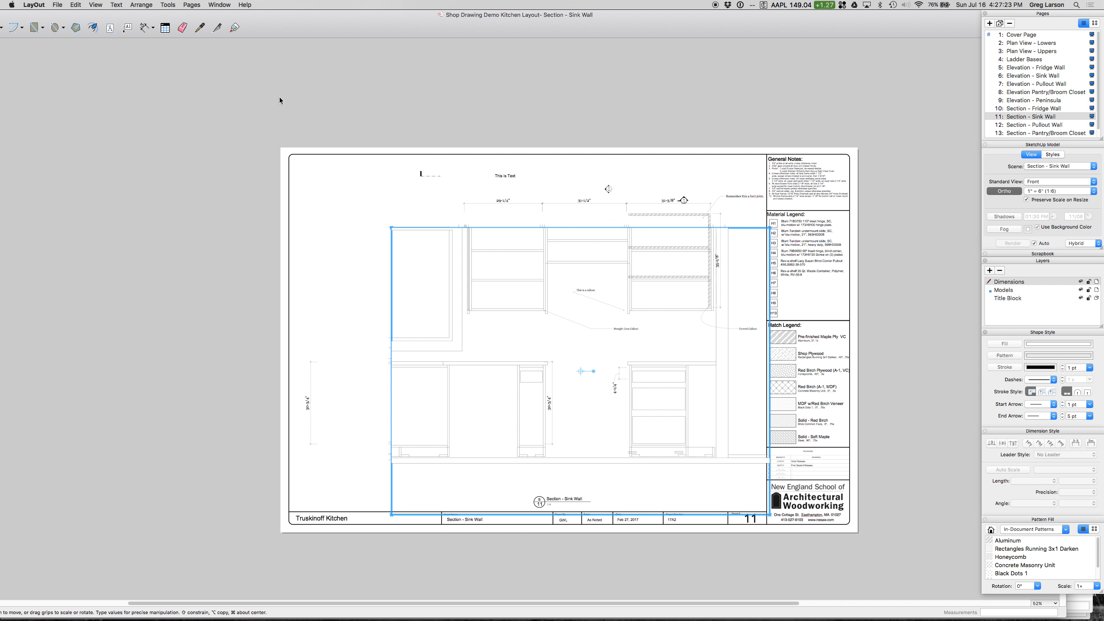
left_click_drag(575, 310, 253, 163)
left_click_drag(450, 371, 302, 239)
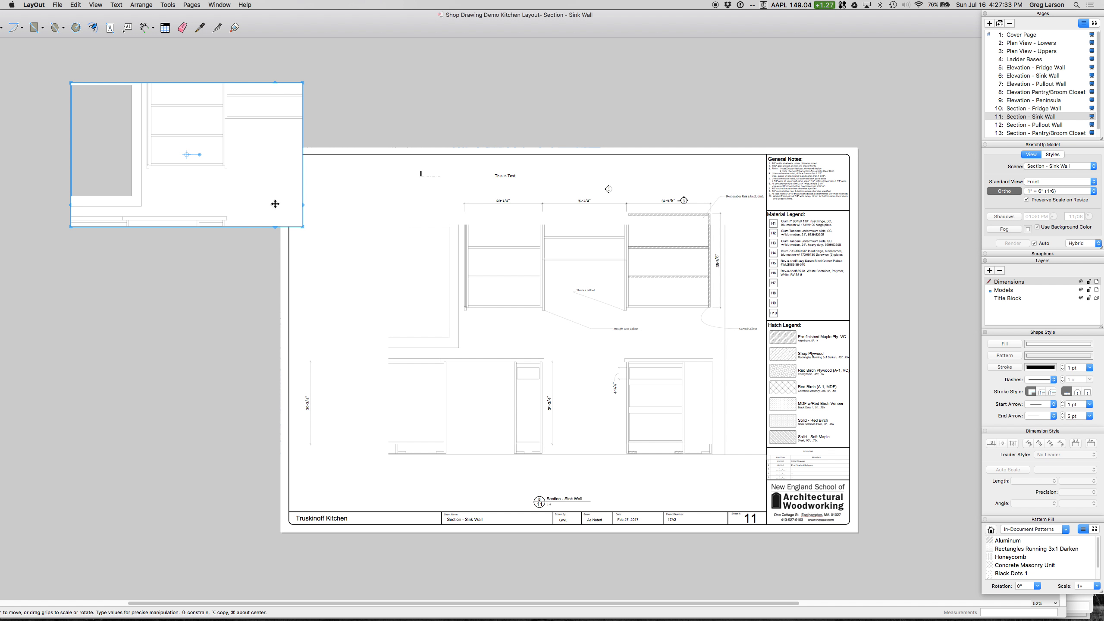
Step: Zoom the model view inside the duplicated viewport until the whole sink wall section fits in its frame
double_click(214, 162)
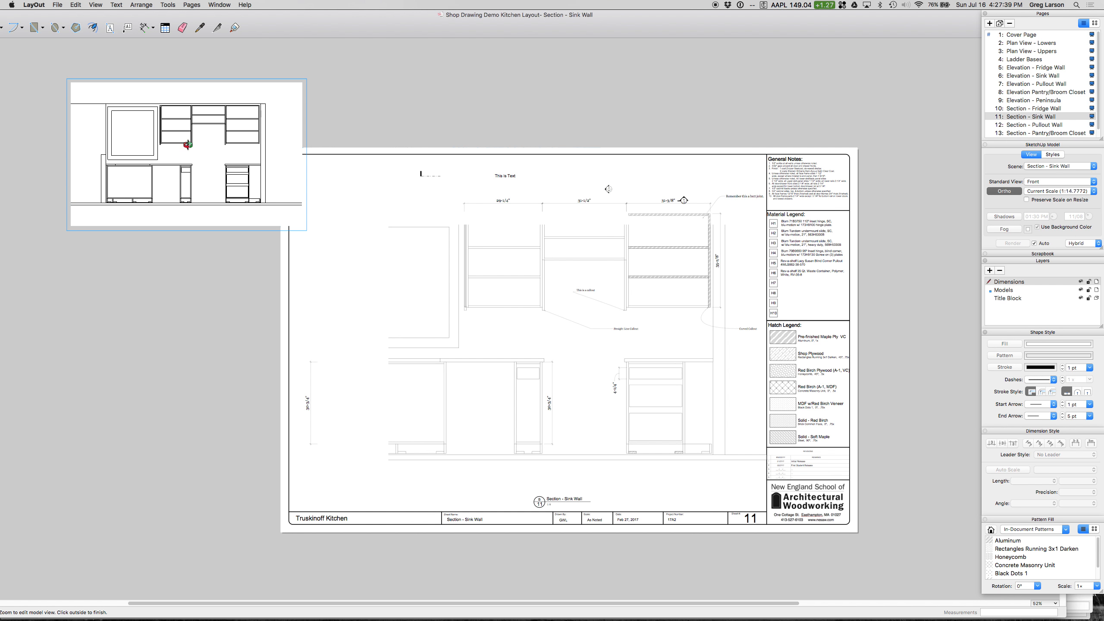
scroll(188, 145, "up", 3)
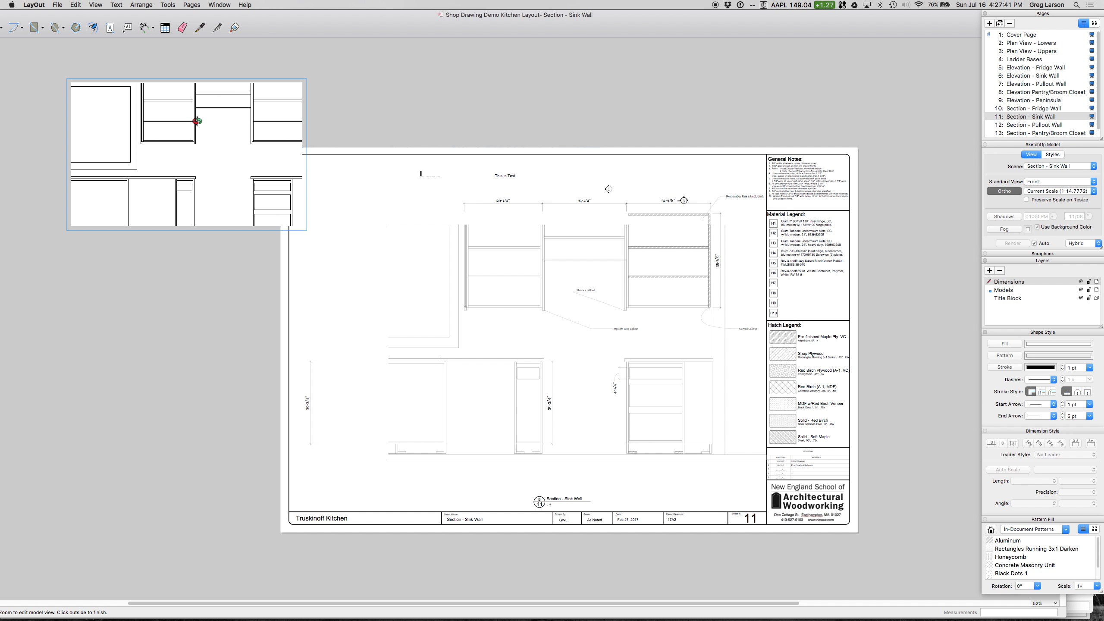
scroll(192, 134, "down", 6)
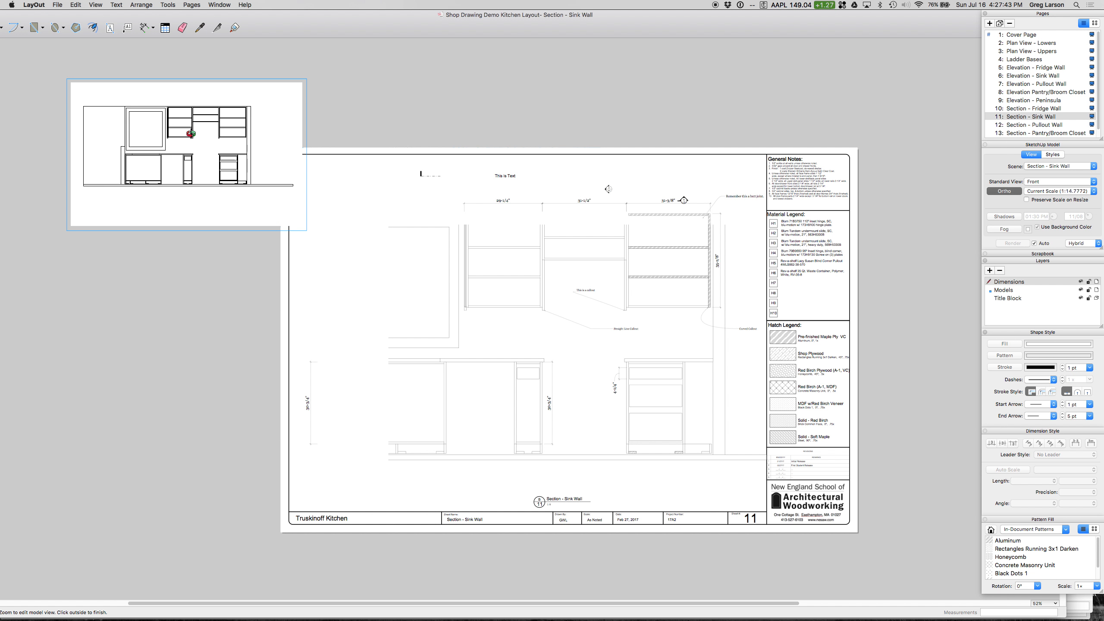
scroll(155, 107, "up", 2)
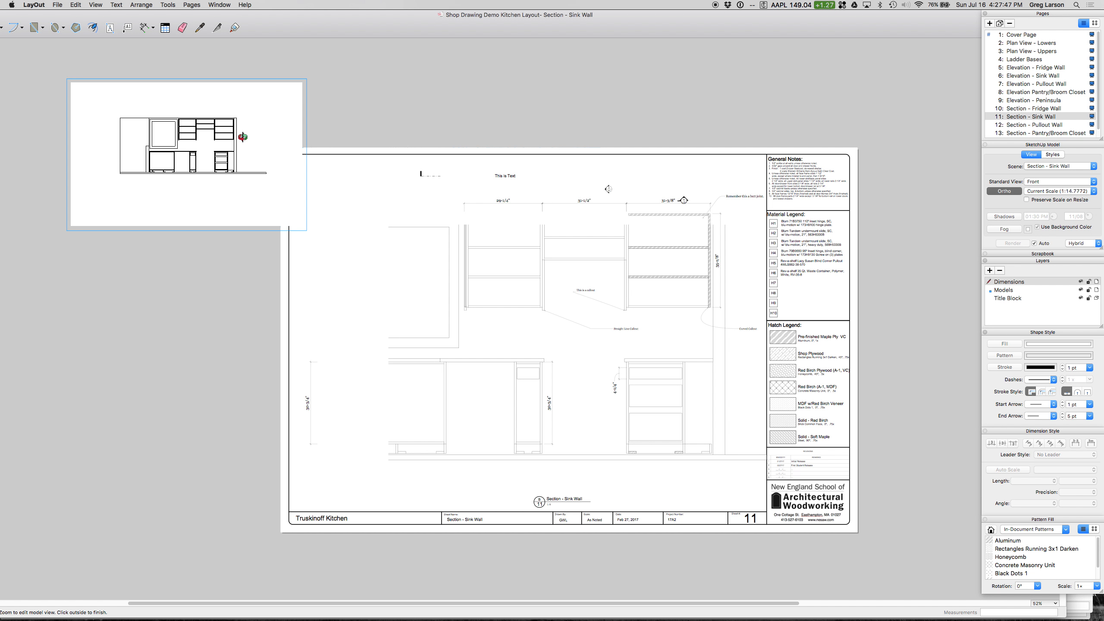
left_click_drag(262, 129, 250, 137)
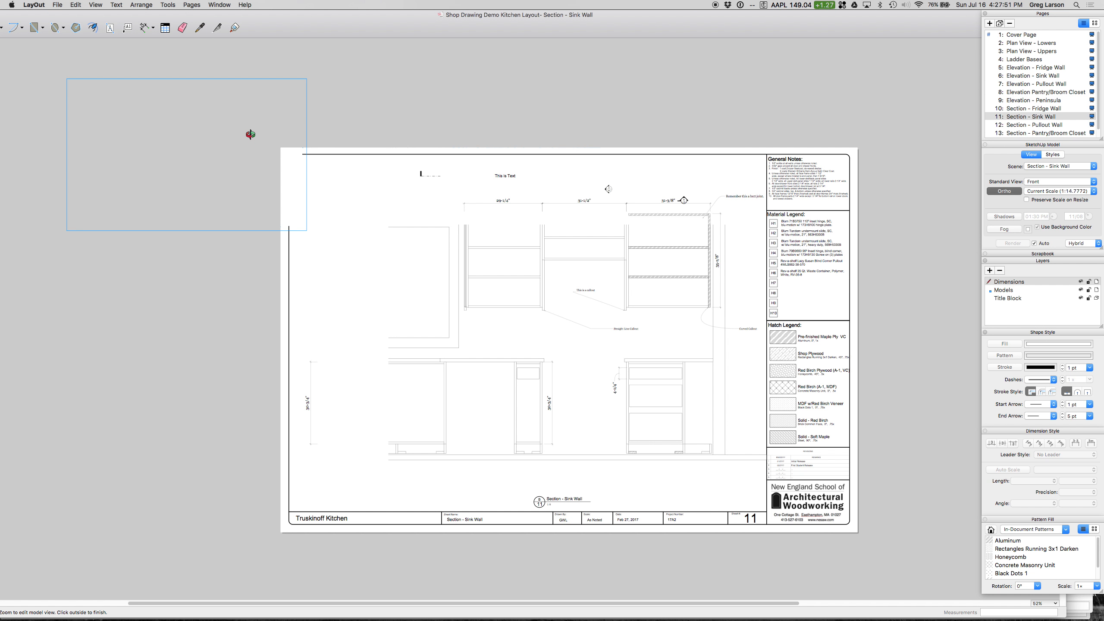
key("Escape")
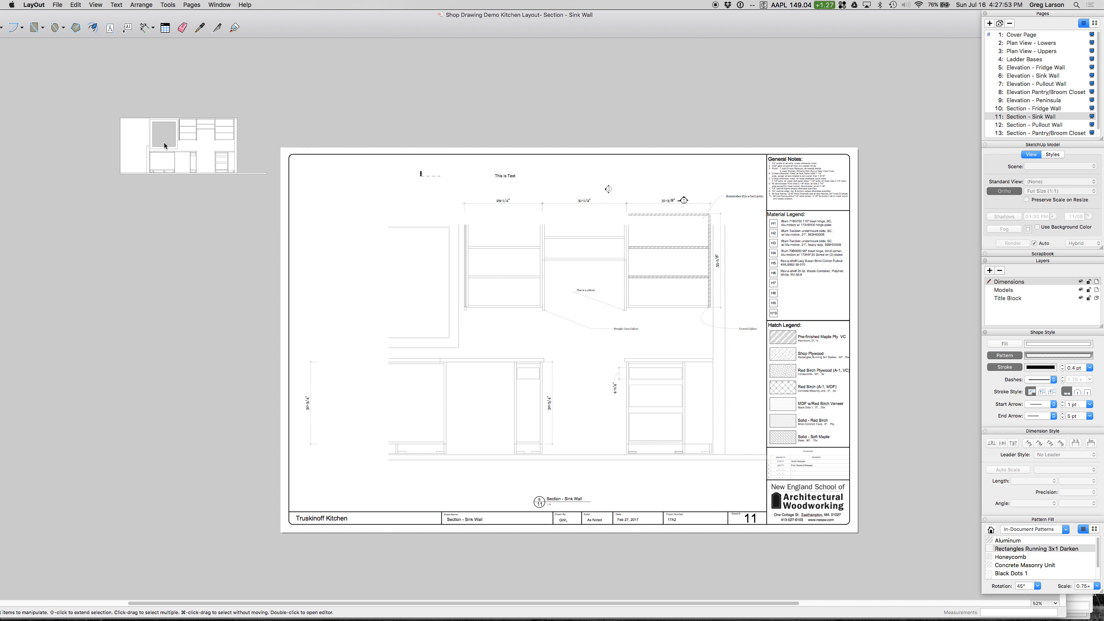
Step: Set the duplicated viewport's scale to Full Size (1:1) with Preserve Scale on Resize enabled
left_click(178, 140)
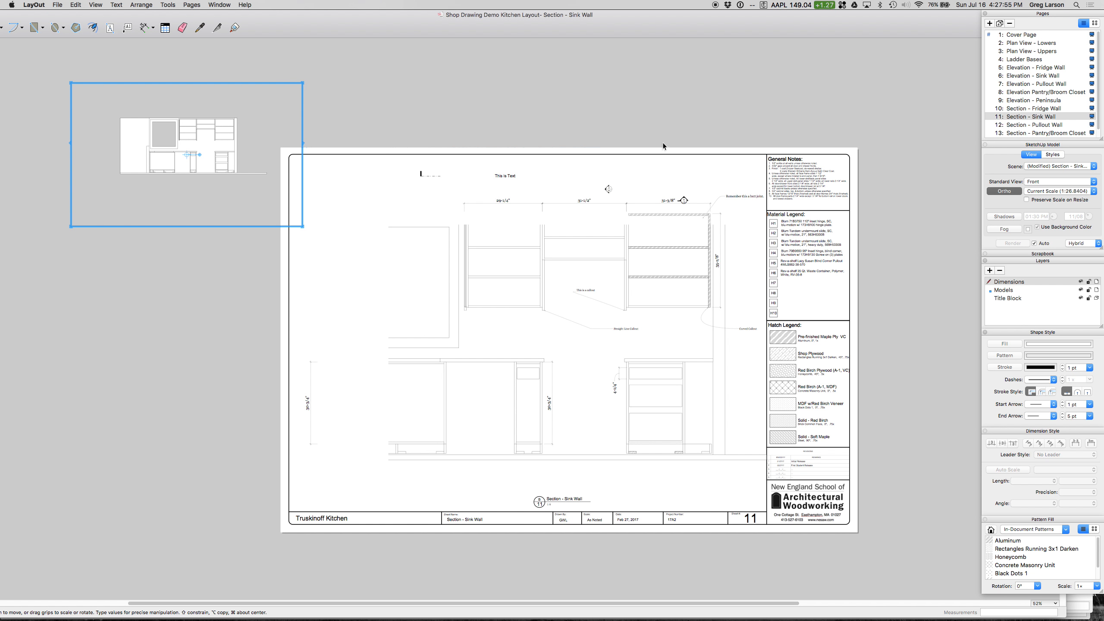
left_click(1054, 191)
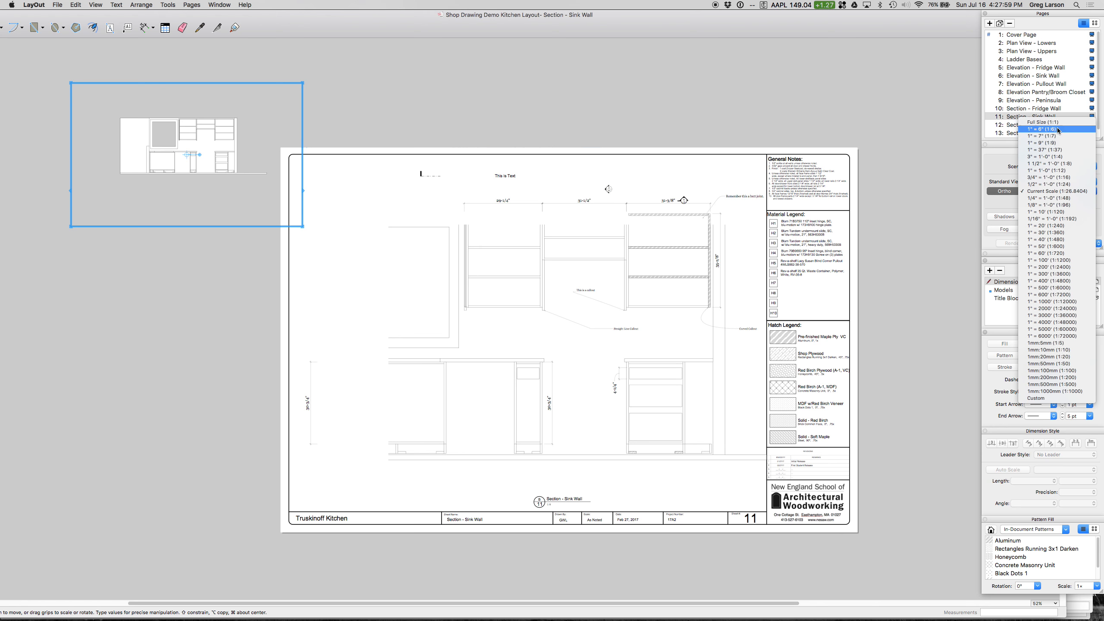
left_click(1043, 122)
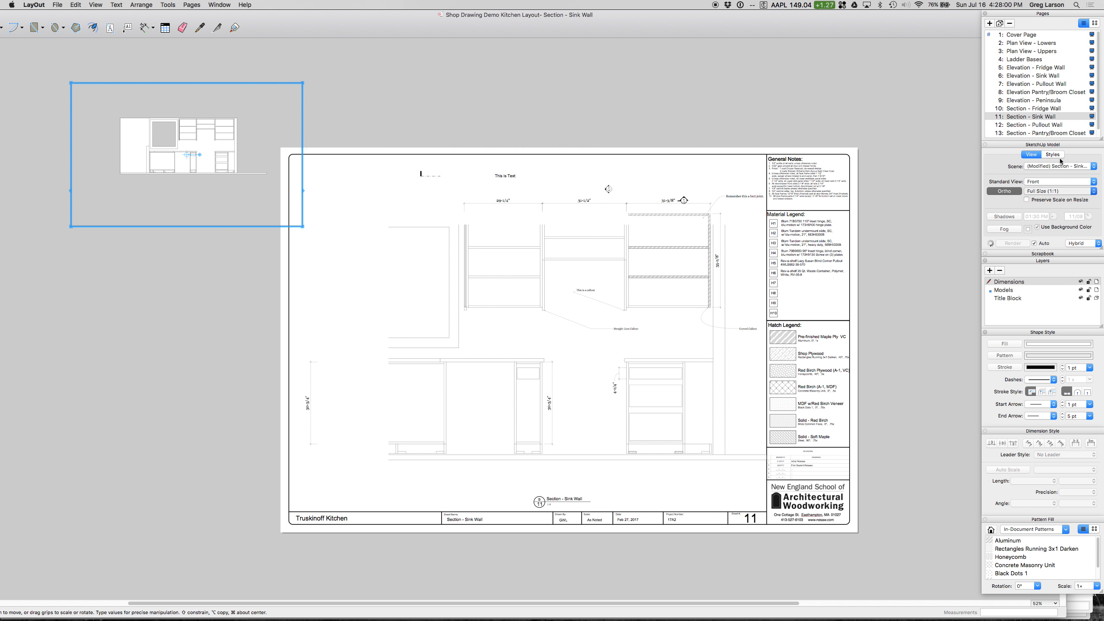
left_click(1027, 200)
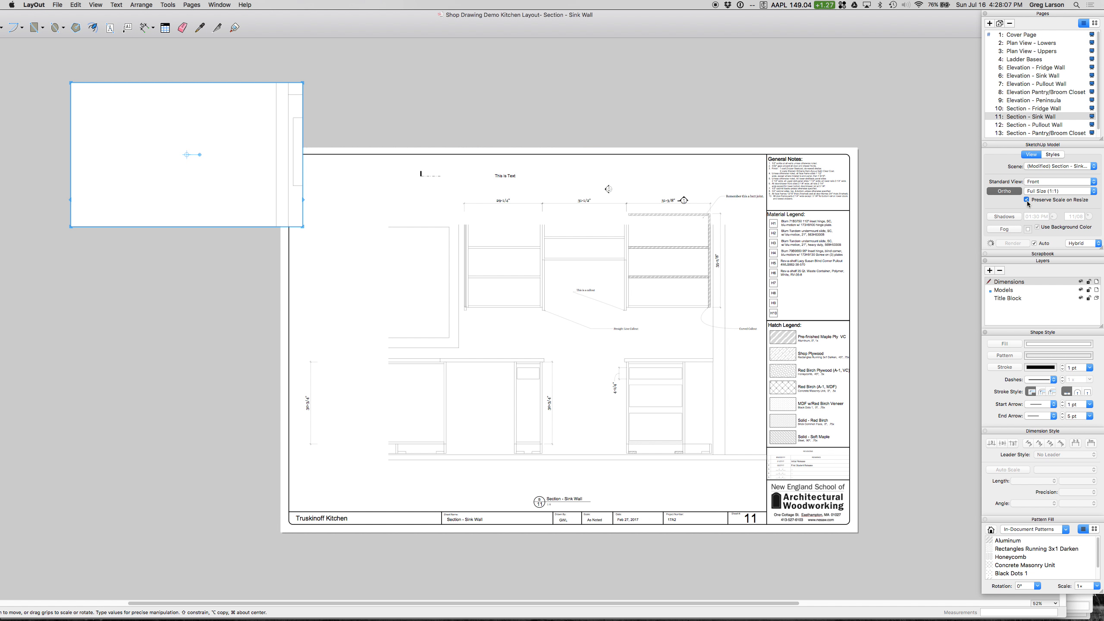
left_click(1028, 201)
Step: Reposition the model inside the full-size viewport so the upper cabinet's lower corner joint sits within the frame
double_click(274, 143)
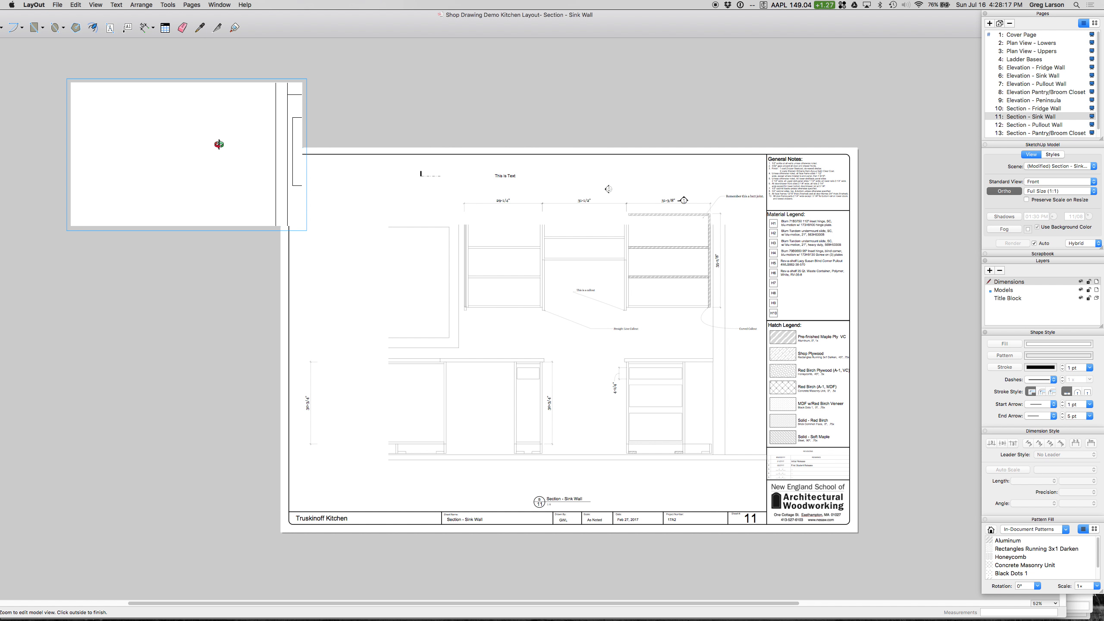
middle_click_drag(271, 143, 200, 162, "shift")
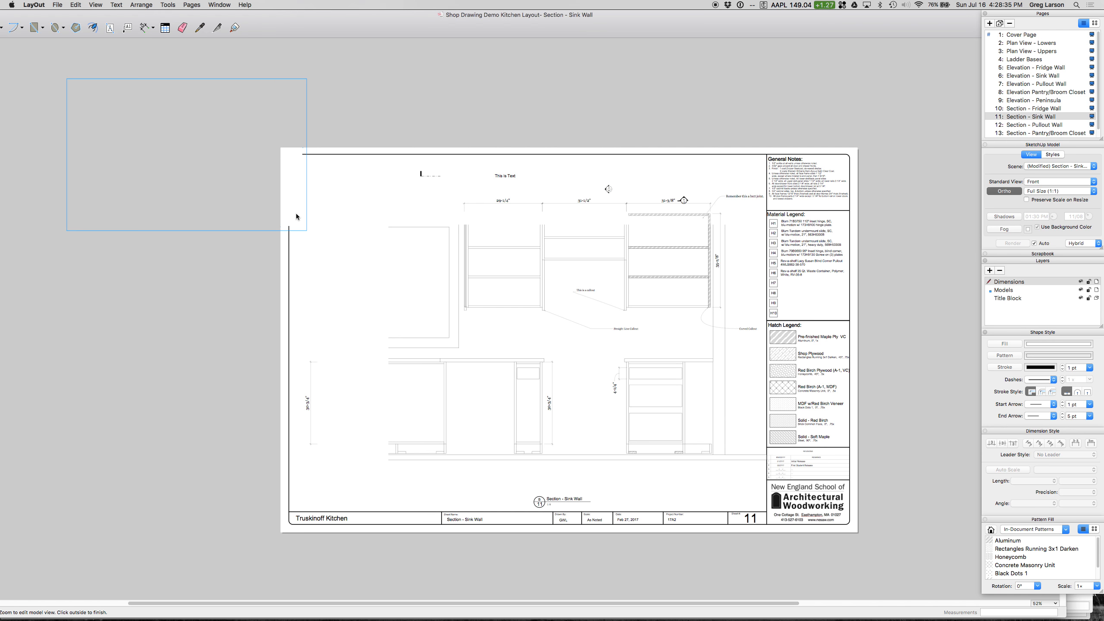
key("Escape")
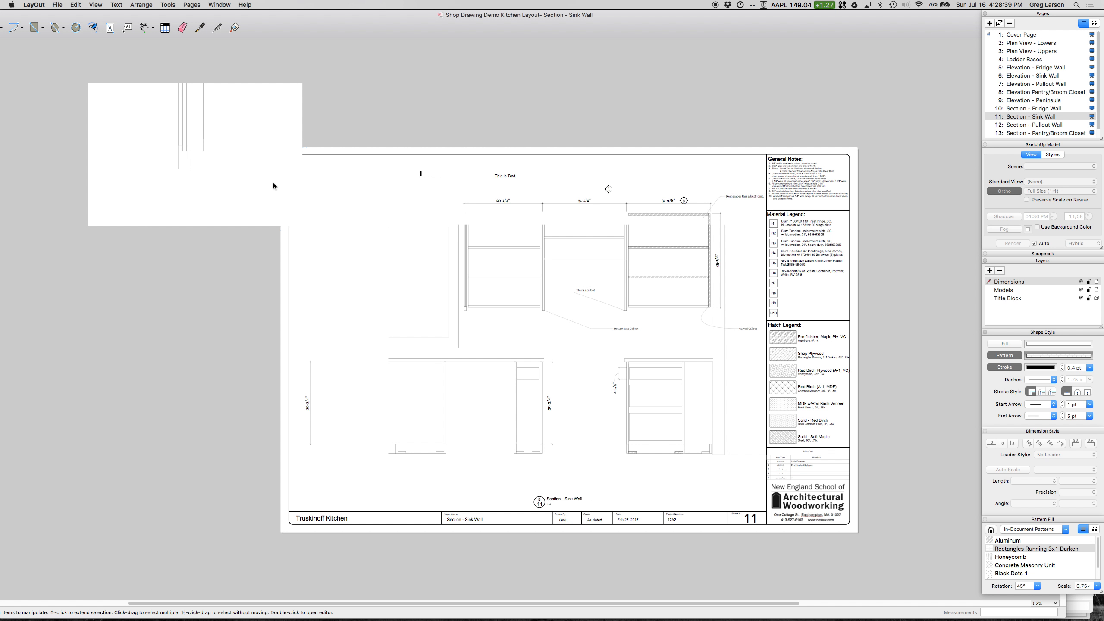
Step: Crop the full-size viewport around the joint, scaling its lower-right corner to 0.736, 0.773, lowering its upper edge, and halving its width
left_click(256, 147)
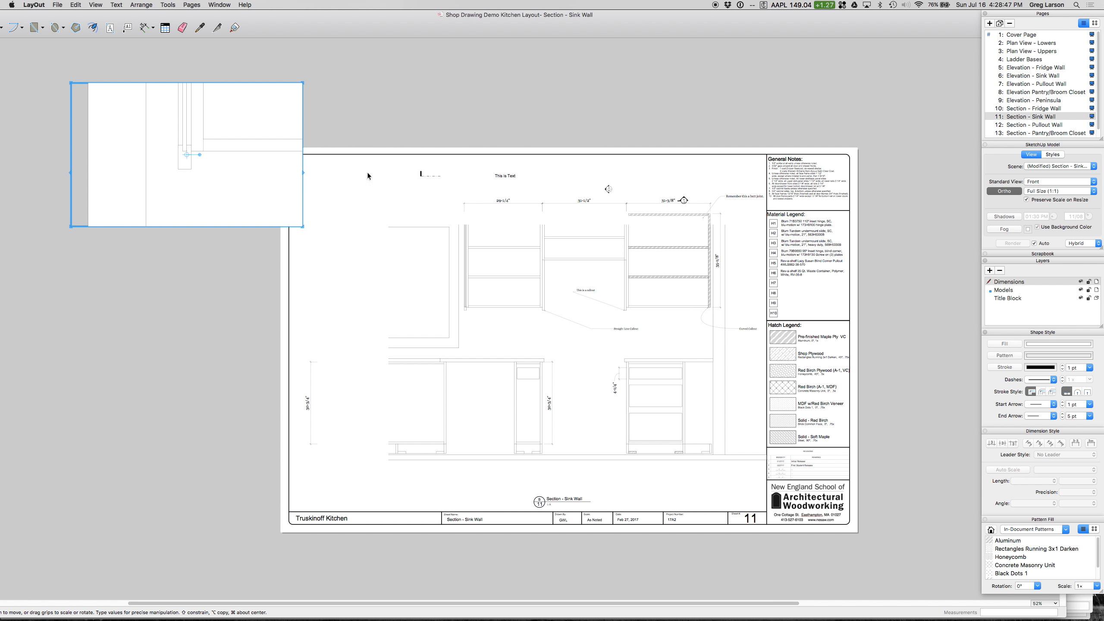
left_click_drag(303, 226, 242, 194)
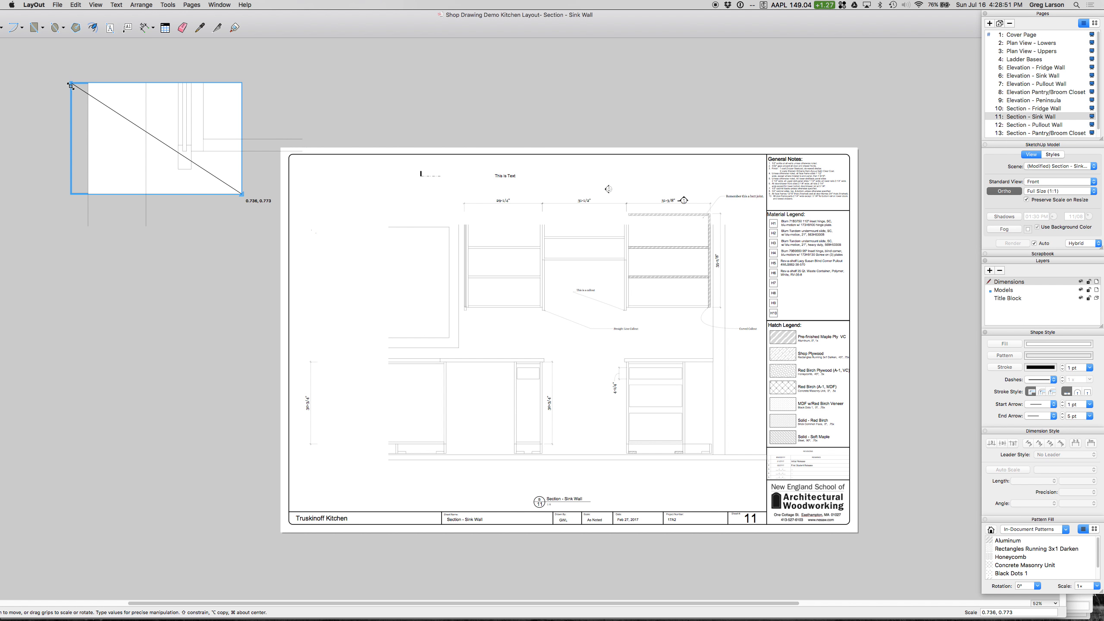
left_click_drag(131, 83, 132, 111)
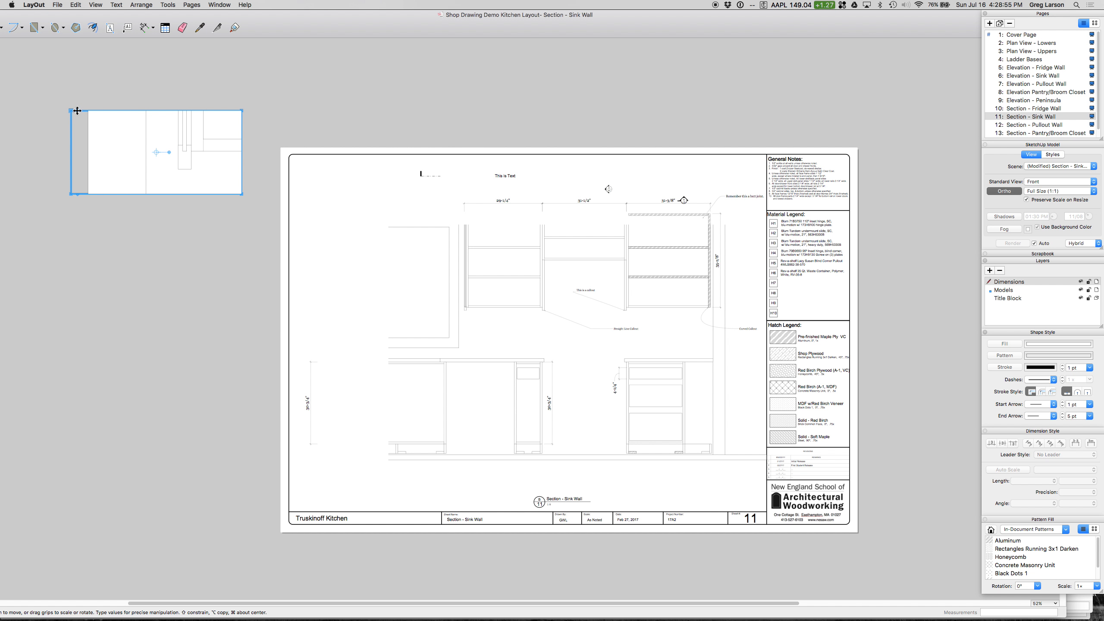
left_click_drag(70, 111, 149, 112)
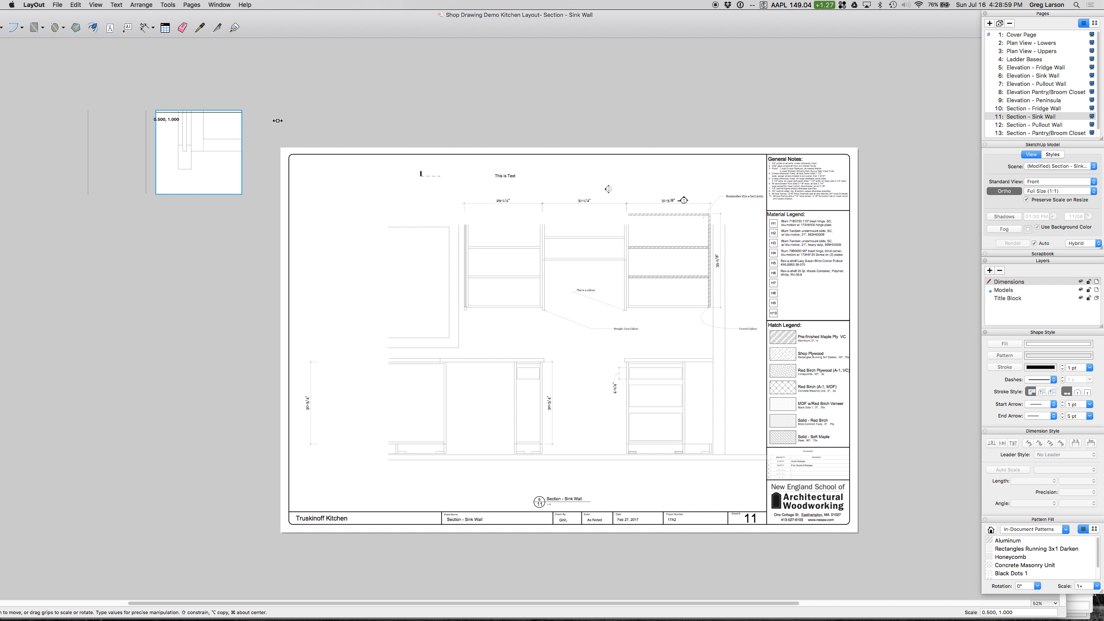
left_click(265, 105)
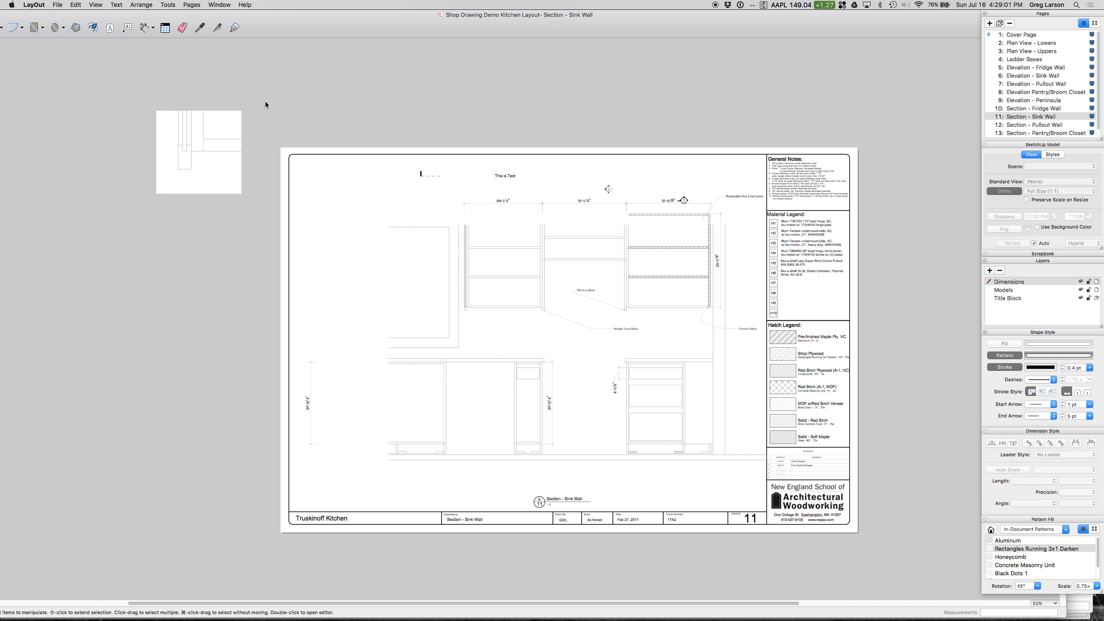
Step: Move the cropped joint detail viewport onto the page, inside the border's upper-left corner
left_click(189, 144)
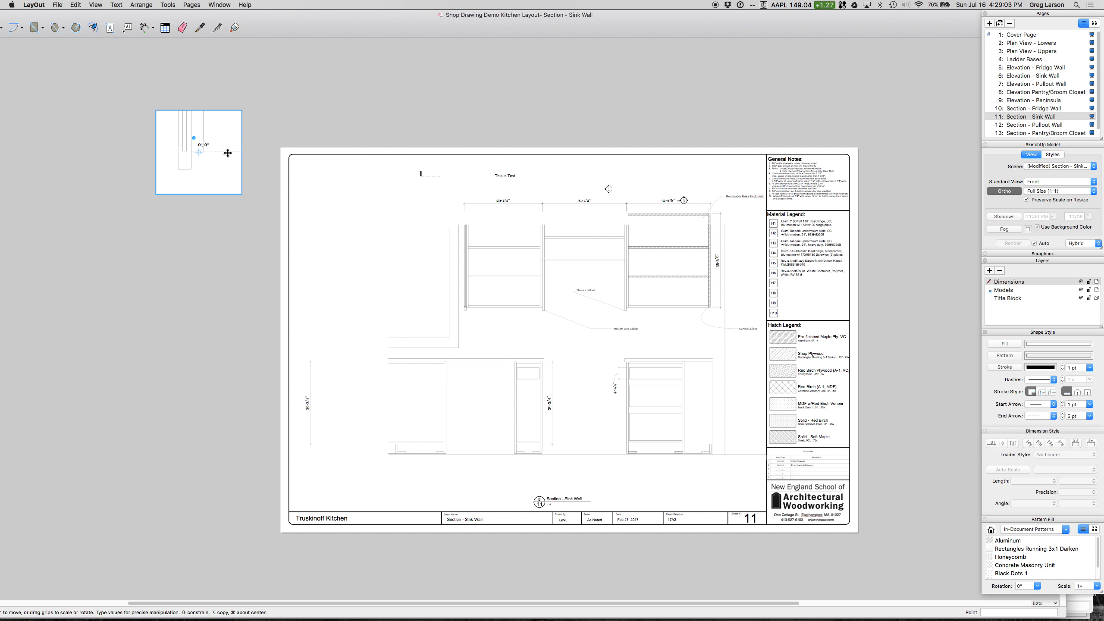
left_click_drag(195, 138, 344, 199)
left_click_drag(345, 198, 345, 199)
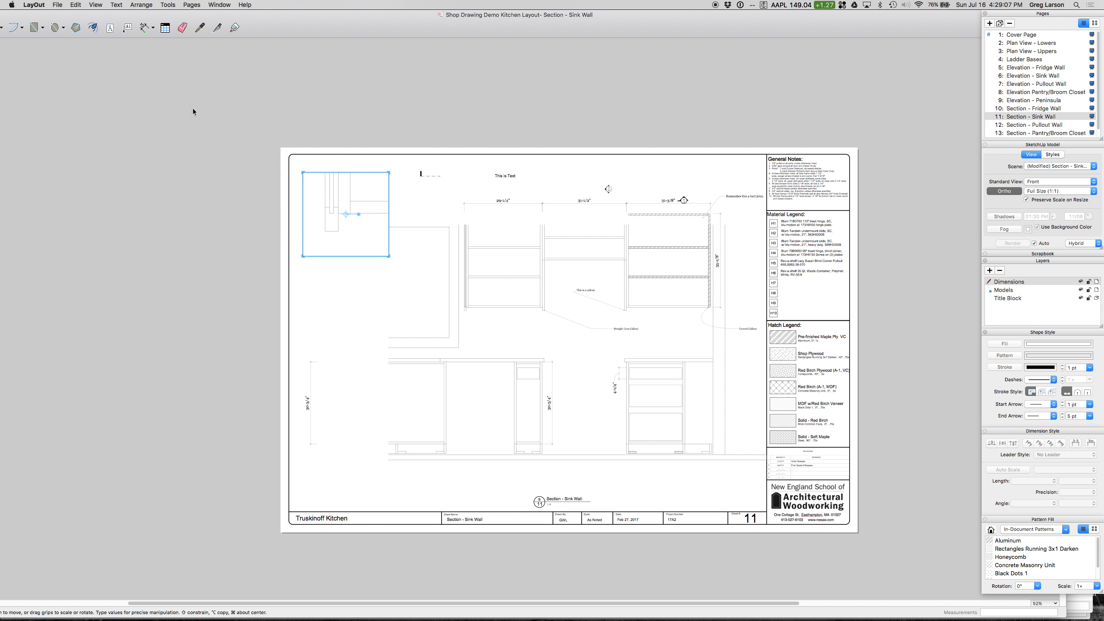
left_click(320, 100)
Step: Duplicate the Section - Sink Wall drawing title and place the copy beneath the full-size joint detail
scroll(321, 191, "up", 1)
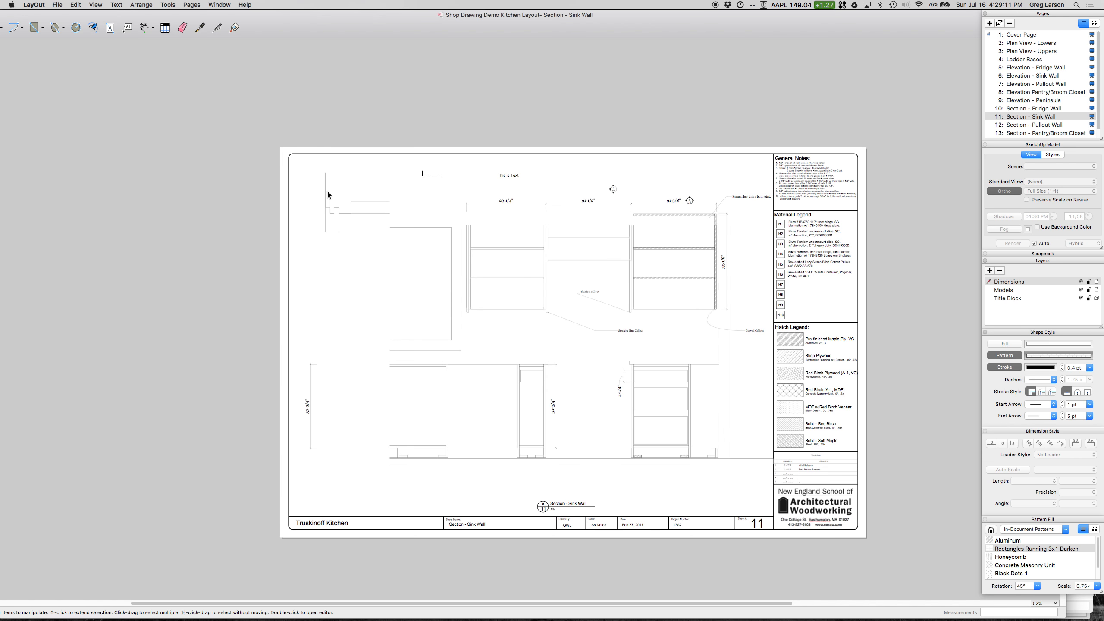
scroll(328, 192, "up", 1)
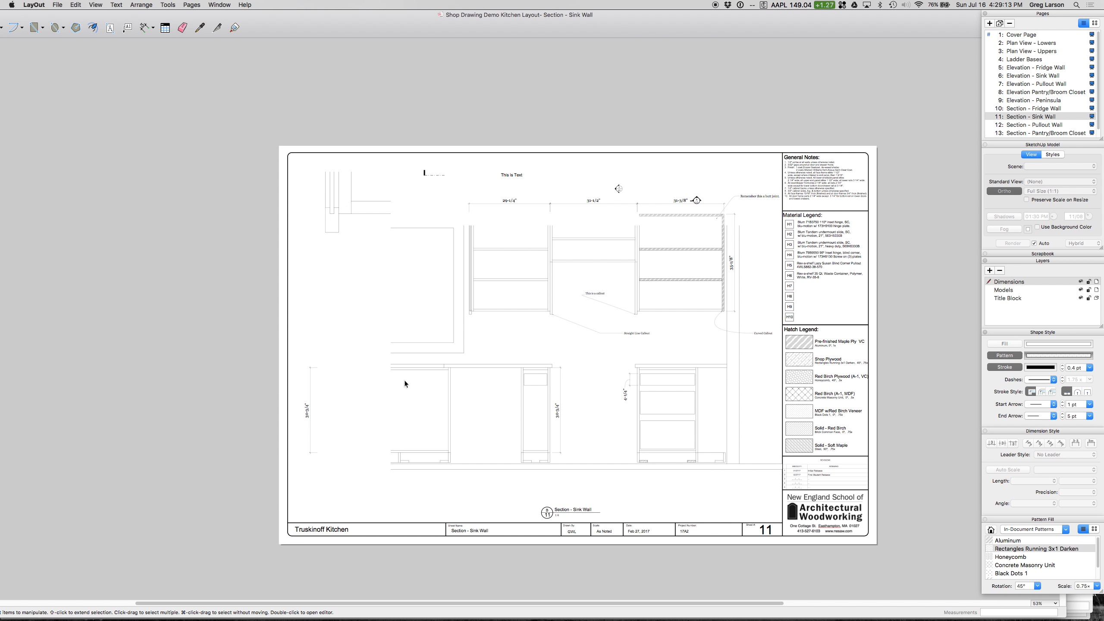
left_click(555, 510)
left_click(533, 500)
left_click(556, 510)
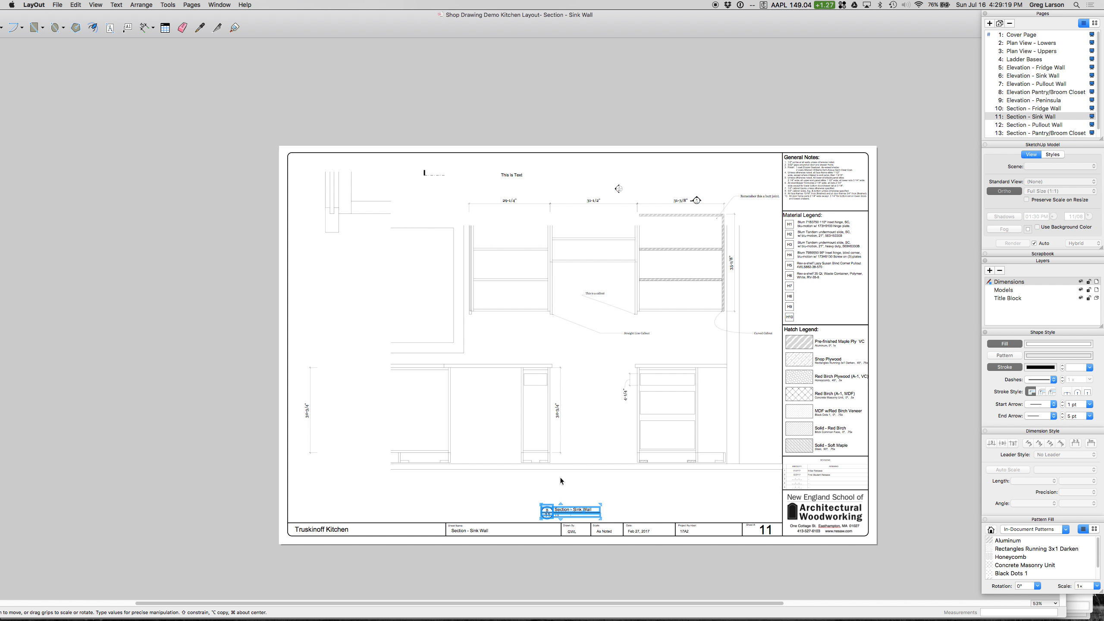
key("super+d")
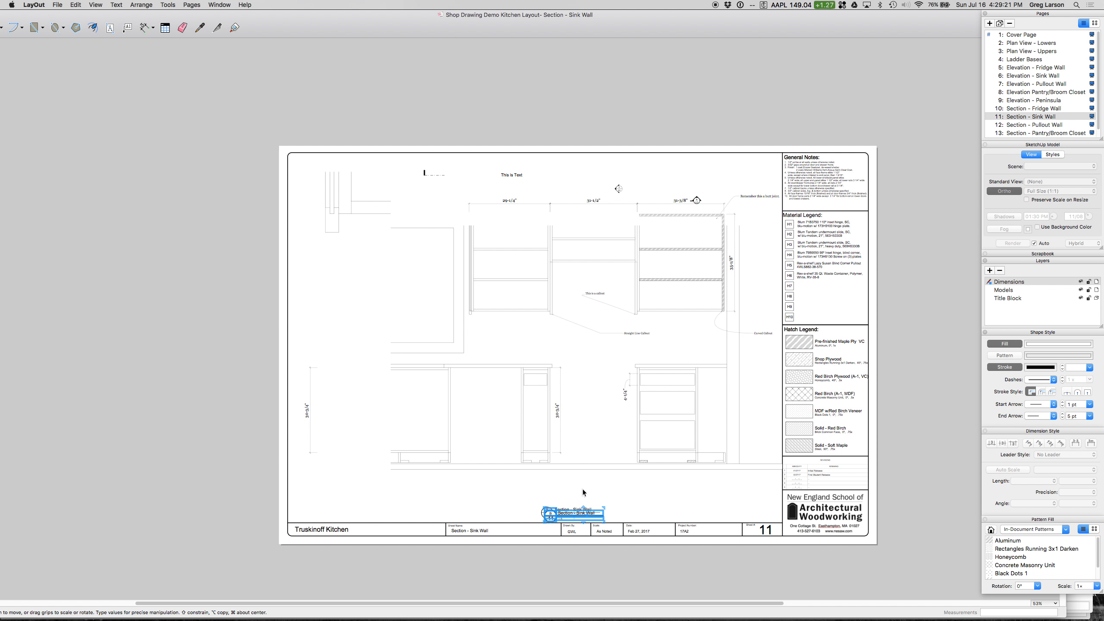
left_click_drag(550, 514, 483, 453)
left_click_drag(551, 516, 325, 246)
Step: Change the copied drawing title's name text to Section Detail 1
left_click(342, 253)
left_click(341, 252)
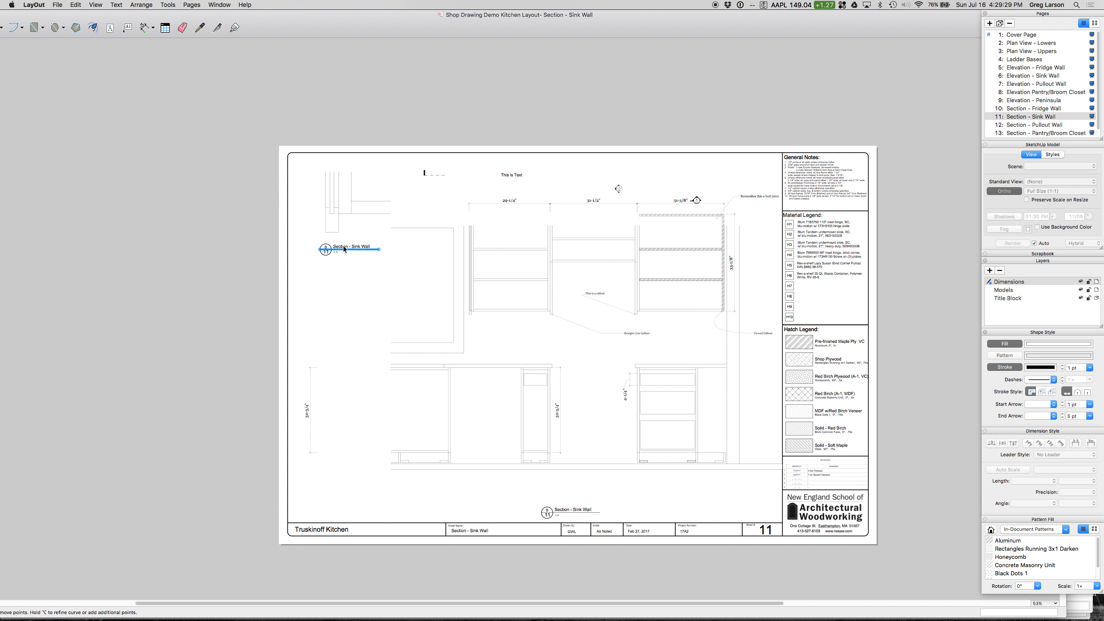
double_click(347, 247)
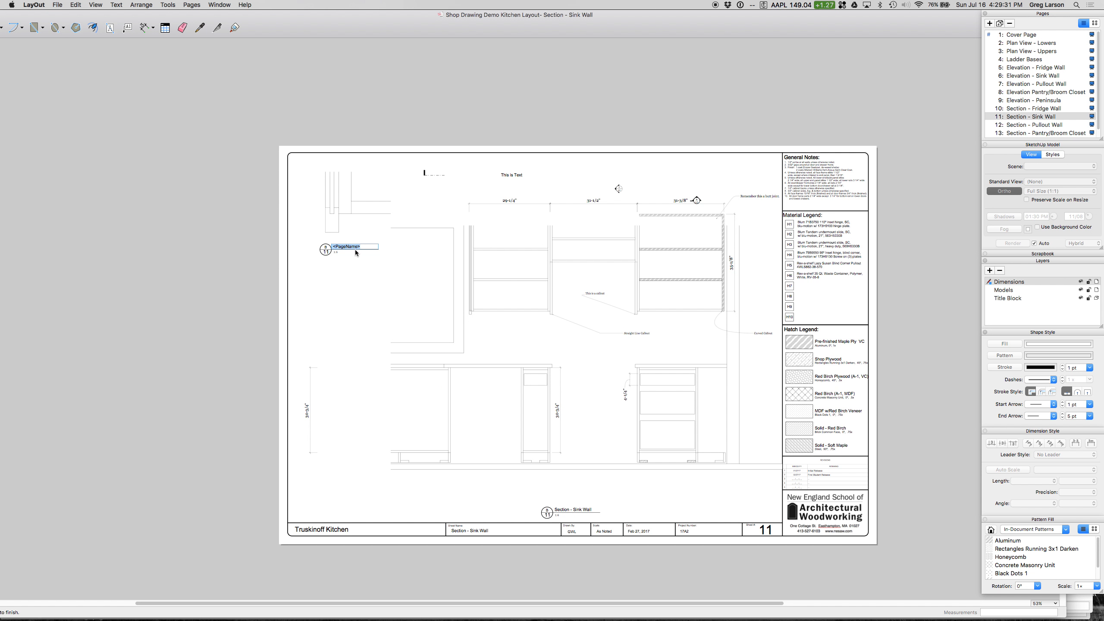
type("Section Detail 1")
Step: Change the scale text under the Section Detail 1 title to Full Size
left_click(335, 252)
scroll(338, 255, "up", 5)
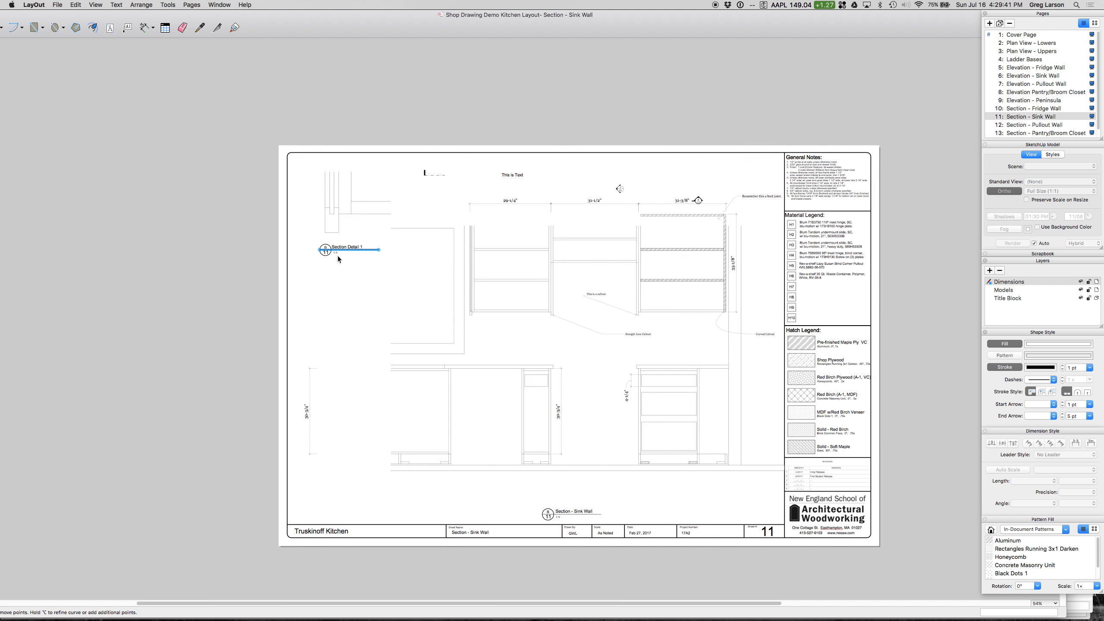
left_click(334, 249)
double_click(334, 248)
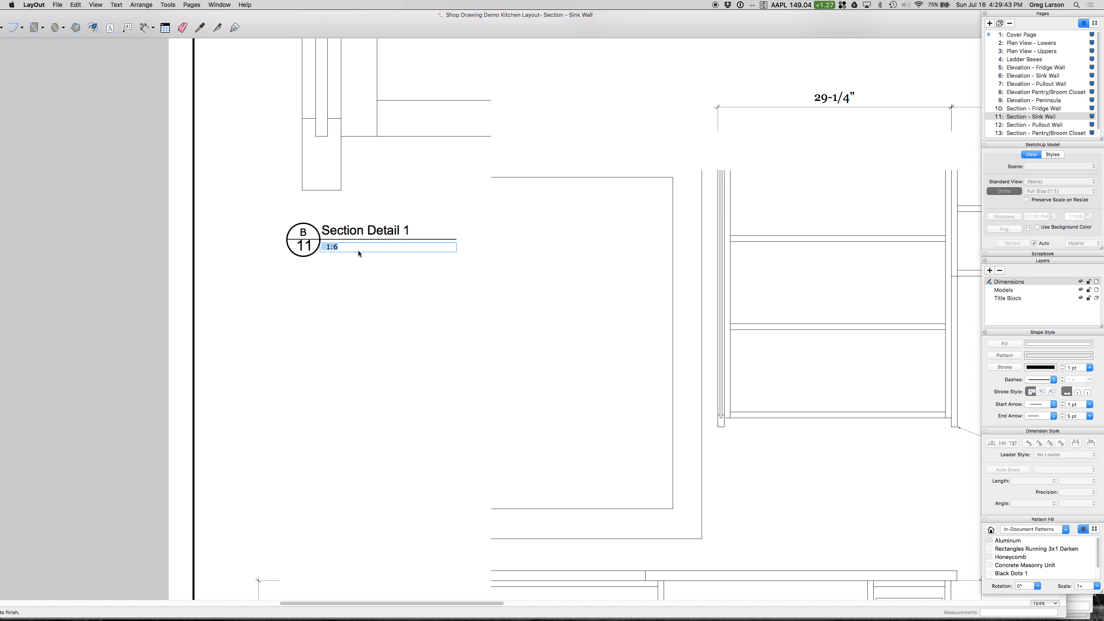
type("Full Size")
left_click(478, 257)
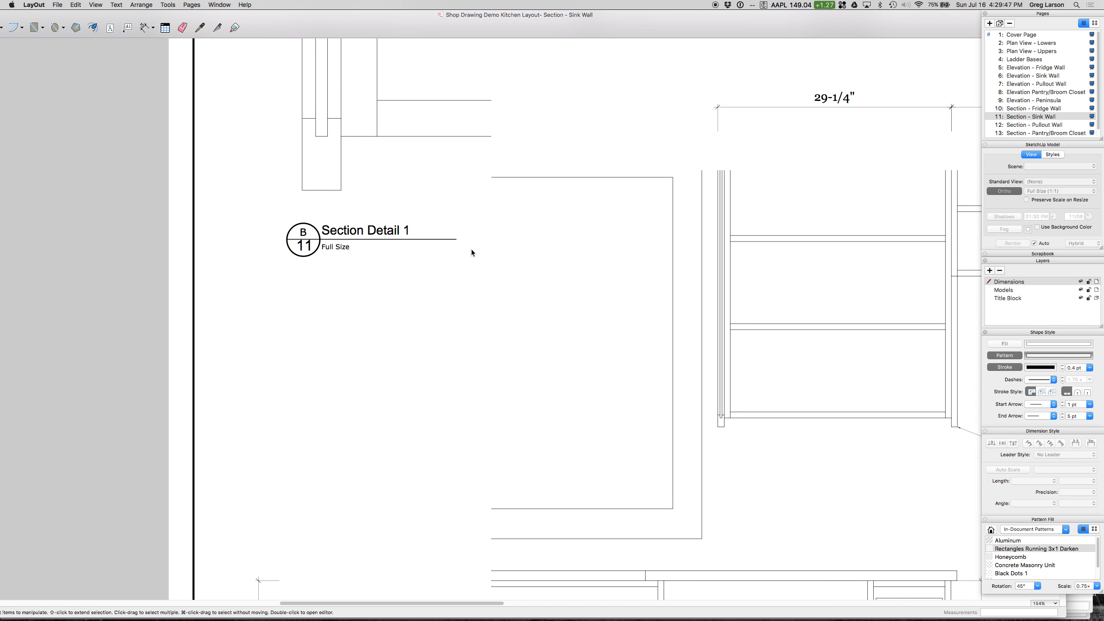
Step: Switch the dimension tool to Auto Scale and dimension the height of the detail's bottom block along its left side
scroll(471, 250, "down", 3)
scroll(363, 93, "up", 3)
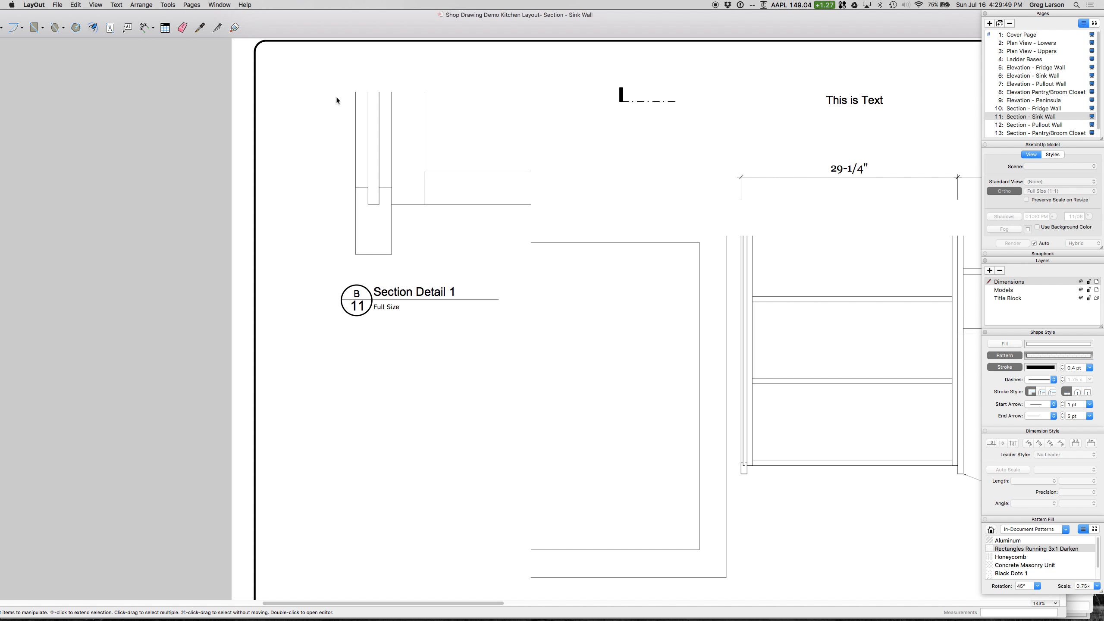
left_click(146, 29)
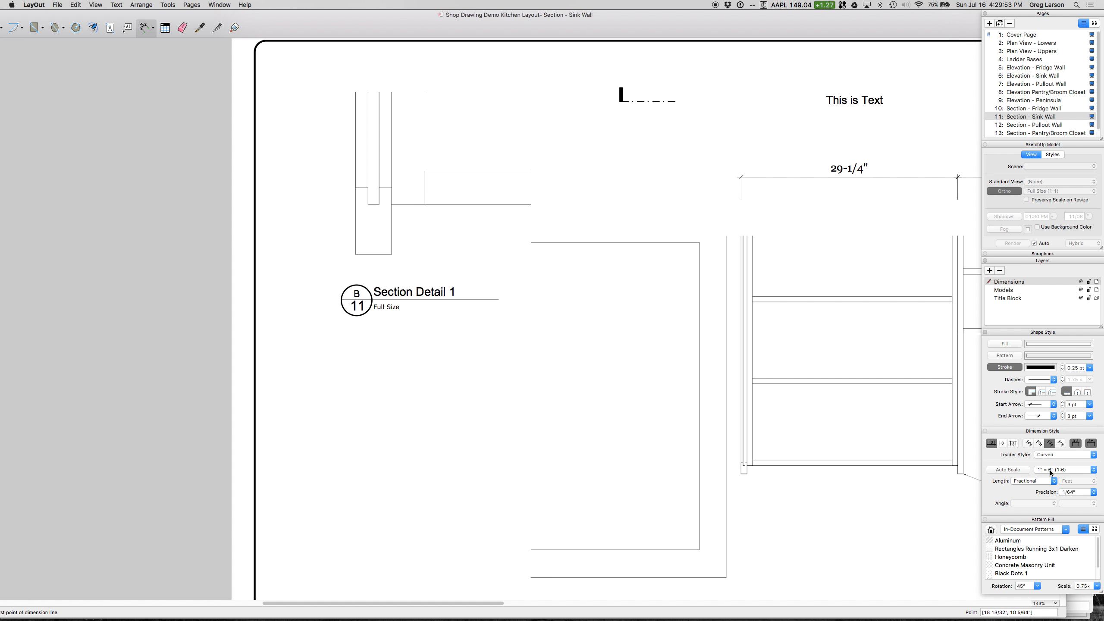
left_click(1009, 473)
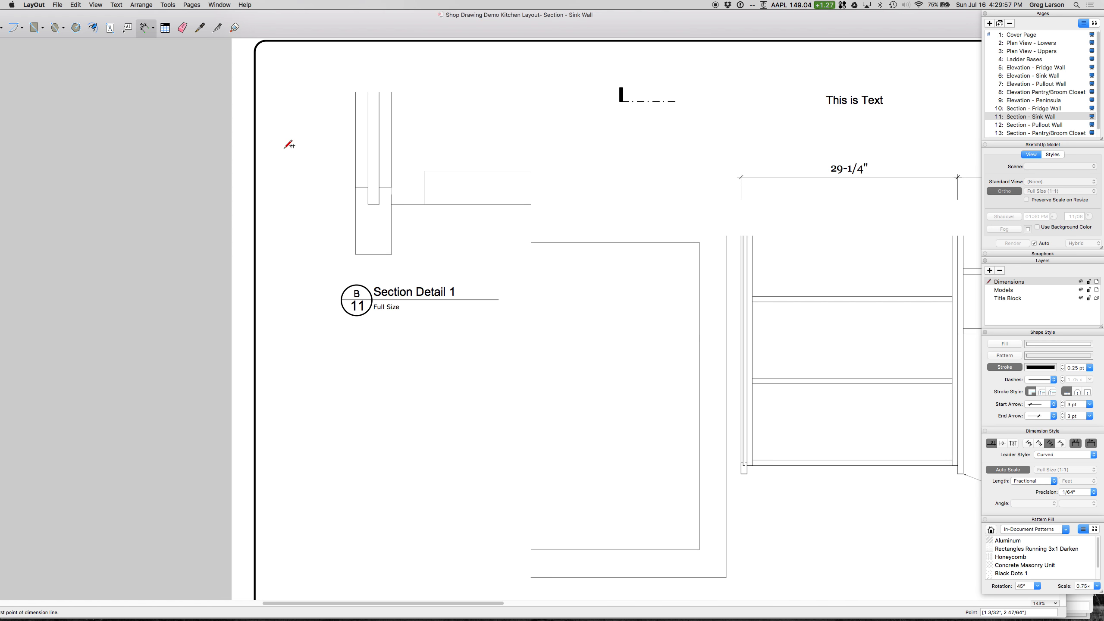
left_click(356, 188)
left_click(356, 255)
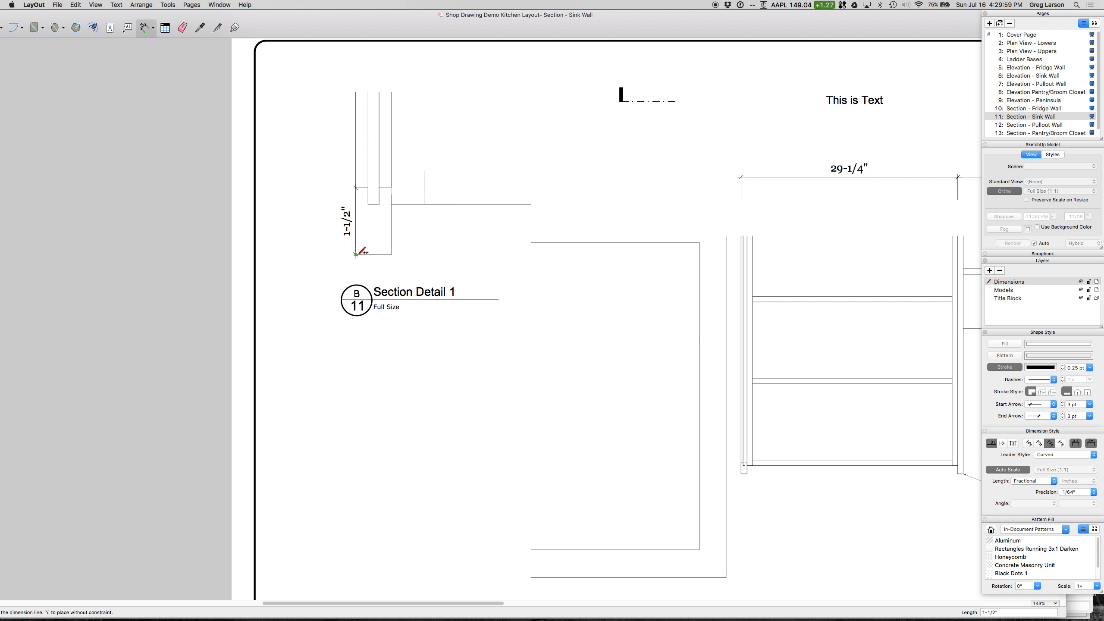
left_click(316, 243)
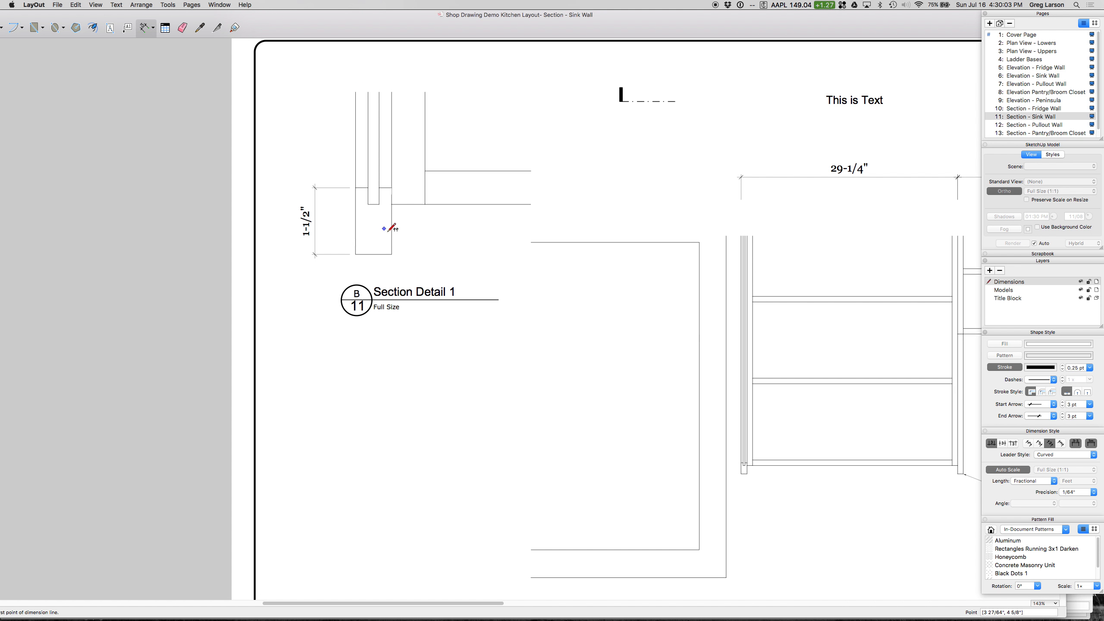
Step: Dimension the horizontal distance from the bottom block's right side to the next vertical edge, placing it below the detail
left_click(392, 204)
left_click(425, 204)
left_click(426, 237)
scroll(619, 214, "down", 10)
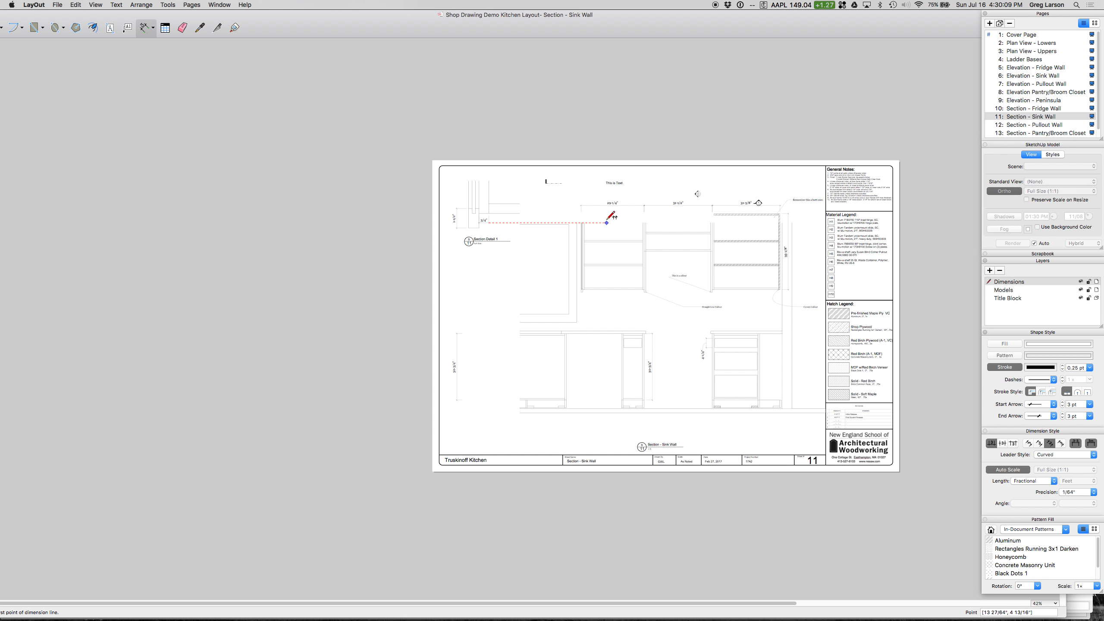
key("space")
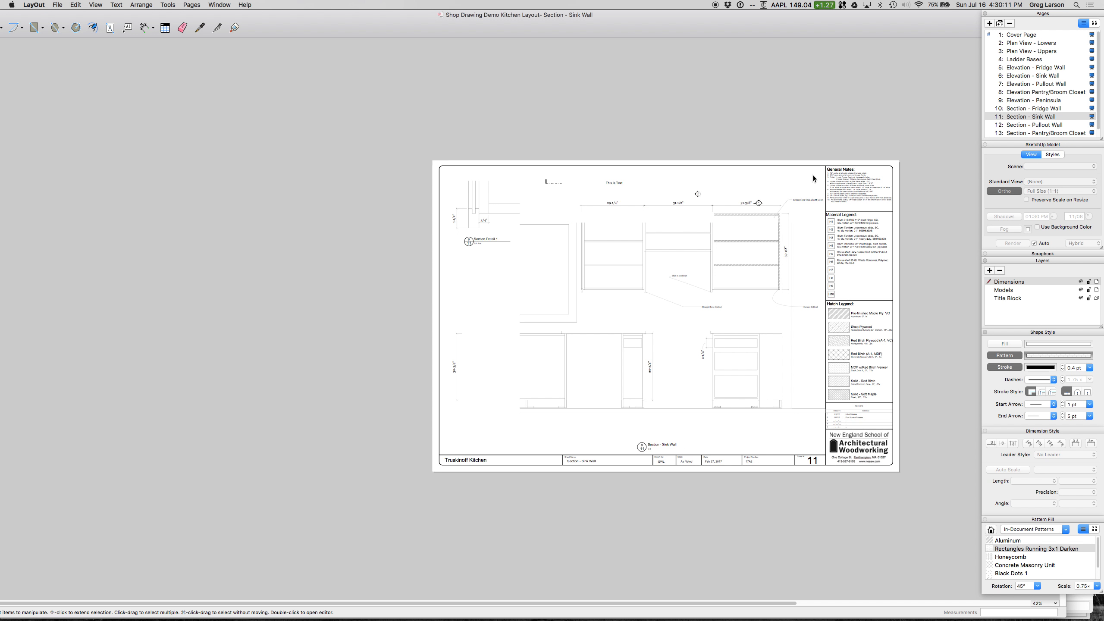
Step: Go to the Cover Page and delete the stray "This is Text" label over the kitchen views
scroll(812, 174, "up", 1)
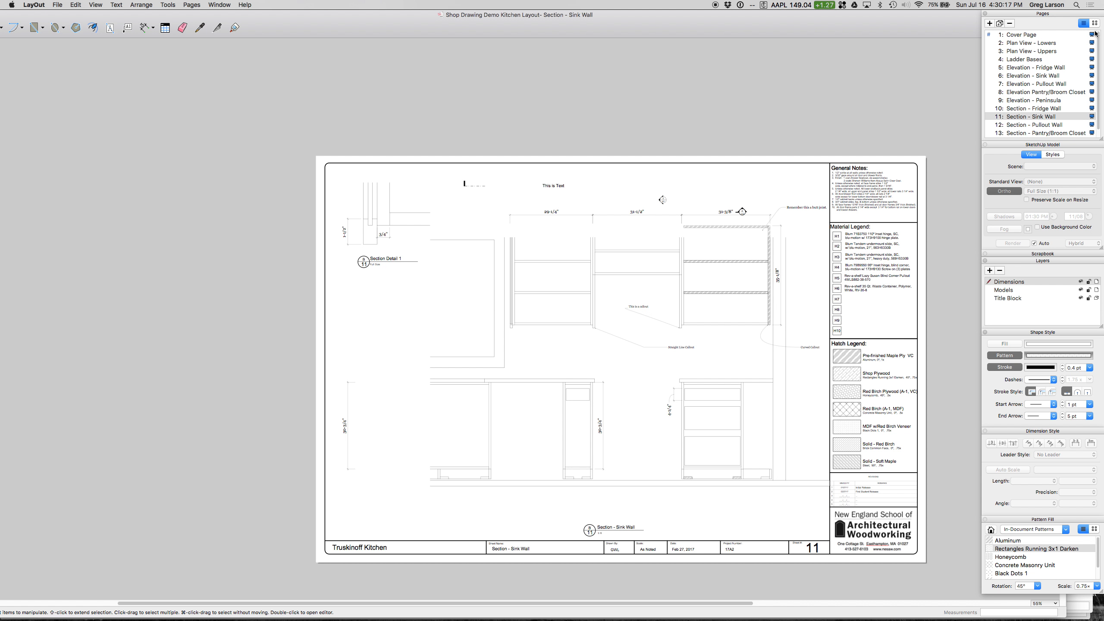
left_click(1027, 38)
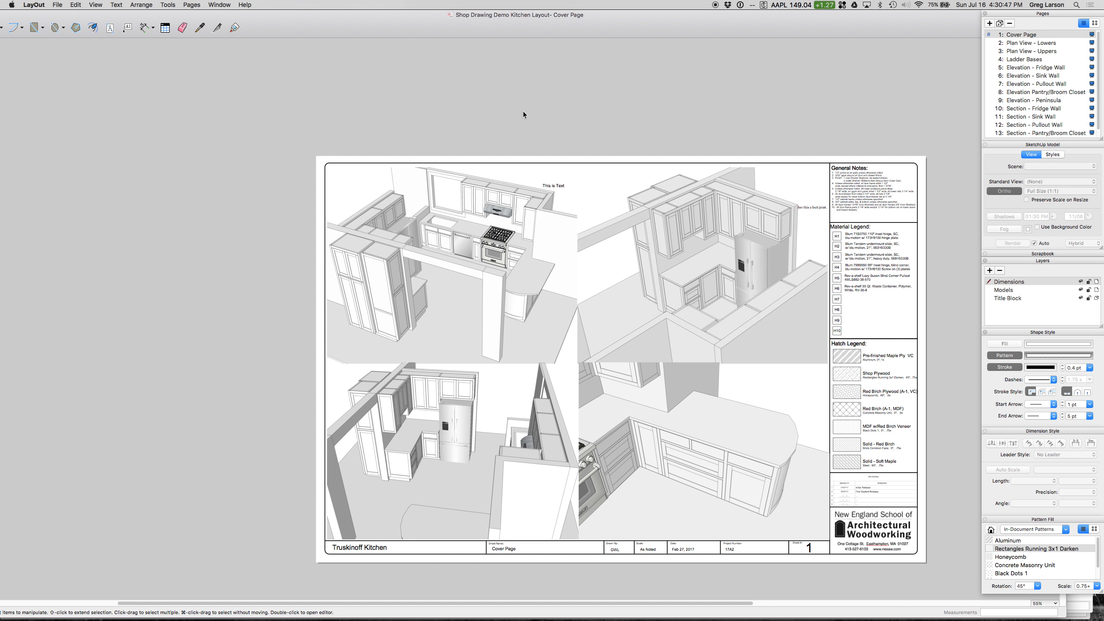
left_click(552, 188)
key("Delete")
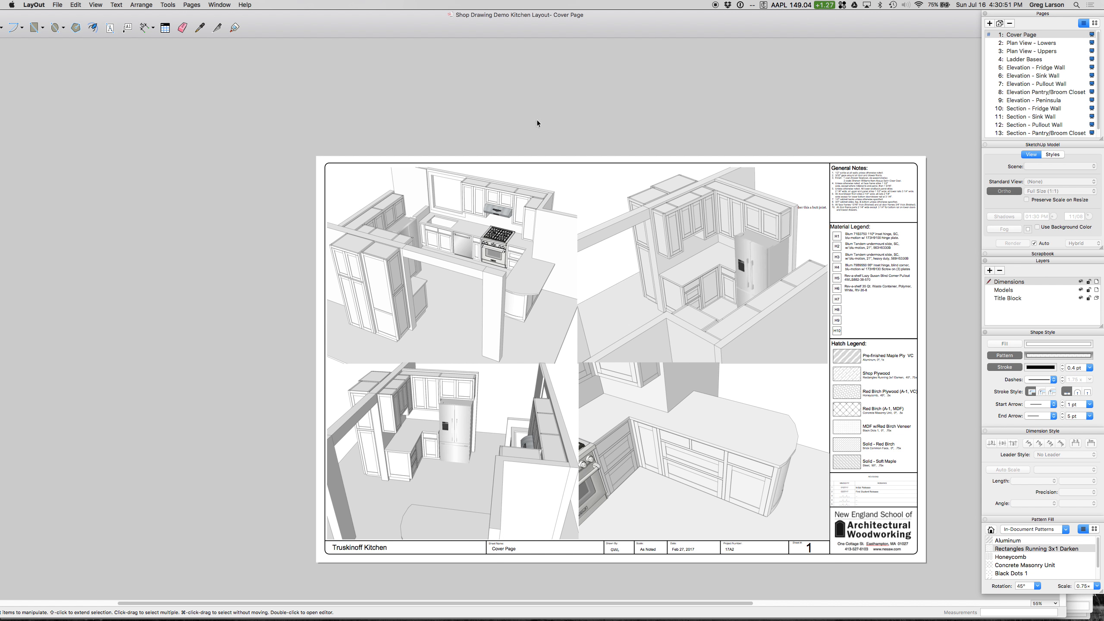